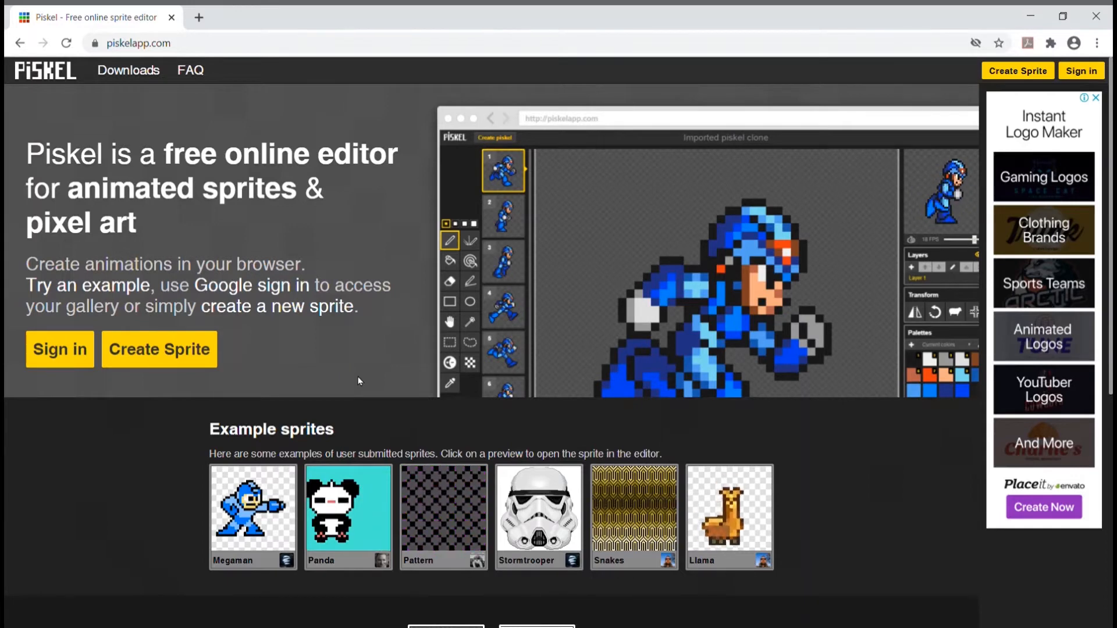
# Create a new sprite and load the Space Invader .piskel file, replacing the empty sprite with it.
pyautogui.click(183, 360)
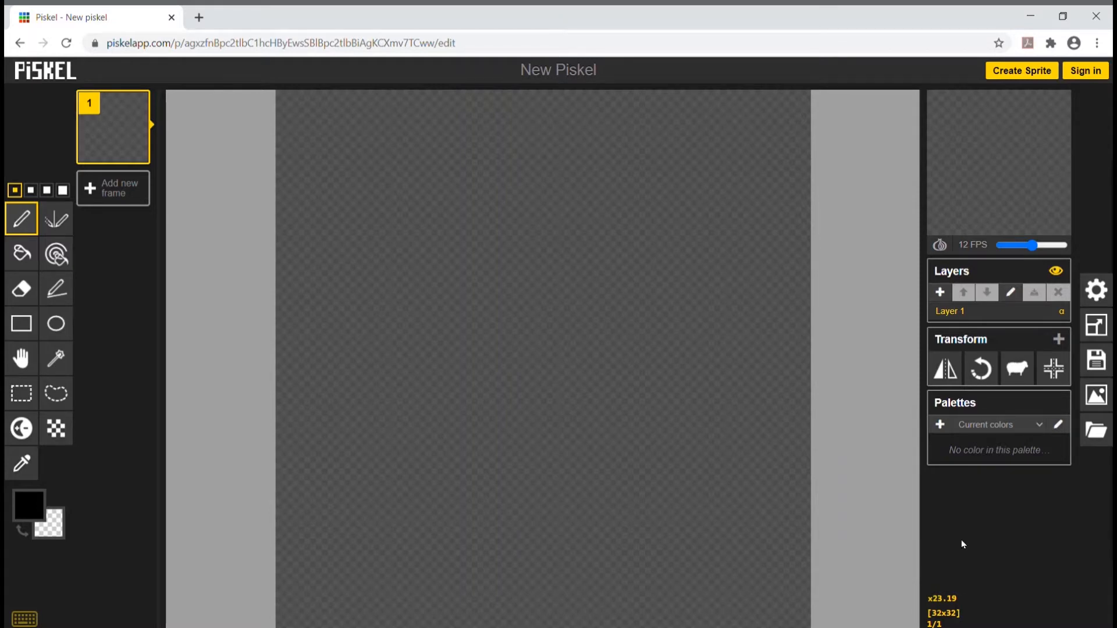
pyautogui.click(1102, 434)
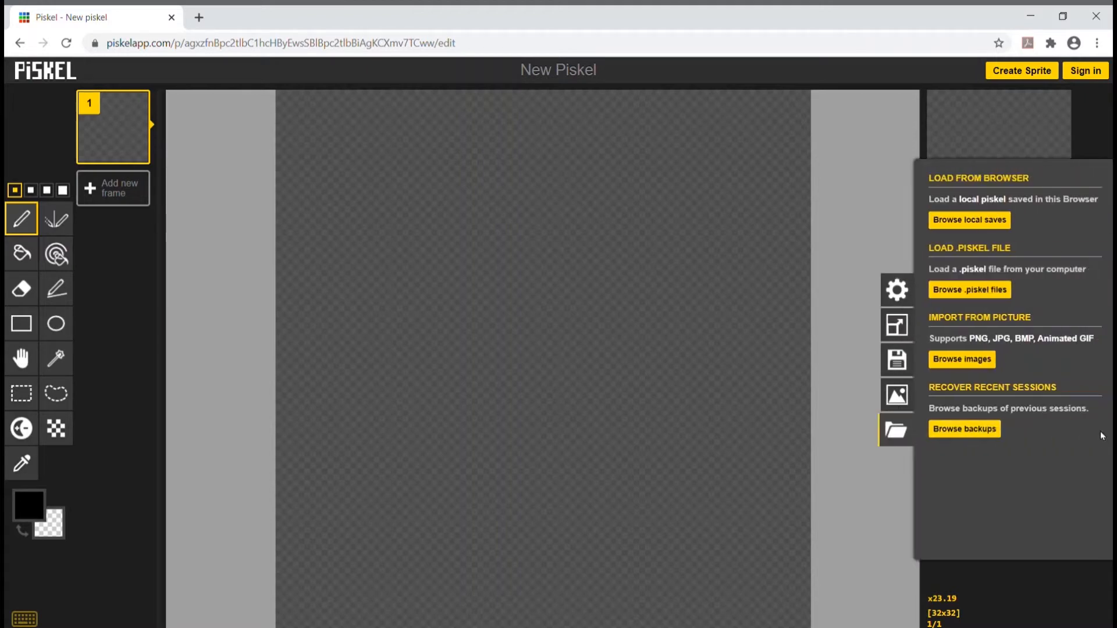
pyautogui.click(991, 298)
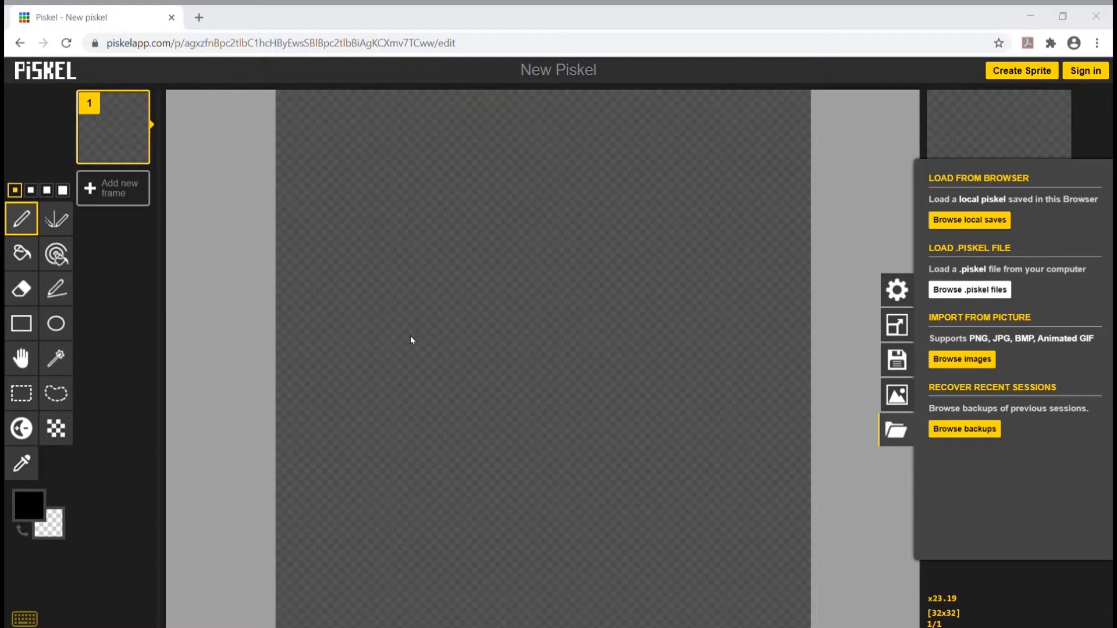
pyautogui.doubleClick(432, 334)
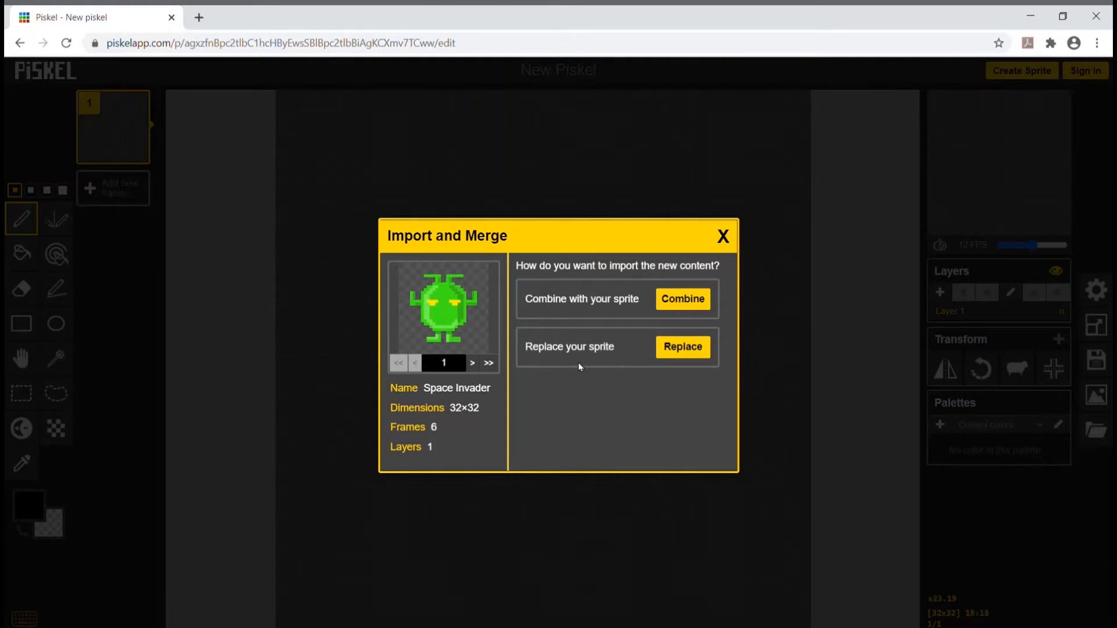
pyautogui.click(683, 348)
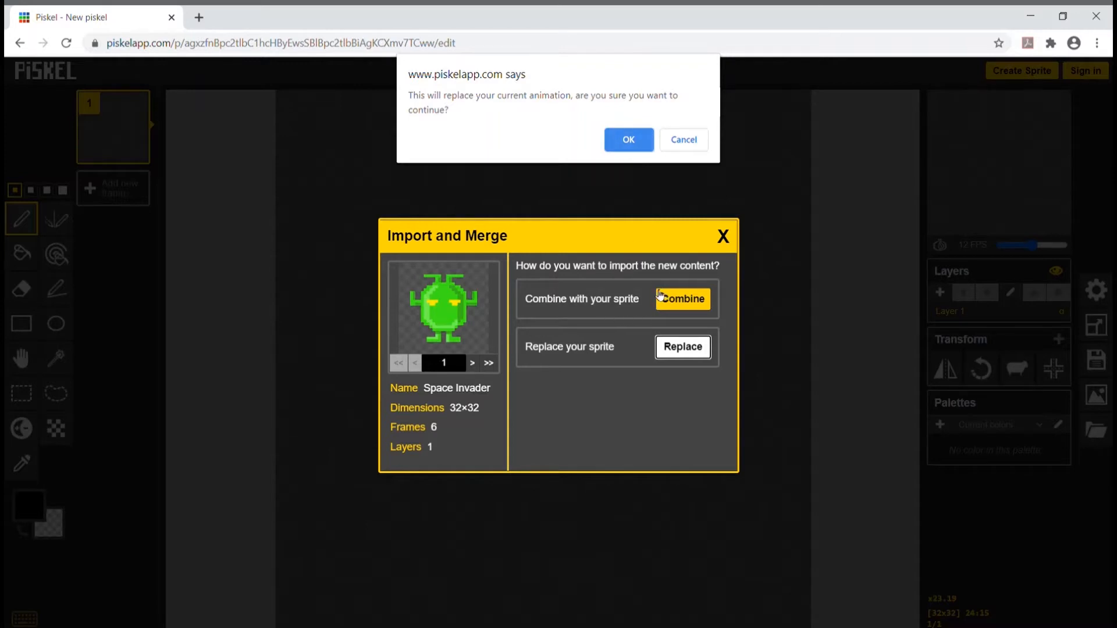
pyautogui.click(621, 142)
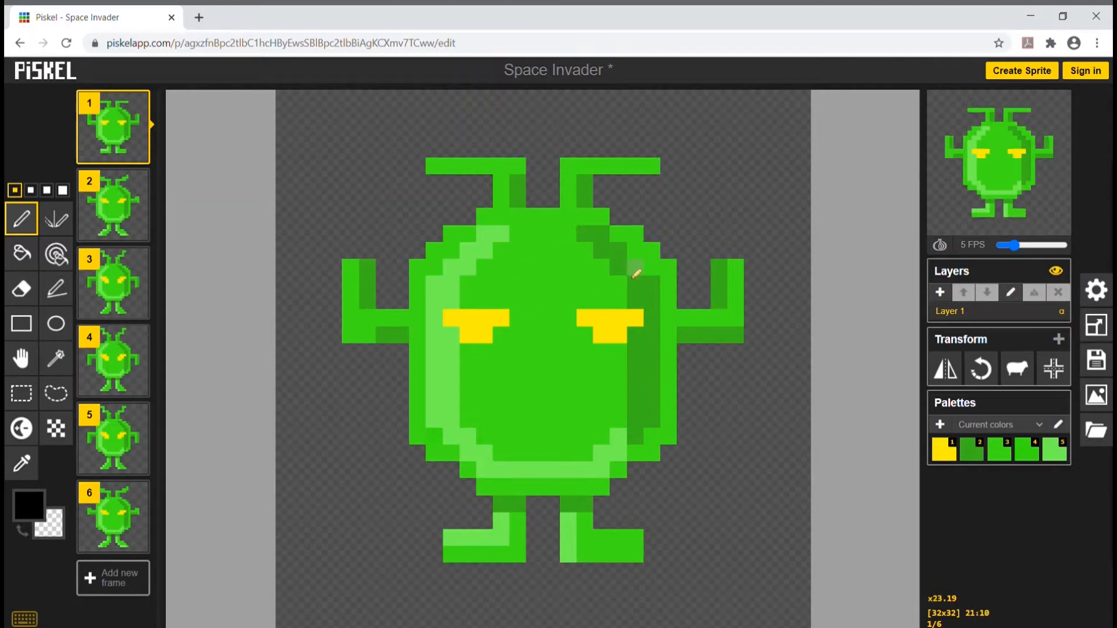
# Lighten a patch on the invader's forehead down between the eyes and the upper rows of both eyes in frame 1.
pyautogui.click(24, 430)
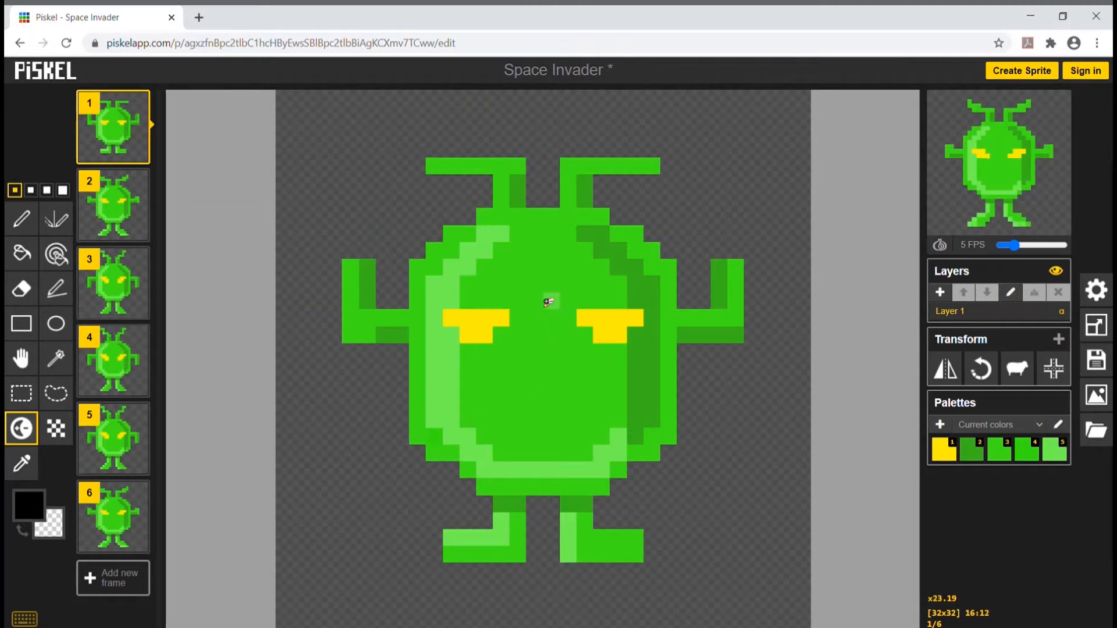
pyautogui.moveTo(506, 287)
pyautogui.mouseDown()
pyautogui.moveTo(546, 313)
pyautogui.moveTo(539, 346)
pyautogui.moveTo(555, 371)
pyautogui.moveTo(561, 358)
pyautogui.moveTo(535, 322)
pyautogui.moveTo(533, 362)
pyautogui.moveTo(543, 313)
pyautogui.moveTo(533, 349)
pyautogui.moveTo(556, 309)
pyautogui.moveTo(510, 282)
pyautogui.moveTo(543, 296)
pyautogui.mouseUp()
pyautogui.moveTo(543, 270)
pyautogui.mouseDown()
pyautogui.moveTo(492, 283)
pyautogui.moveTo(507, 262)
pyautogui.moveTo(522, 265)
pyautogui.moveTo(513, 281)
pyautogui.moveTo(498, 271)
pyautogui.moveTo(502, 252)
pyautogui.moveTo(483, 269)
pyautogui.mouseUp()
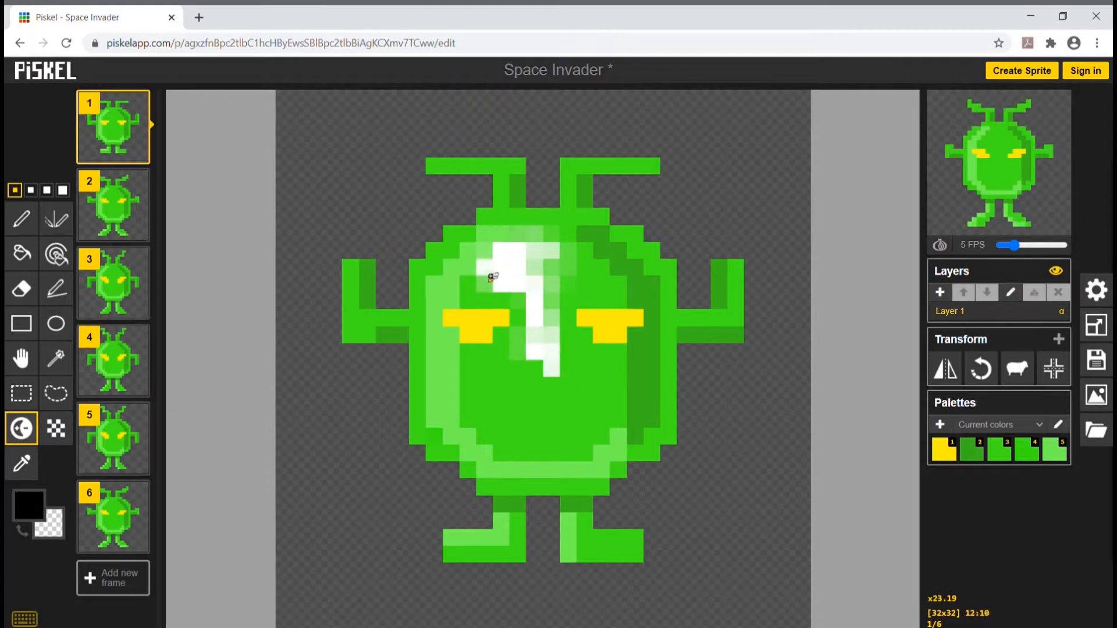
pyautogui.moveTo(456, 325); pyautogui.dragTo(489, 319)
pyautogui.click(586, 324)
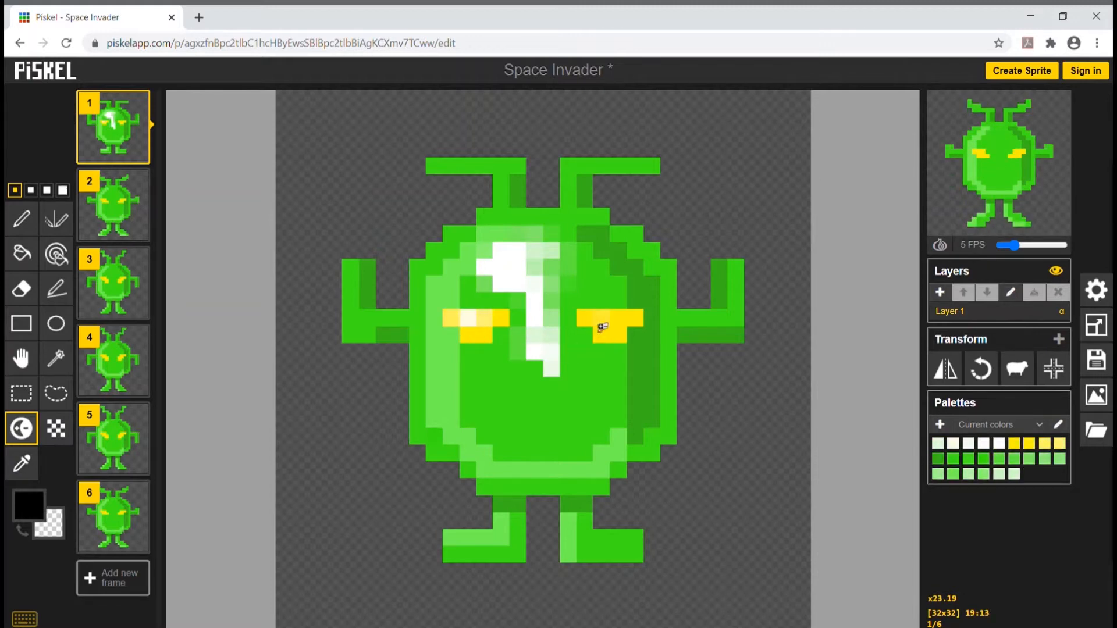
pyautogui.keyDown('ctrl'); pyautogui.click(592, 324); pyautogui.keyUp('ctrl')
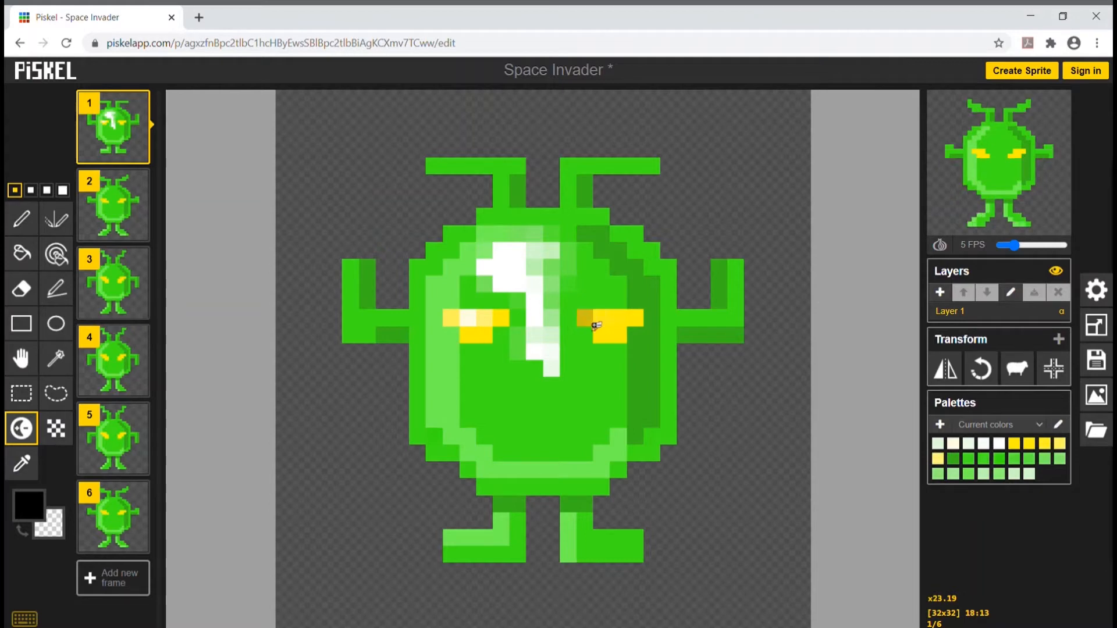
pyautogui.moveTo(593, 323); pyautogui.dragTo(604, 322)
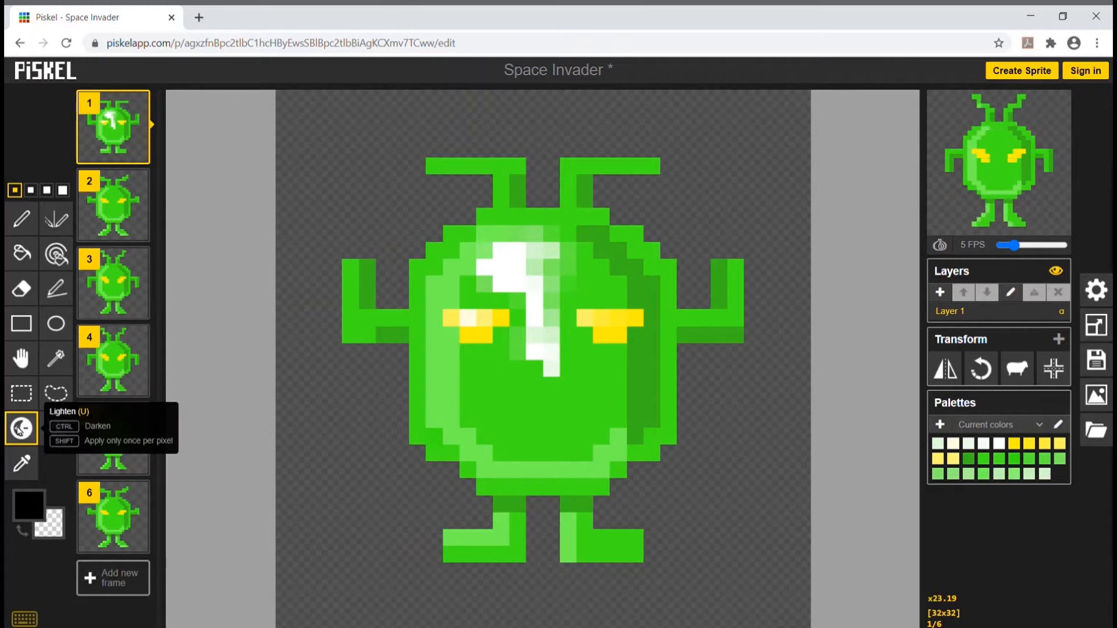
# Darken a curved patch on the invader's lower body and the shading along its right side.
pyautogui.click(604, 387)
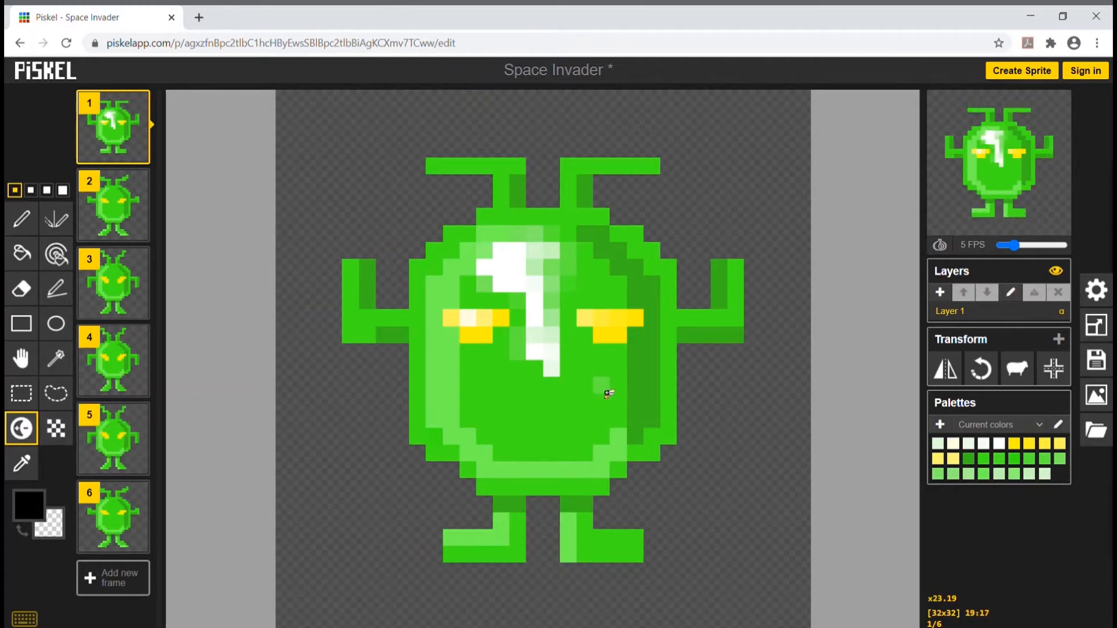
pyautogui.moveTo(601, 386)
pyautogui.mouseDown()
pyautogui.moveTo(568, 426)
pyautogui.moveTo(538, 427)
pyautogui.moveTo(597, 390)
pyautogui.moveTo(494, 430)
pyautogui.moveTo(530, 455)
pyautogui.moveTo(577, 458)
pyautogui.moveTo(613, 443)
pyautogui.moveTo(584, 473)
pyautogui.moveTo(624, 444)
pyautogui.moveTo(648, 384)
pyautogui.moveTo(635, 429)
pyautogui.moveTo(614, 448)
pyautogui.moveTo(642, 386)
pyautogui.moveTo(624, 414)
pyautogui.moveTo(565, 449)
pyautogui.moveTo(566, 434)
pyautogui.moveTo(650, 350)
pyautogui.moveTo(649, 296)
pyautogui.moveTo(645, 359)
pyautogui.moveTo(633, 387)
pyautogui.mouseUp()
pyautogui.moveTo(606, 290)
pyautogui.mouseDown()
pyautogui.moveTo(612, 259)
pyautogui.moveTo(660, 330)
pyautogui.moveTo(619, 258)
pyautogui.moveTo(655, 326)
pyautogui.mouseUp()
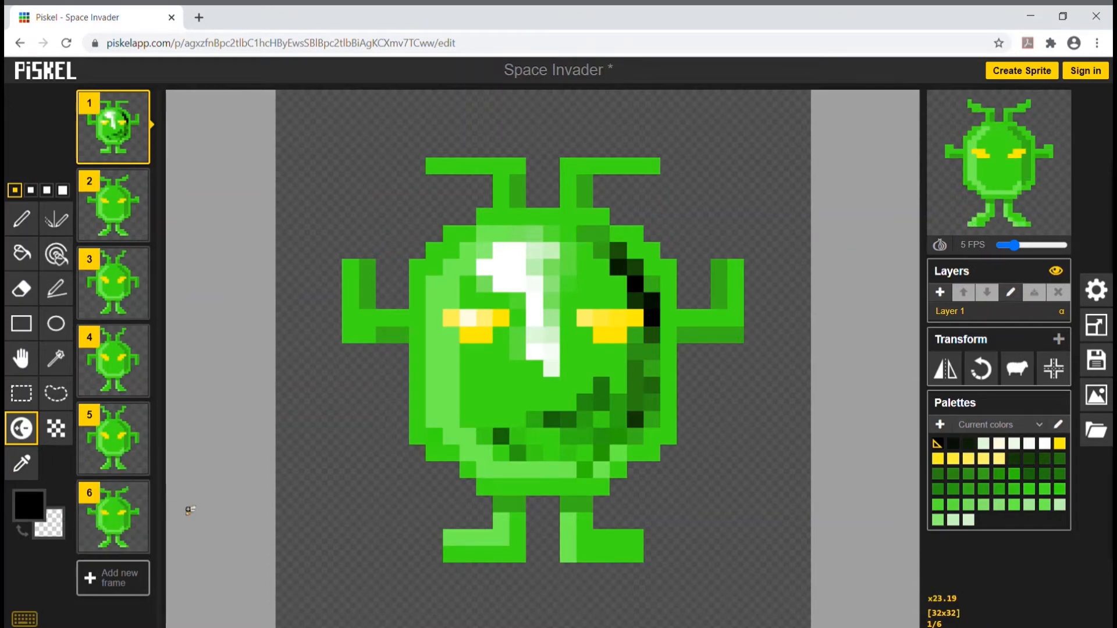
# Undo all lighten and darken strokes back past the import and redo the Space Invader import.
pyautogui.hotkey('ctrl', 'z')
pyautogui.hotkey('ctrl', 'z')
pyautogui.hotkey('ctrl', 'z')
pyautogui.hotkey('ctrl', 'z')
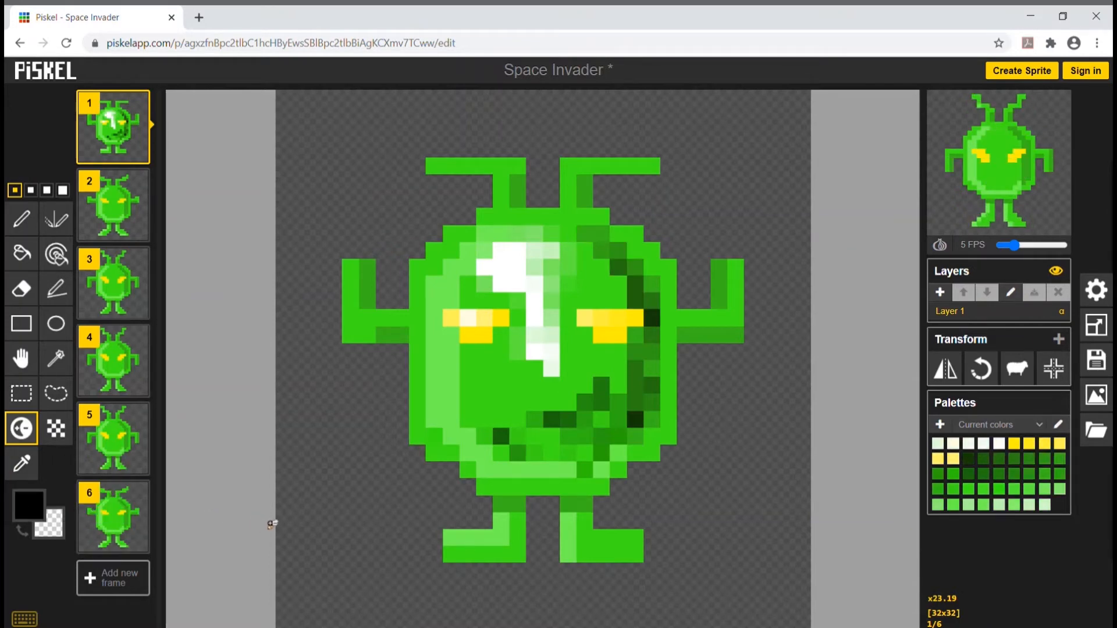
pyautogui.hotkey('ctrl', 'z')
pyautogui.hotkey('ctrl', 'z')
pyautogui.hotkey('ctrl', 'z')
pyautogui.hotkey('ctrl', 'z')
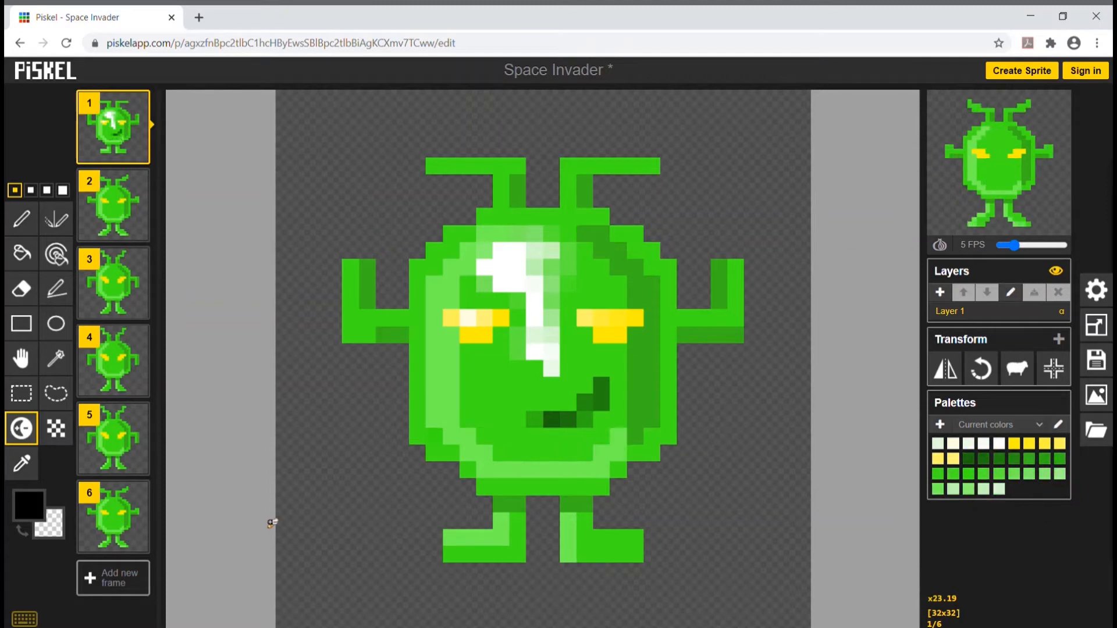
pyautogui.hotkey('ctrl', 'z')
pyautogui.hotkey('ctrl', 'z')
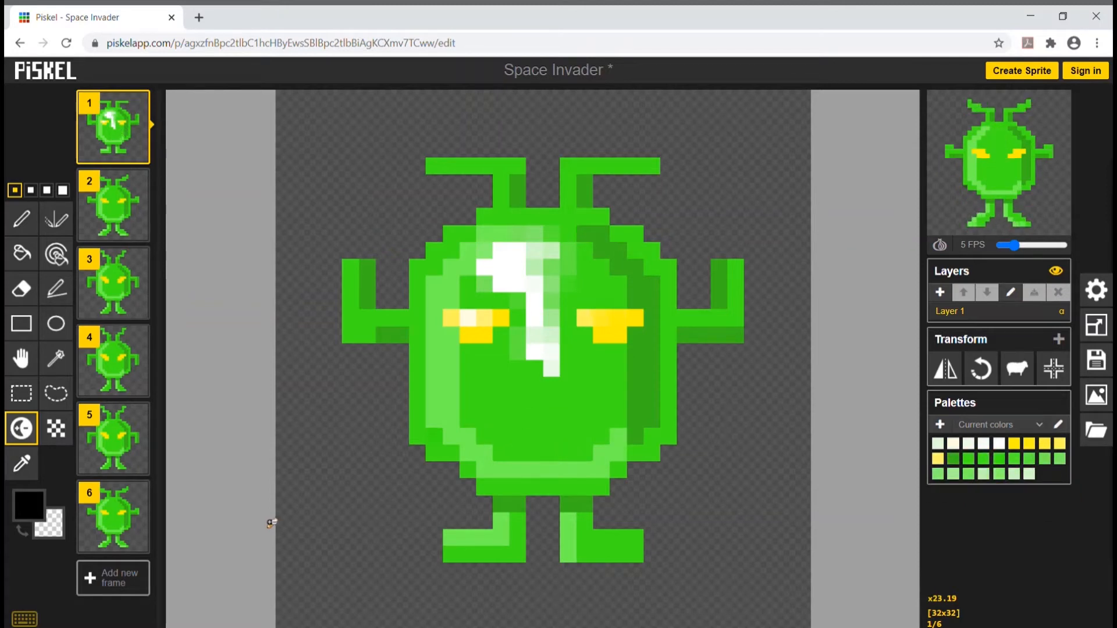
pyautogui.hotkey('ctrl', 'z')
pyautogui.hotkey('ctrl', 'z')
pyautogui.hotkey('ctrl', 'z')
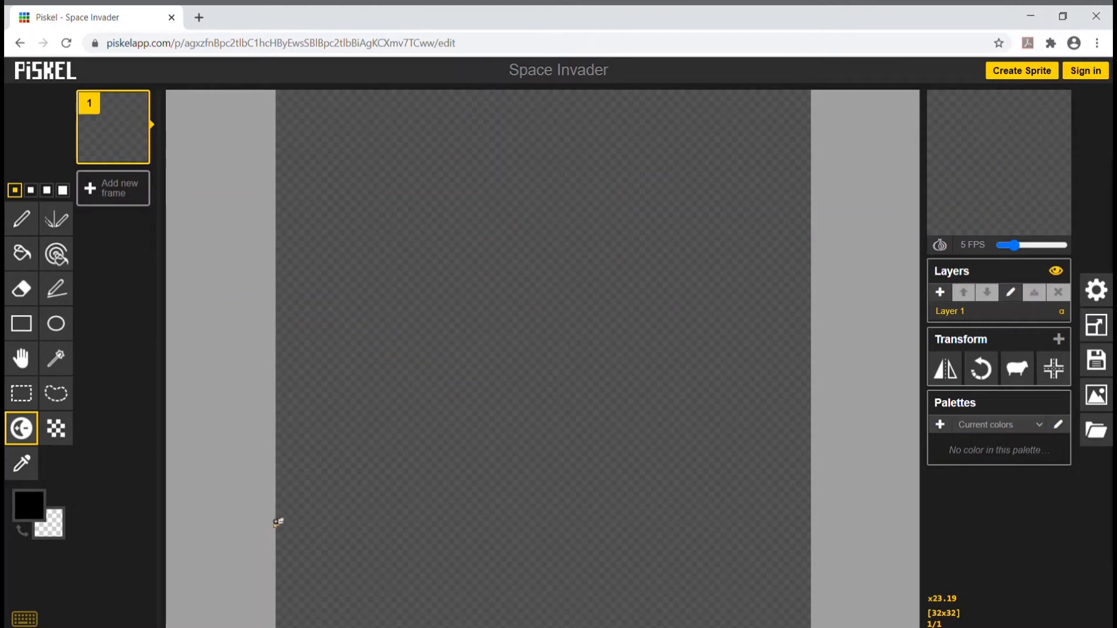
pyautogui.hotkey('ctrl', 'y')
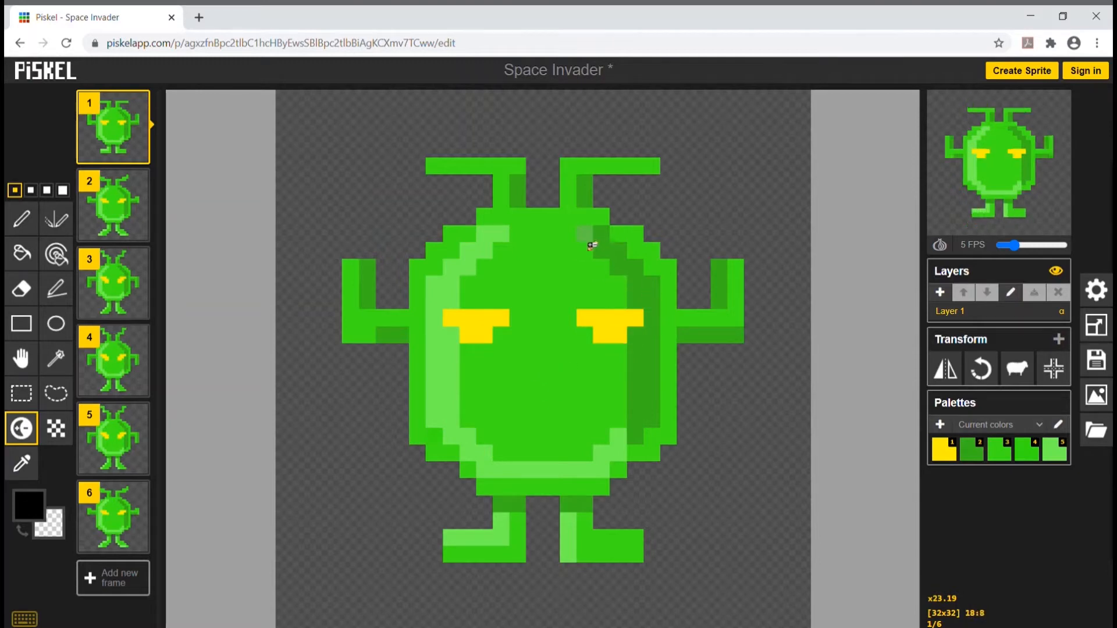
# Try lightening the dark shading on the invader's upper right side and undo those strokes.
pyautogui.moveTo(590, 241)
pyautogui.mouseDown()
pyautogui.moveTo(628, 284)
pyautogui.moveTo(585, 234)
pyautogui.mouseUp()
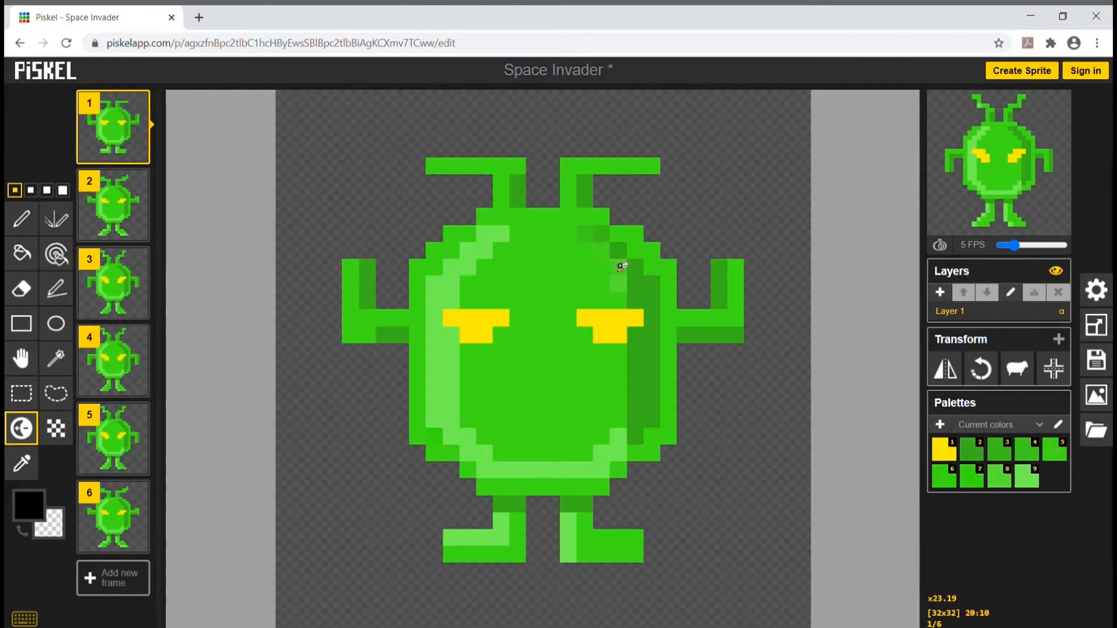
pyautogui.hotkey('ctrl', 'z')
pyautogui.hotkey('ctrl', 'z')
pyautogui.hotkey('ctrl', 'z')
pyautogui.hotkey('ctrl', 'z')
pyautogui.hotkey('ctrl', 'z')
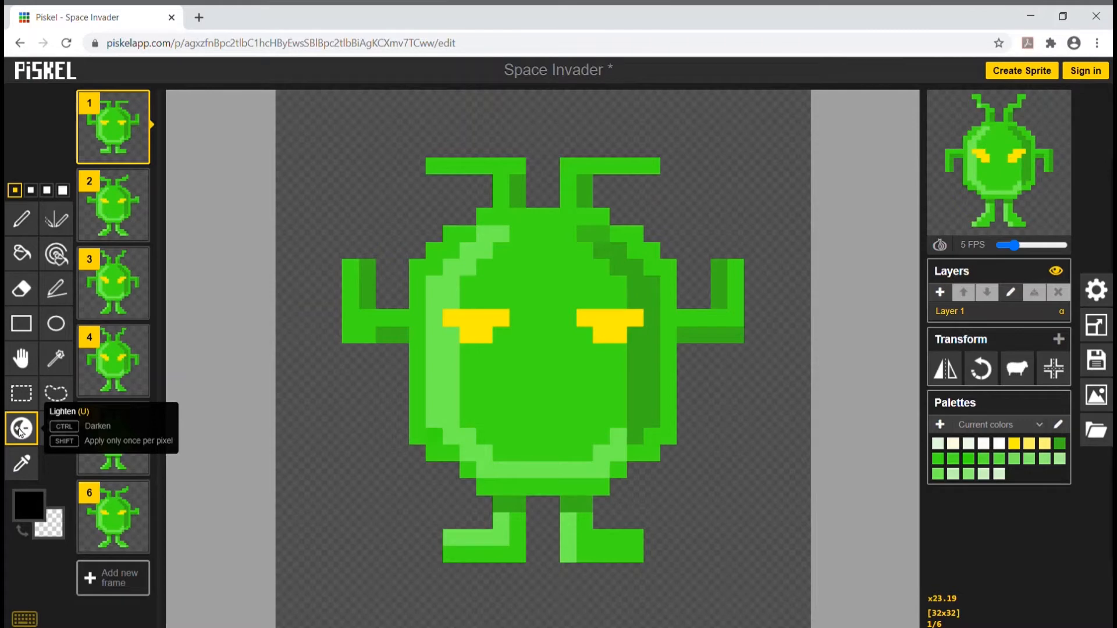
# Lighten a rounded patch between the invader's eyes, applying the Lighten effect only once per pixel.
pyautogui.click(547, 296)
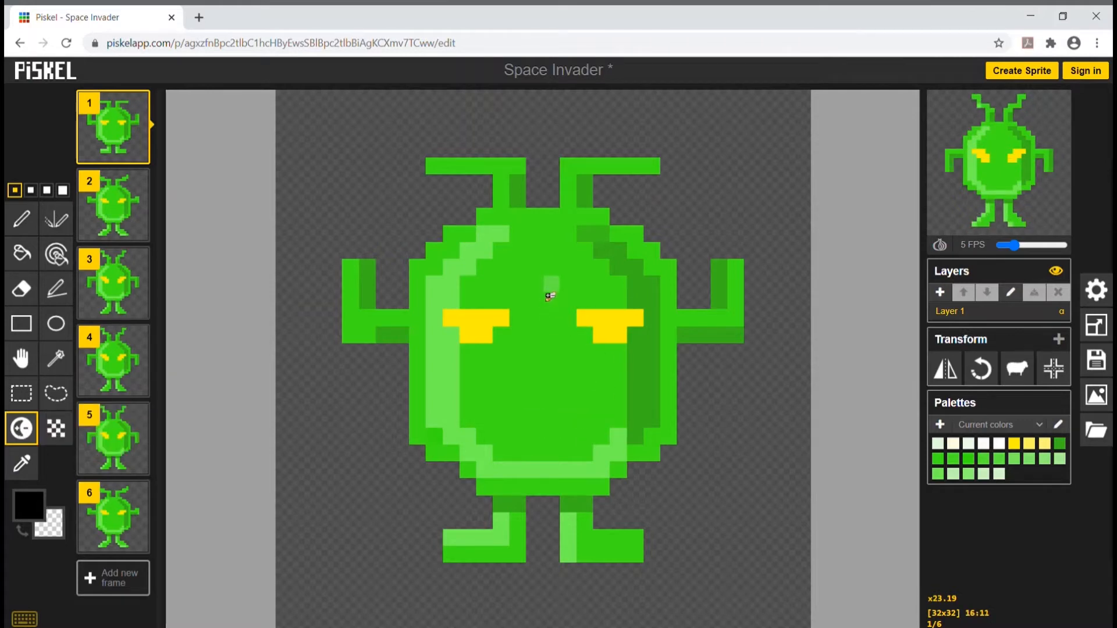
pyautogui.moveTo(549, 297)
pyautogui.mouseDown()
pyautogui.moveTo(536, 295)
pyautogui.moveTo(553, 332)
pyautogui.moveTo(543, 352)
pyautogui.moveTo(533, 331)
pyautogui.moveTo(547, 296)
pyautogui.mouseUp()
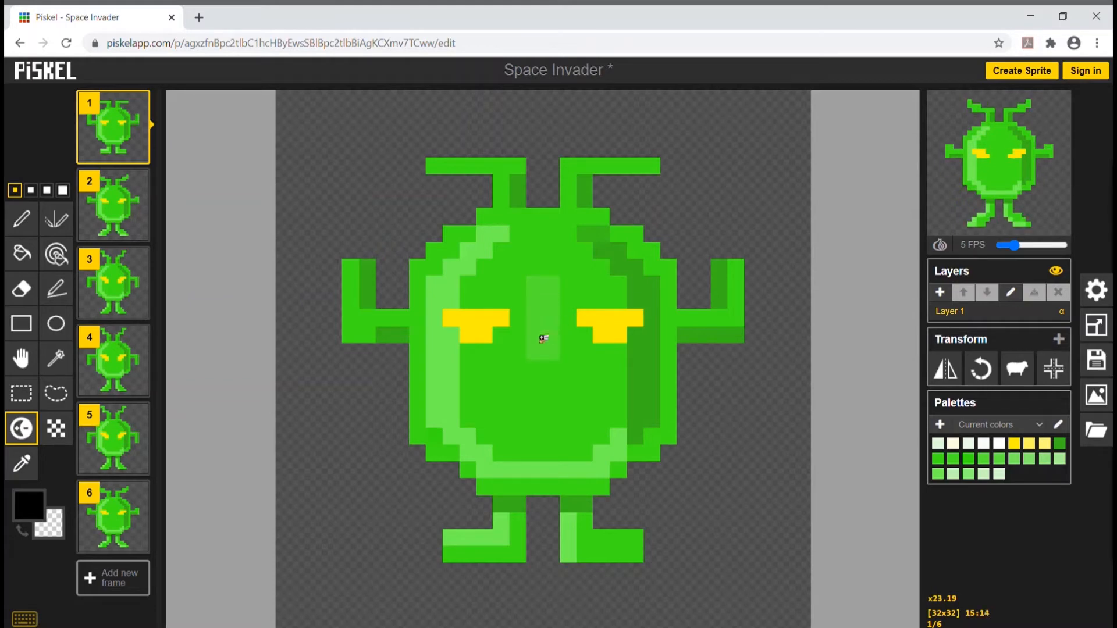
pyautogui.moveTo(566, 322)
pyautogui.mouseDown()
pyautogui.moveTo(540, 314)
pyautogui.moveTo(540, 325)
pyautogui.mouseUp()
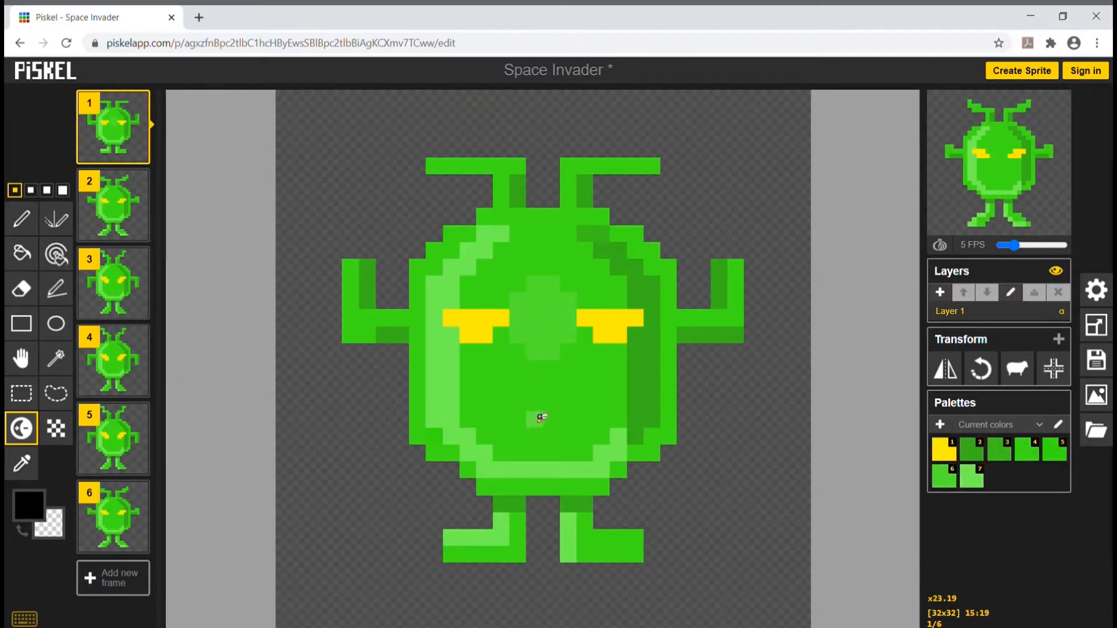
# Lighten a mouth patch on the lower body to white and lighten more pixels between the eyes.
pyautogui.moveTo(547, 409)
pyautogui.mouseDown()
pyautogui.moveTo(554, 433)
pyautogui.moveTo(535, 431)
pyautogui.moveTo(543, 402)
pyautogui.moveTo(565, 419)
pyautogui.moveTo(543, 442)
pyautogui.moveTo(531, 408)
pyautogui.moveTo(564, 408)
pyautogui.moveTo(554, 445)
pyautogui.mouseUp()
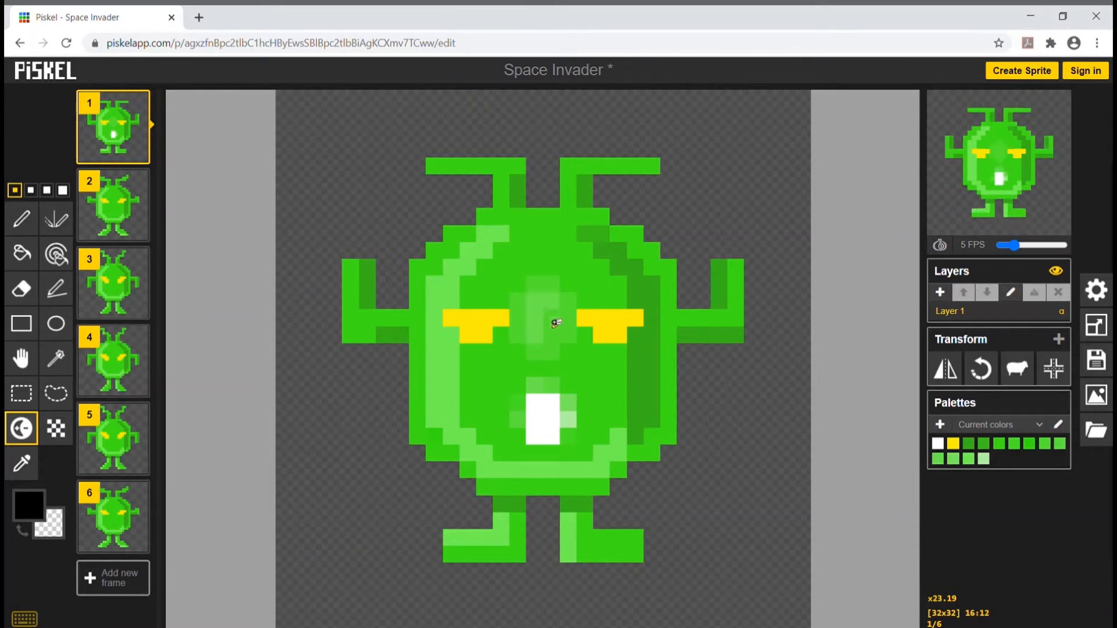
pyautogui.click(521, 323)
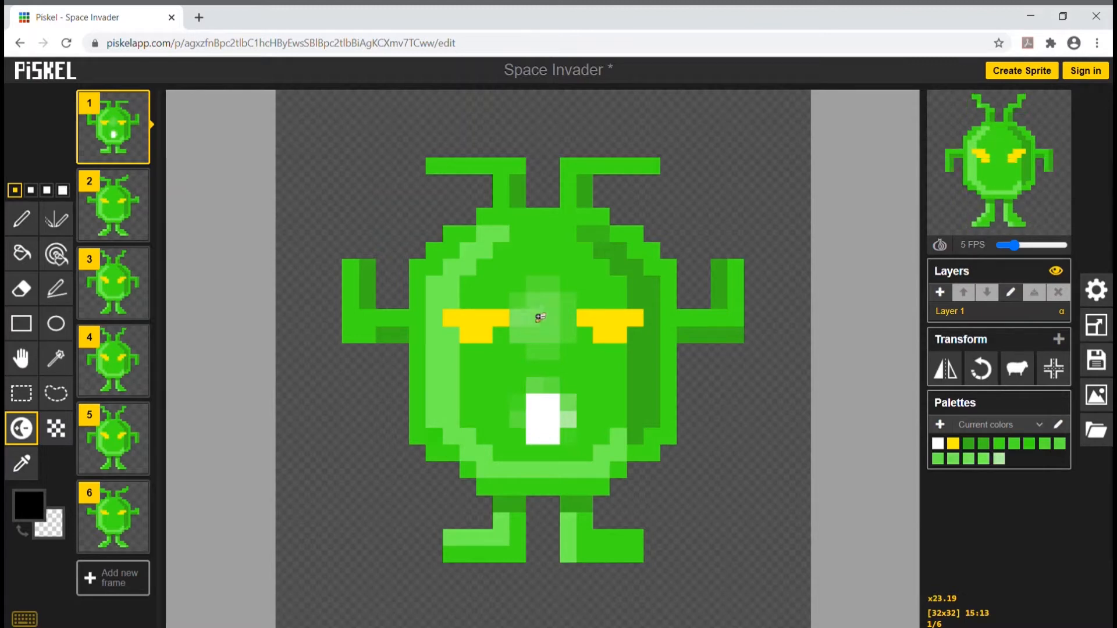
pyautogui.click(530, 323)
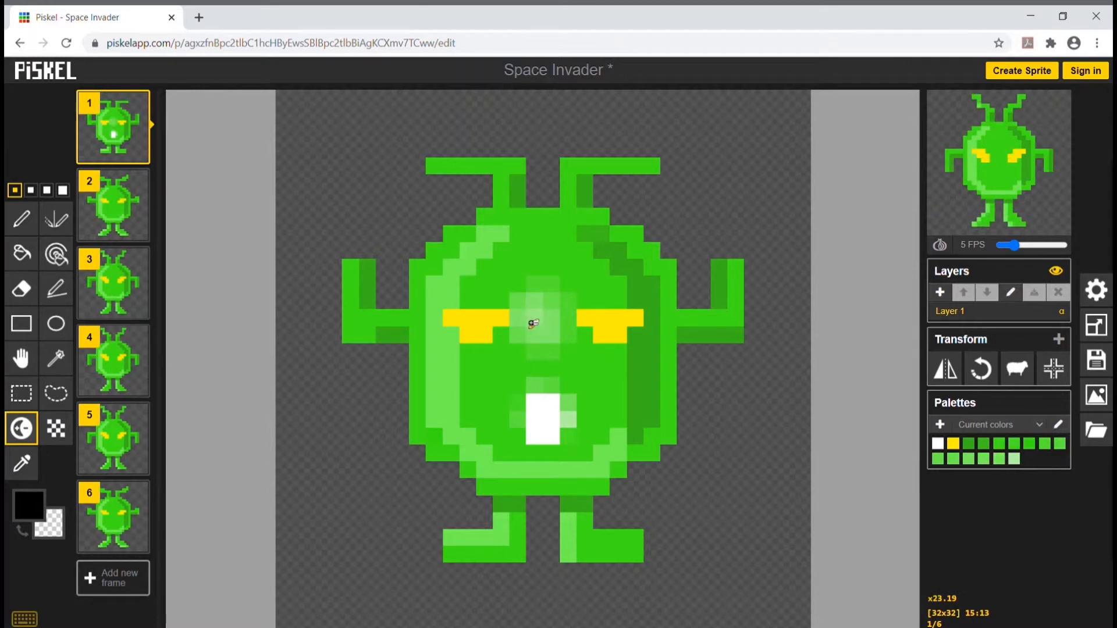
pyautogui.click(531, 330)
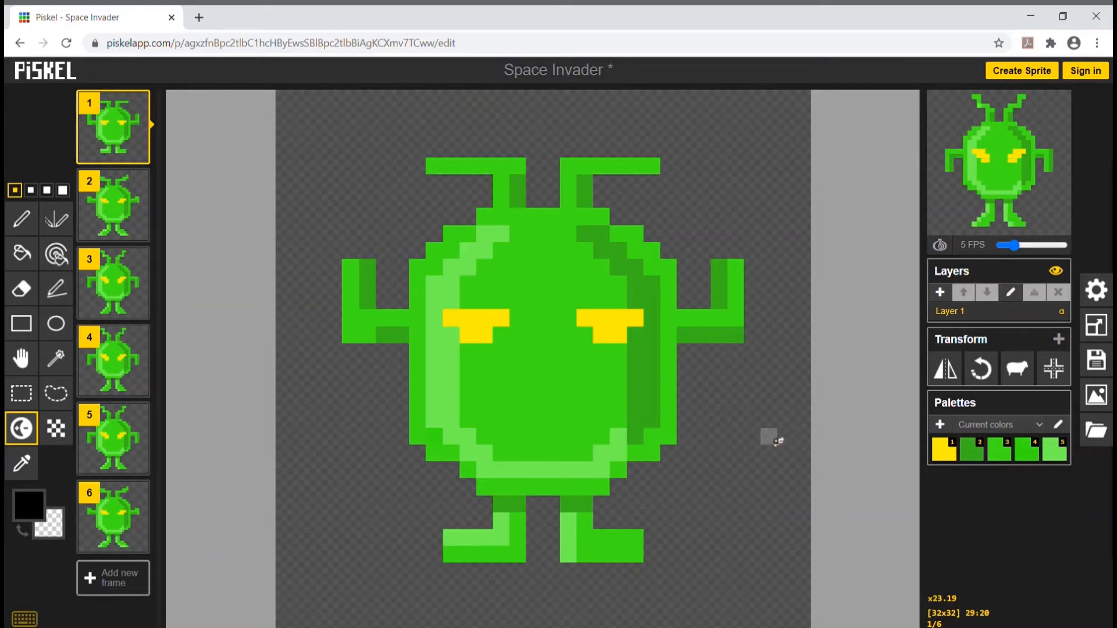
# Set the primary color to pink and fill the inner body and antennae of frame 1 with the Paint bucket.
pyautogui.moveTo(116, 293)
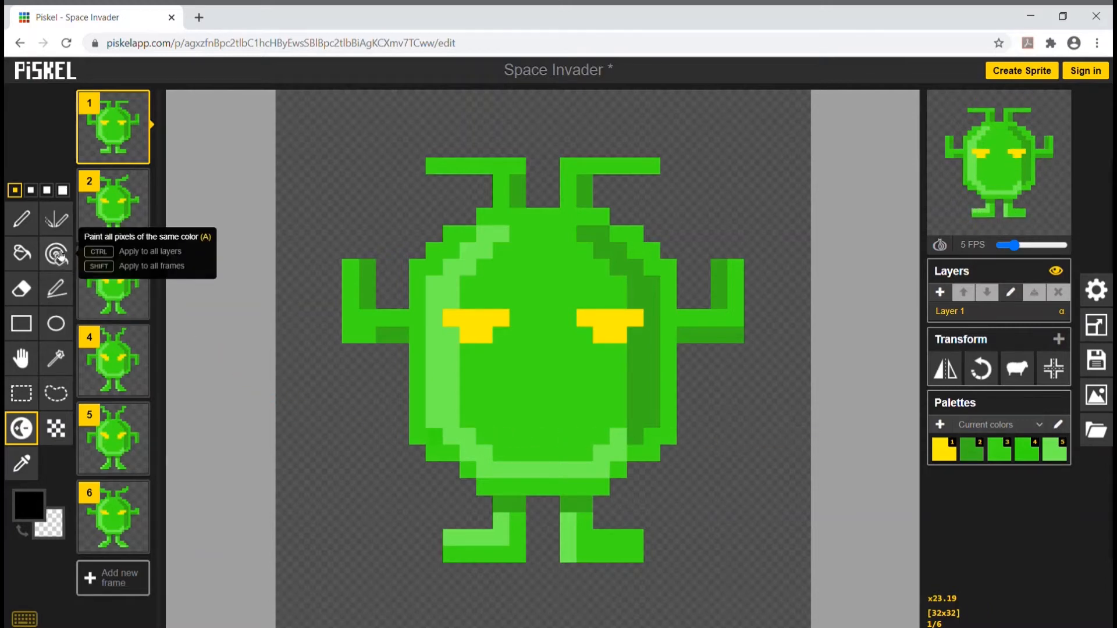
pyautogui.click(35, 511)
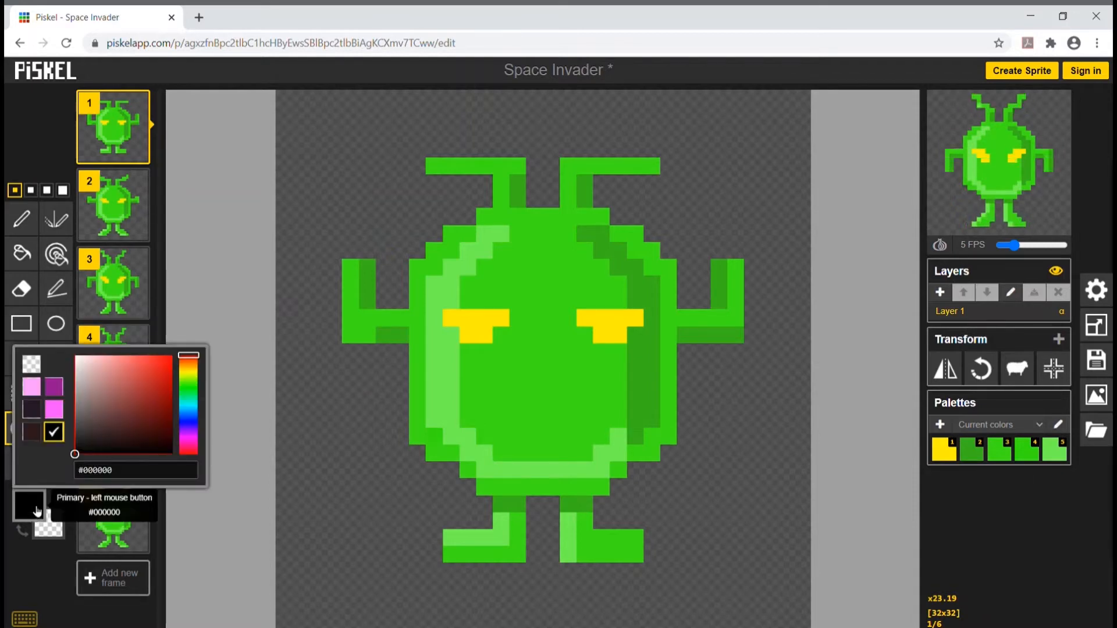
pyautogui.click(60, 412)
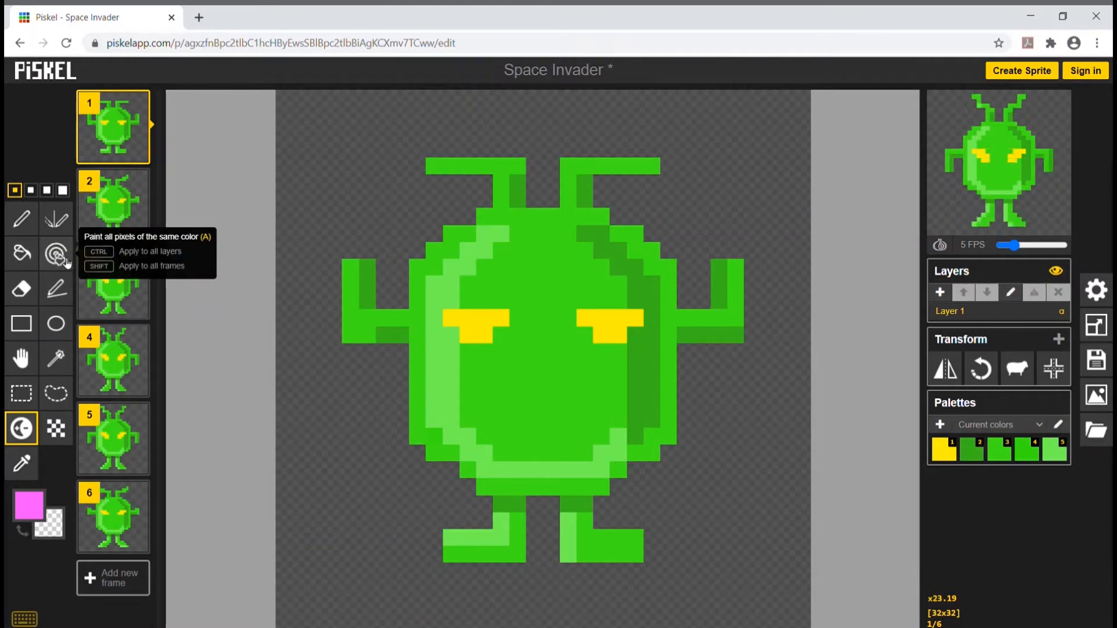
pyautogui.click(26, 256)
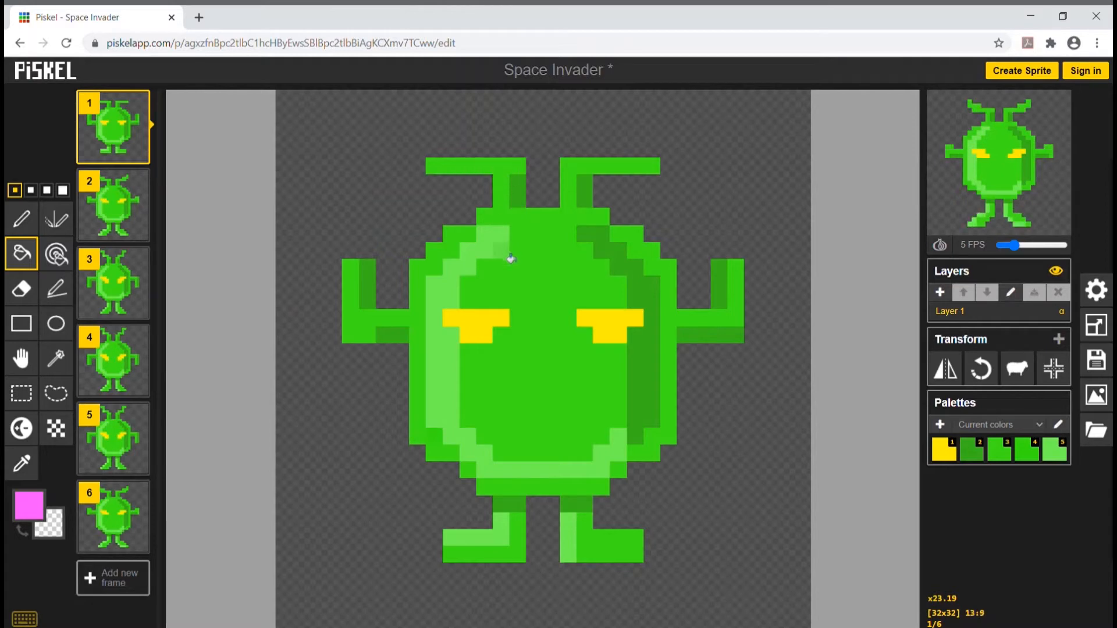
pyautogui.click(551, 403)
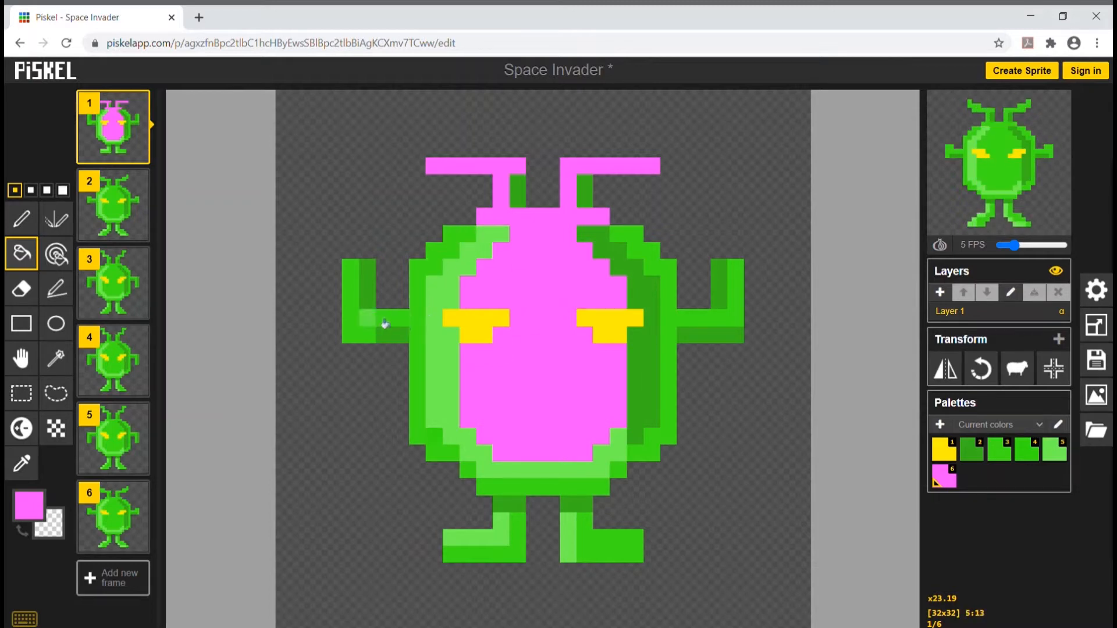
# Fill the invader's arms, outer body edges and feet in frame 1 with the same pink.
pyautogui.click(363, 324)
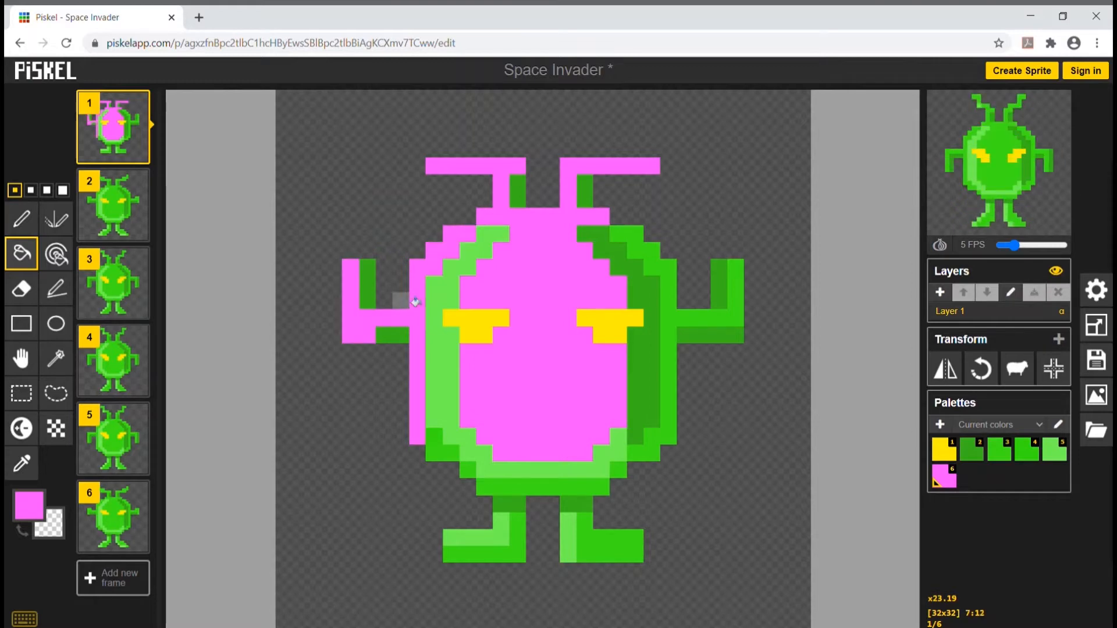
pyautogui.click(617, 548)
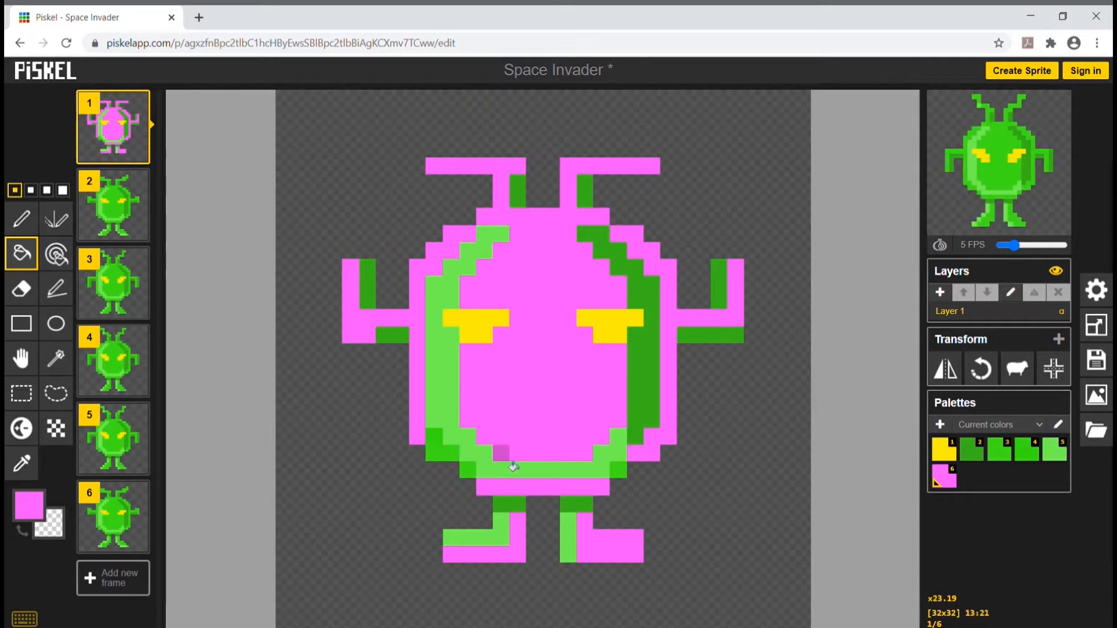
# Undo the pink fills on the arms, outer body edges and feet.
pyautogui.hotkey('ctrl', 'z')
pyautogui.hotkey('ctrl', 'z')
pyautogui.hotkey('ctrl', 'z')
pyautogui.hotkey('ctrl', 'z')
pyautogui.hotkey('ctrl', 'z')
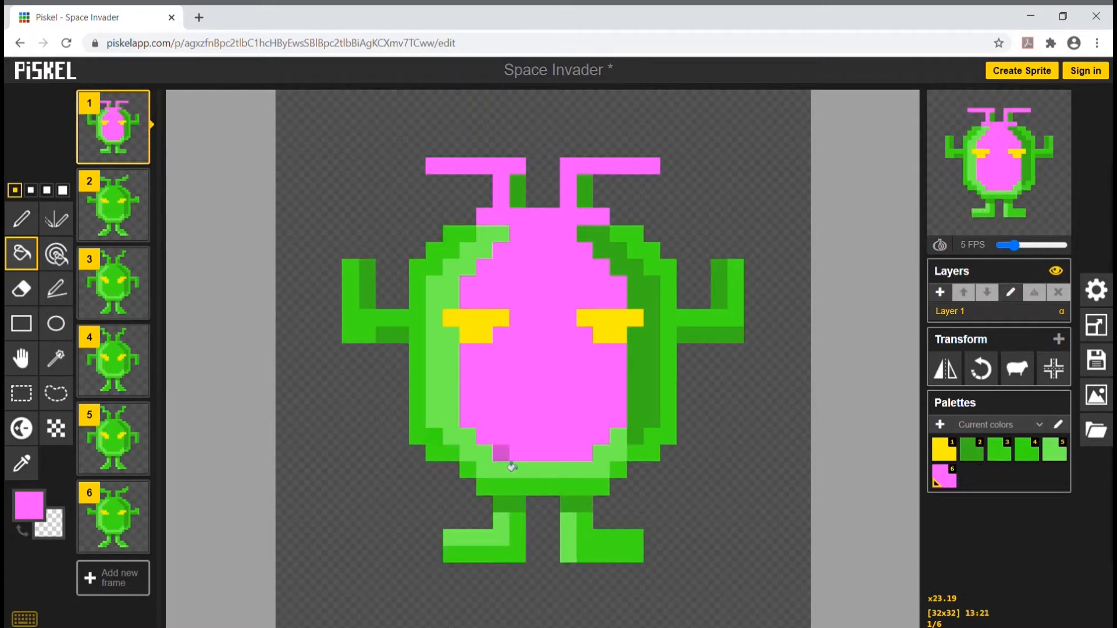
# Undo the pink body fill and recolor every main-green pixel of frame 1 pink with the same-color paint tool.
pyautogui.hotkey('ctrl', 'z')
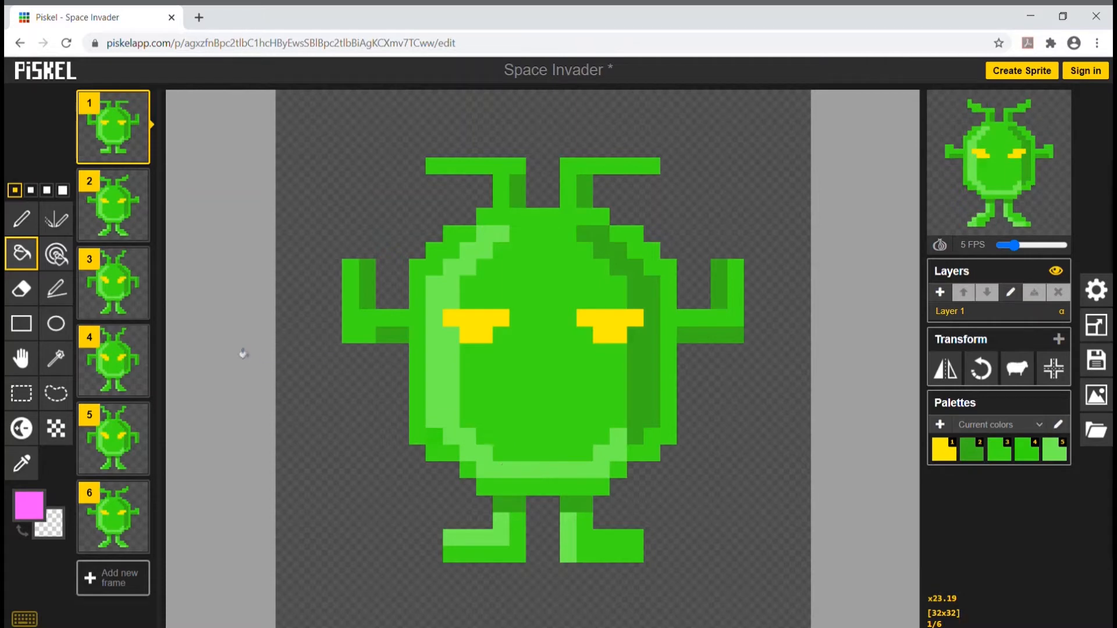
pyautogui.click(61, 260)
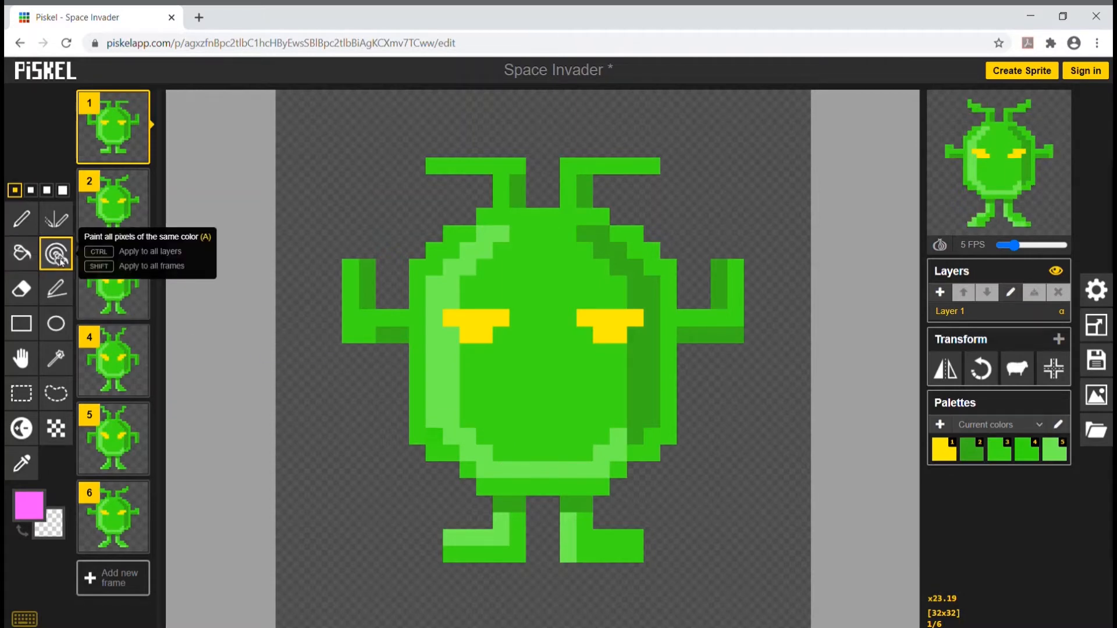
pyautogui.click(548, 298)
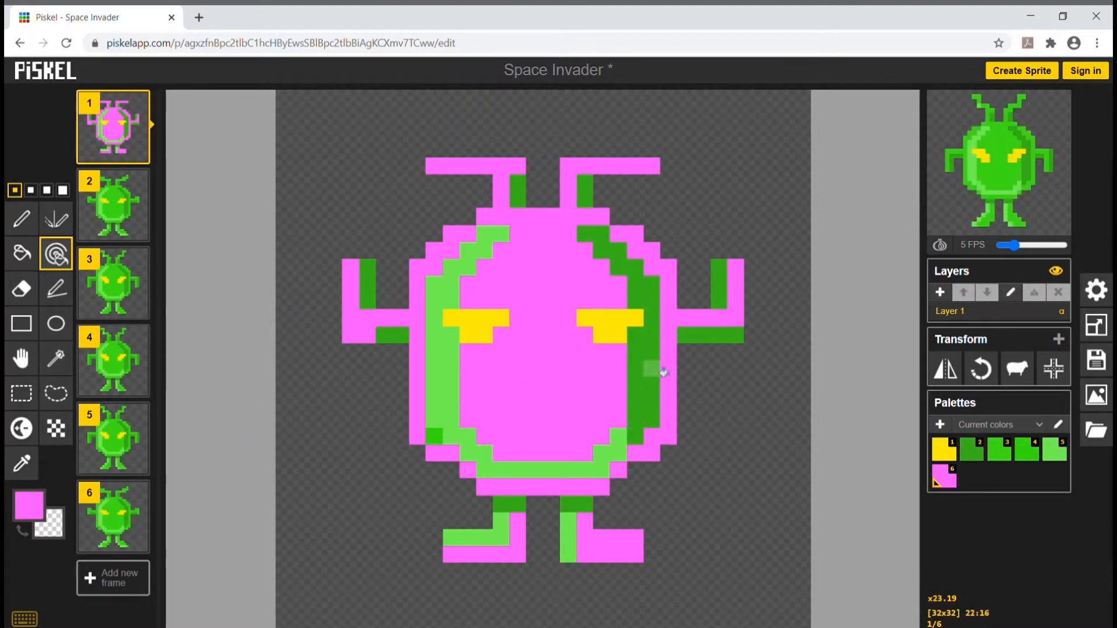
# Set the primary color to purple #911290 and fill the dark green shading beside the invader's body with the Paint bucket.
pyautogui.click(34, 511)
pyautogui.click(53, 387)
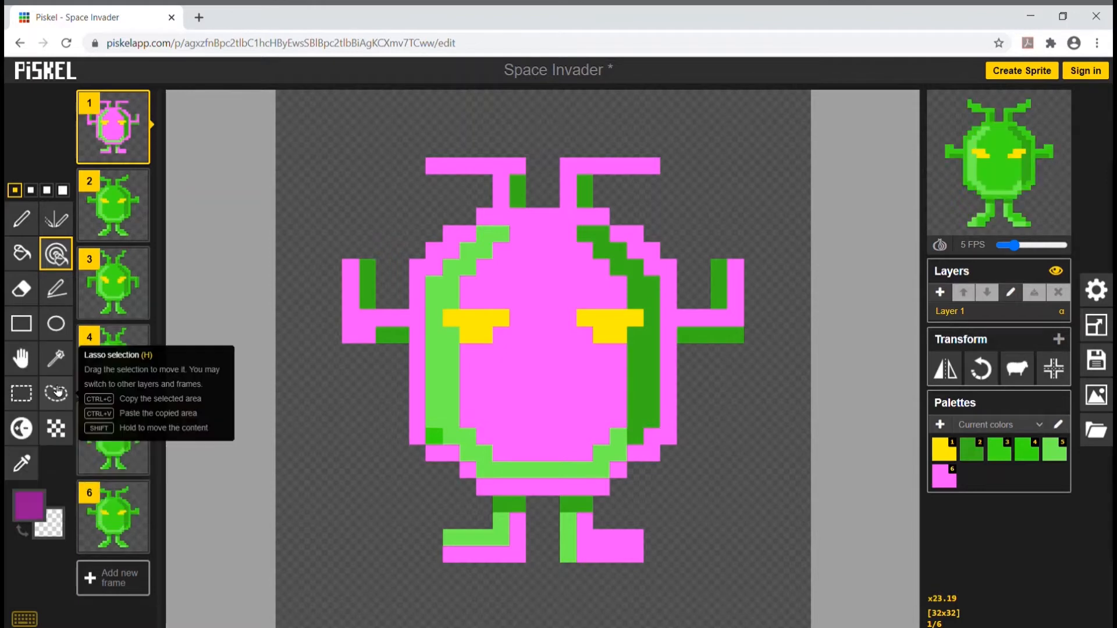
pyautogui.click(26, 259)
pyautogui.click(651, 388)
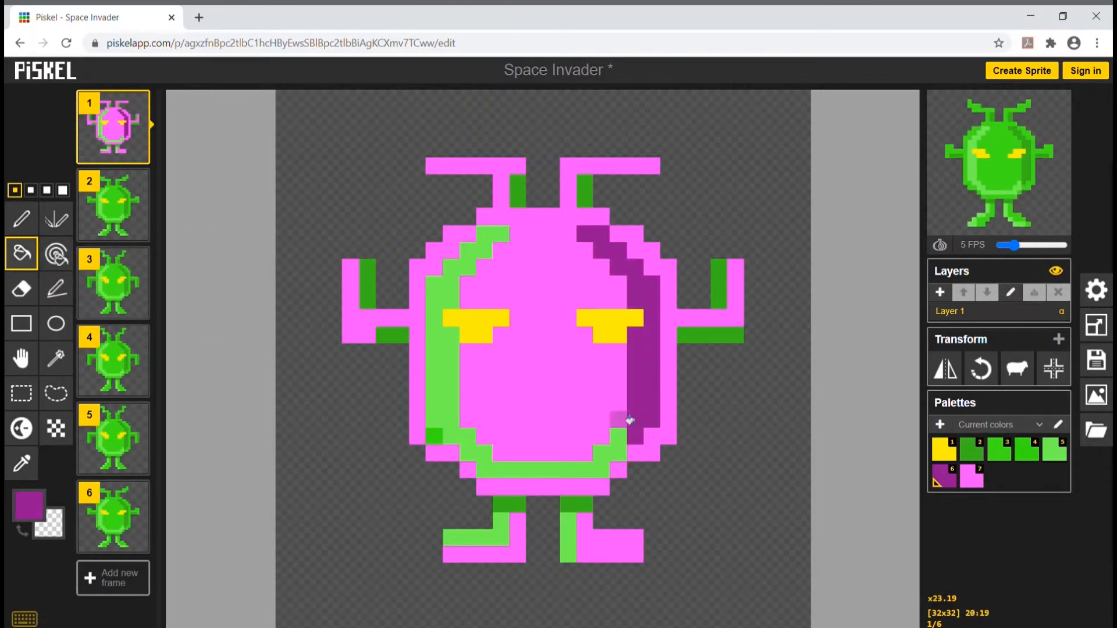
# Undo the purple bucket fill and recolor all dark green pixels of frame 1 purple with the same-color paint tool.
pyautogui.hotkey('ctrl', 'z')
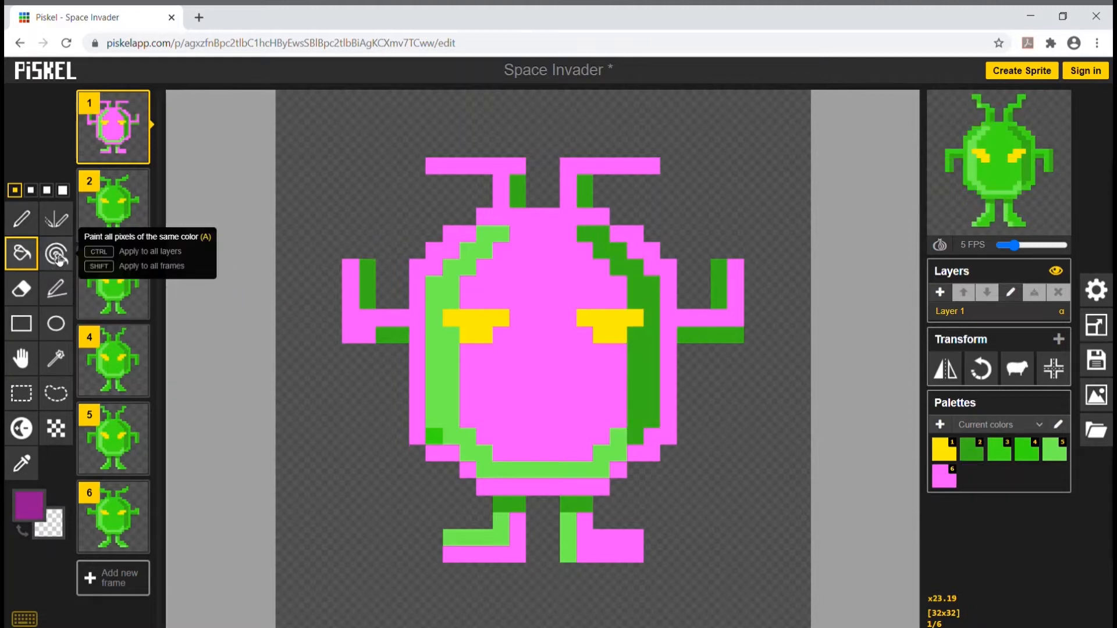
pyautogui.click(57, 254)
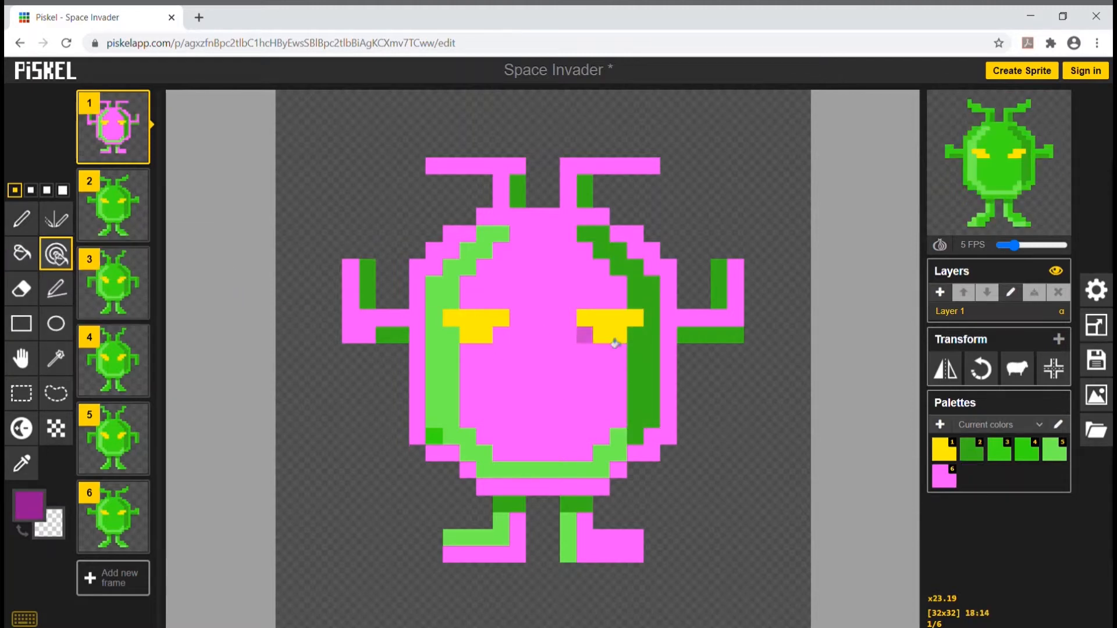
pyautogui.click(651, 362)
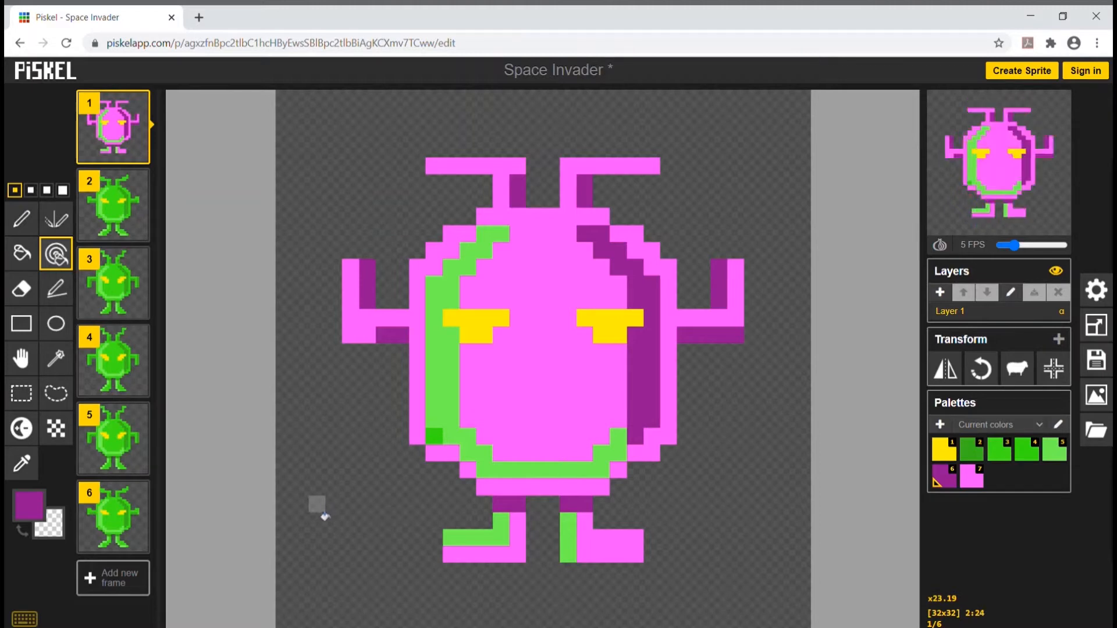
# Undo all recoloring of frame 1 and redo as needed to restore the original six-frame green sprite.
pyautogui.hotkey('ctrl', 'z')
pyautogui.hotkey('ctrl', 'z')
pyautogui.hotkey('ctrl', 'z')
pyautogui.hotkey('ctrl', 'z')
pyautogui.hotkey('ctrl', 'z')
pyautogui.hotkey('ctrl', 'z')
pyautogui.hotkey('ctrl', 'z')
pyautogui.hotkey('ctrl', 'z')
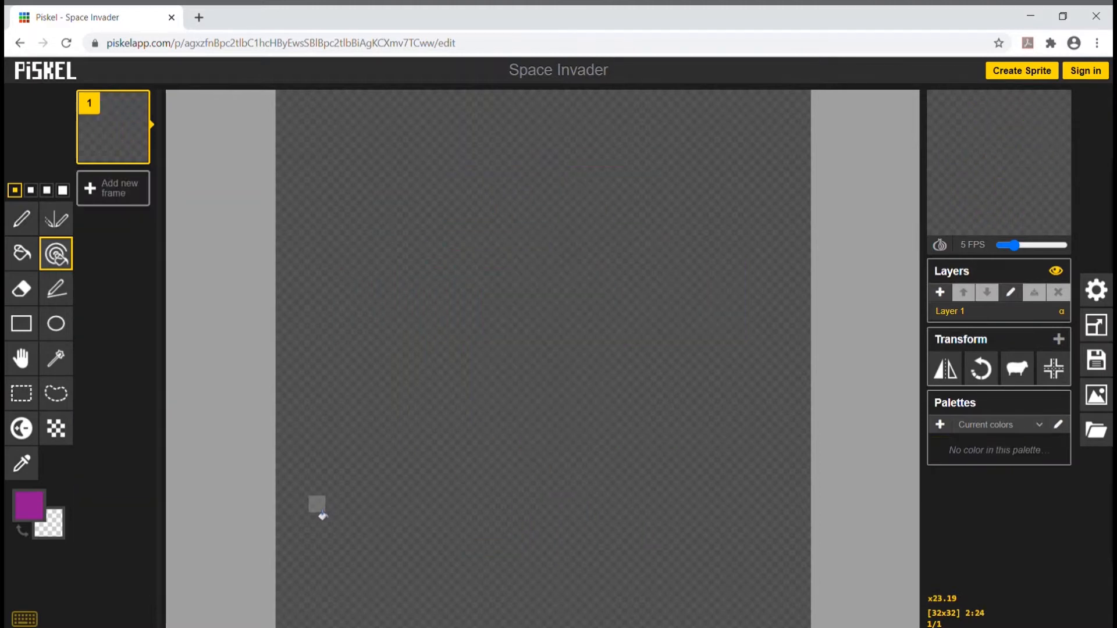
pyautogui.hotkey('ctrl', 'y')
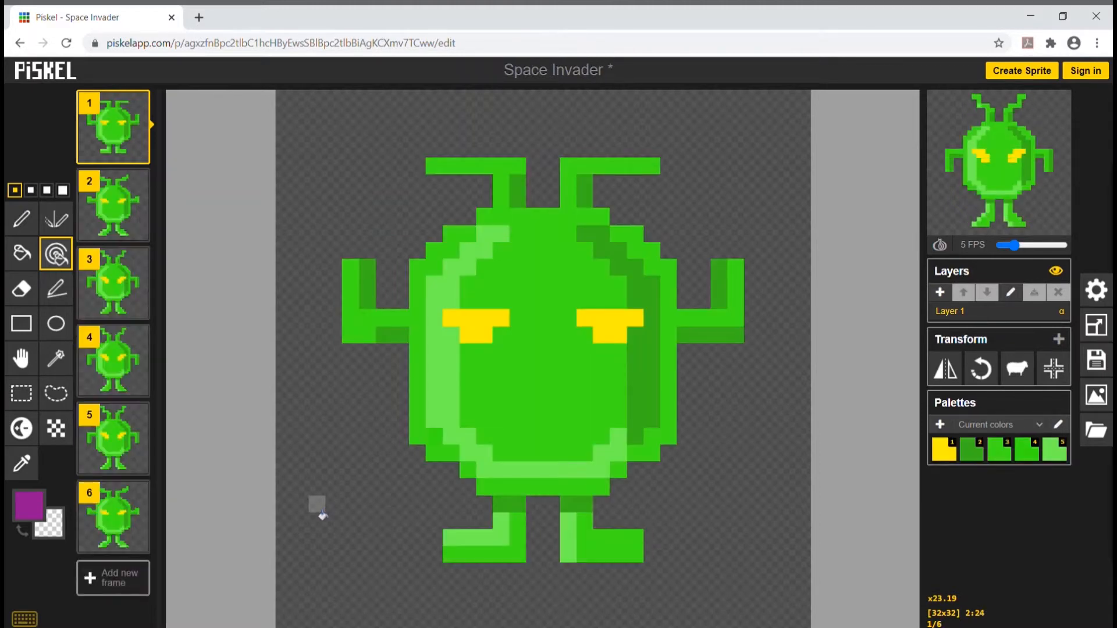
# Set the primary color to pink and recolor all main-green pixels in all six frames at once with the same-color paint tool.
pyautogui.moveTo(86, 292)
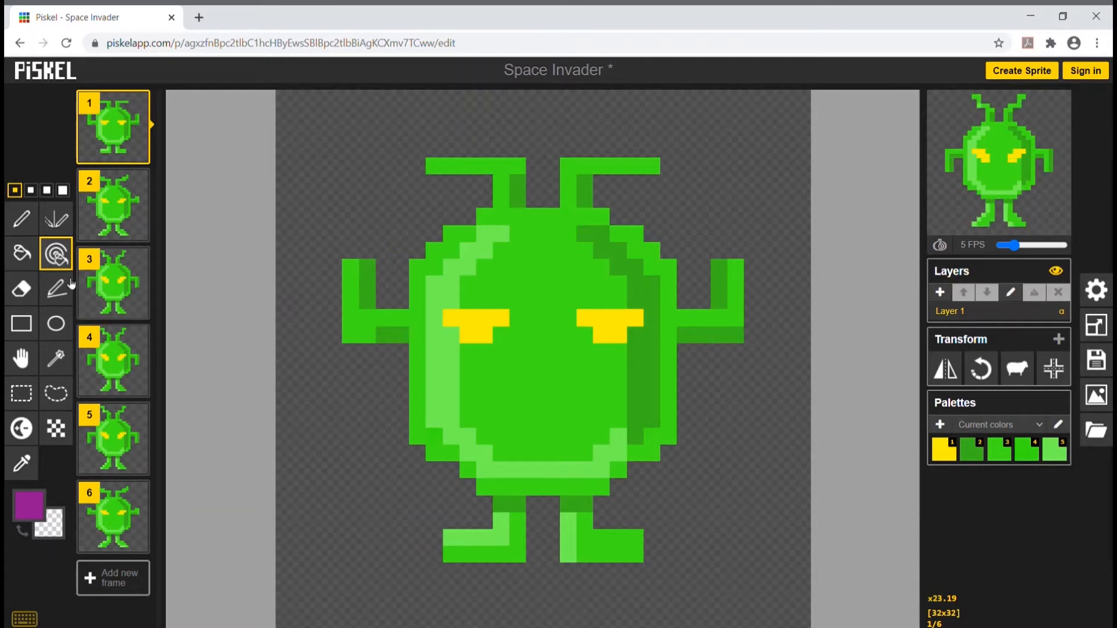
pyautogui.click(34, 510)
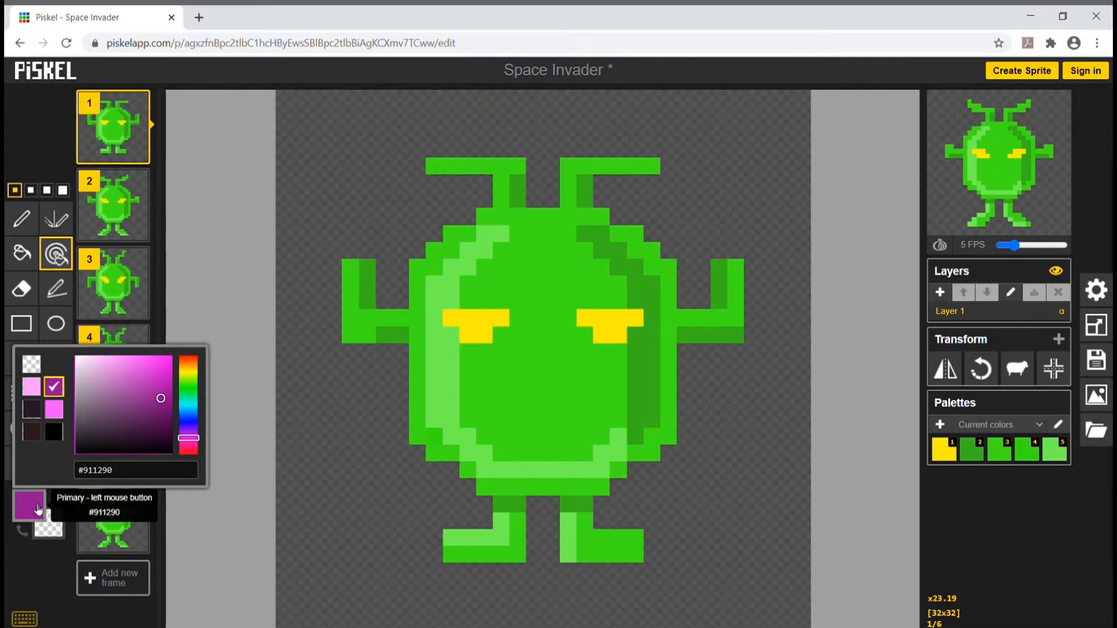
pyautogui.click(59, 411)
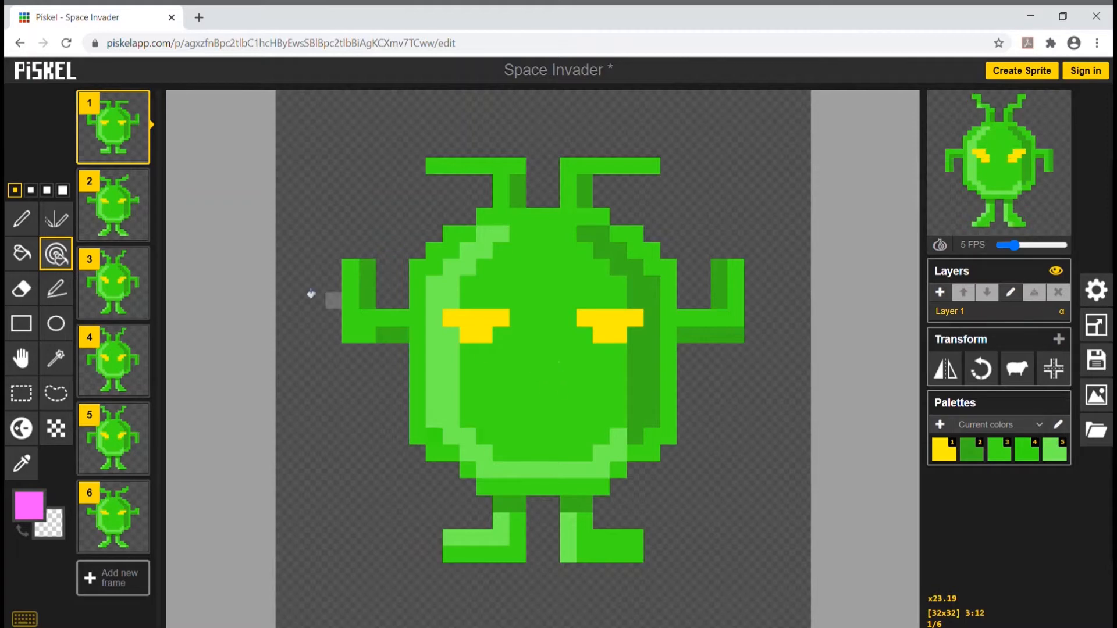
pyautogui.moveTo(119, 343)
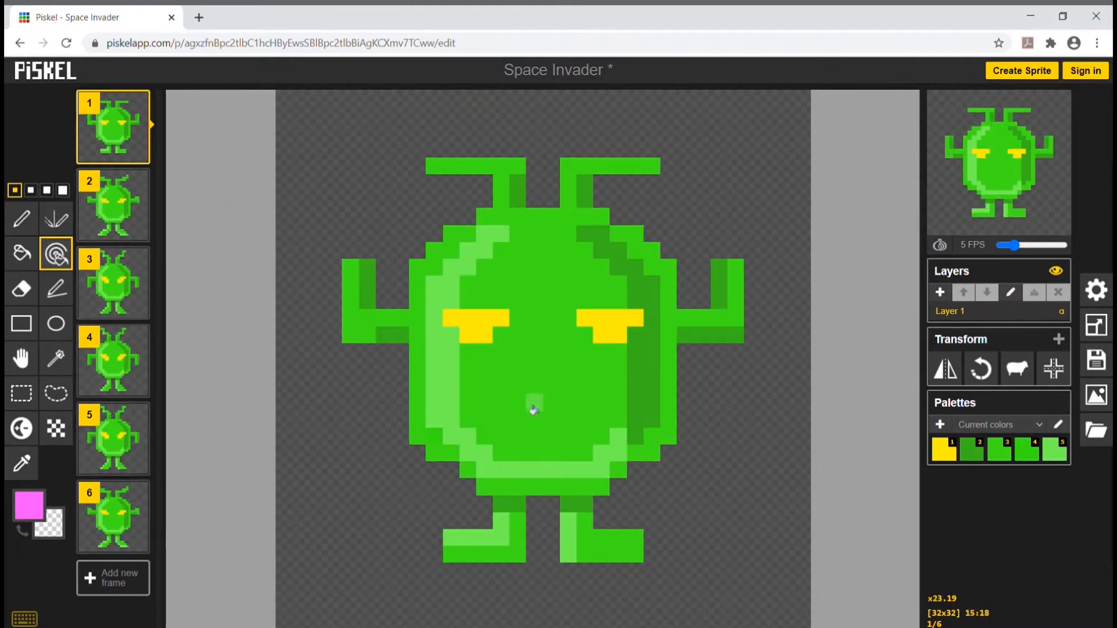
pyautogui.click(547, 378)
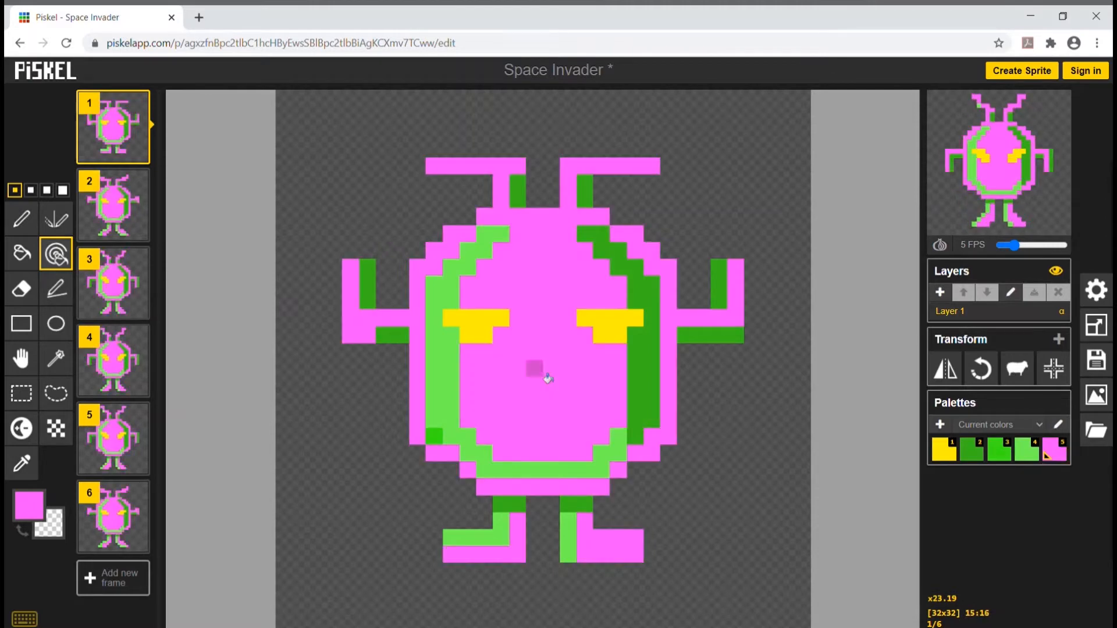
# Set the primary color to purple #911290 and recolor the dark green shading in all six frames.
pyautogui.moveTo(137, 181)
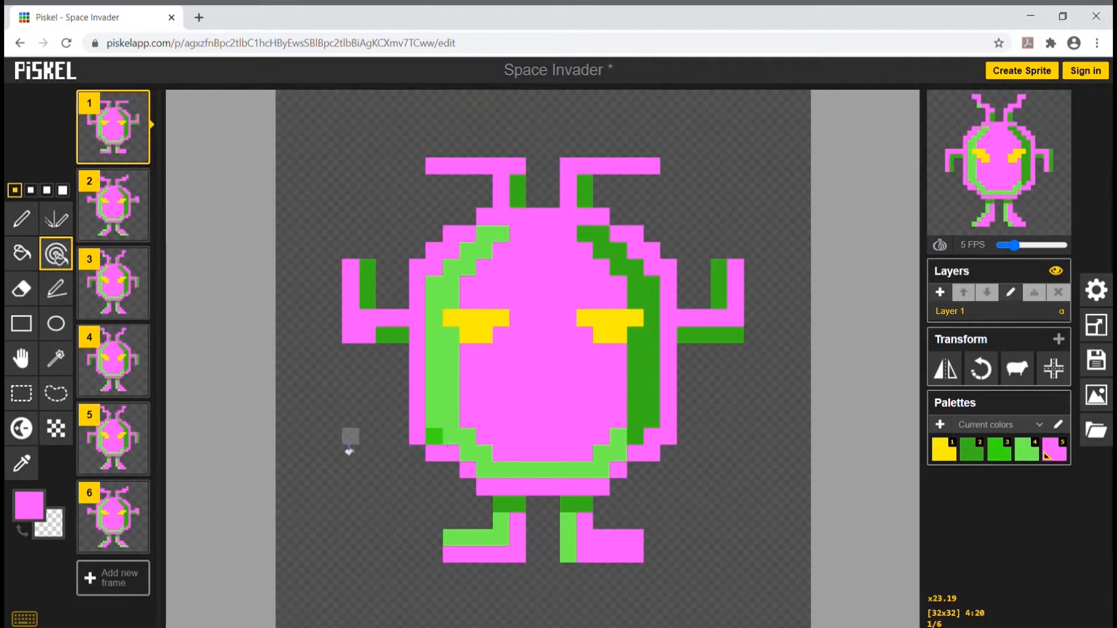
pyautogui.click(27, 510)
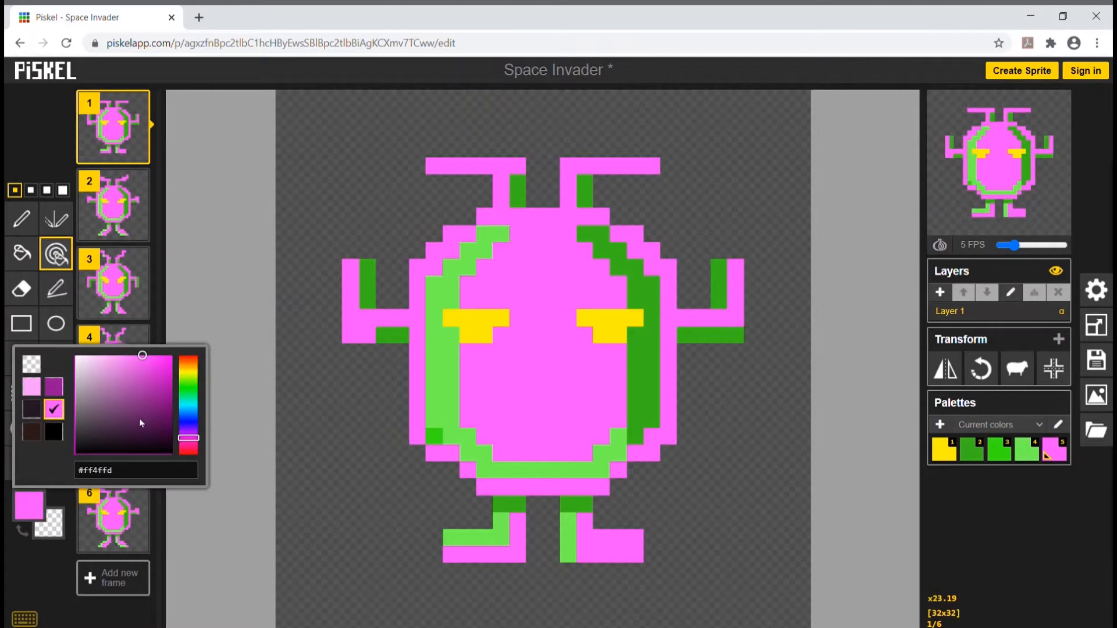
pyautogui.click(58, 387)
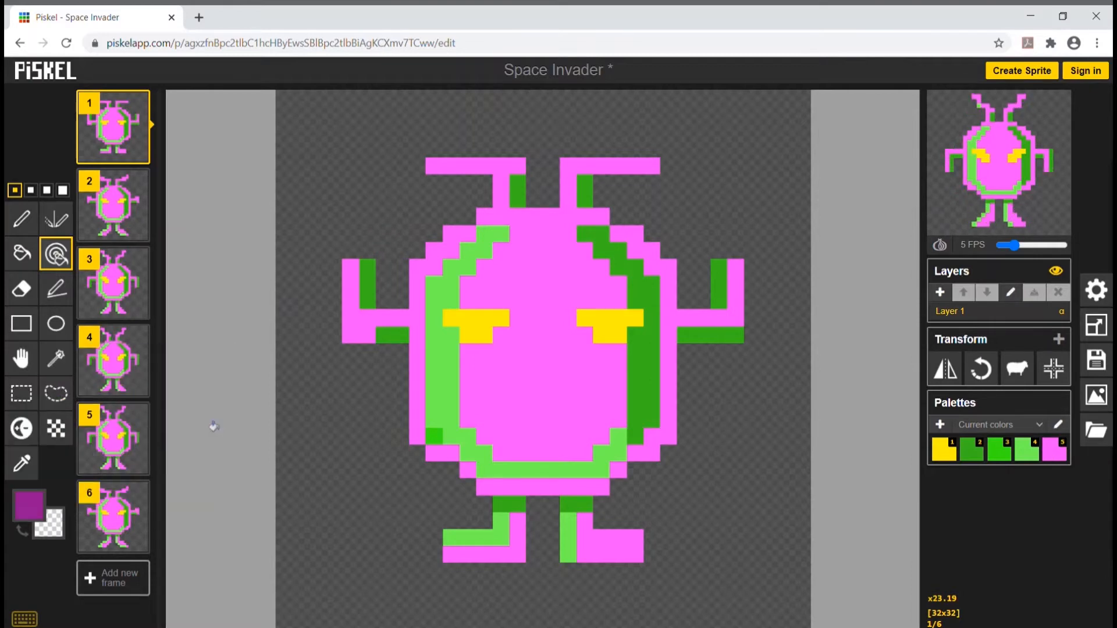
pyautogui.click(651, 374)
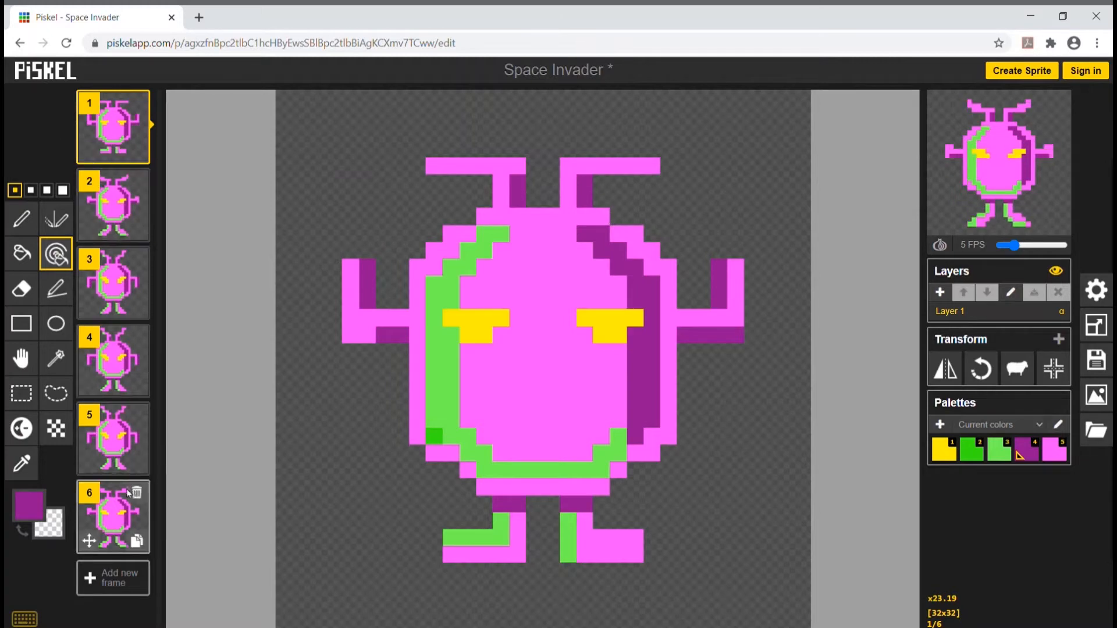
# Set the primary color to light pink and recolor the light green highlights and the leftover green pixel in all six frames.
pyautogui.click(29, 504)
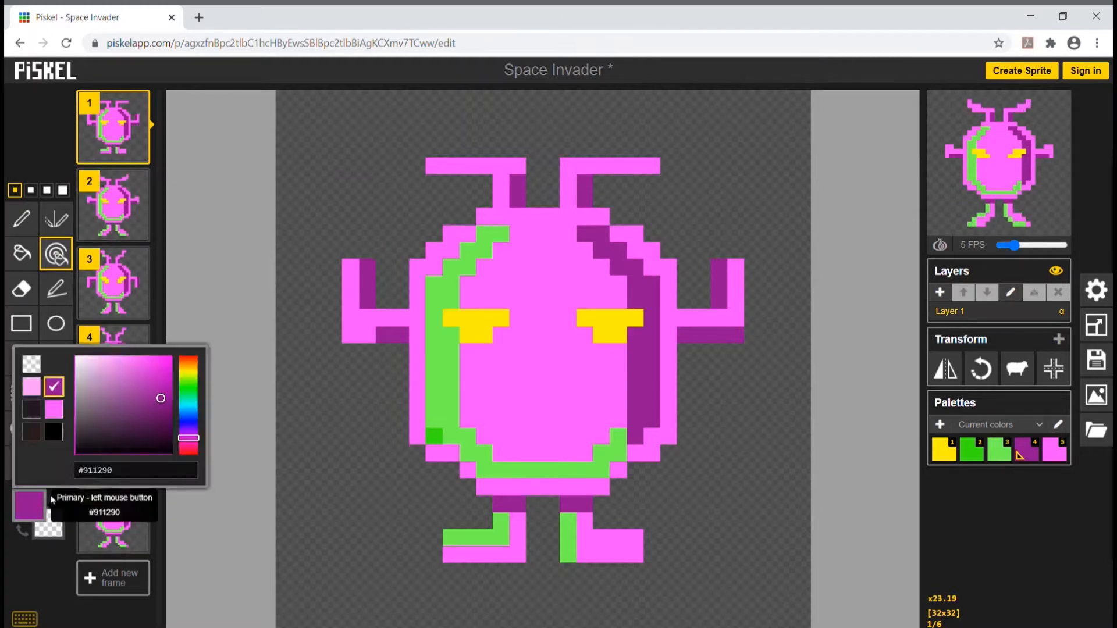
pyautogui.click(32, 388)
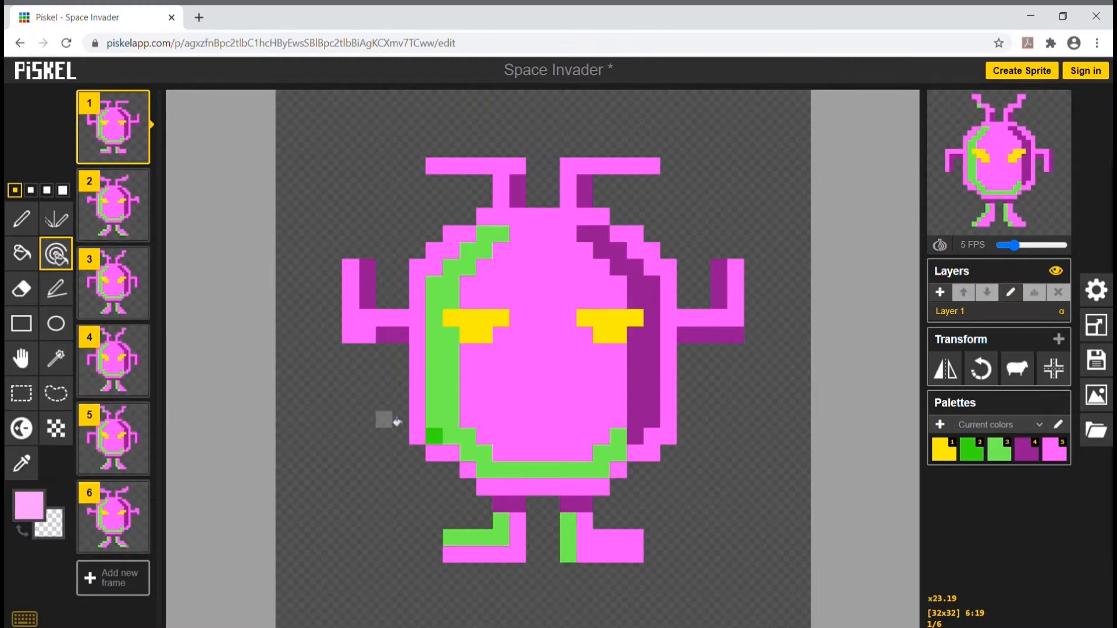
pyautogui.click(446, 383)
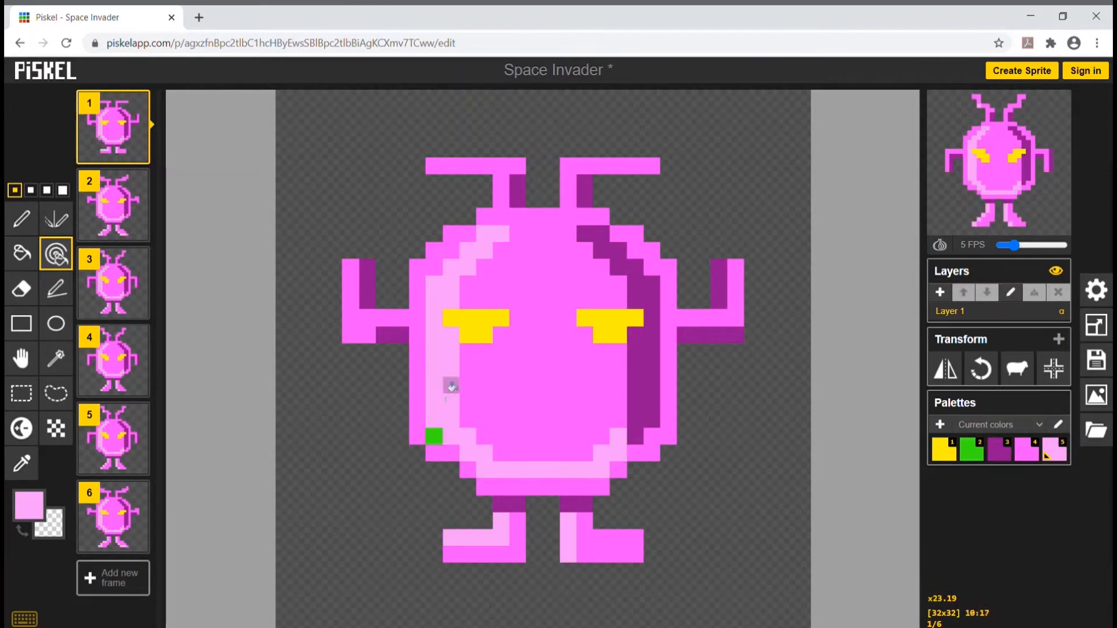
pyautogui.click(435, 438)
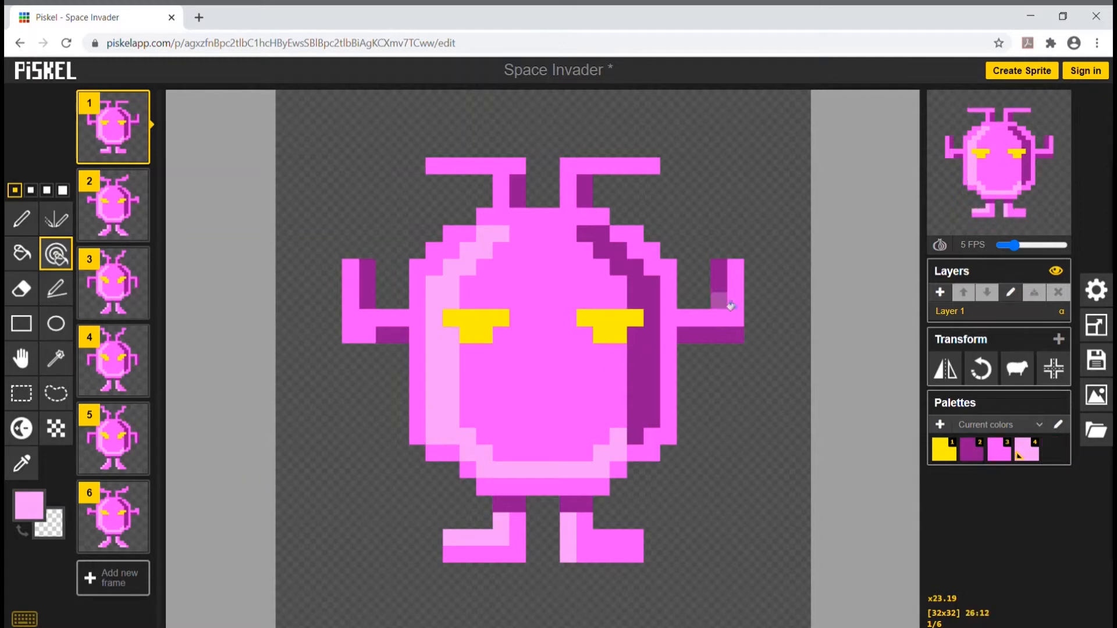
pyautogui.moveTo(1012, 192)
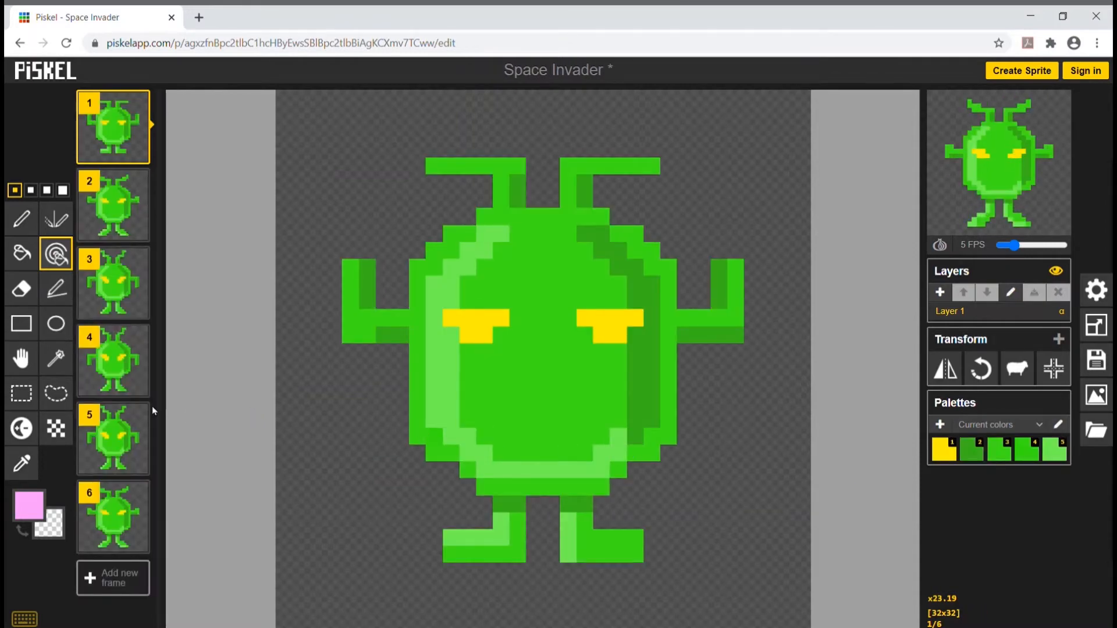
# Shift frame 1's invader up and left past the canvas edge with the Move tool, and move it back toward the center.
pyautogui.click(23, 360)
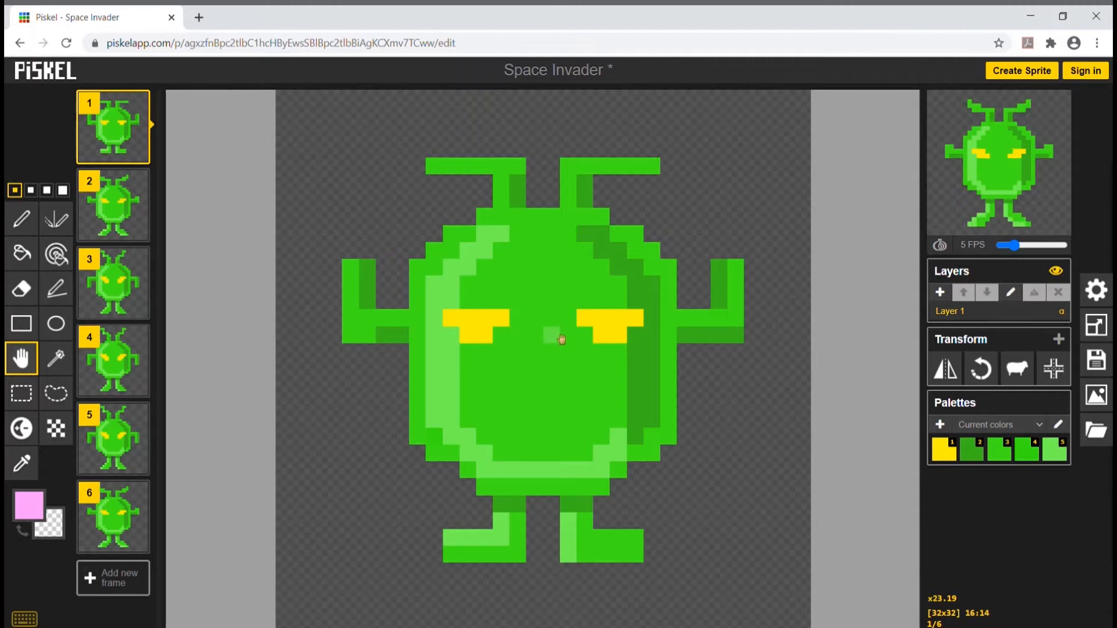
pyautogui.moveTo(556, 354); pyautogui.dragTo(492, 297)
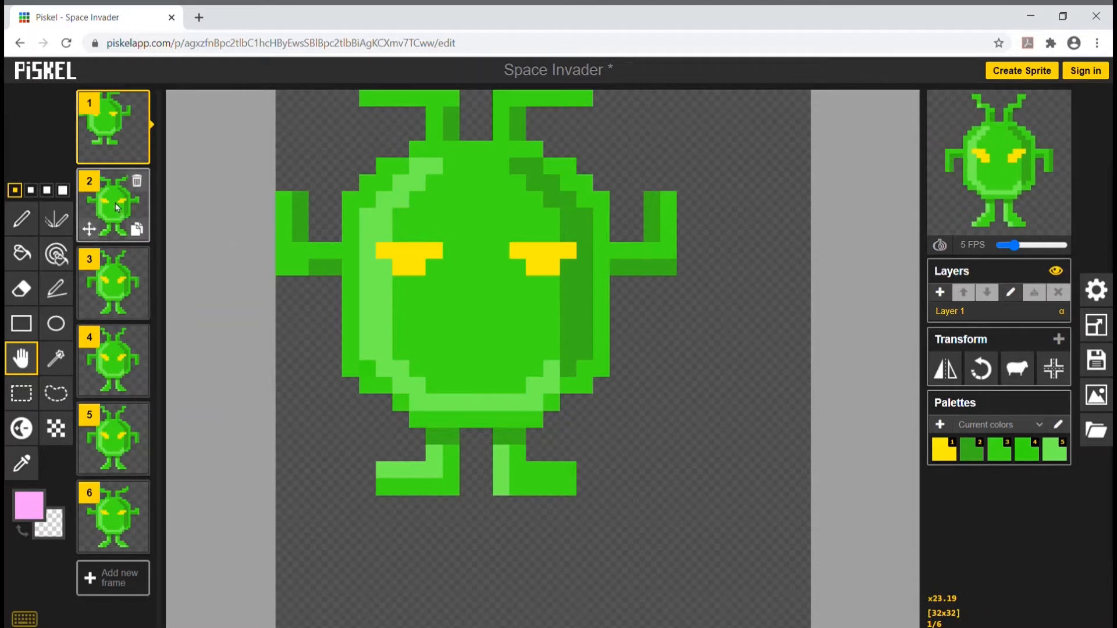
pyautogui.moveTo(456, 253); pyautogui.dragTo(307, 188)
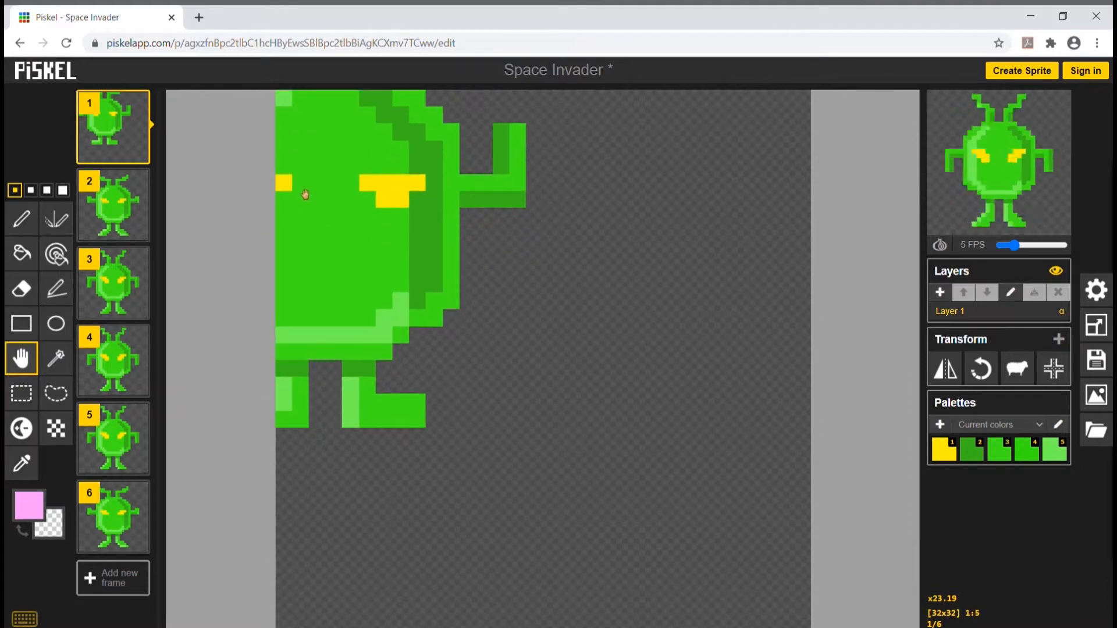
pyautogui.moveTo(339, 188); pyautogui.dragTo(527, 258)
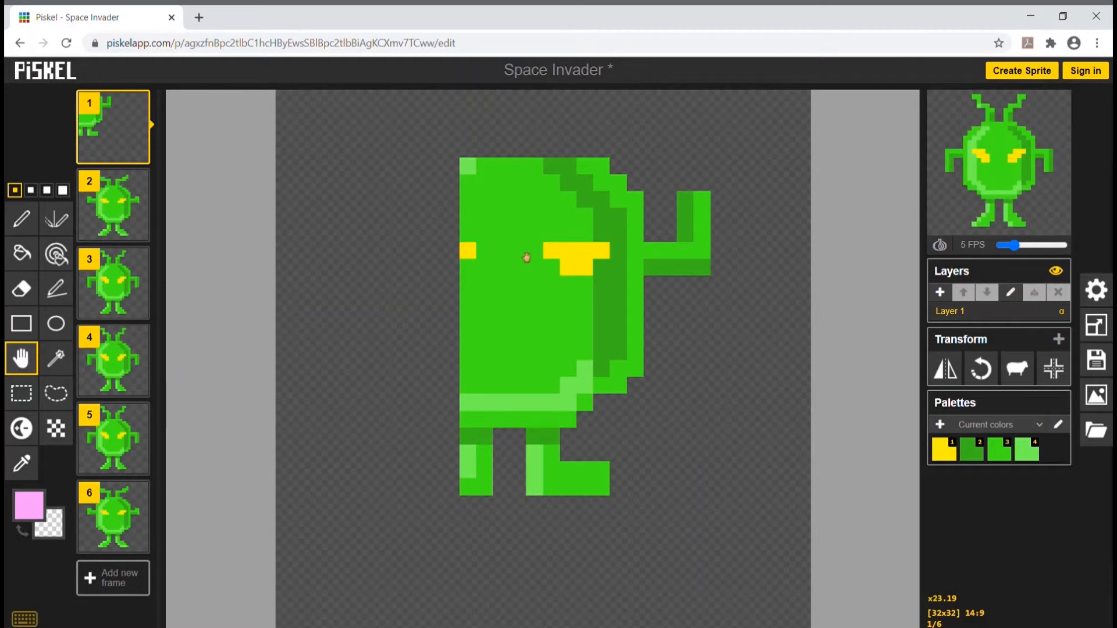
pyautogui.moveTo(508, 254)
pyautogui.mouseDown()
pyautogui.moveTo(326, 217)
pyautogui.moveTo(452, 259)
pyautogui.moveTo(508, 259)
pyautogui.mouseUp()
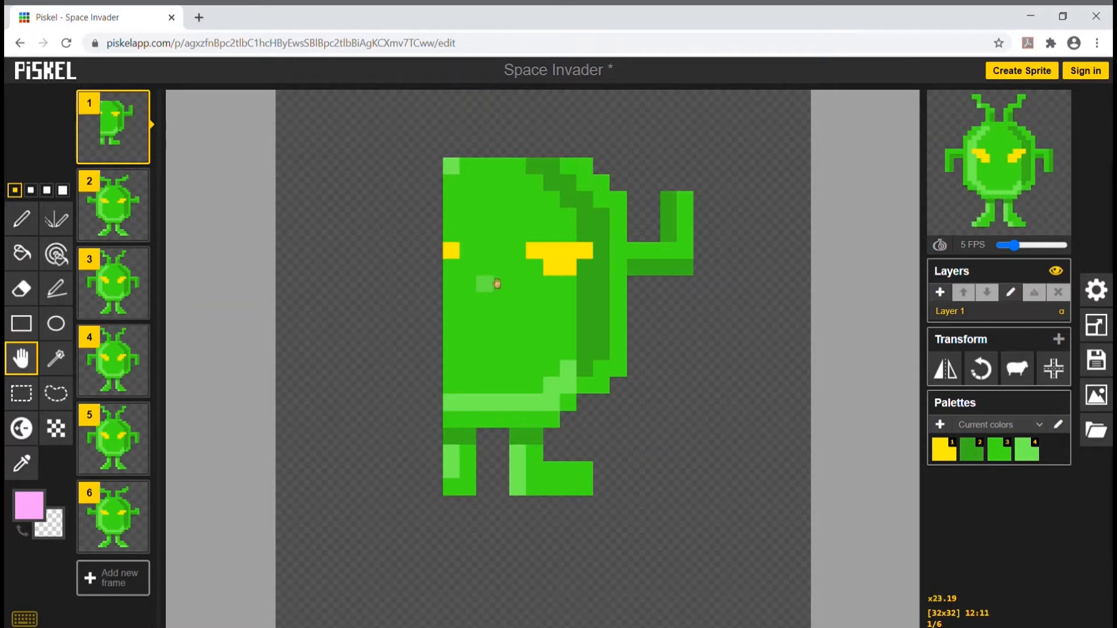
# Undo the moves of frame 1 to return the whole invader to its original position.
pyautogui.hotkey('ctrl', 'z')
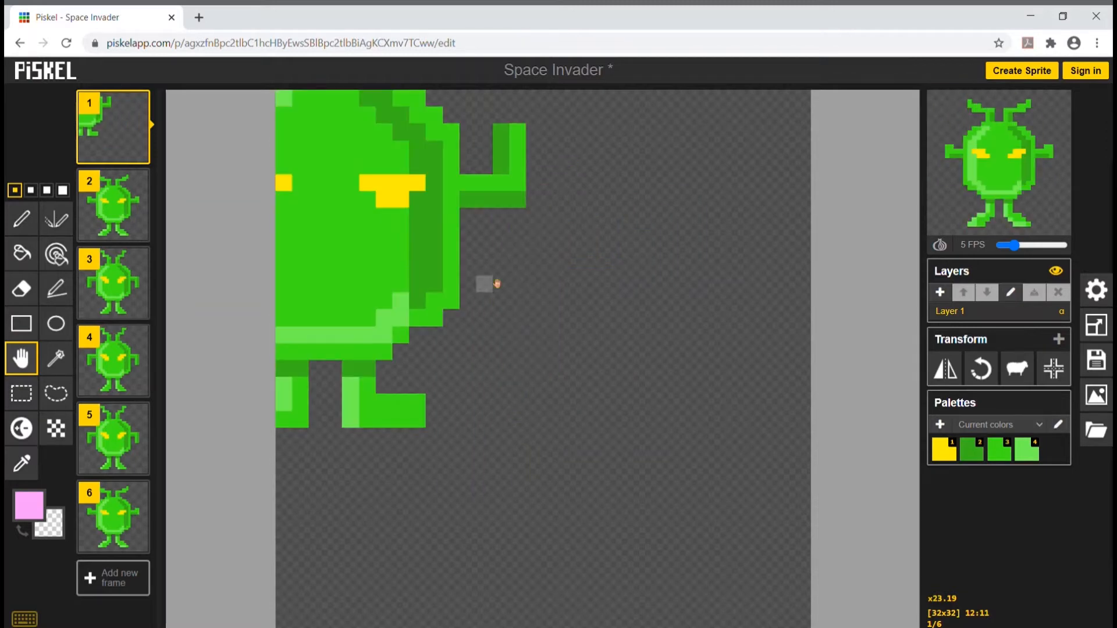
pyautogui.hotkey('ctrl', 'z')
pyautogui.hotkey('ctrl', 'z')
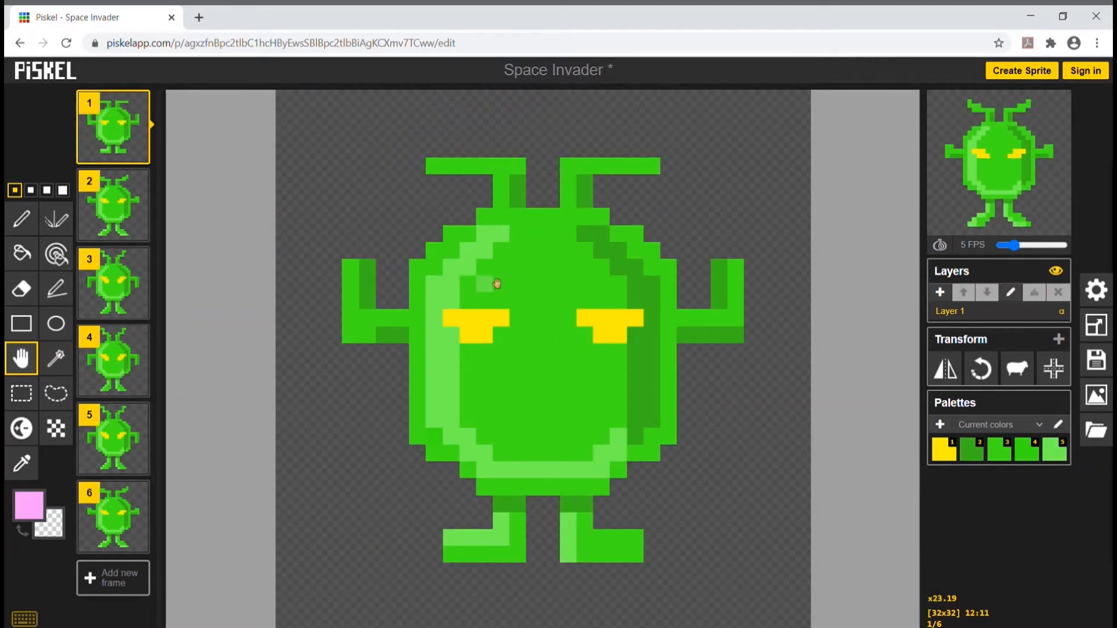
# Move frame 1's invader about 4 pixels up and left, and frame 2's invader about 3 pixels left and 1 pixel up.
pyautogui.moveTo(534, 354); pyautogui.dragTo(474, 291)
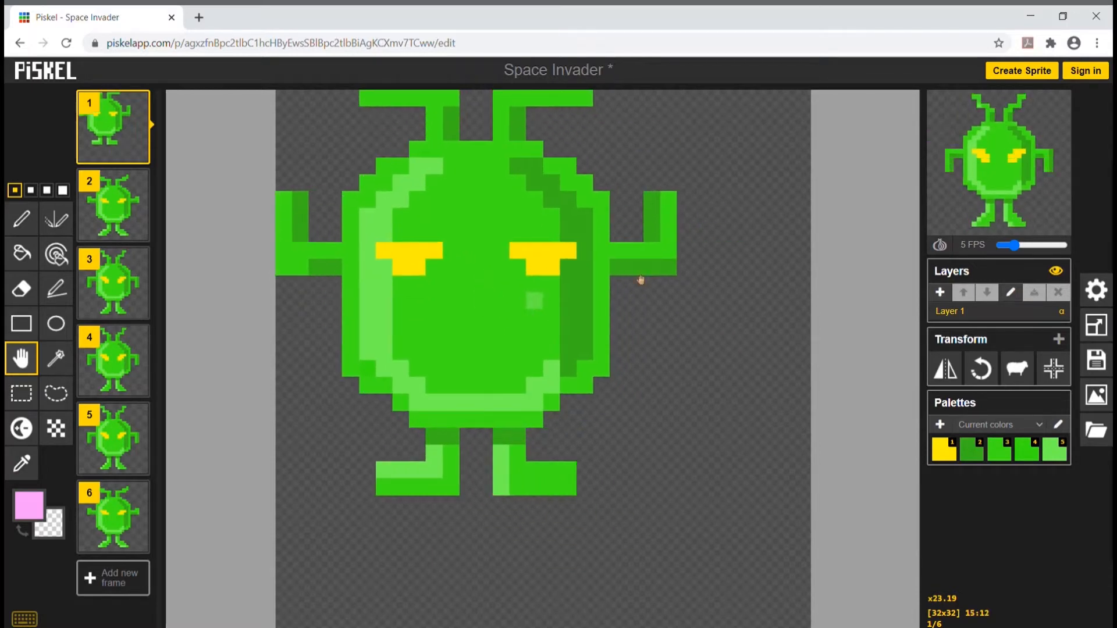
pyautogui.moveTo(988, 186)
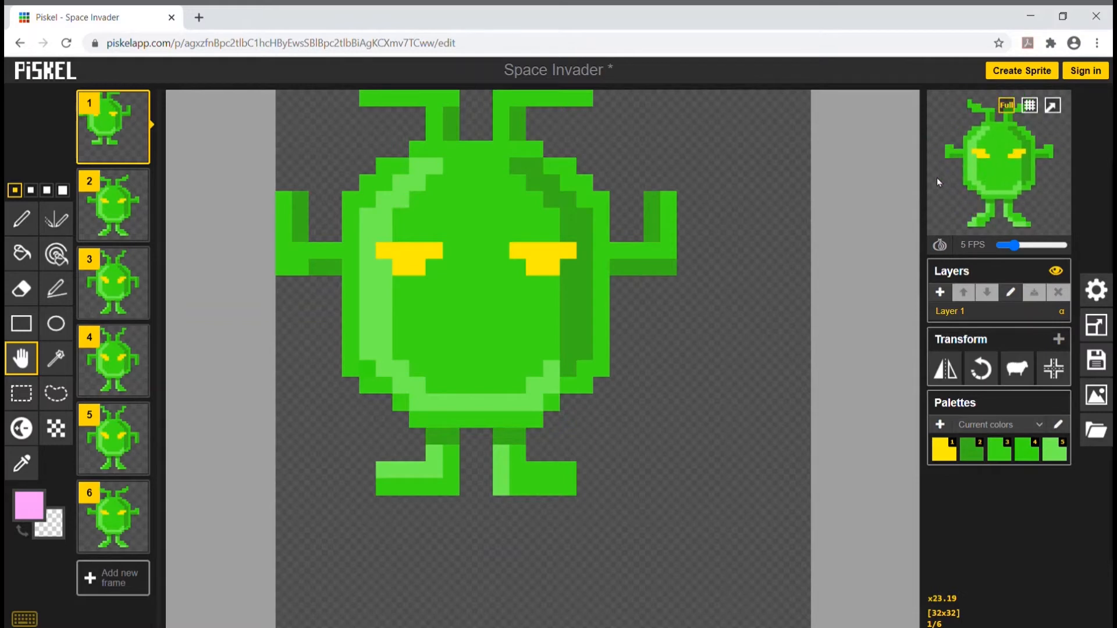
pyautogui.click(125, 216)
pyautogui.moveTo(542, 300); pyautogui.dragTo(494, 283)
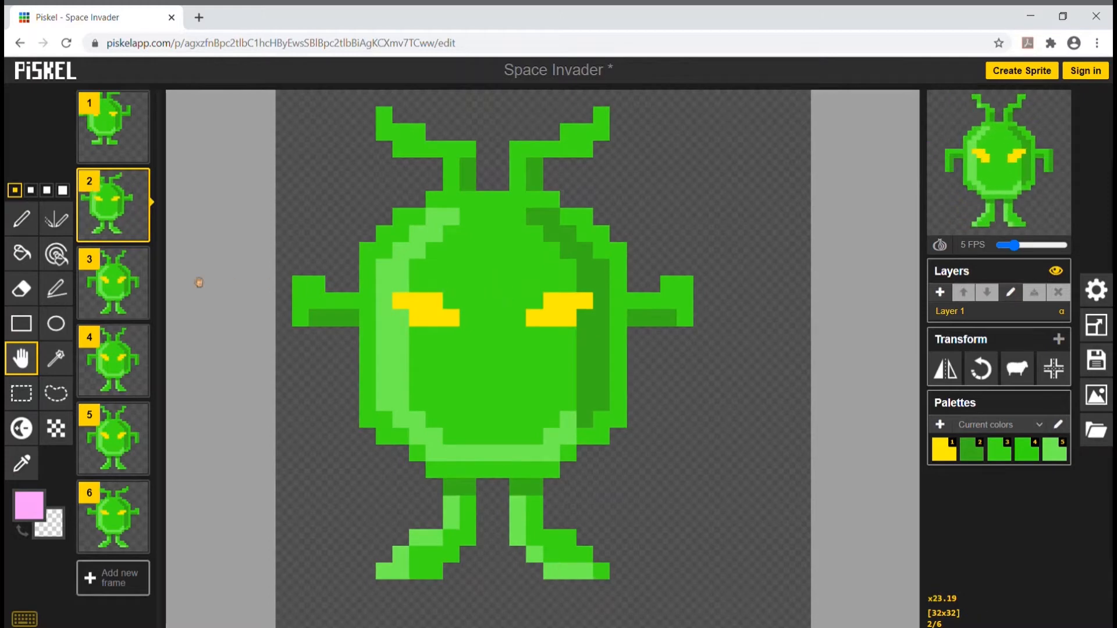
# Open frame 4 and move its invader about 1 pixel to the right with the Move tool.
pyautogui.click(117, 285)
pyautogui.click(103, 360)
pyautogui.moveTo(556, 348); pyautogui.dragTo(575, 347)
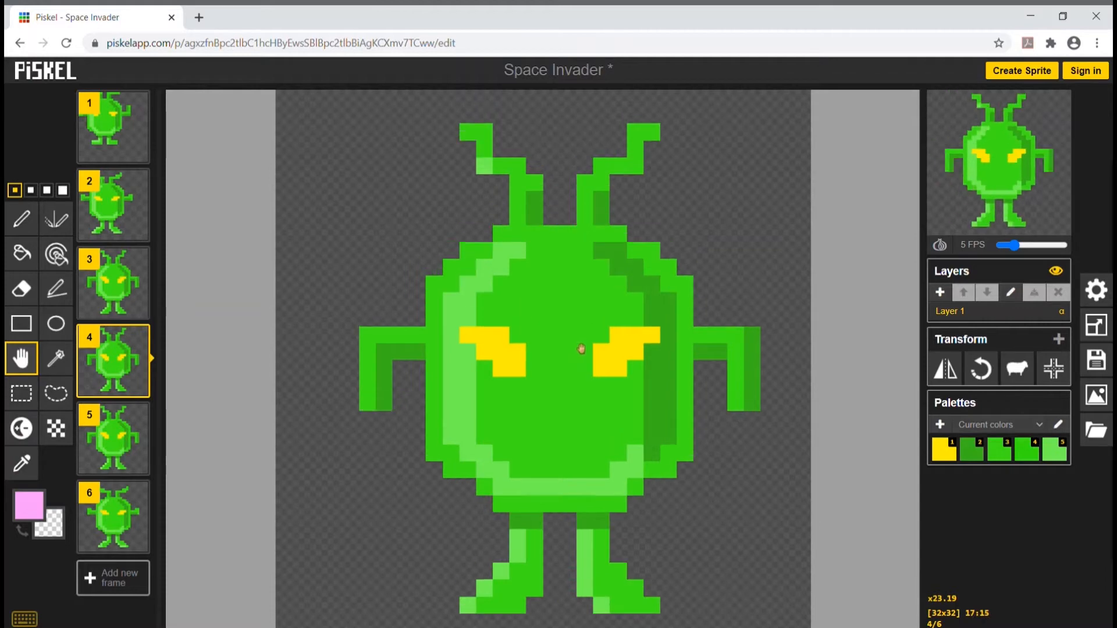
# Move frame 5's invader about 2 pixels right and 1 down, and frame 6's invader about 4 pixels right and 2 down.
pyautogui.click(134, 422)
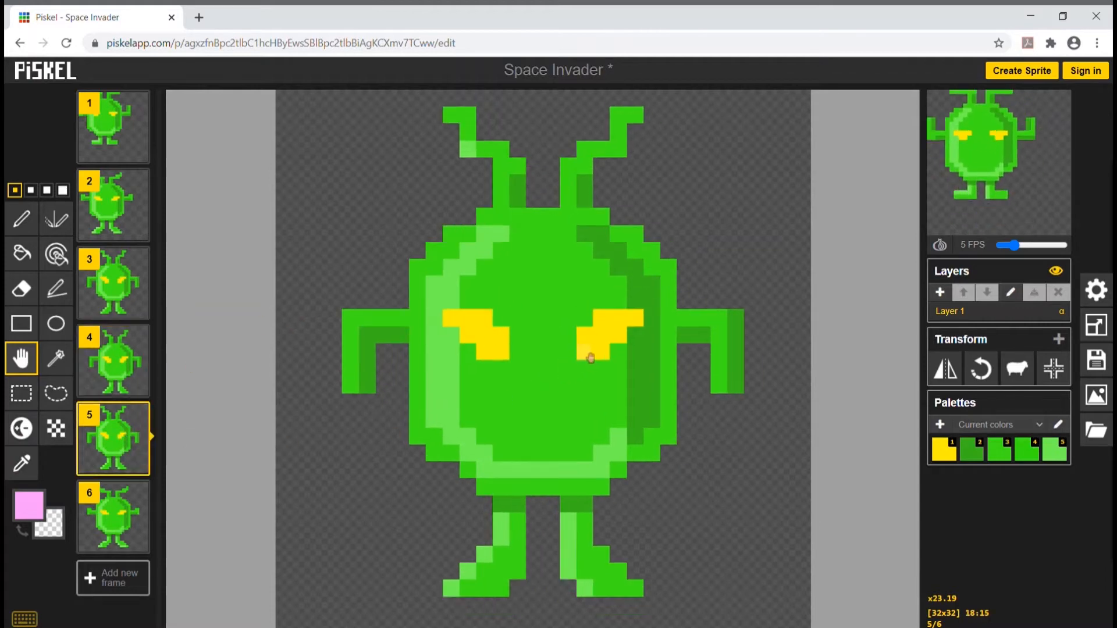
pyautogui.moveTo(395, 434); pyautogui.dragTo(428, 451)
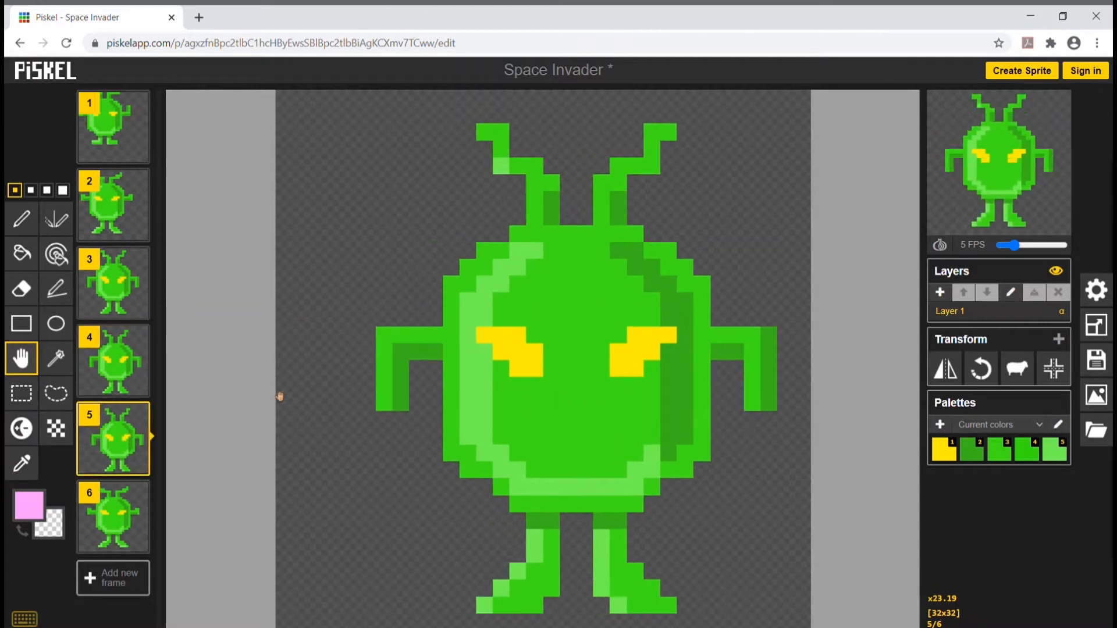
pyautogui.click(123, 520)
pyautogui.moveTo(529, 401); pyautogui.dragTo(599, 424)
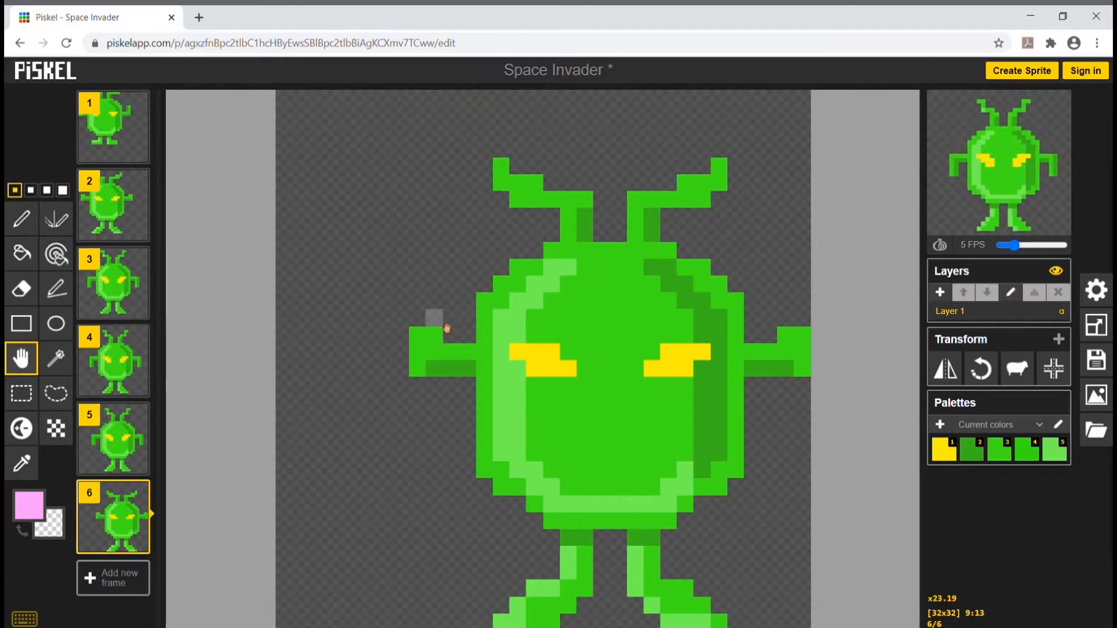
# Undo the separate invader moves in the individual frames and return to frame 1.
pyautogui.press('Up')
pyautogui.press('Up')
pyautogui.press('Up')
pyautogui.press('Up')
pyautogui.press('Up')
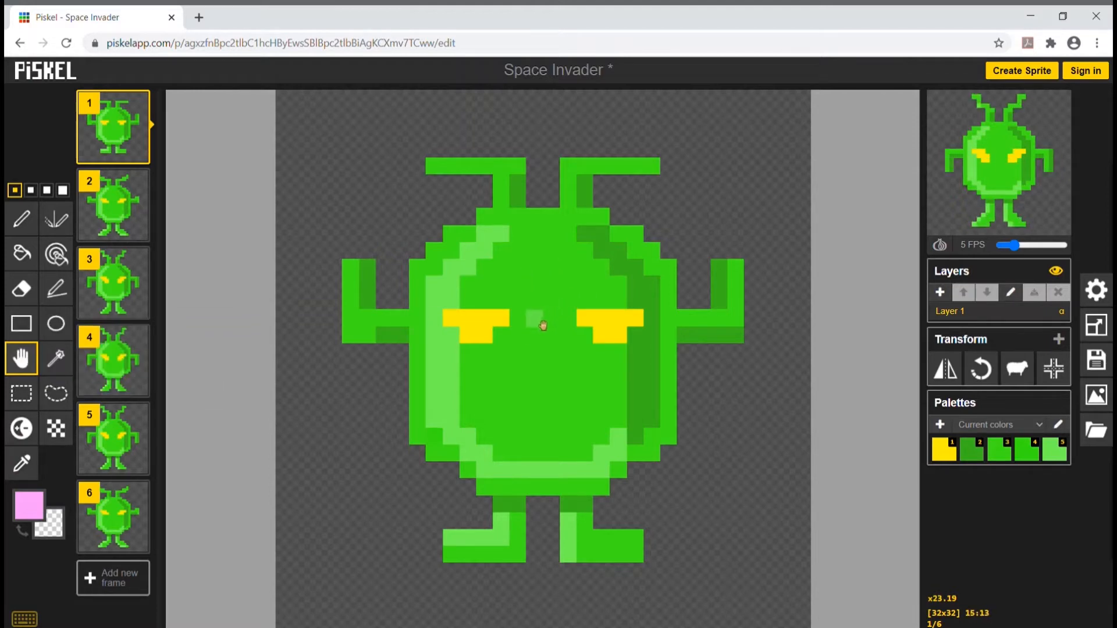
# Shift the invader in all six frames together about 4 pixels up and left, and undo that shift.
pyautogui.moveTo(540, 328); pyautogui.dragTo(473, 262)
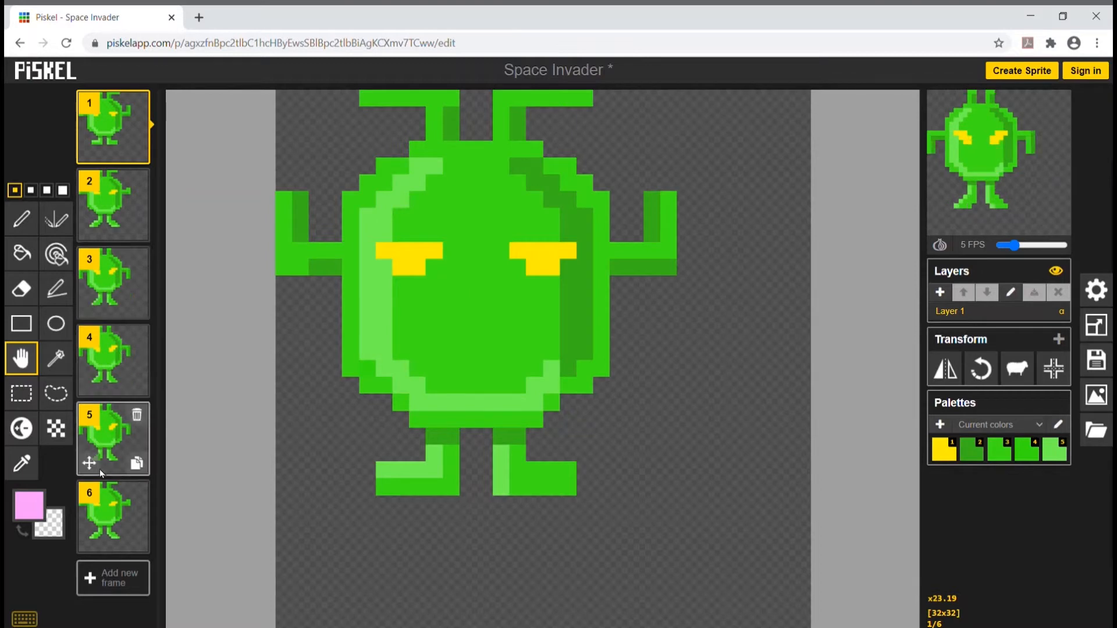
pyautogui.moveTo(977, 161)
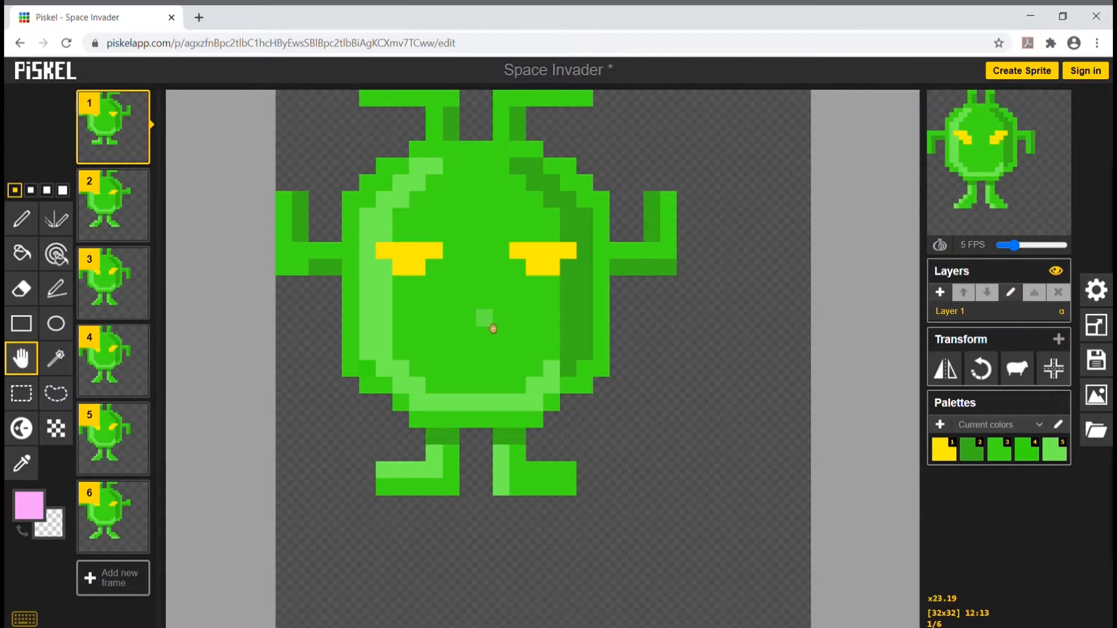
pyautogui.hotkey('ctrl', 'z')
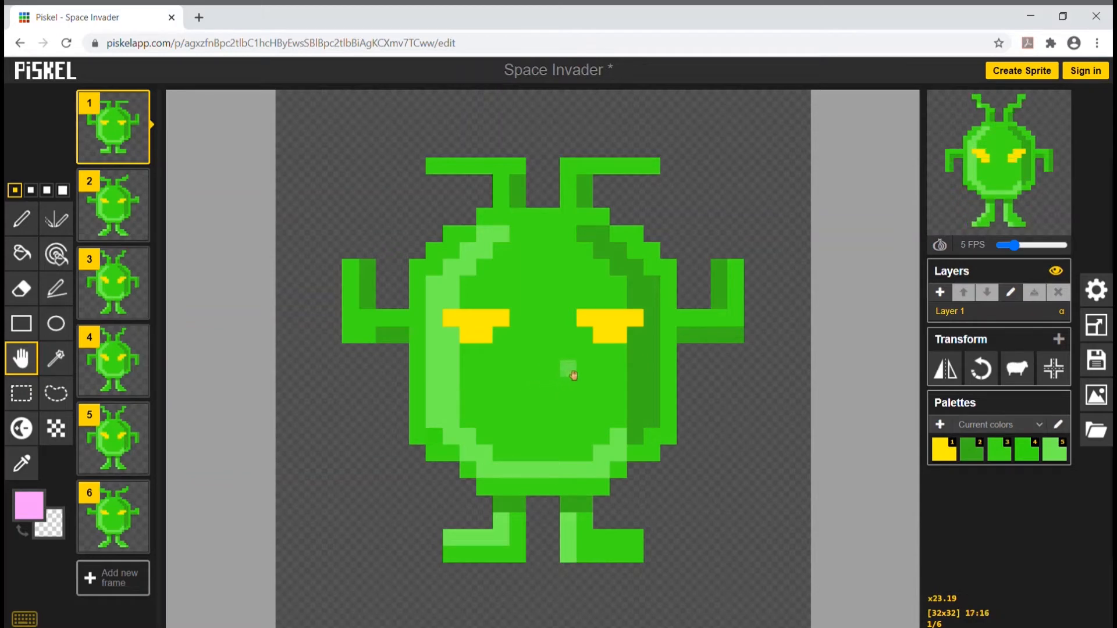
# Shift frame 1's invader left past the canvas edge with border wrapping until it comes around to the center again.
pyautogui.moveTo(582, 376); pyautogui.dragTo(528, 380)
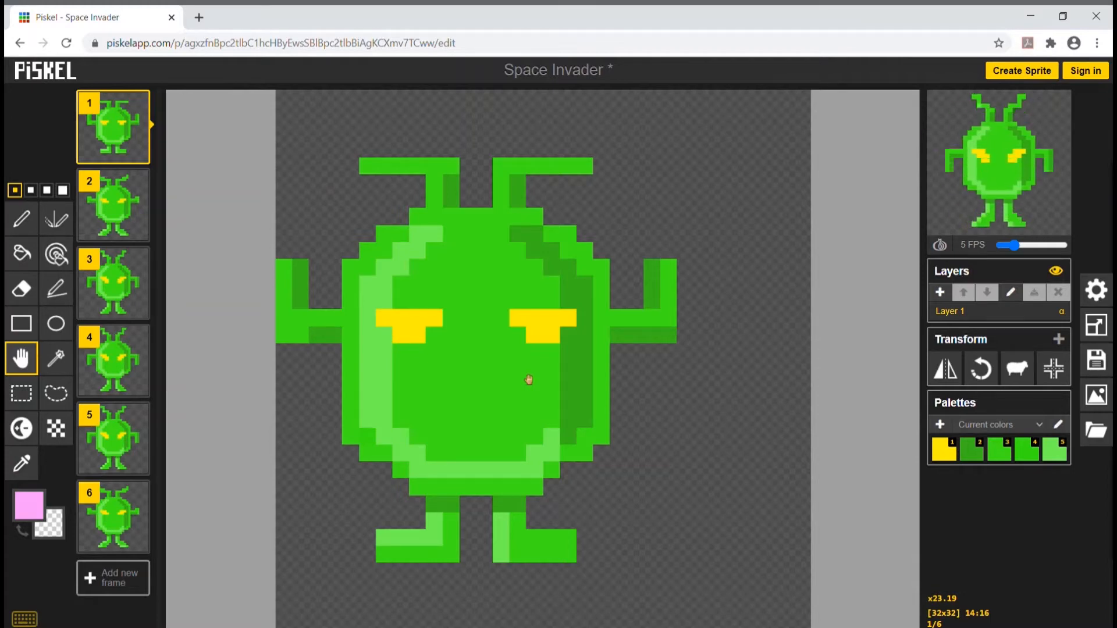
pyautogui.moveTo(516, 380); pyautogui.dragTo(335, 370)
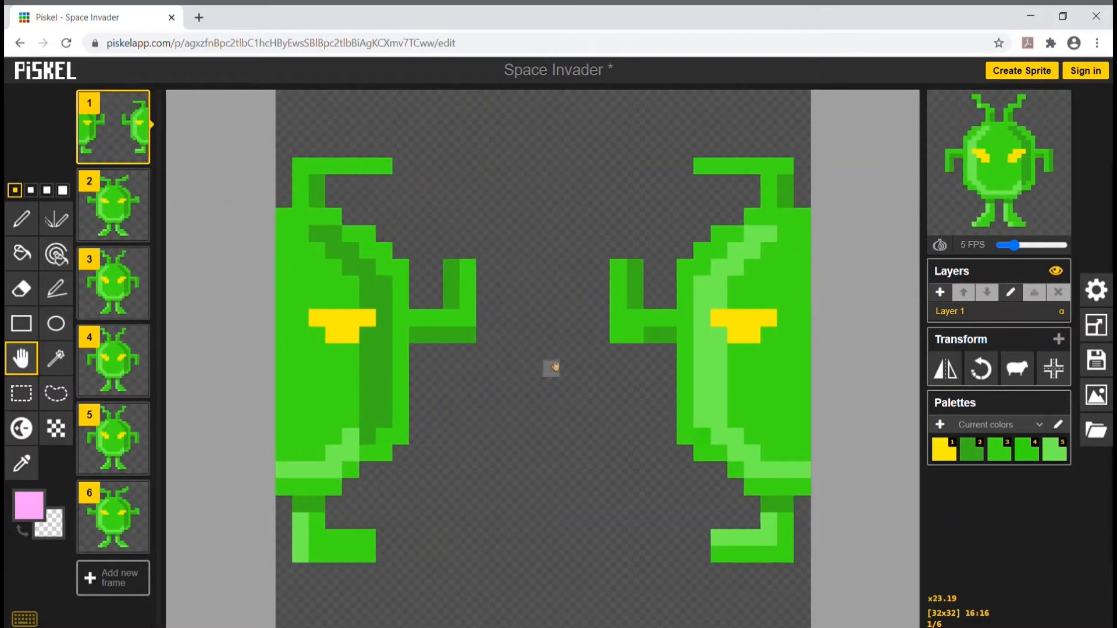
pyautogui.moveTo(738, 351); pyautogui.dragTo(331, 346)
pyautogui.moveTo(651, 332); pyautogui.dragTo(526, 319)
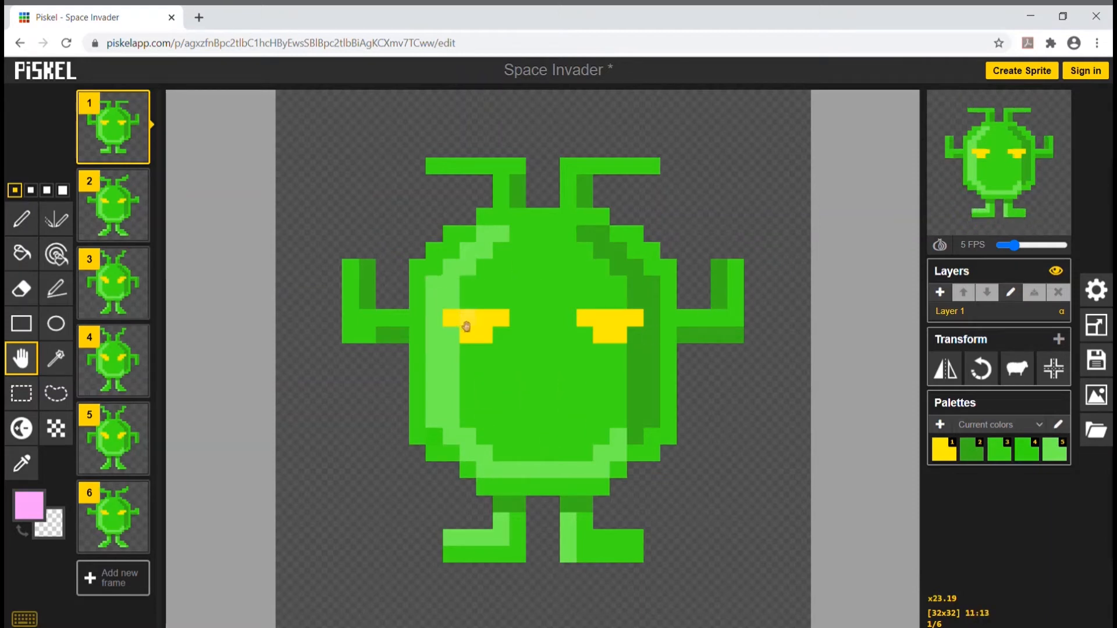
pyautogui.moveTo(568, 326); pyautogui.dragTo(374, 331)
pyautogui.moveTo(674, 330); pyautogui.dragTo(569, 334)
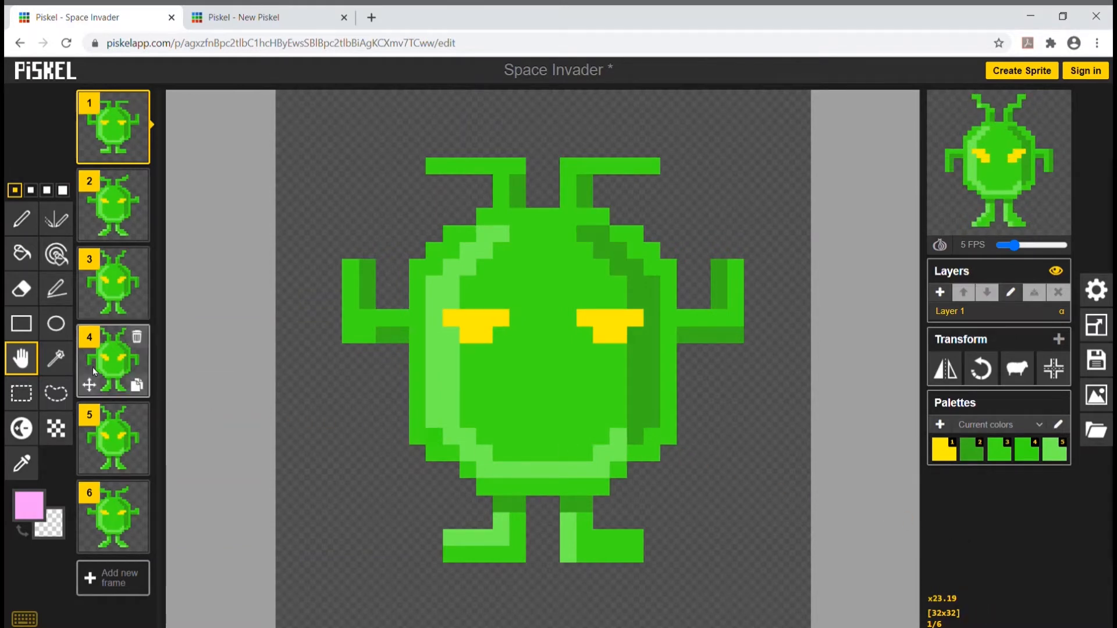
# Copy frame 1's light-green body highlight with Shape selection and paste it into a new frame 7.
pyautogui.click(58, 360)
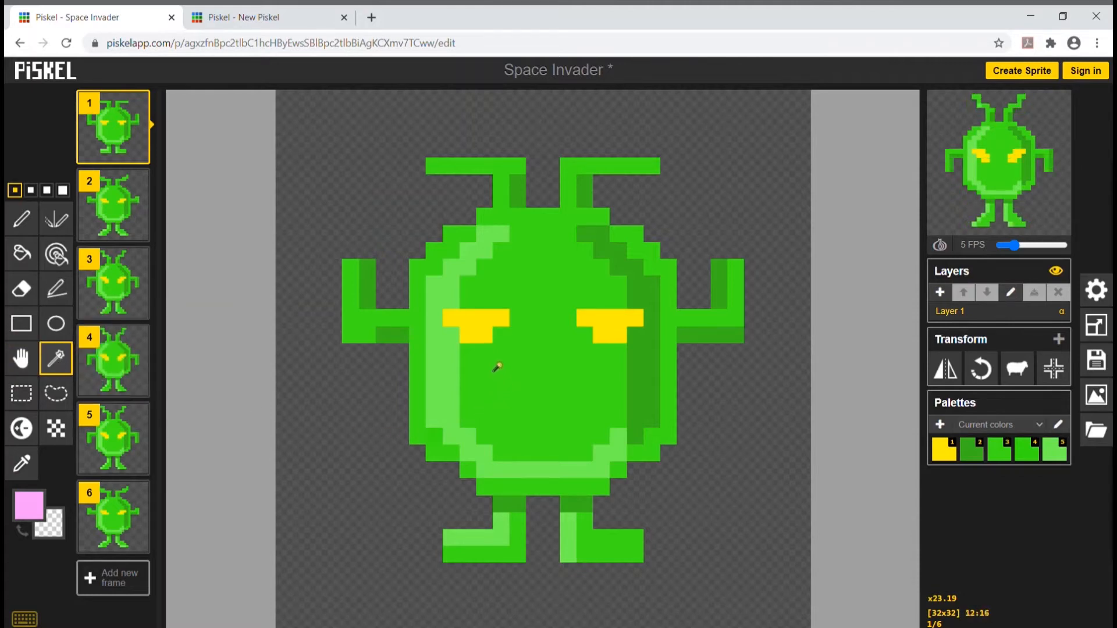
pyautogui.click(453, 363)
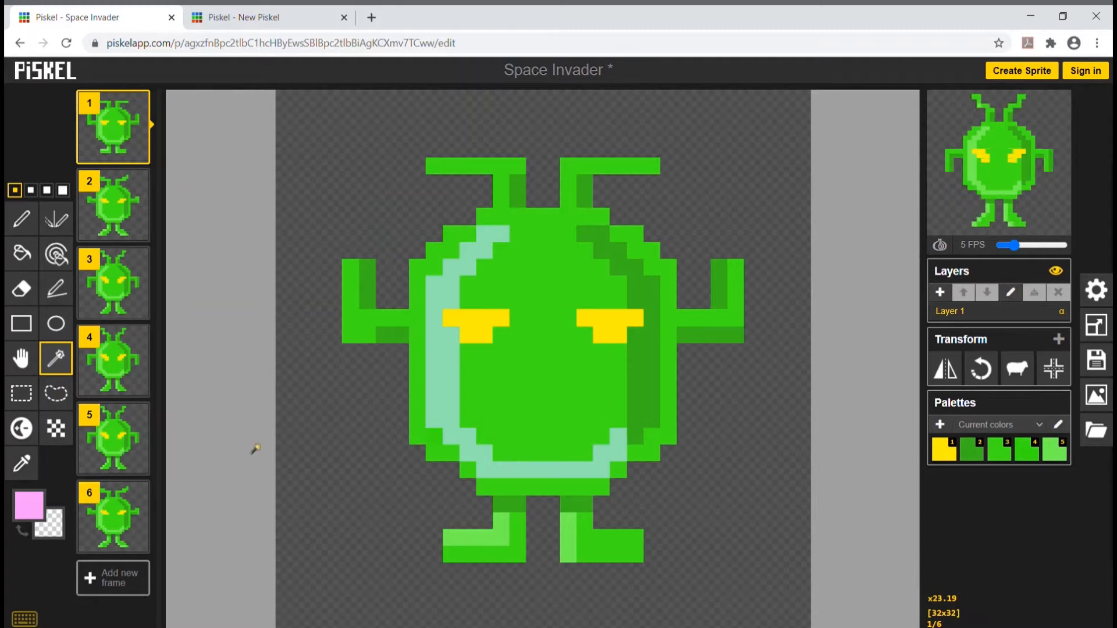
pyautogui.click(125, 584)
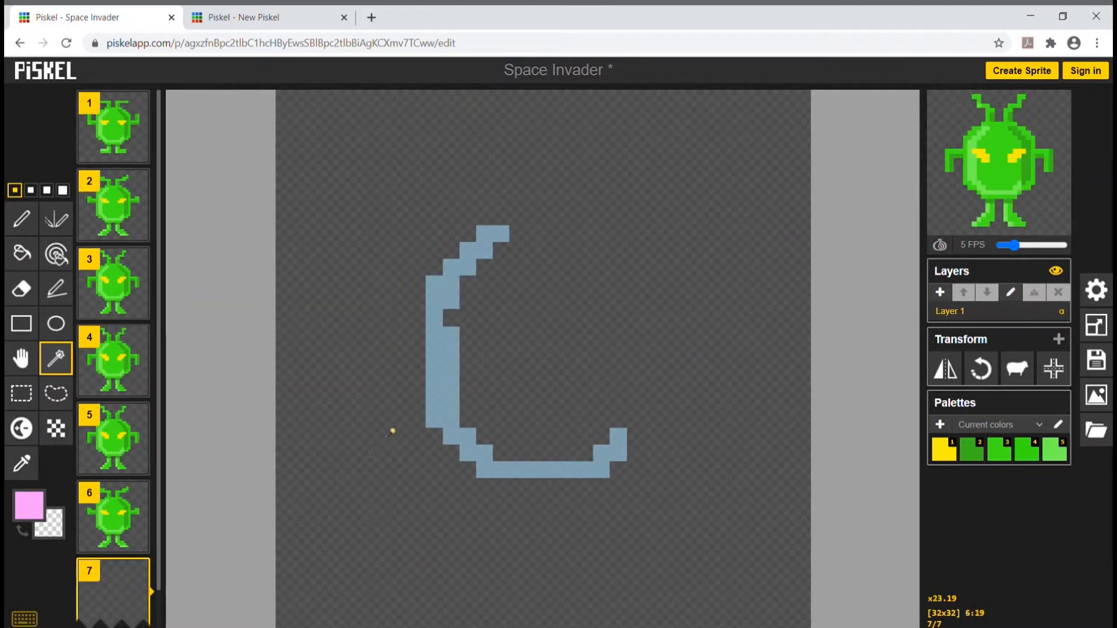
pyautogui.hotkey('ctrl', 'v')
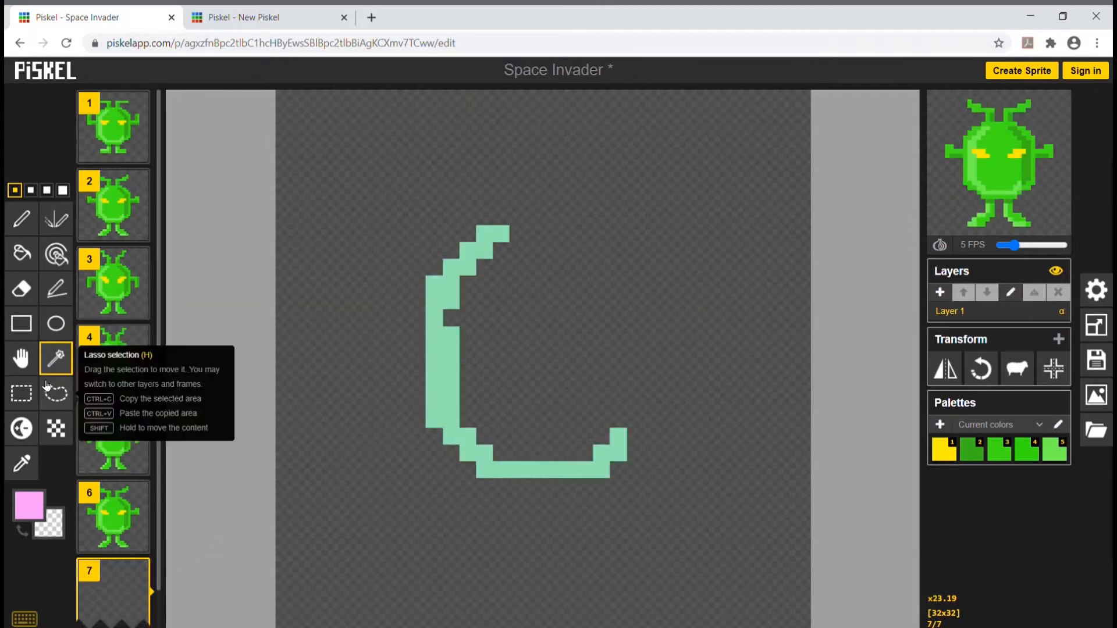
# Clear the selection, and undo the pasted highlight and the added frame 7.
pyautogui.click(56, 359)
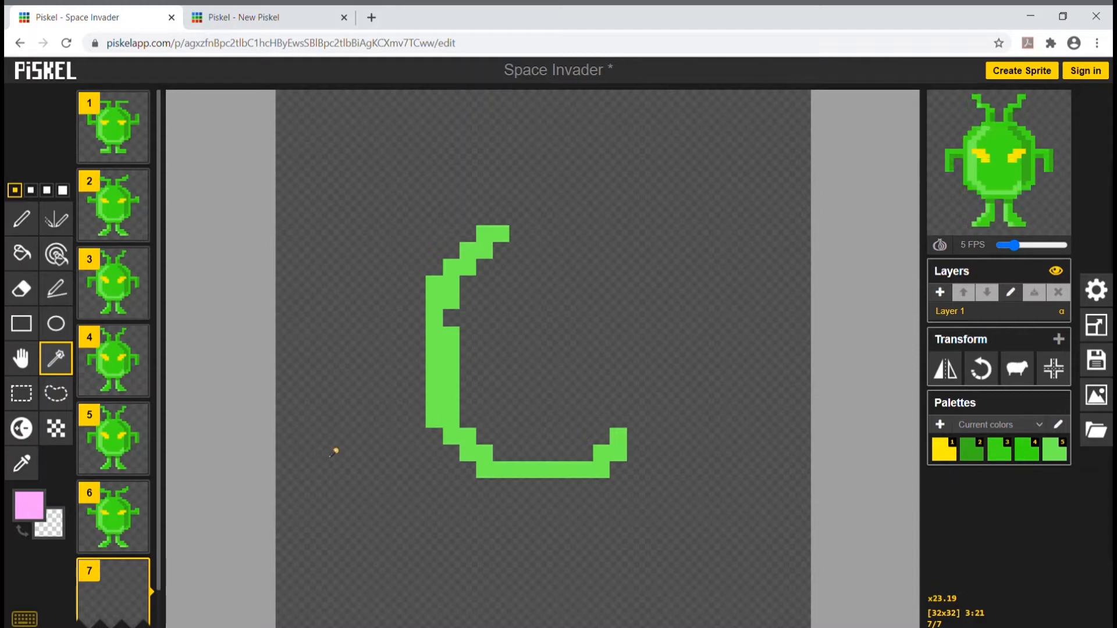
pyautogui.hotkey('ctrl', 'z')
pyautogui.hotkey('ctrl', 'z')
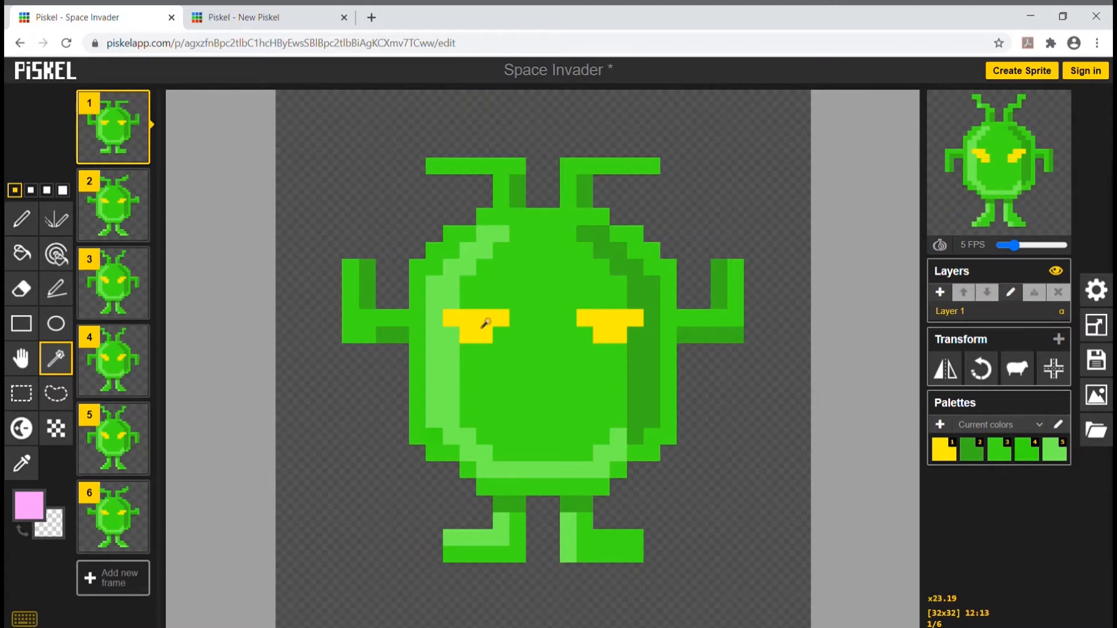
# Select frame 1's left eye with Shape selection and move its pixels about 6 pixels left and 7 up, outside the body.
pyautogui.moveTo(486, 323); pyautogui.dragTo(489, 316)
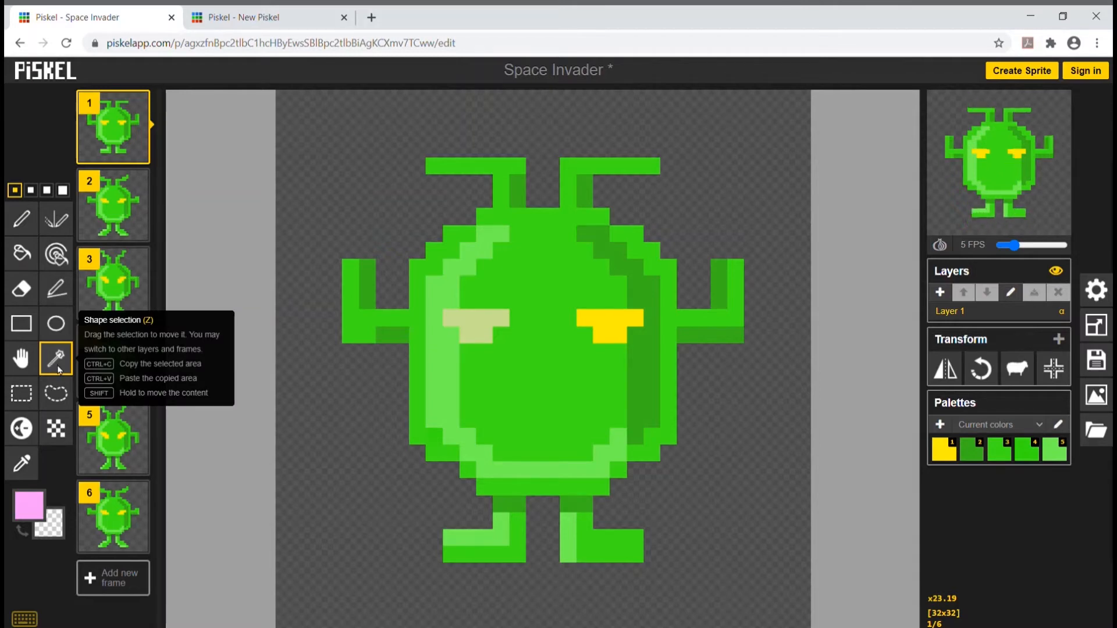
pyautogui.click(482, 328)
pyautogui.moveTo(480, 327); pyautogui.dragTo(387, 213)
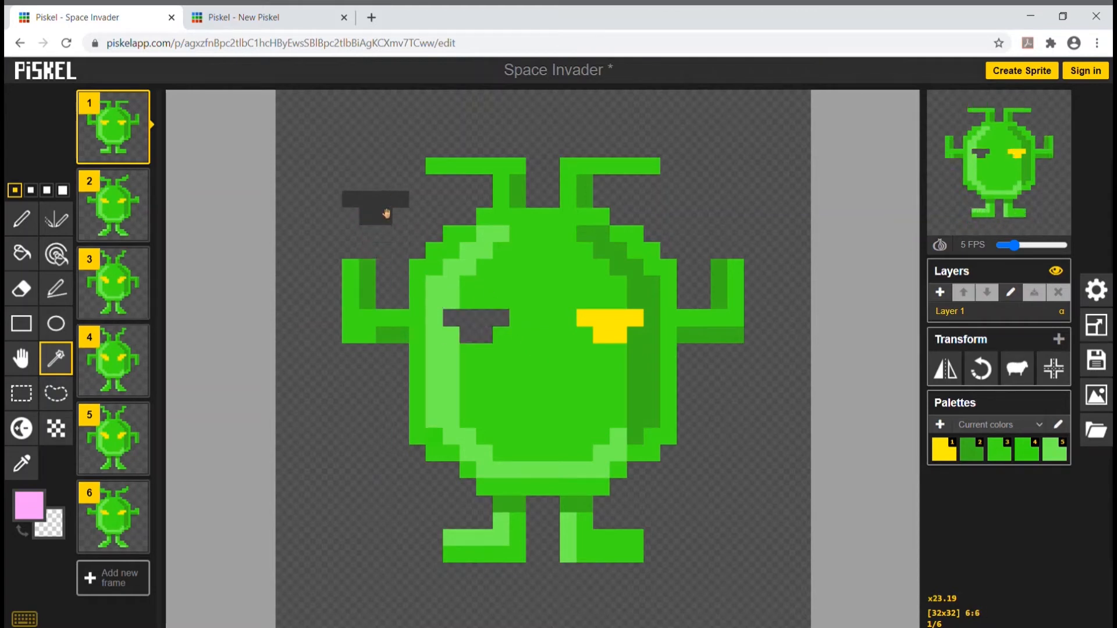
pyautogui.click(338, 239)
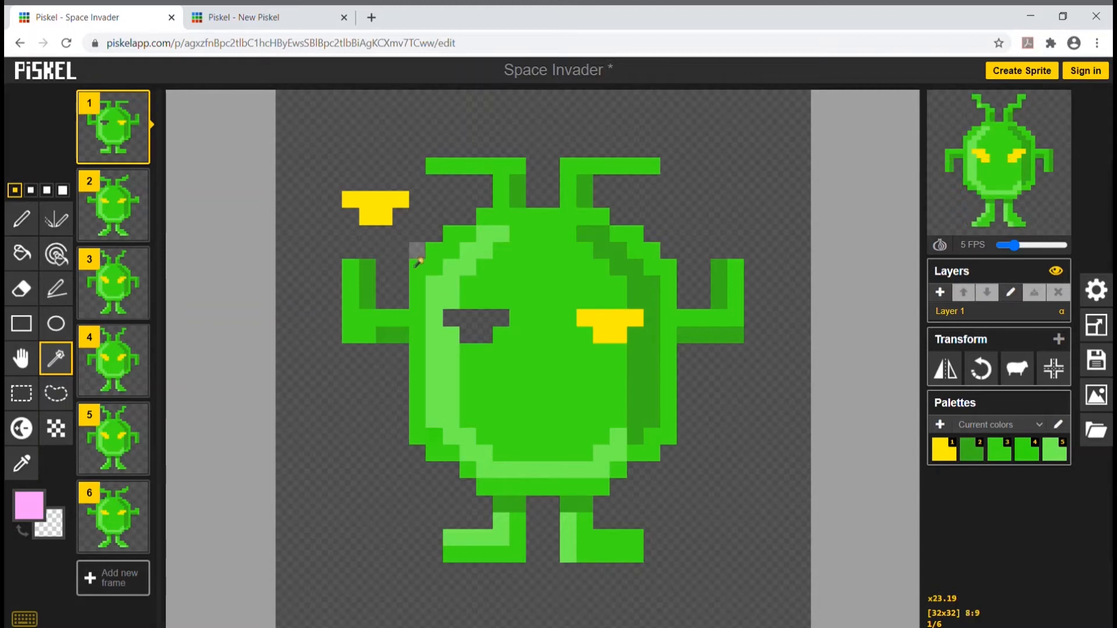
# Select frame 1's main green body area, carry the selection to frame 4, and reposition it about 4 pixels lower.
pyautogui.click(534, 285)
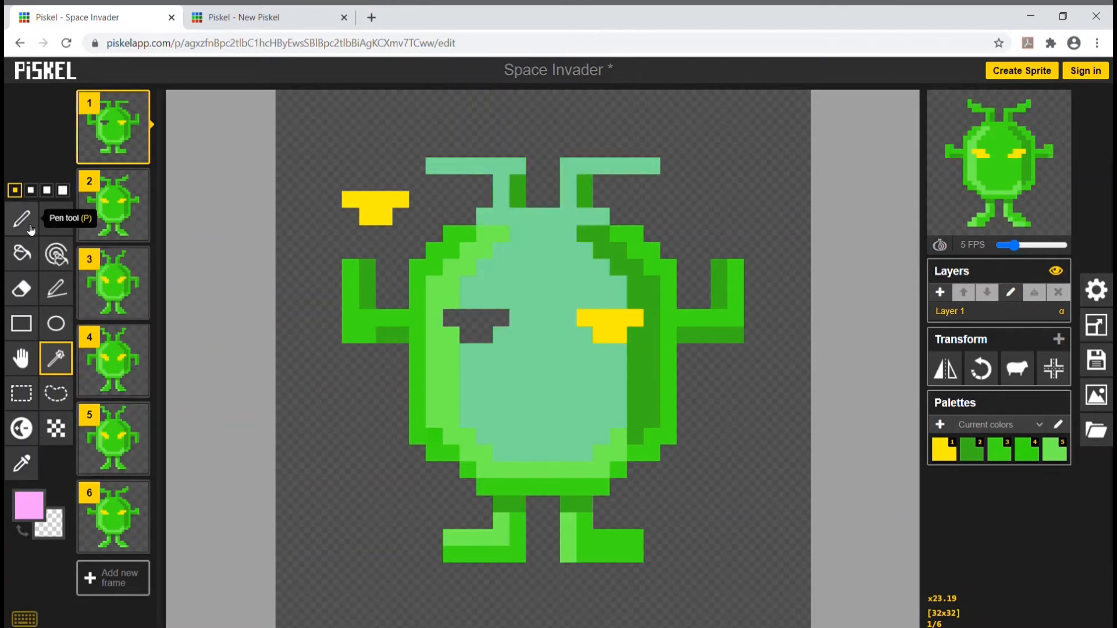
pyautogui.click(120, 211)
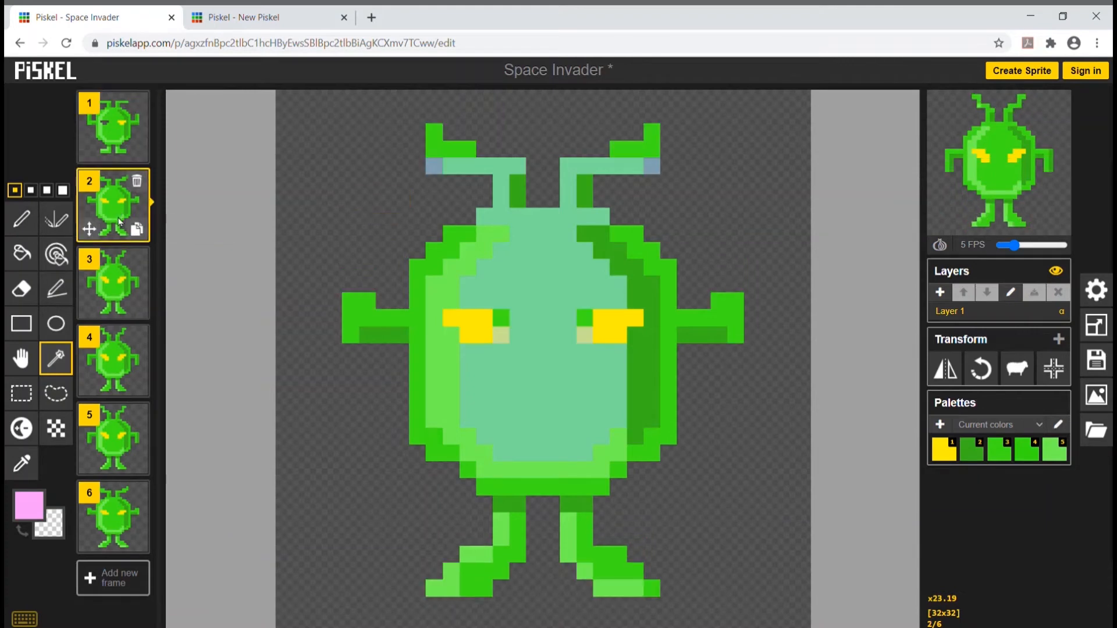
pyautogui.click(124, 301)
pyautogui.click(122, 351)
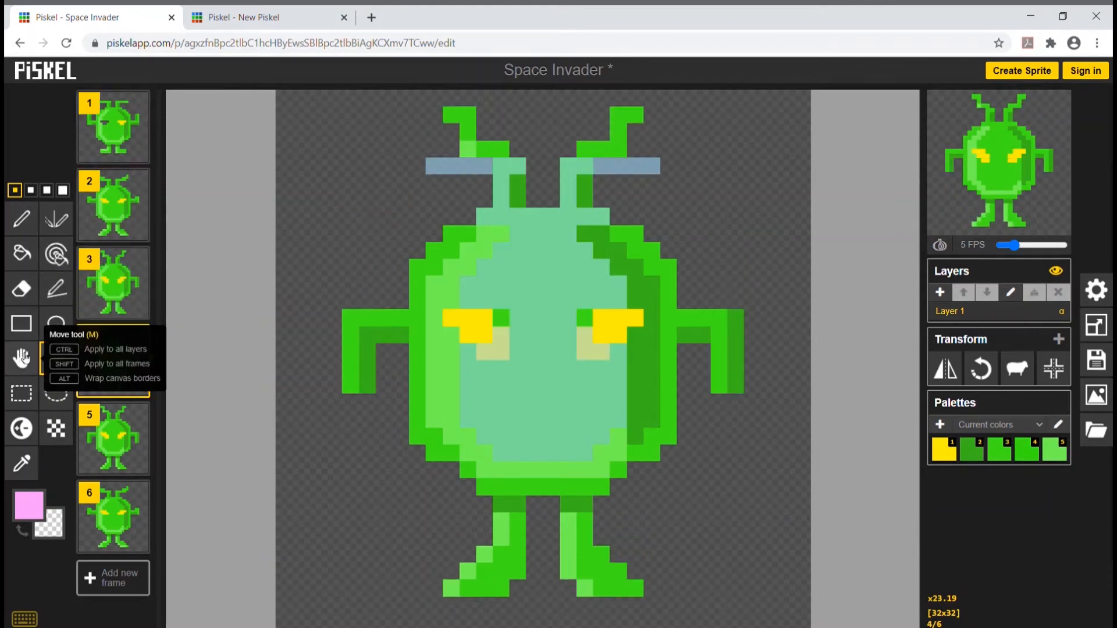
pyautogui.moveTo(526, 264); pyautogui.dragTo(617, 349)
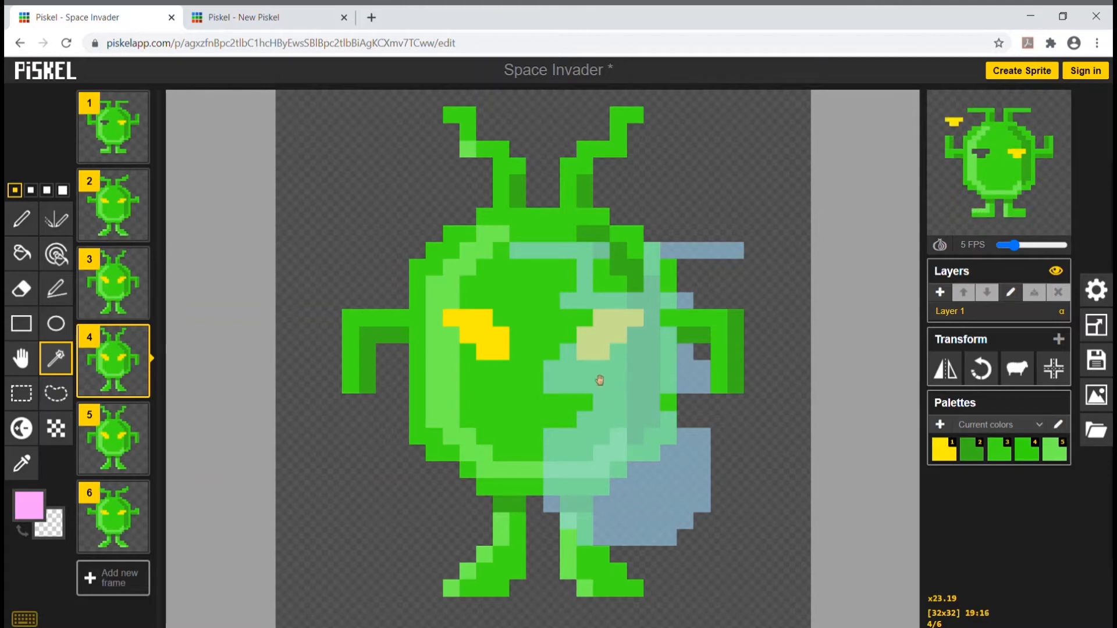
pyautogui.moveTo(628, 387); pyautogui.dragTo(611, 373)
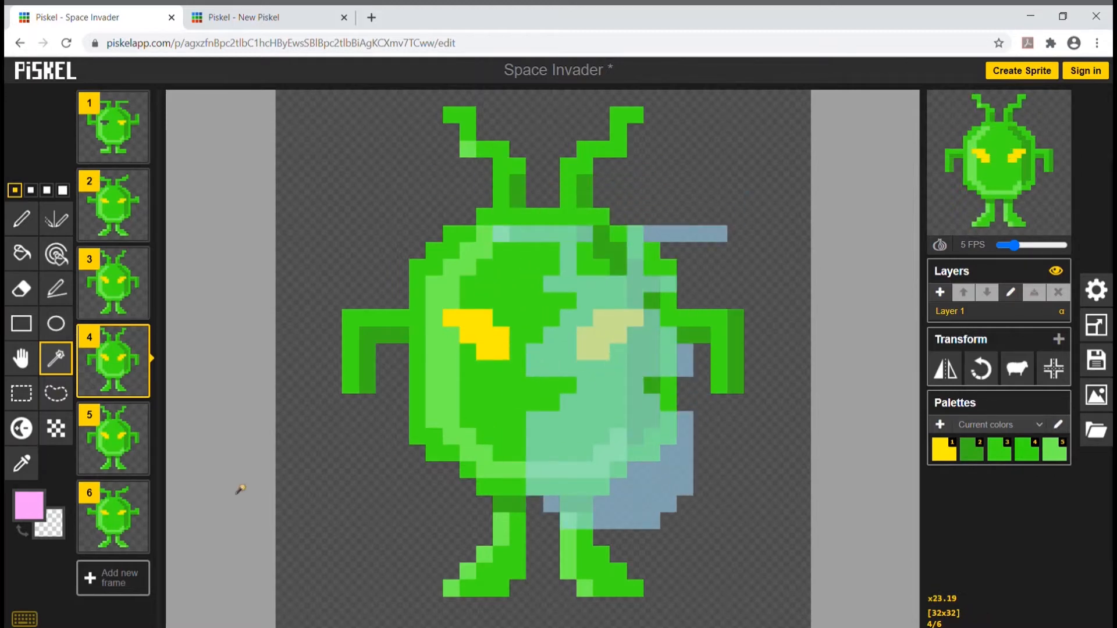
pyautogui.moveTo(587, 471); pyautogui.dragTo(522, 479)
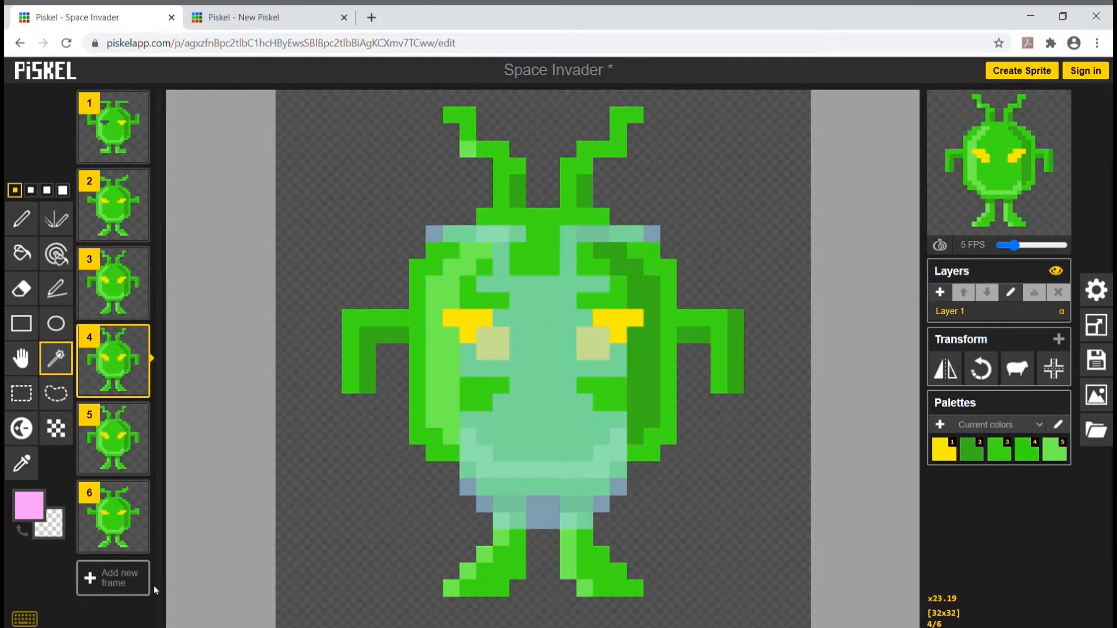
# Paste the area copied from frame 4 into a new frame 7 and shift the selection about 9 pixels left.
pyautogui.click(112, 577)
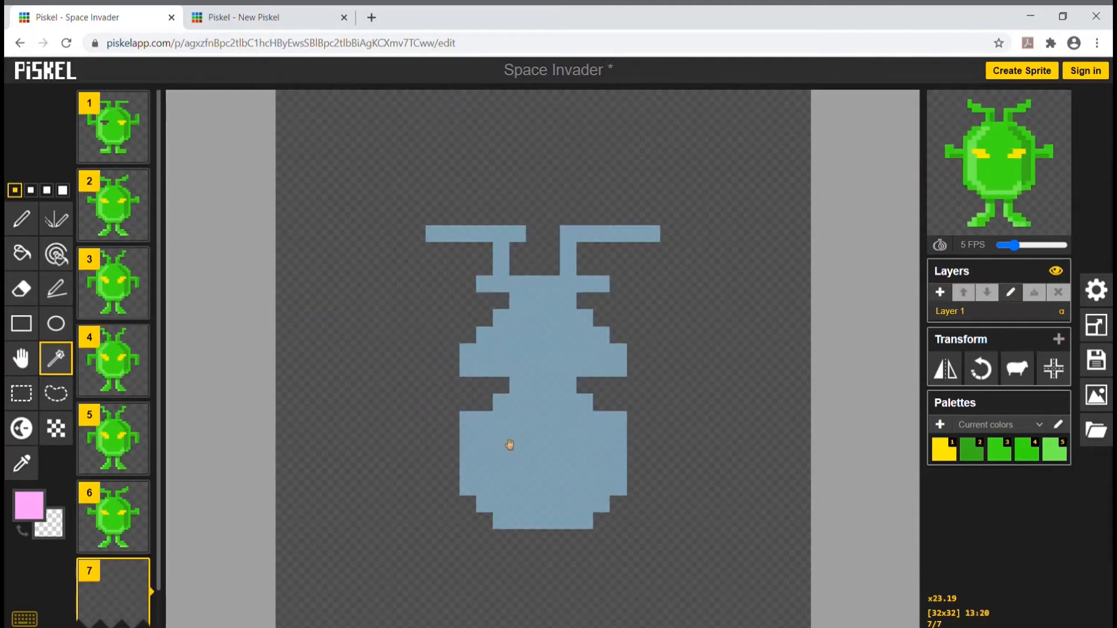
pyautogui.hotkey('ctrl', 'v')
pyautogui.moveTo(553, 423); pyautogui.dragTo(399, 429)
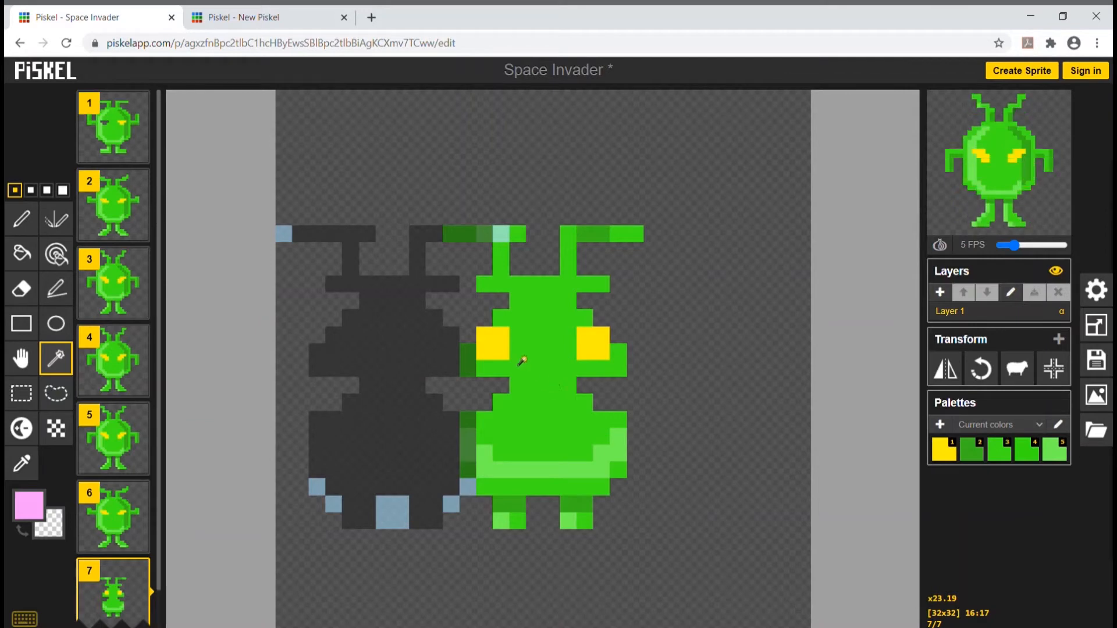
pyautogui.click(270, 17)
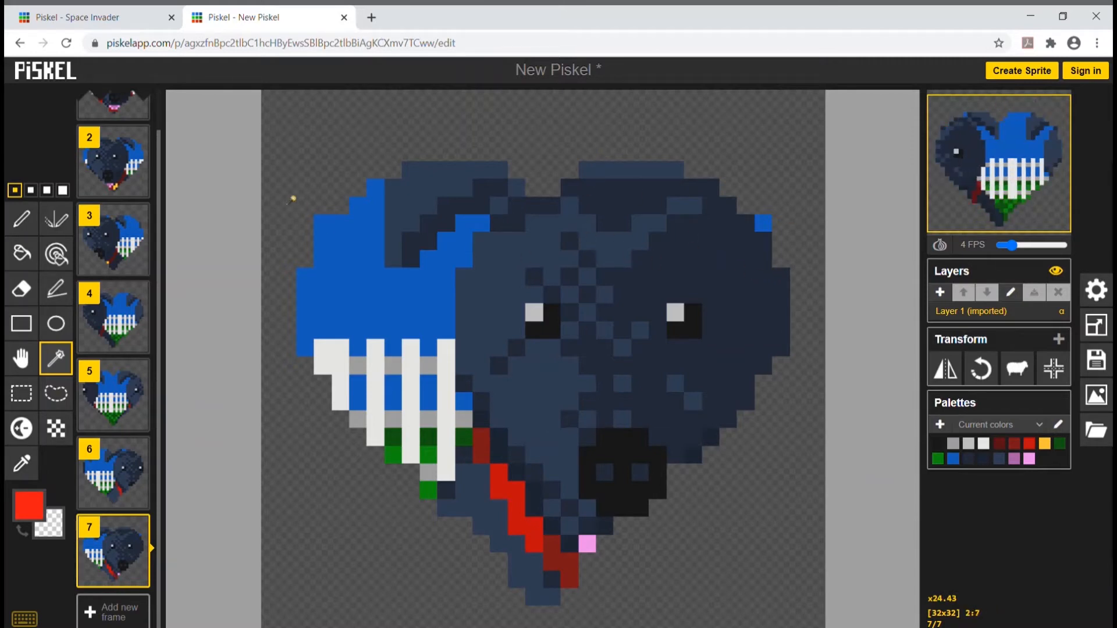
pyautogui.click(140, 17)
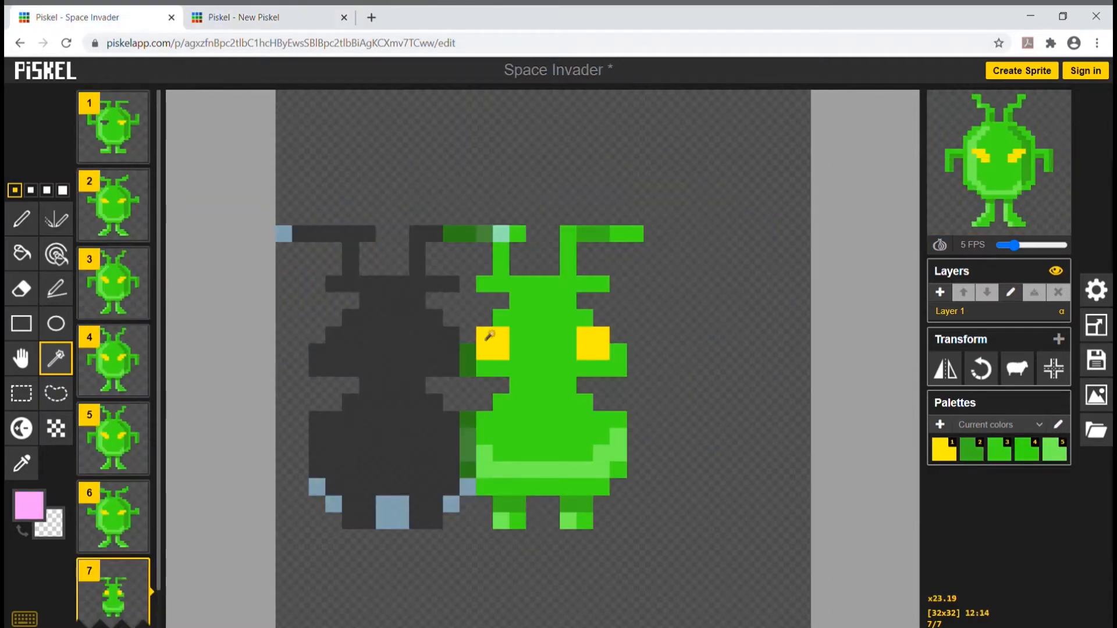
# Undo the paste, the added frame 7 and frame 1's eye move, and clear the remaining selection.
pyautogui.hotkey('ctrl', 'z')
pyautogui.hotkey('ctrl', 'z')
pyautogui.hotkey('ctrl', 'z')
pyautogui.hotkey('ctrl', 'z')
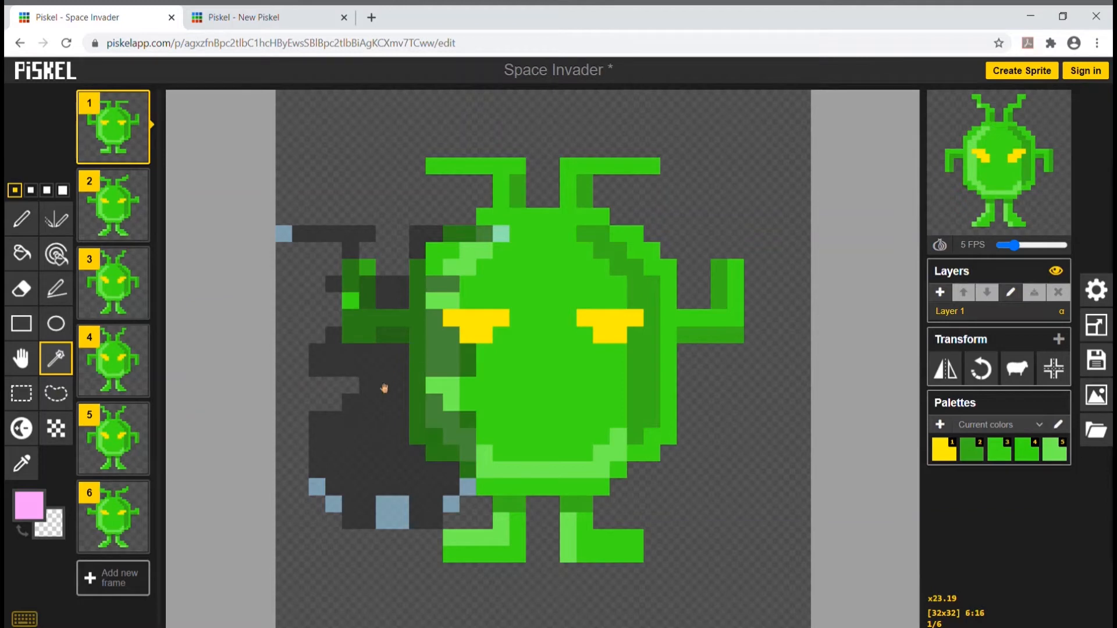
pyautogui.moveTo(378, 414); pyautogui.dragTo(380, 388)
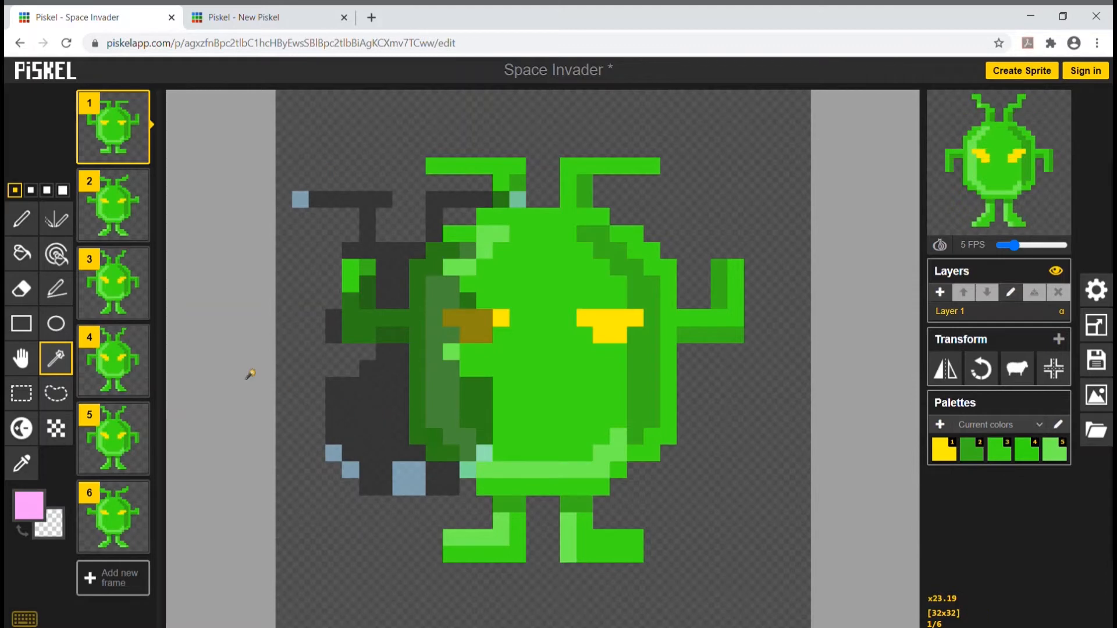
pyautogui.click(56, 359)
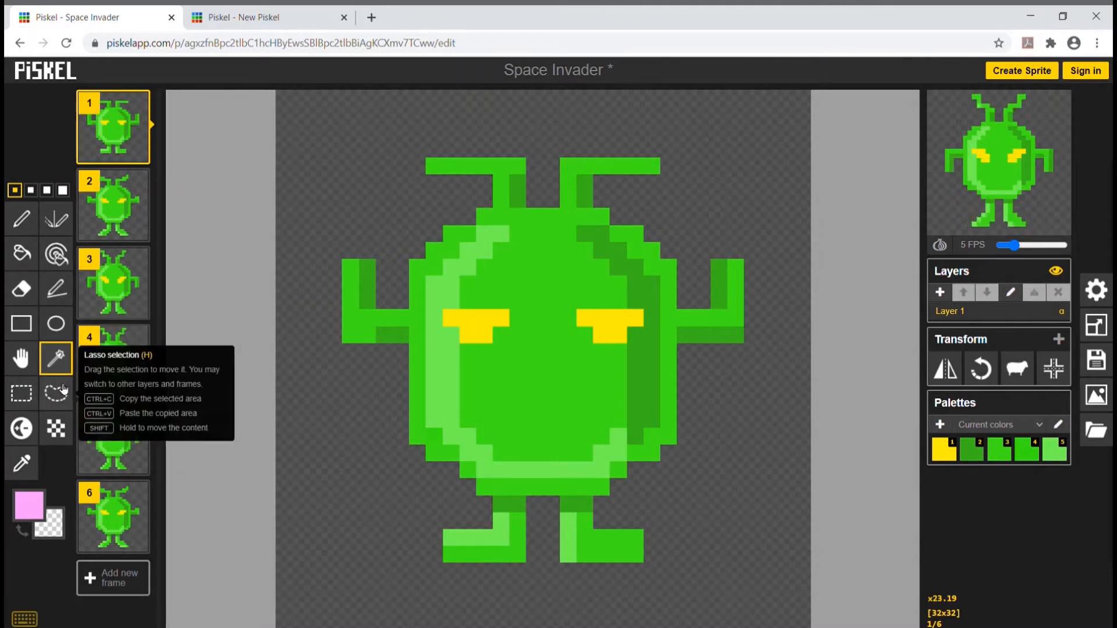
# Paste the copied body section into frame 1 and mark an area about 14 by 9 pixels across the body with Rectangle selection.
pyautogui.click(21, 394)
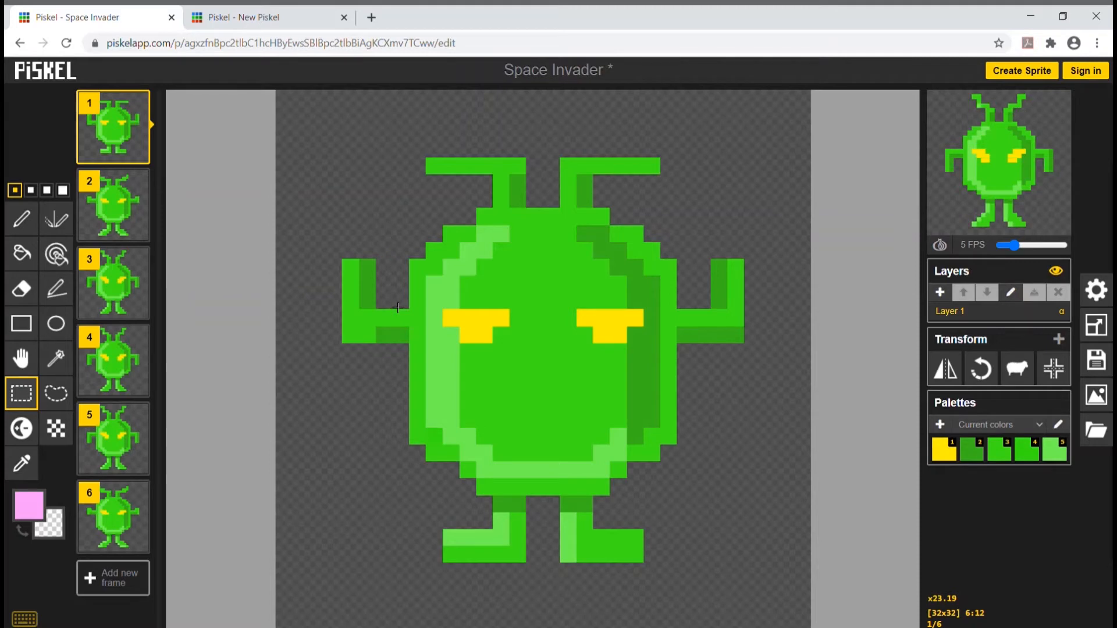
pyautogui.hotkey('ctrl', 'v')
pyautogui.moveTo(391, 304); pyautogui.dragTo(605, 447)
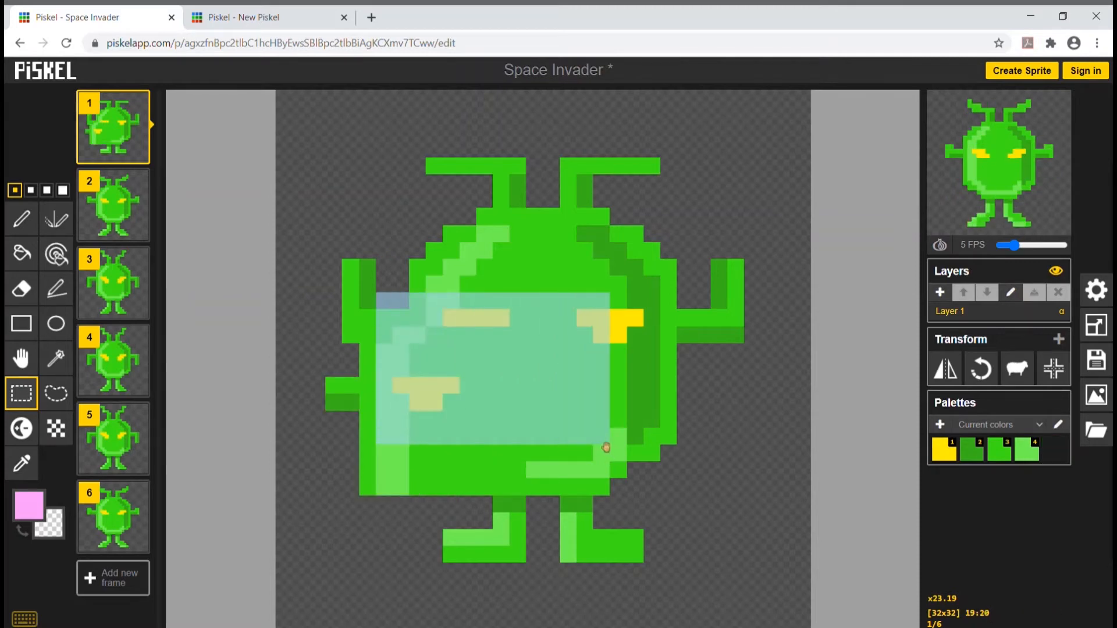
# Undo the body section pasted into frame 1, shift the rectangular selection about 1 pixel left, and clear it.
pyautogui.hotkey('ctrl', 'z')
pyautogui.moveTo(472, 379)
pyautogui.mouseDown()
pyautogui.moveTo(449, 394)
pyautogui.moveTo(468, 379)
pyautogui.moveTo(460, 374)
pyautogui.mouseUp()
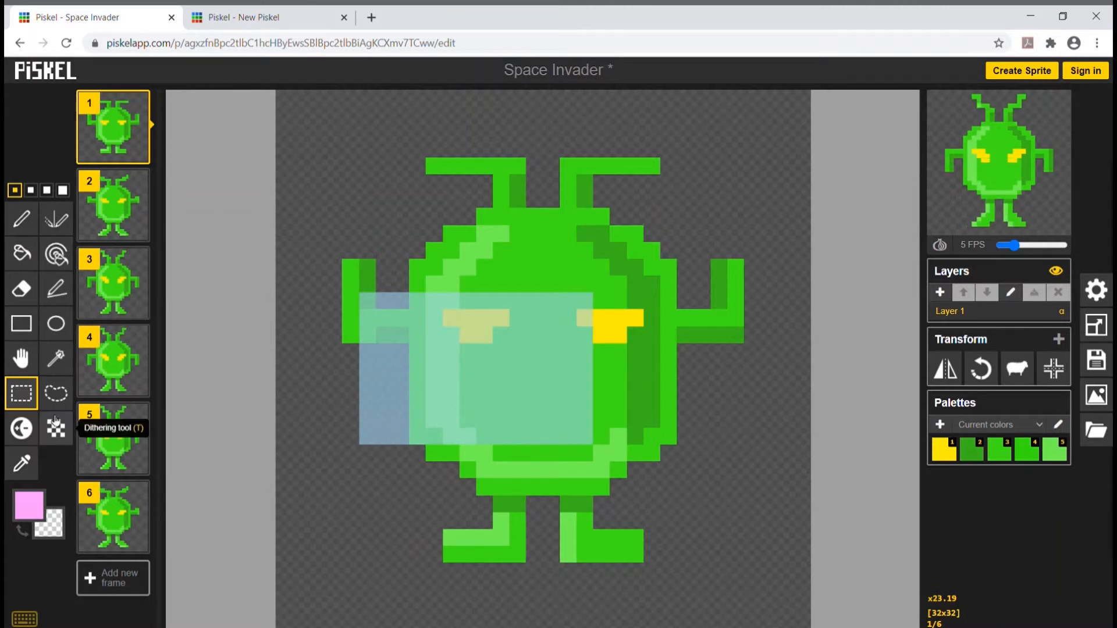
pyautogui.click(21, 394)
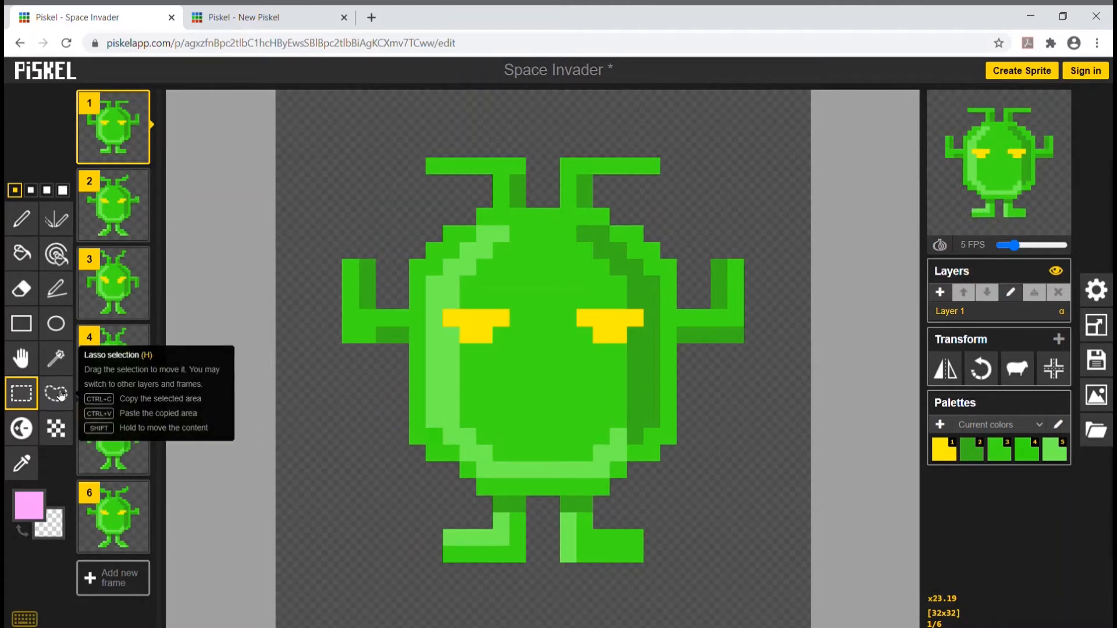
# Mark a large freehand area over the antennae, left arm and most of the body with Lasso selection, and clear it.
pyautogui.click(57, 394)
pyautogui.moveTo(393, 359)
pyautogui.mouseDown()
pyautogui.moveTo(410, 335)
pyautogui.moveTo(455, 387)
pyautogui.moveTo(657, 326)
pyautogui.moveTo(562, 173)
pyautogui.moveTo(329, 355)
pyautogui.moveTo(474, 472)
pyautogui.moveTo(602, 436)
pyautogui.moveTo(592, 460)
pyautogui.moveTo(558, 456)
pyautogui.moveTo(660, 449)
pyautogui.mouseUp()
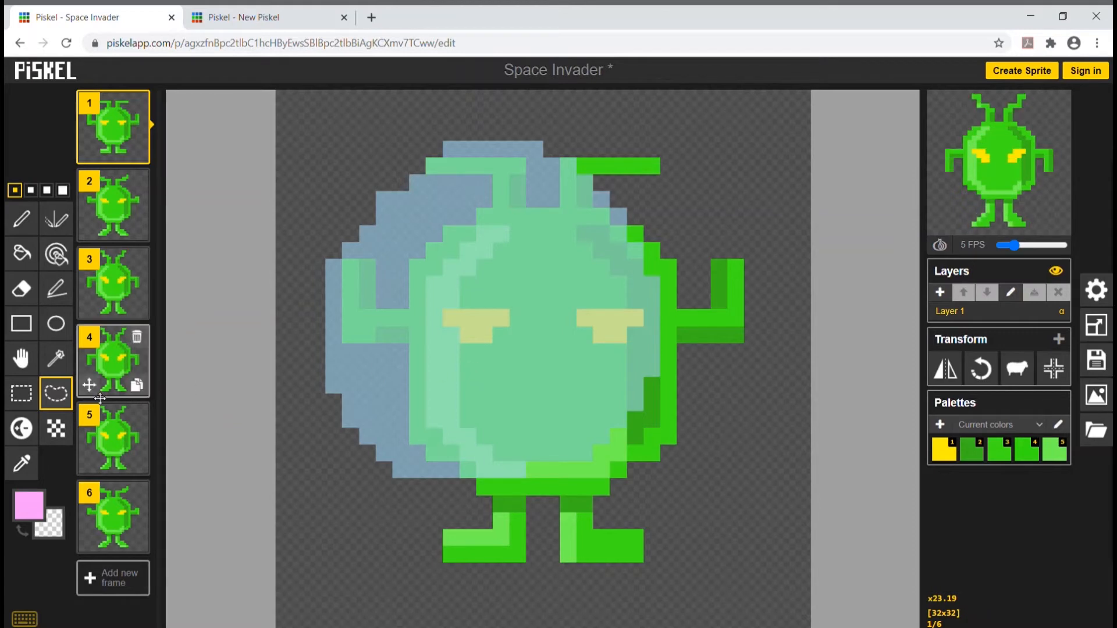
pyautogui.click(56, 392)
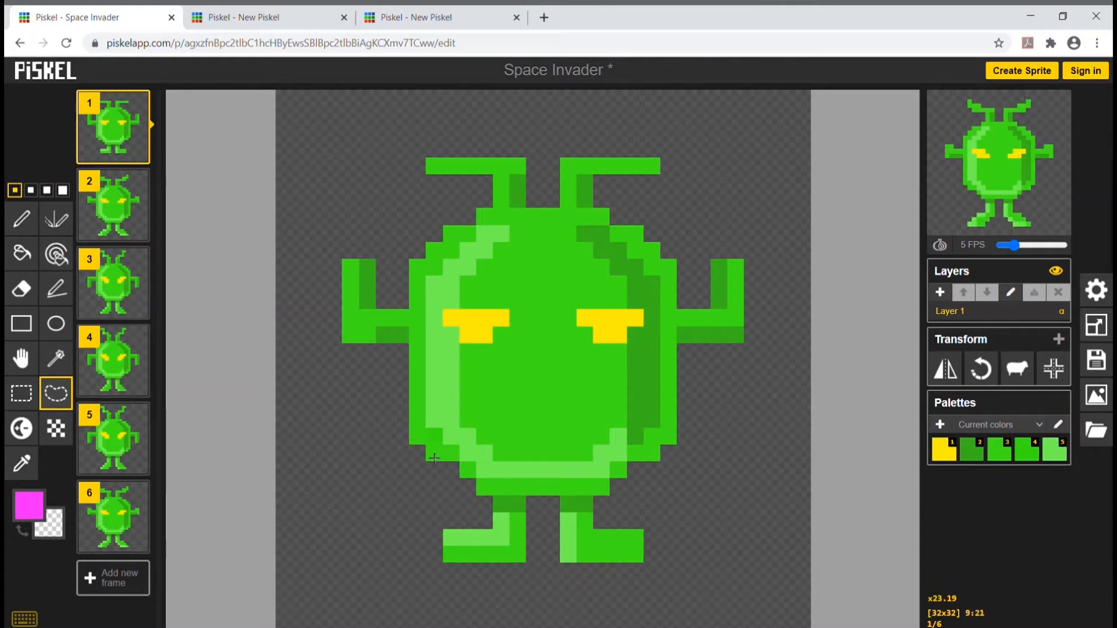
# Activate the Dithering tool and set the secondary colour to purple #b11ea9.
pyautogui.click(61, 431)
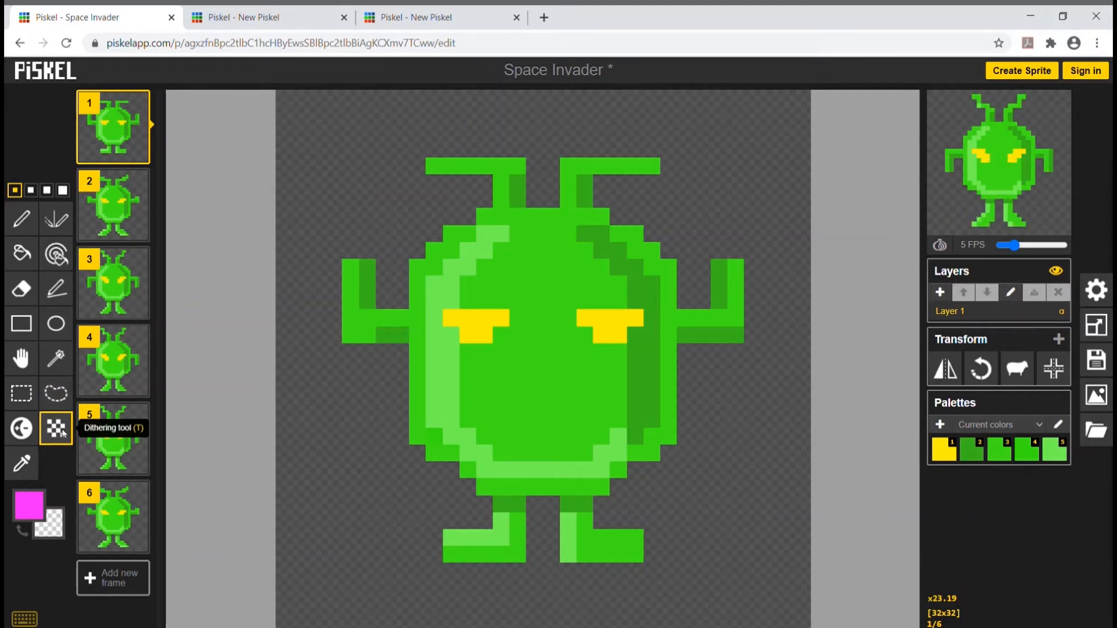
pyautogui.click(57, 533)
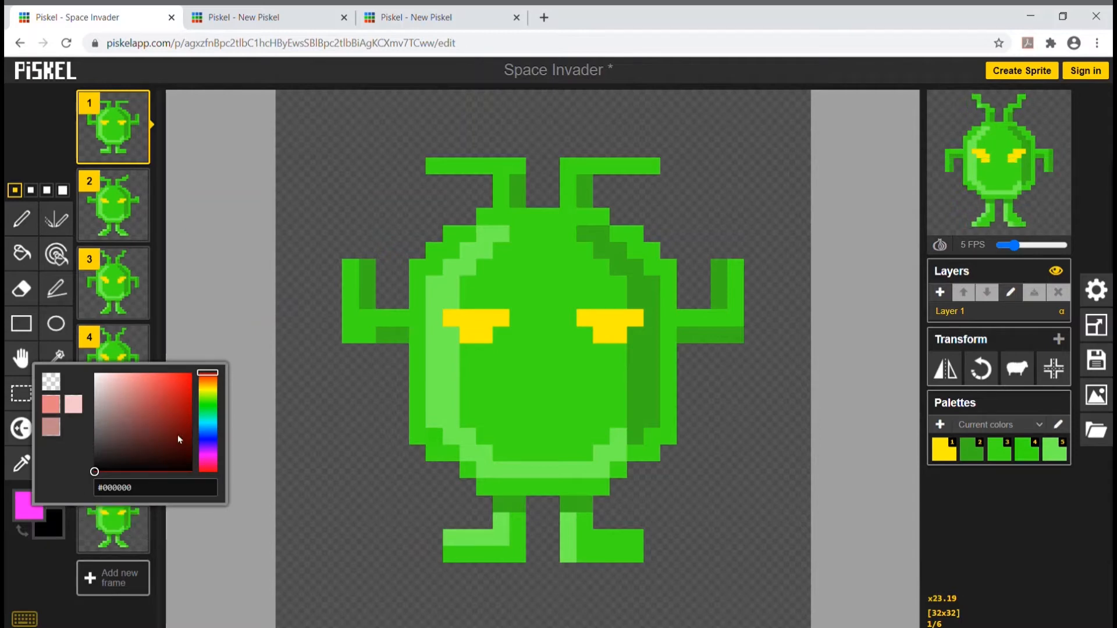
pyautogui.click(209, 461)
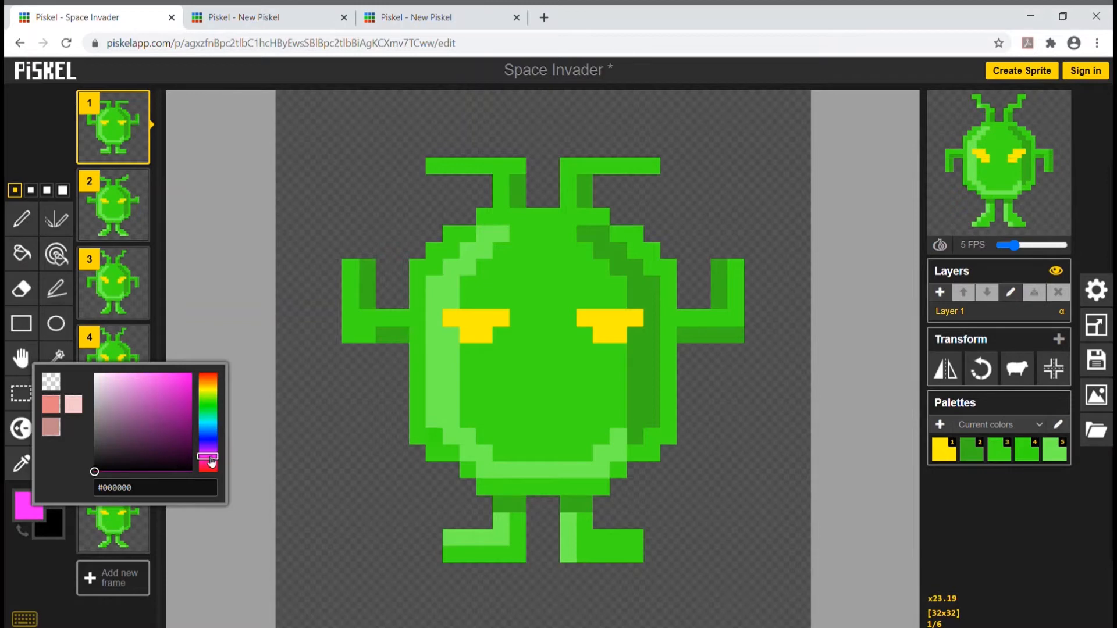
pyautogui.moveTo(167, 397); pyautogui.dragTo(178, 406)
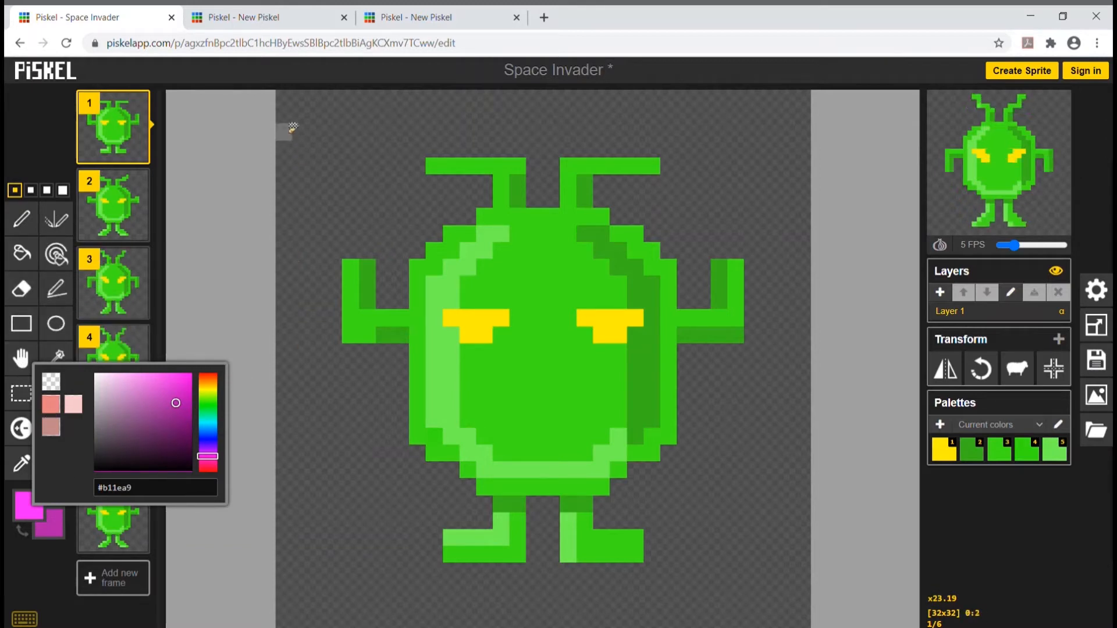
# Dither the upper-left corner of frame 1's canvas in magenta and purple, swapping the two colours between strokes to offset the pattern.
pyautogui.moveTo(287, 105)
pyautogui.mouseDown()
pyautogui.moveTo(475, 104)
pyautogui.moveTo(456, 121)
pyautogui.moveTo(294, 122)
pyautogui.moveTo(286, 135)
pyautogui.moveTo(298, 139)
pyautogui.moveTo(403, 142)
pyautogui.moveTo(287, 152)
pyautogui.moveTo(399, 152)
pyautogui.moveTo(390, 156)
pyautogui.moveTo(298, 156)
pyautogui.mouseUp()
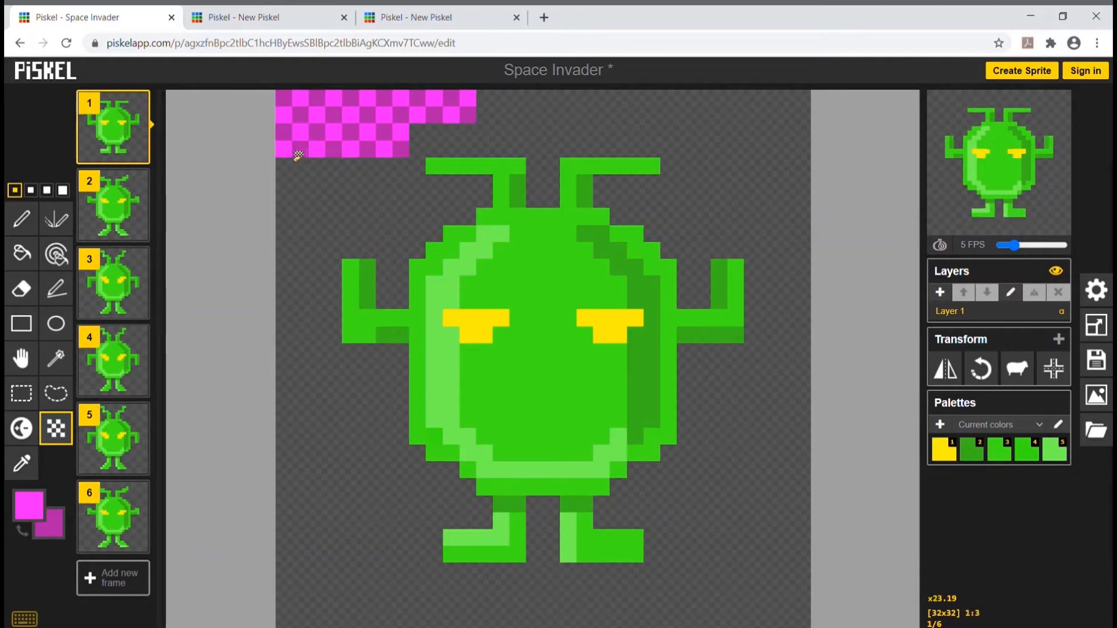
pyautogui.click(24, 532)
pyautogui.moveTo(283, 167)
pyautogui.mouseDown()
pyautogui.moveTo(406, 179)
pyautogui.moveTo(389, 193)
pyautogui.moveTo(279, 190)
pyautogui.moveTo(293, 205)
pyautogui.moveTo(407, 204)
pyautogui.mouseUp()
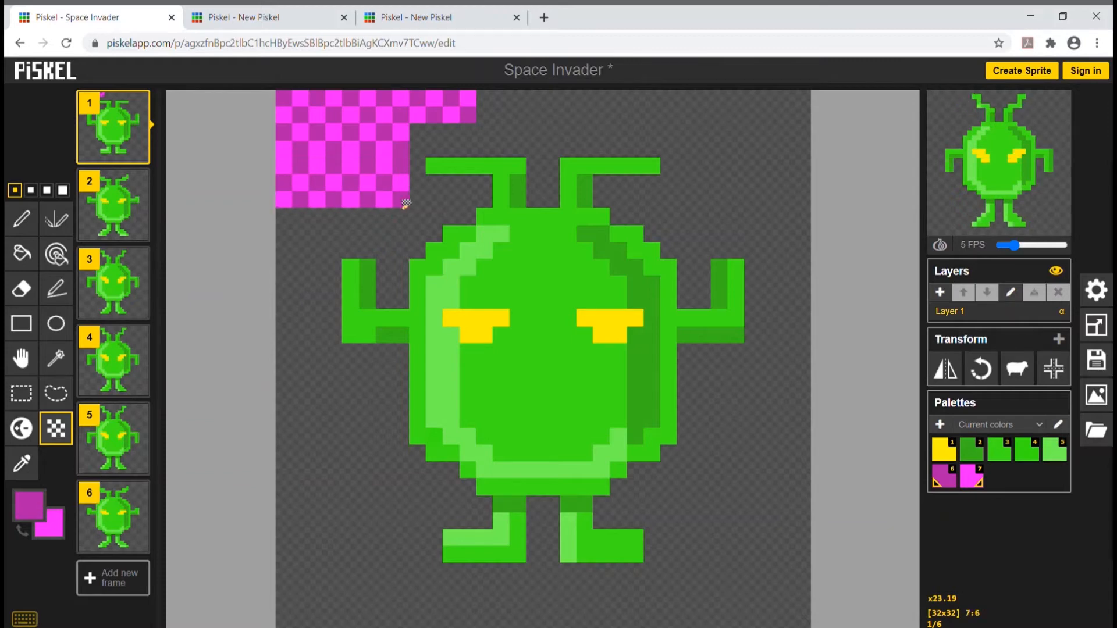
pyautogui.click(22, 531)
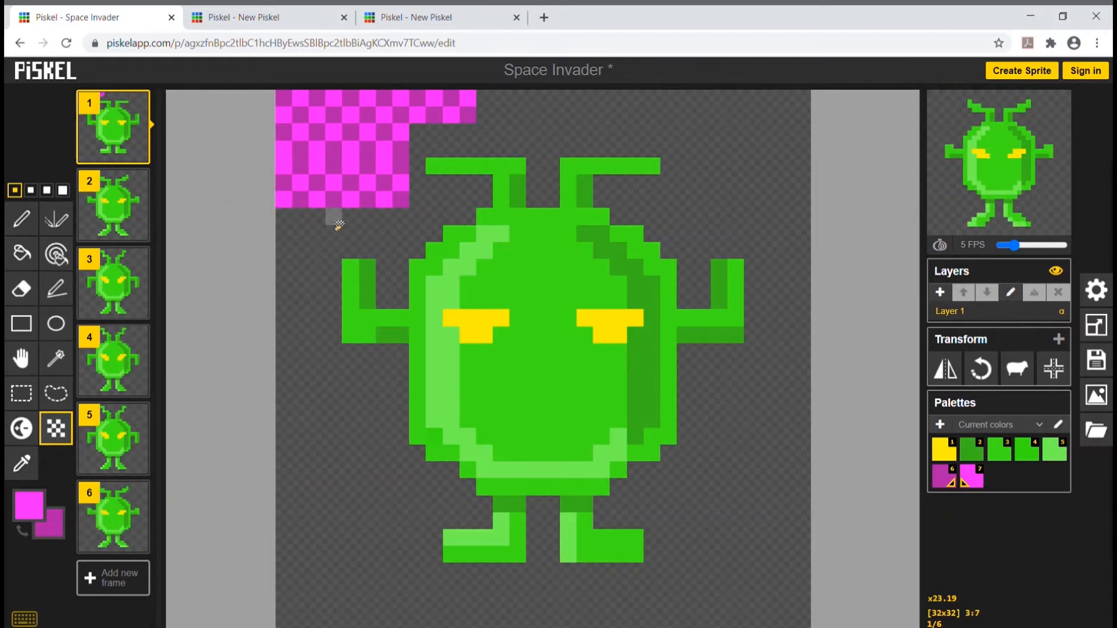
pyautogui.moveTo(418, 148); pyautogui.dragTo(468, 132)
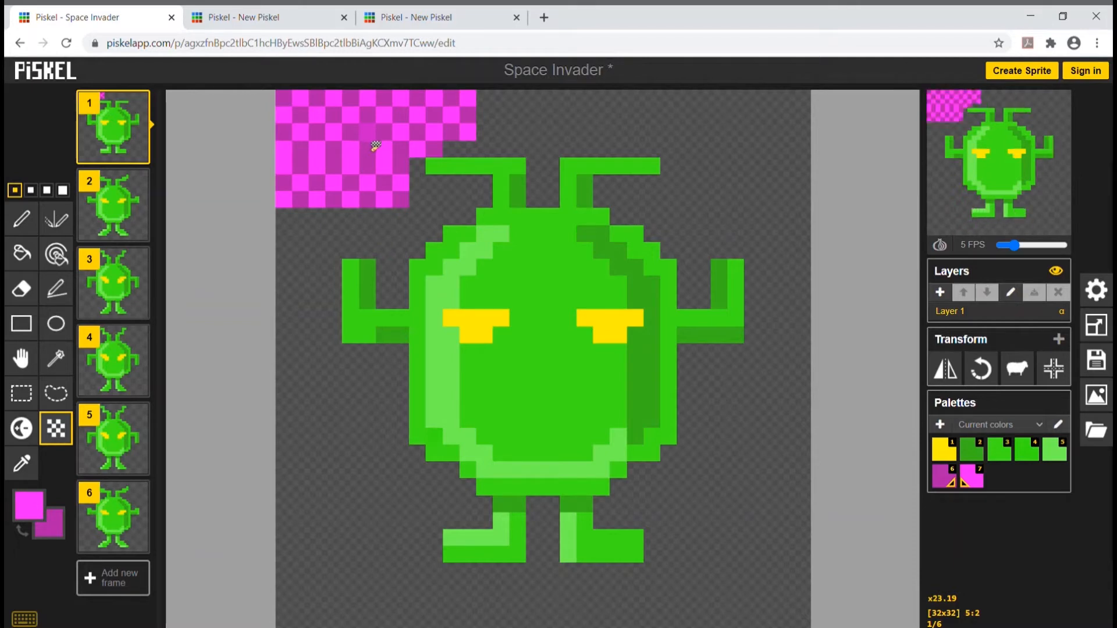
# Switch to the New Piskel tab with the blue sky and examine the dithered transitions between shades at small and large zoom.
pyautogui.click(416, 17)
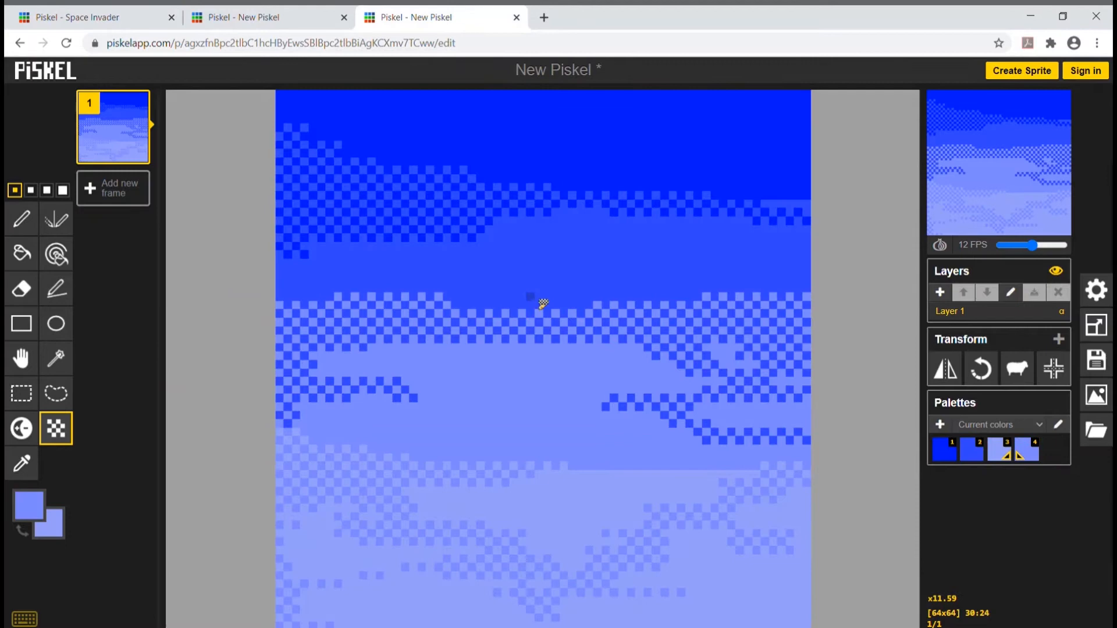
pyautogui.moveTo(1012, 183)
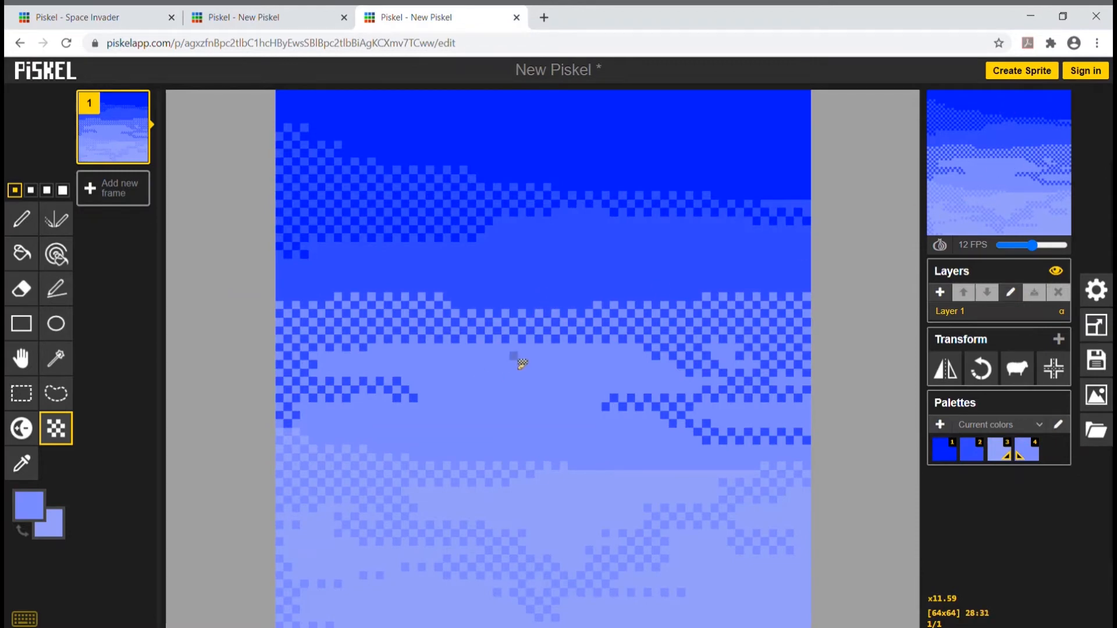
pyautogui.scroll(-3, 530, 361)
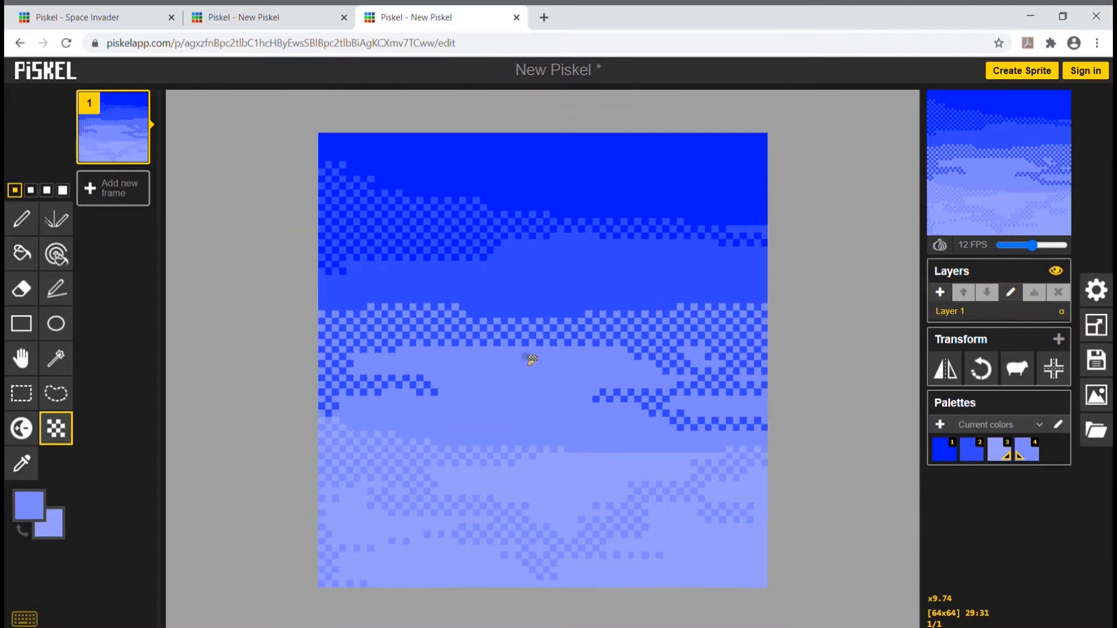
pyautogui.scroll(-4, 531, 360)
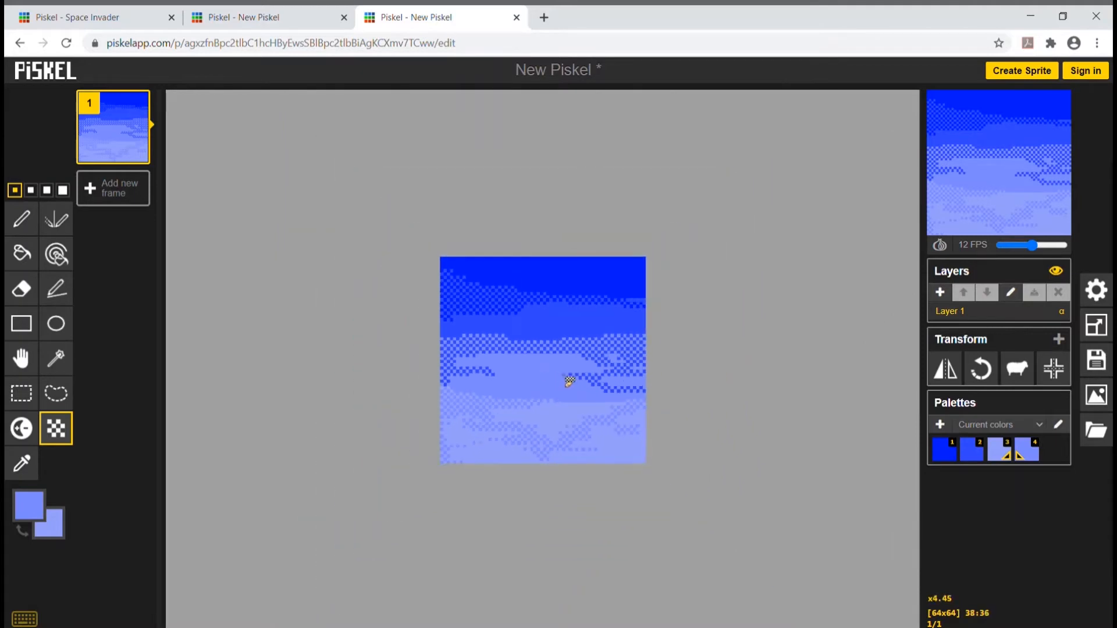
pyautogui.scroll(-1, 562, 381)
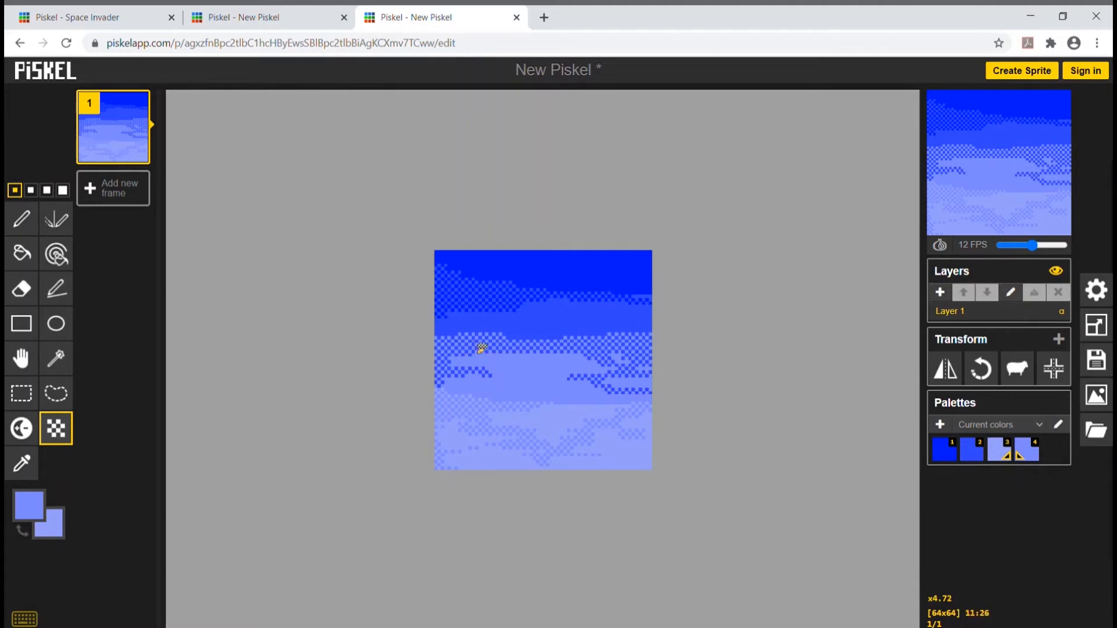
pyautogui.scroll(5, 489, 360)
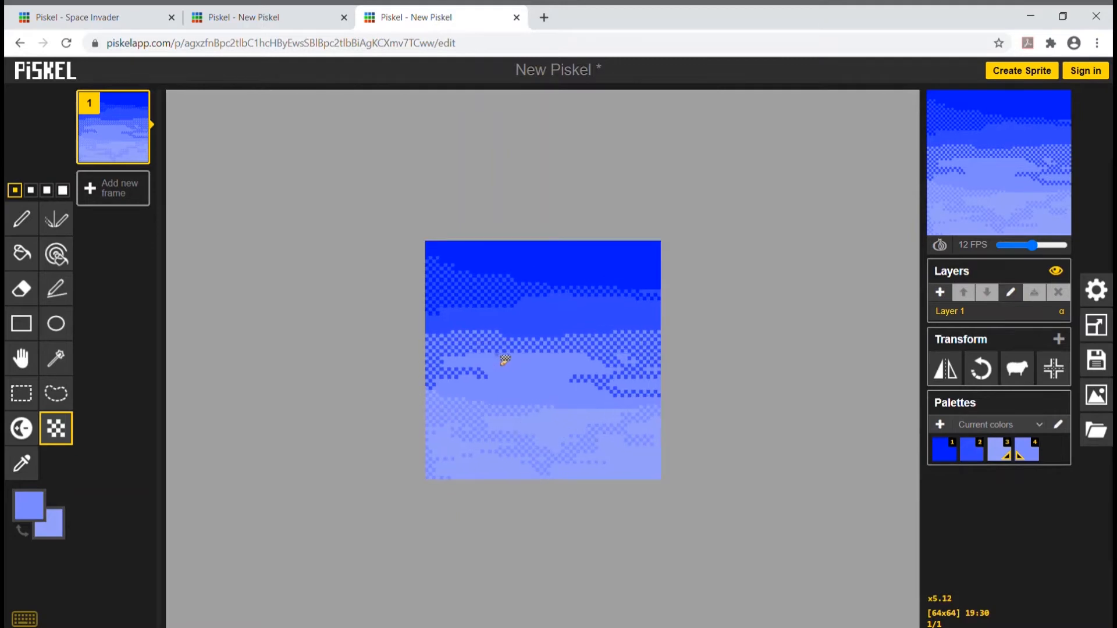
pyautogui.scroll(6, 497, 363)
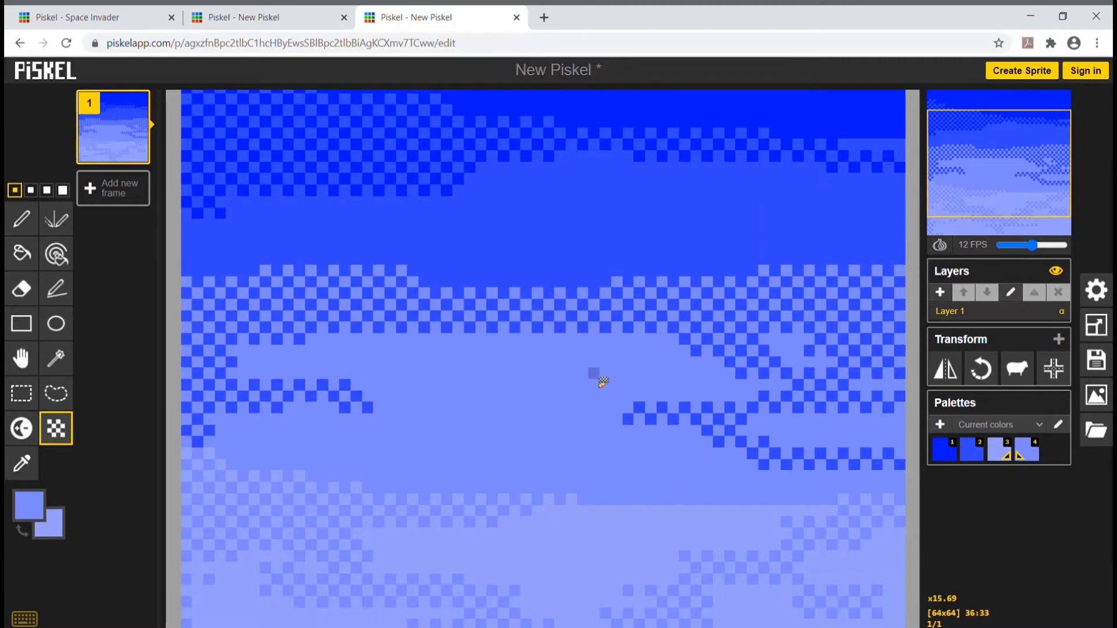
pyautogui.scroll(-2, 549, 373)
pyautogui.scroll(-1, 549, 372)
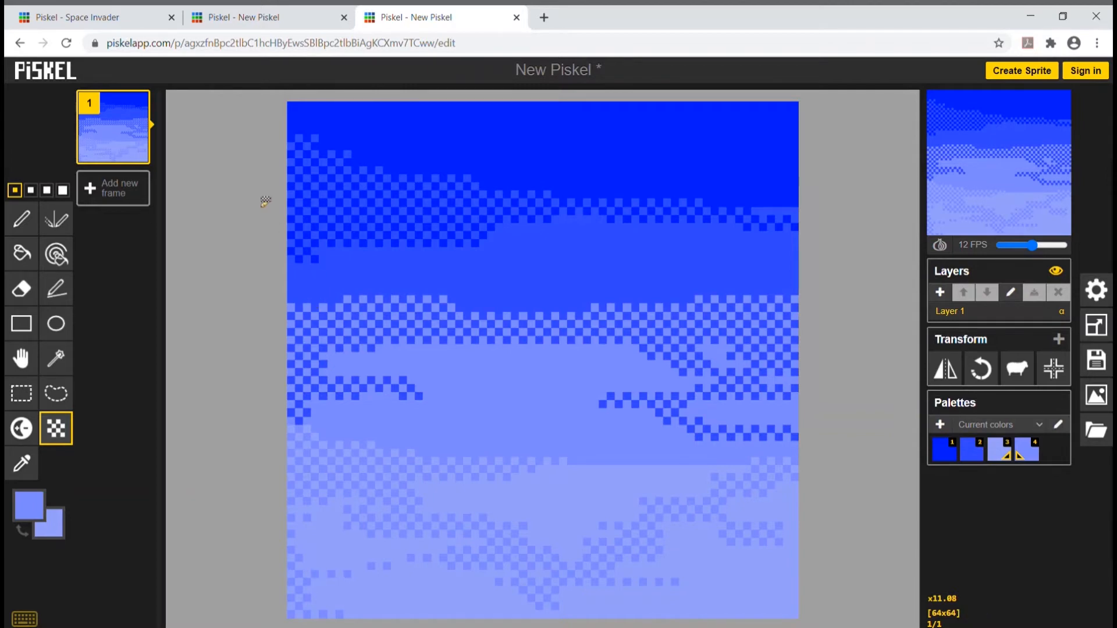
# Return to the Space Invader tab and undo all the dithering strokes in frame 1.
pyautogui.click(108, 22)
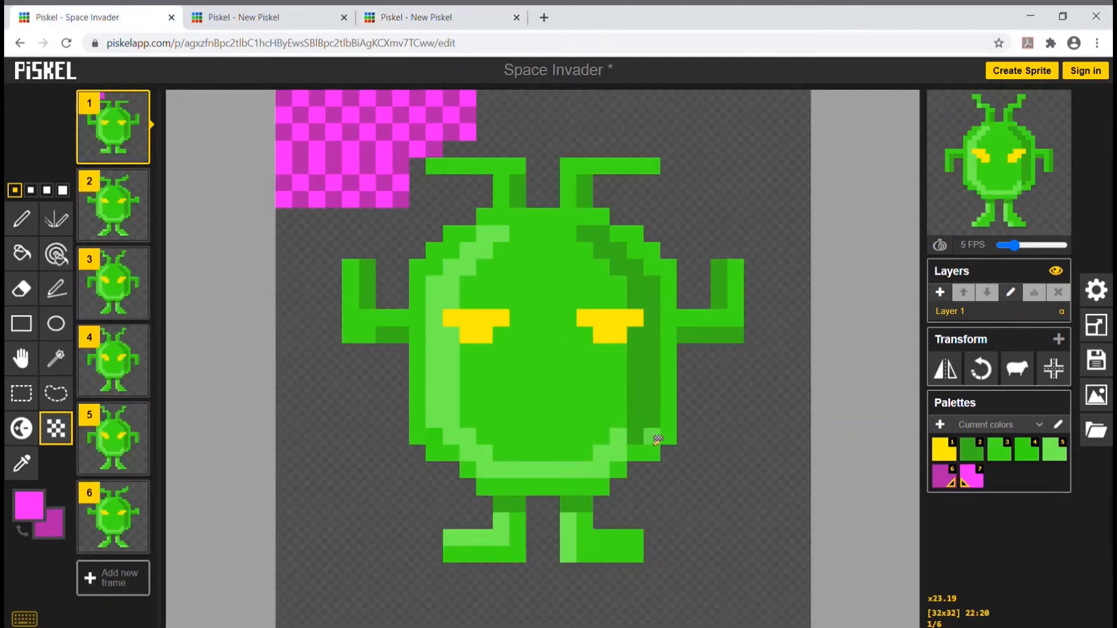
pyautogui.hotkey('ctrl', 'z')
pyautogui.hotkey('ctrl', 'z')
pyautogui.hotkey('ctrl', 'z')
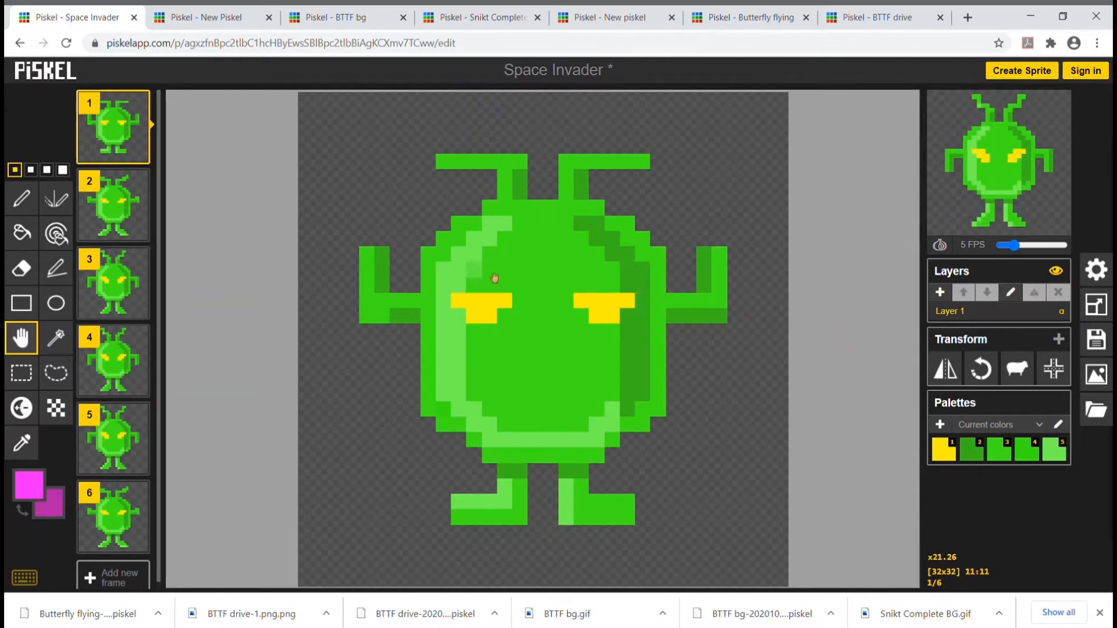
# Flip frame 1 horizontally and vertically, and reverse both flips to restore the original orientation.
pyautogui.keyDown('alt'); pyautogui.click(946, 369); pyautogui.keyUp('alt')
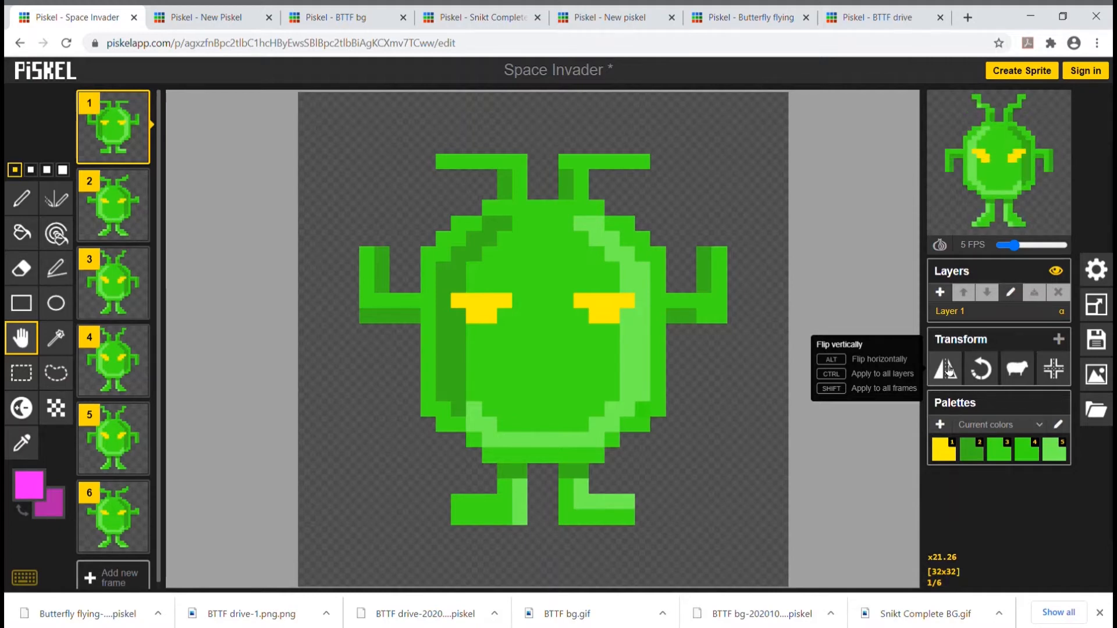
pyautogui.click(947, 369)
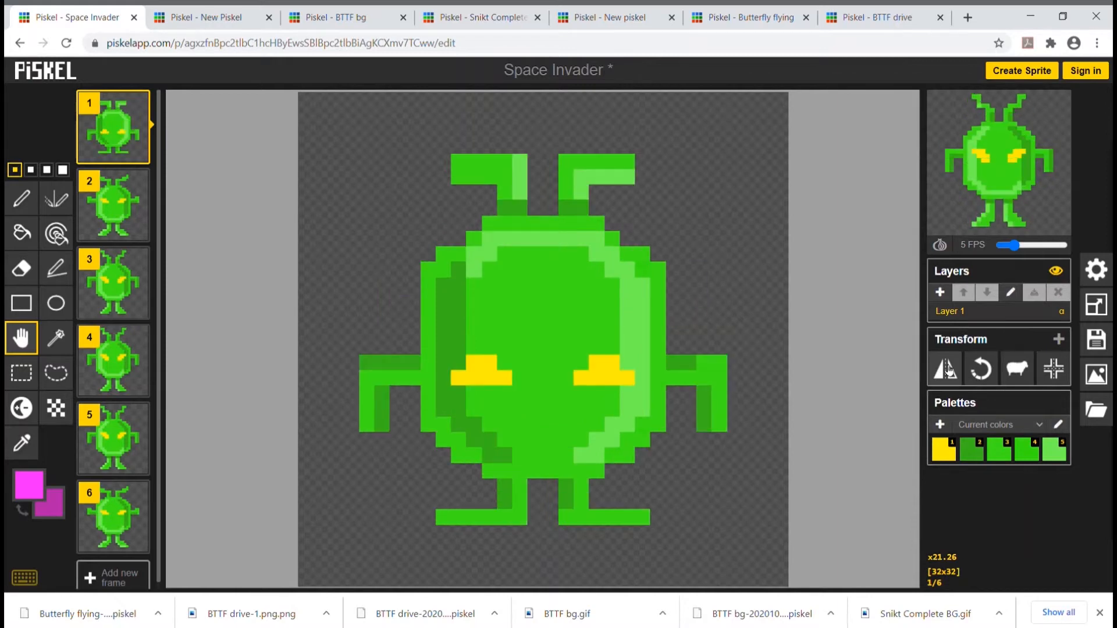
pyautogui.click(947, 368)
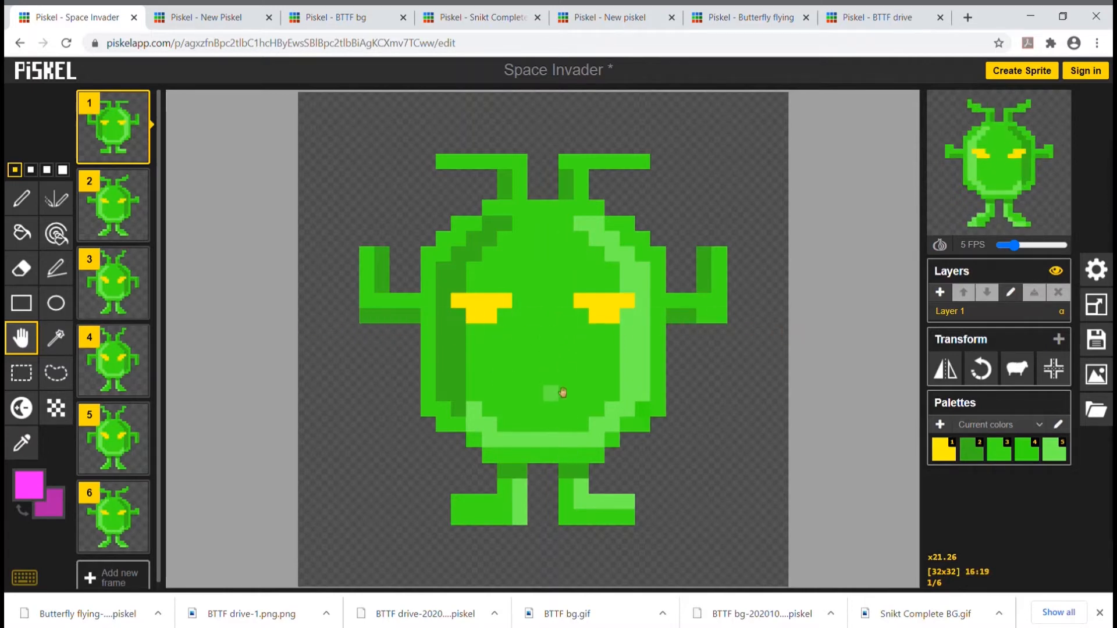
pyautogui.click(946, 369)
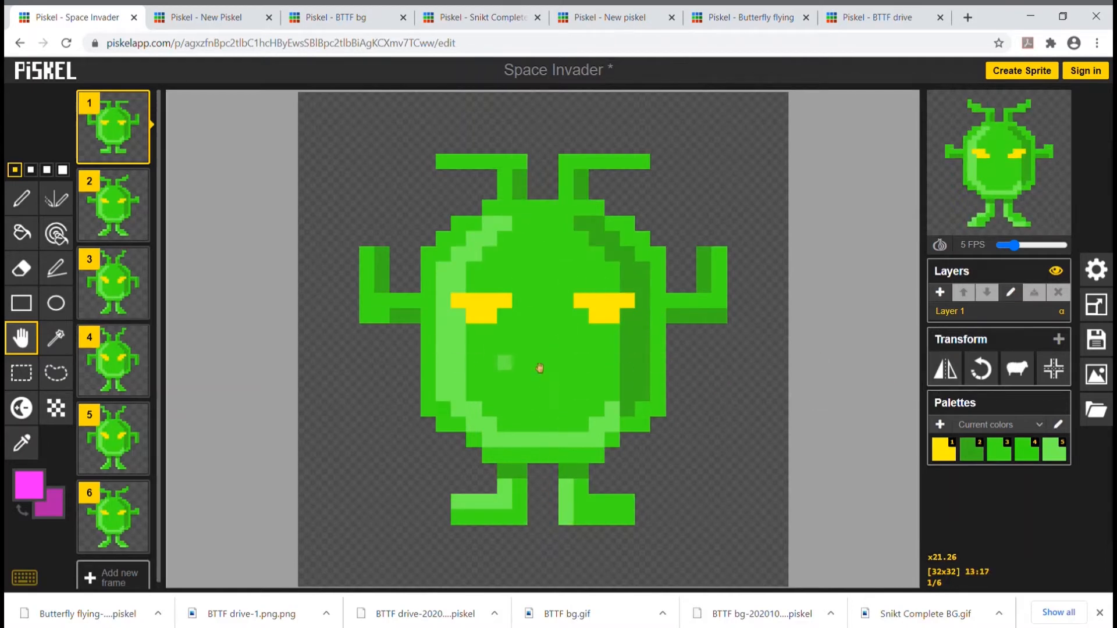
# Flip frame 1 horizontally back and forth several times, ending with the light shading on the left side of the body.
pyautogui.click(953, 377)
pyautogui.click(951, 378)
pyautogui.click(952, 377)
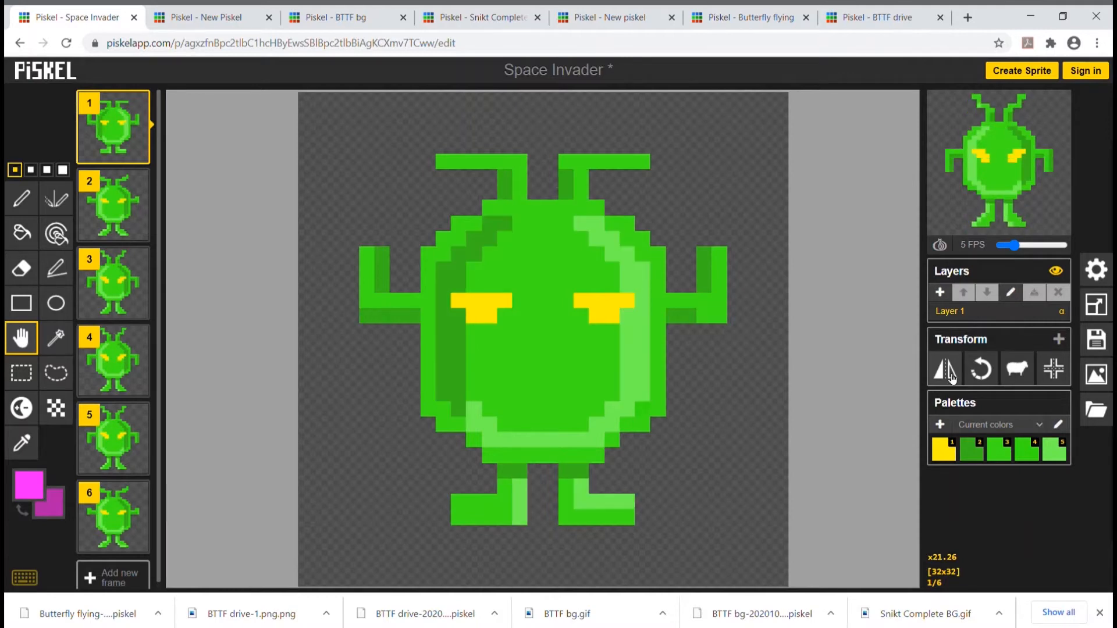
pyautogui.click(951, 378)
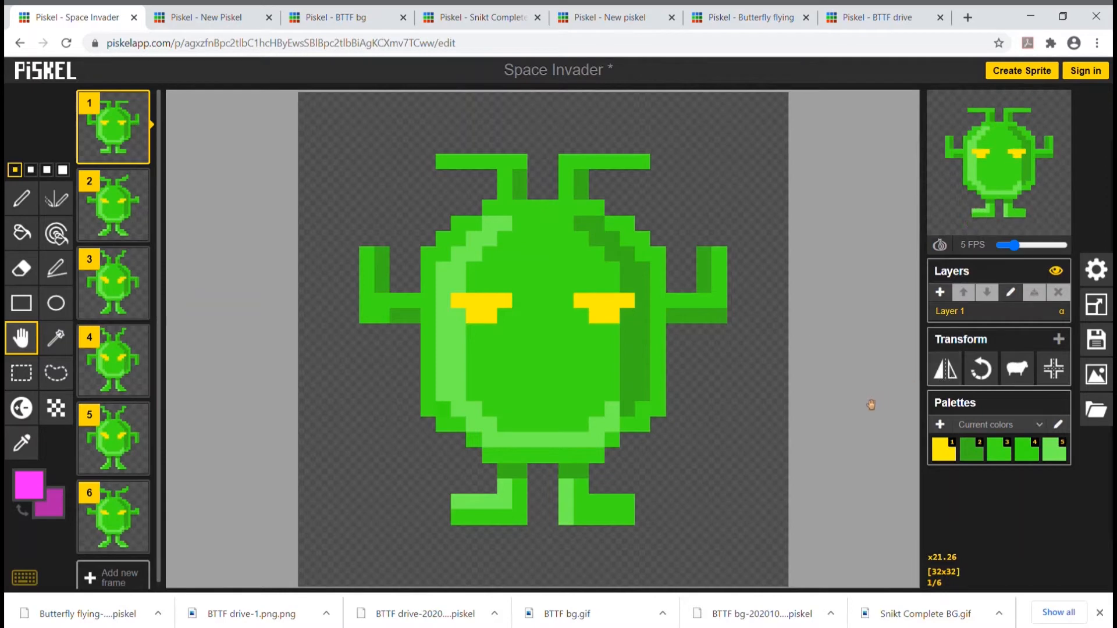
pyautogui.click(948, 372)
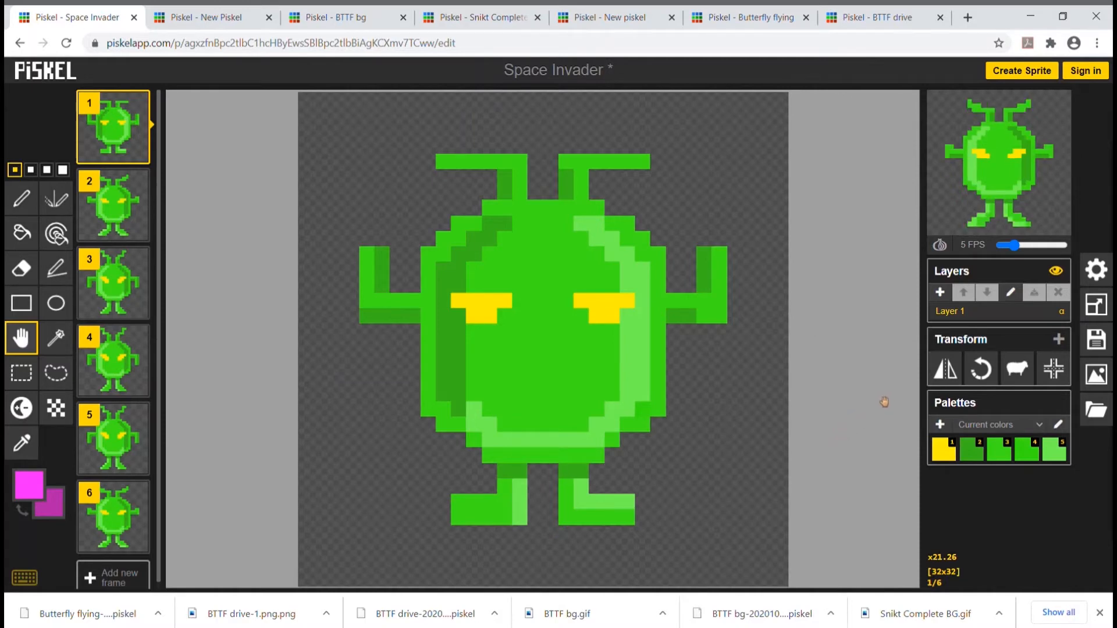
pyautogui.keyDown('alt'); pyautogui.click(947, 369); pyautogui.keyUp('alt')
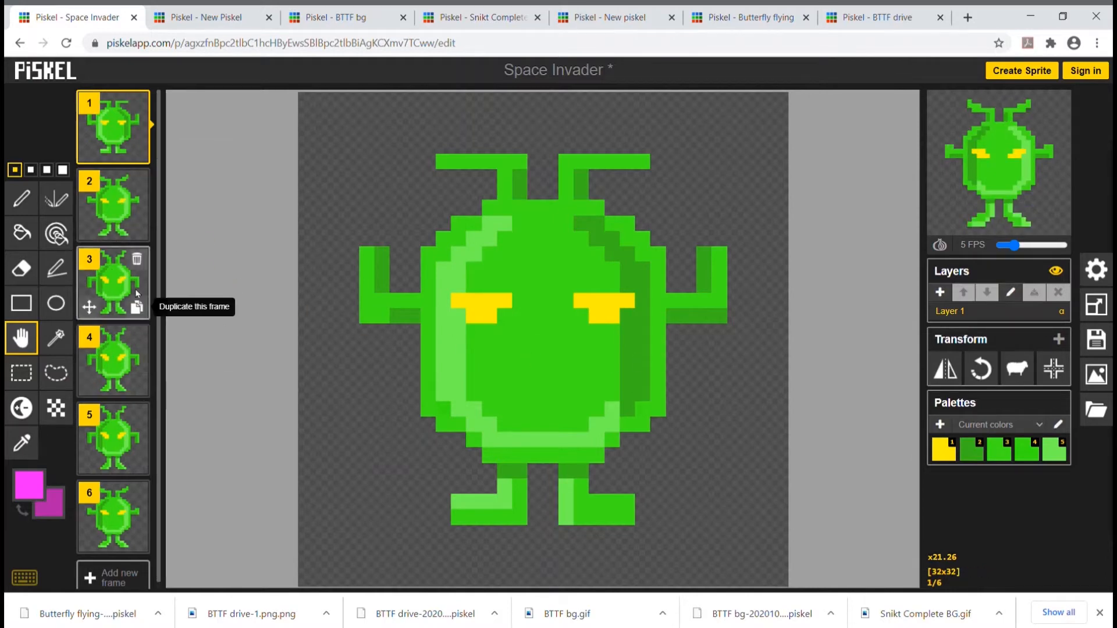
# View frame 3 and the one after it, return to frame 1, and flip it horizontally and back again.
pyautogui.click(110, 276)
pyautogui.press('Down')
pyautogui.click(114, 132)
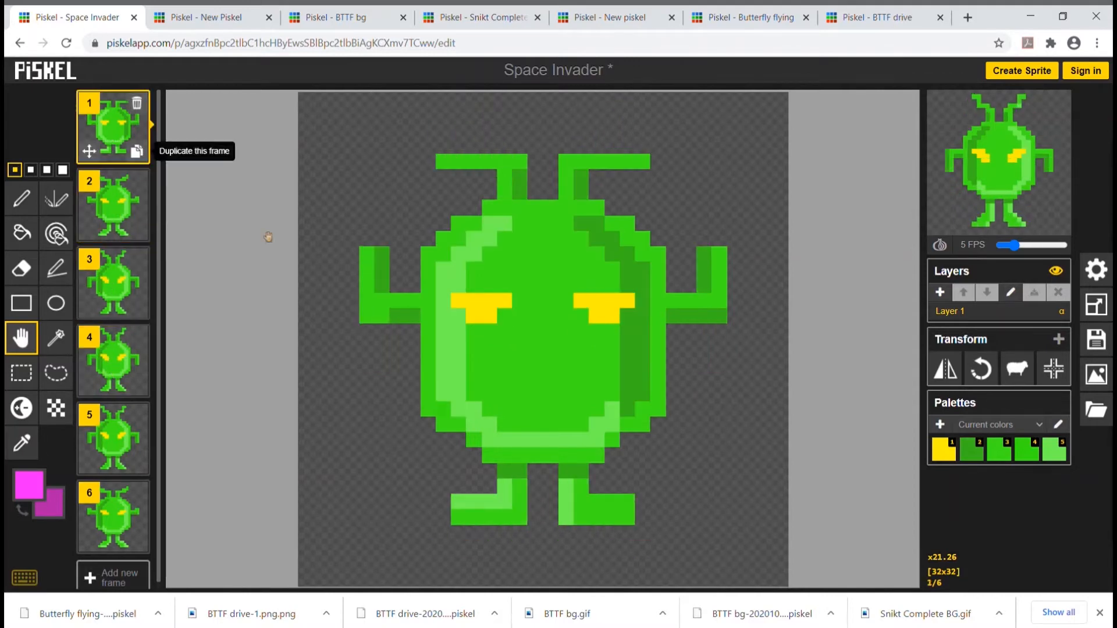
pyautogui.keyDown('alt'); pyautogui.click(952, 371); pyautogui.keyUp('alt')
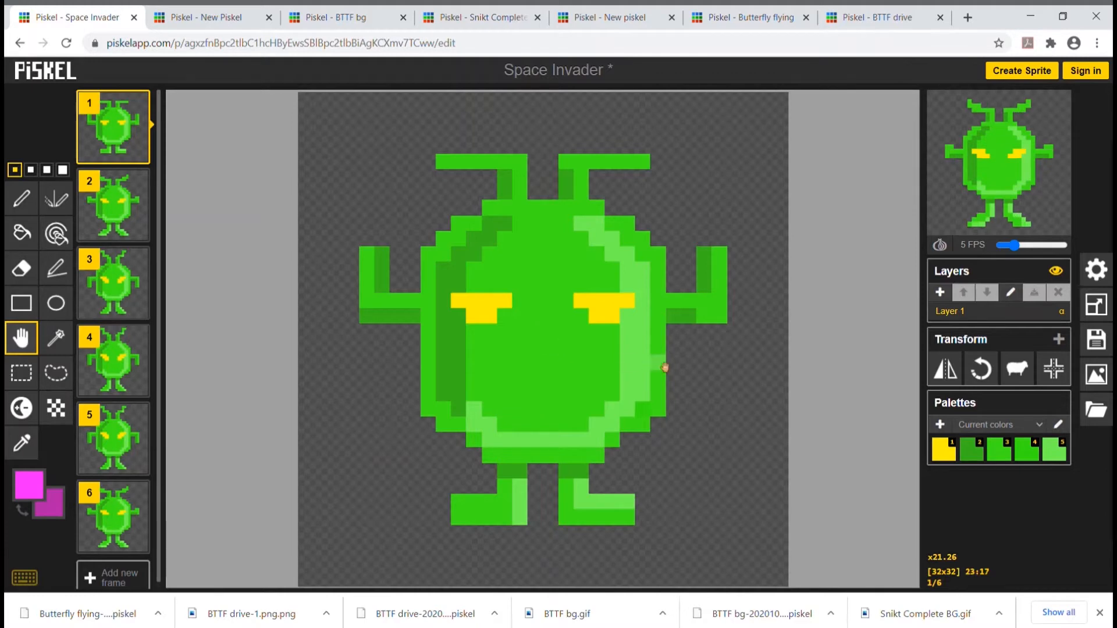
pyautogui.click(946, 370)
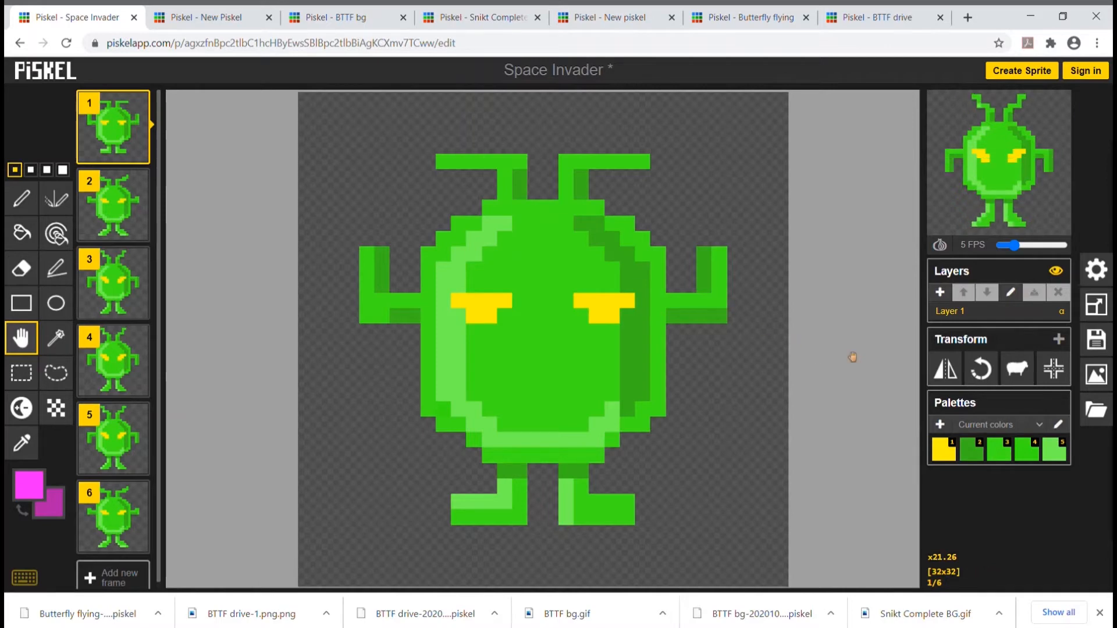
# Rotate frame 1 by 180 degrees in quarter turns, and by another 180 degrees to bring it back upright.
pyautogui.click(993, 374)
pyautogui.click(993, 374)
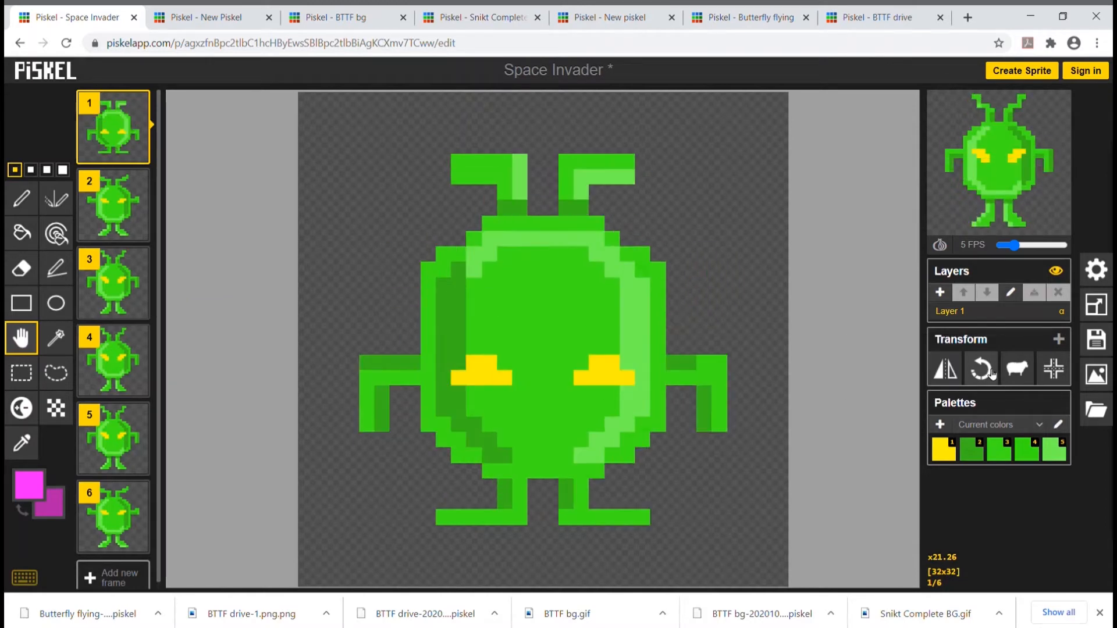
pyautogui.click(992, 374)
pyautogui.click(992, 374)
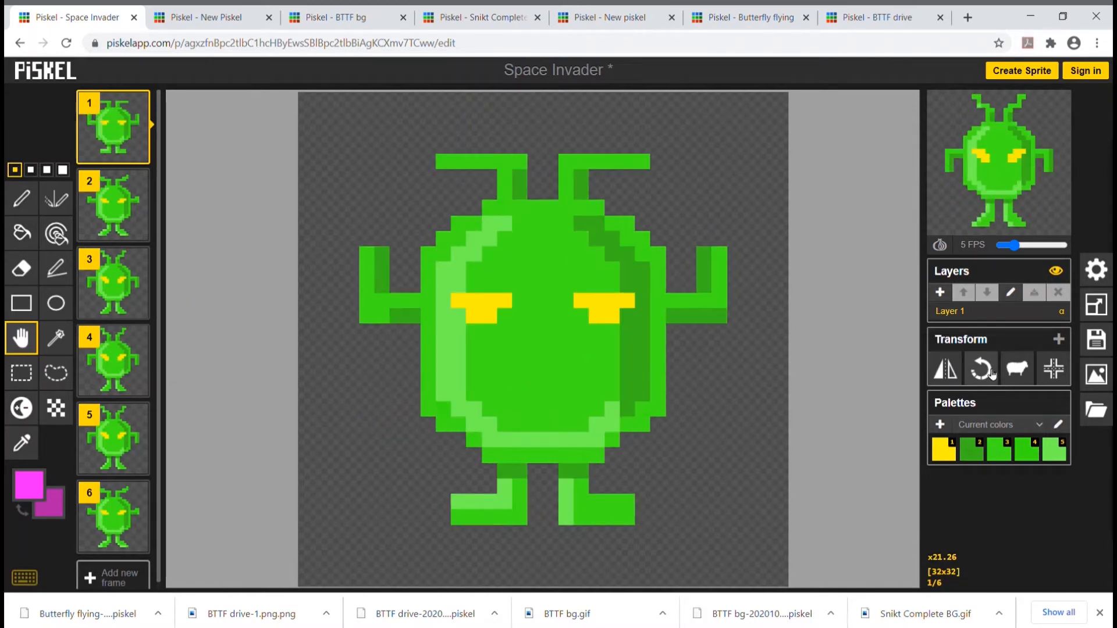
# Flip frames 1, 3 and 5 horizontally.
pyautogui.keyDown('alt'); pyautogui.click(945, 376); pyautogui.keyUp('alt')
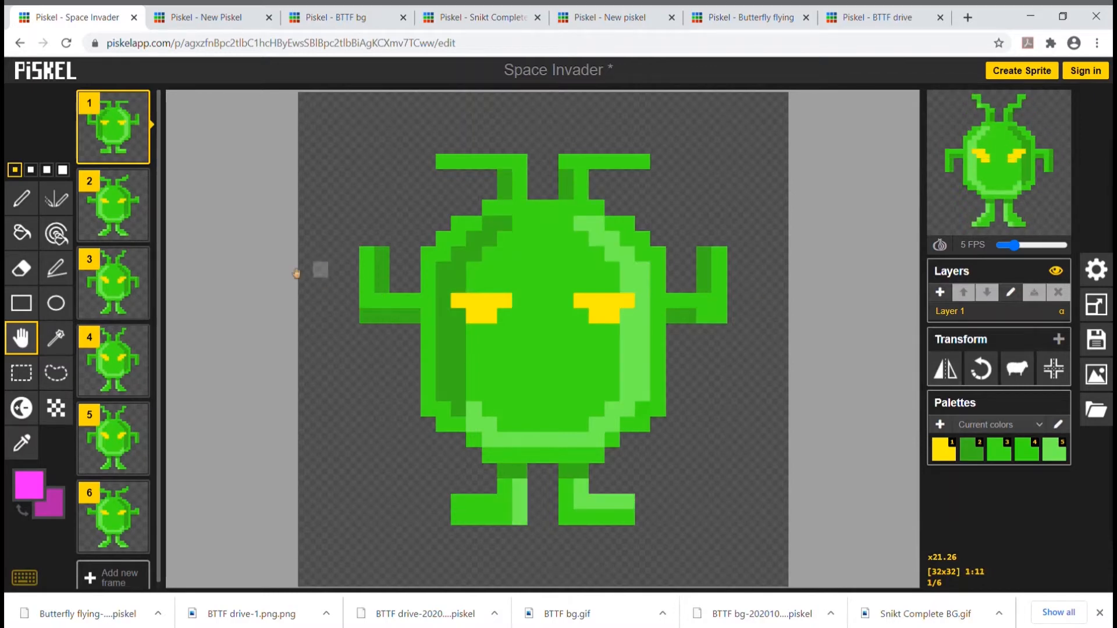
pyautogui.click(142, 288)
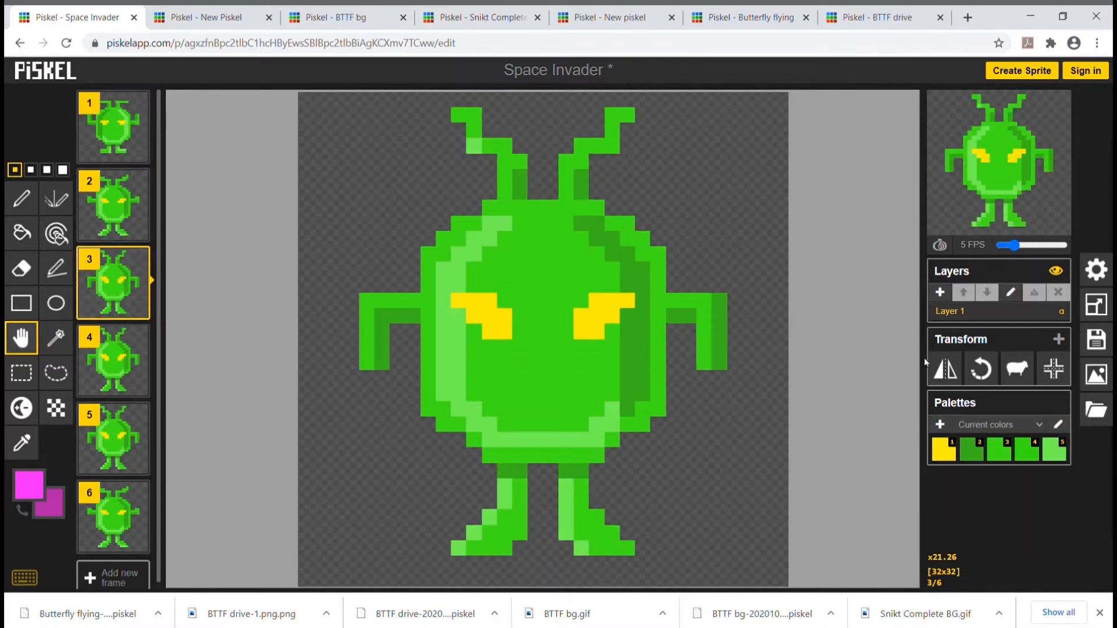
pyautogui.keyDown('alt'); pyautogui.click(947, 368); pyautogui.keyUp('alt')
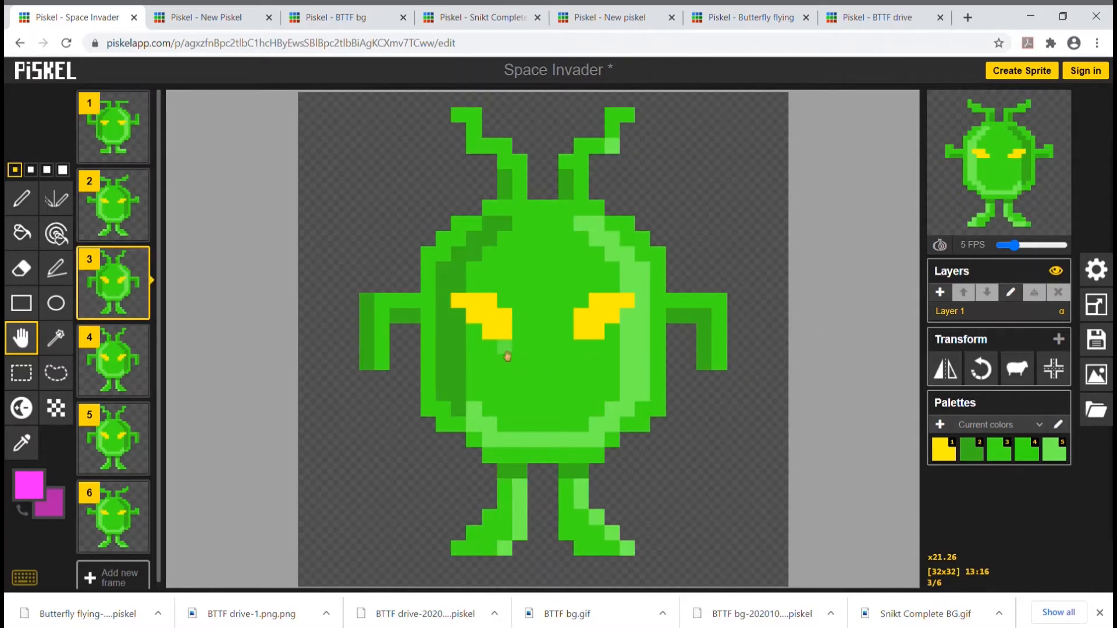
pyautogui.click(107, 433)
pyautogui.keyDown('alt'); pyautogui.click(945, 368); pyautogui.keyUp('alt')
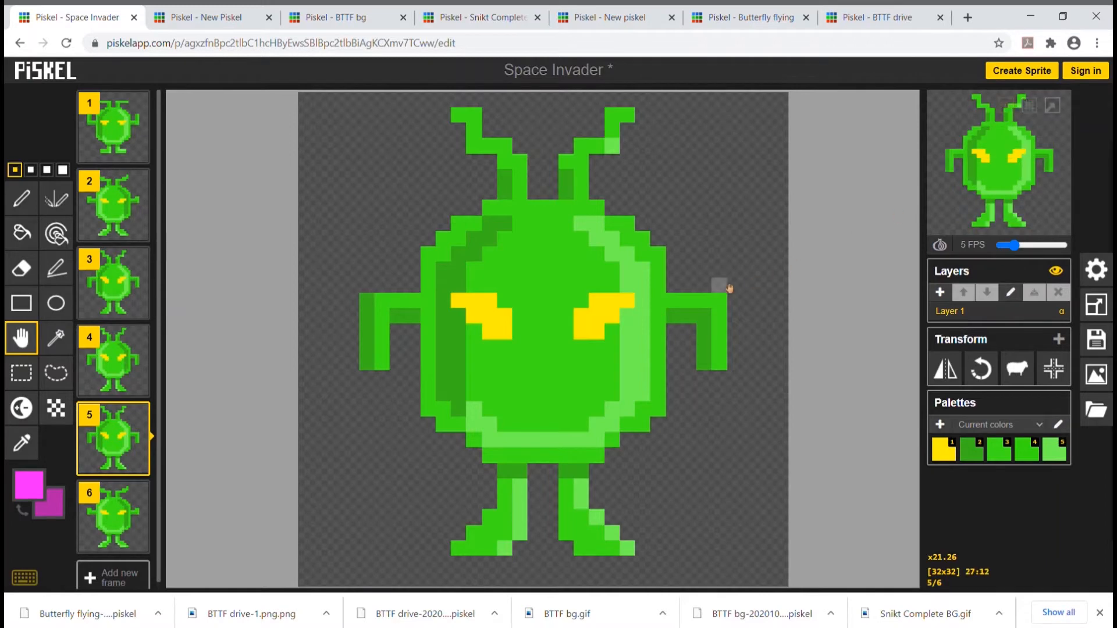
pyautogui.click(954, 373)
# Undo the horizontal flips and step back through frame 1's earlier quarter turns to its upright orientation.
pyautogui.hotkey('ctrl', 'z')
pyautogui.hotkey('ctrl', 'z')
pyautogui.hotkey('ctrl', 'z')
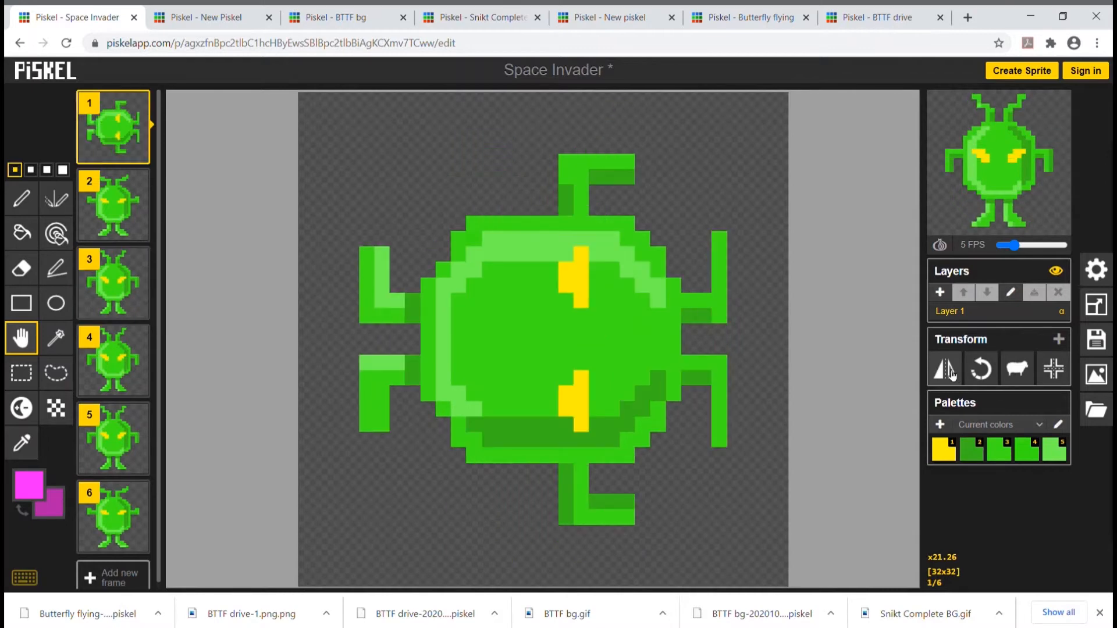
pyautogui.hotkey('ctrl', 'z')
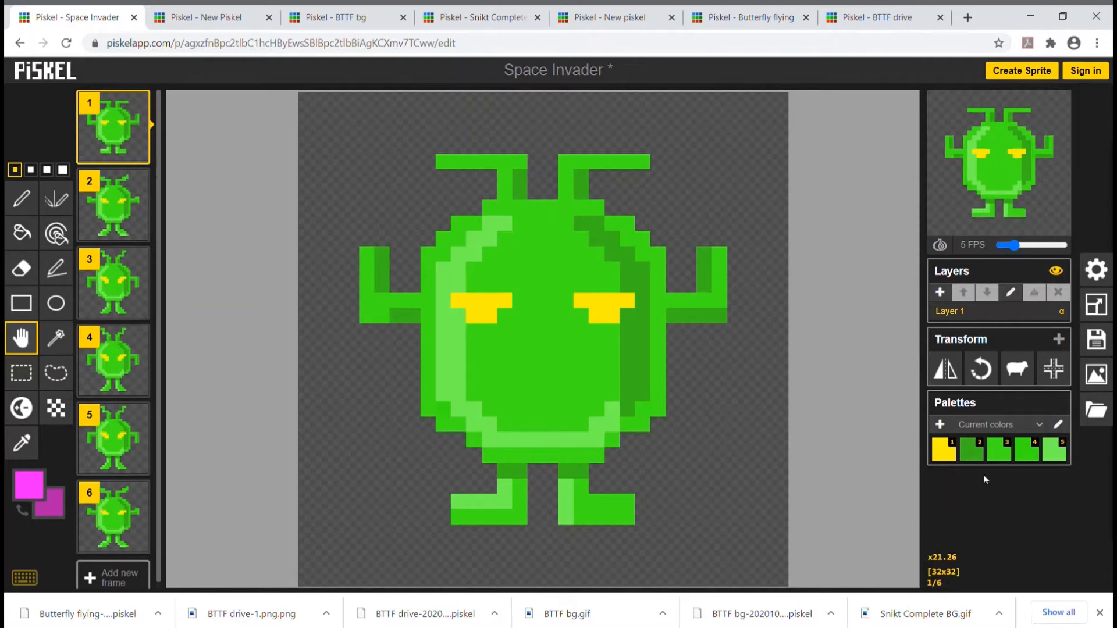
# Rotate frame 1 counter-clockwise in quarter turns through two full revolutions, ending upright.
pyautogui.click(987, 371)
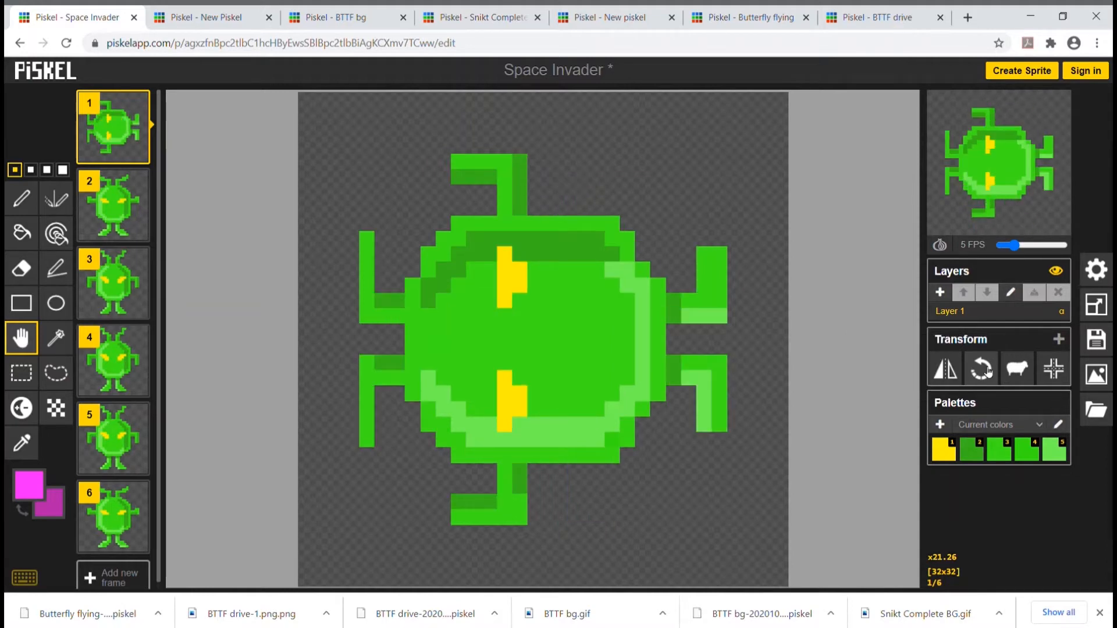
pyautogui.click(987, 371)
pyautogui.click(987, 371)
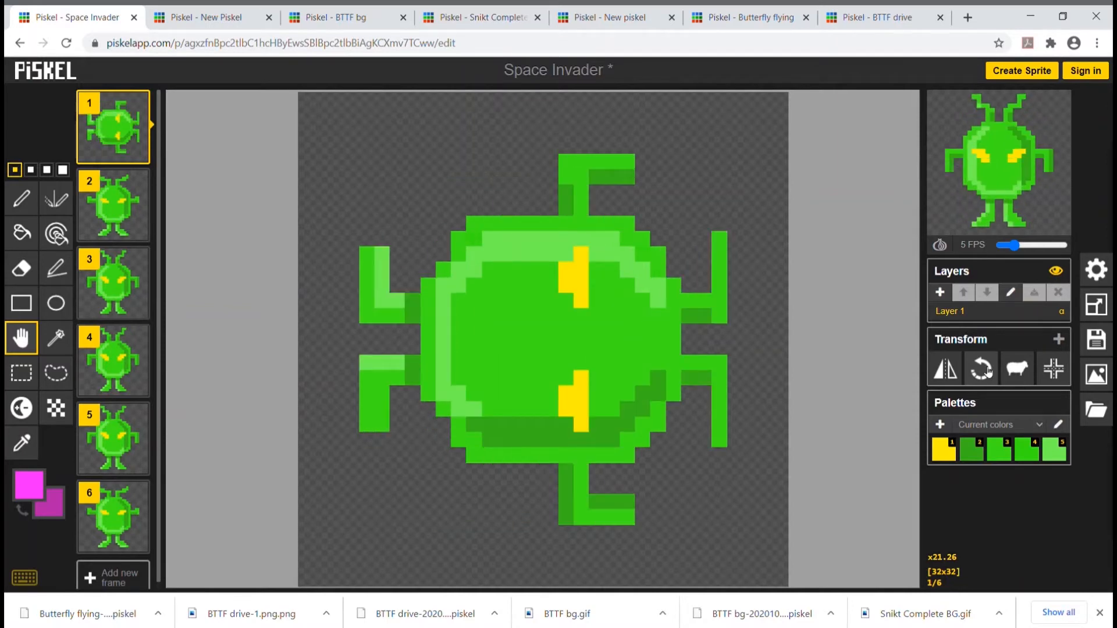
pyautogui.click(987, 371)
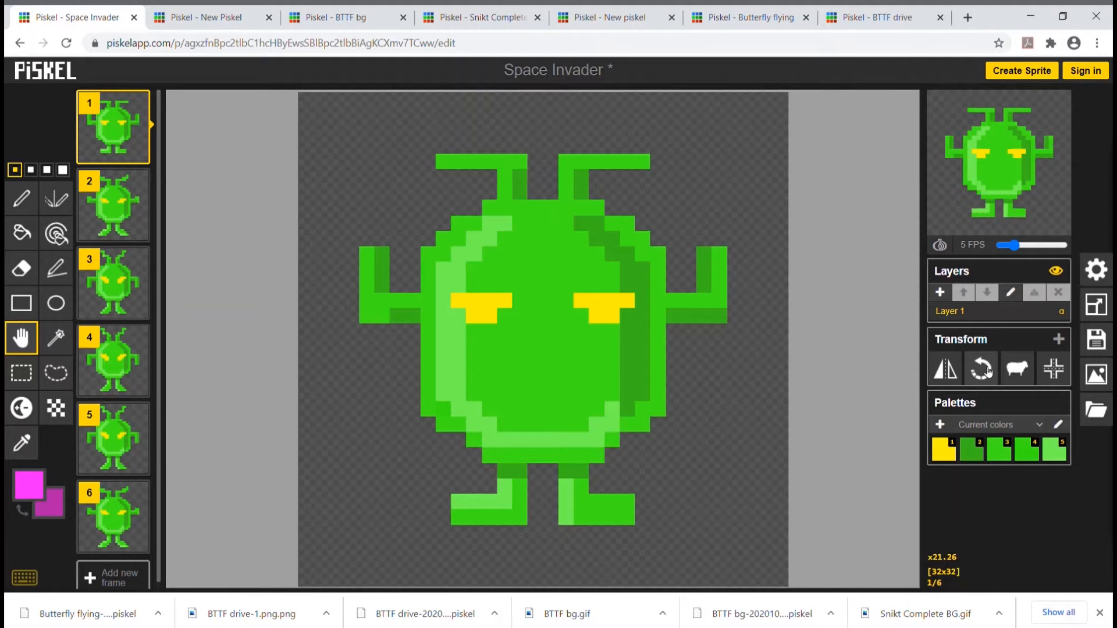
pyautogui.click(981, 368)
pyautogui.click(981, 368)
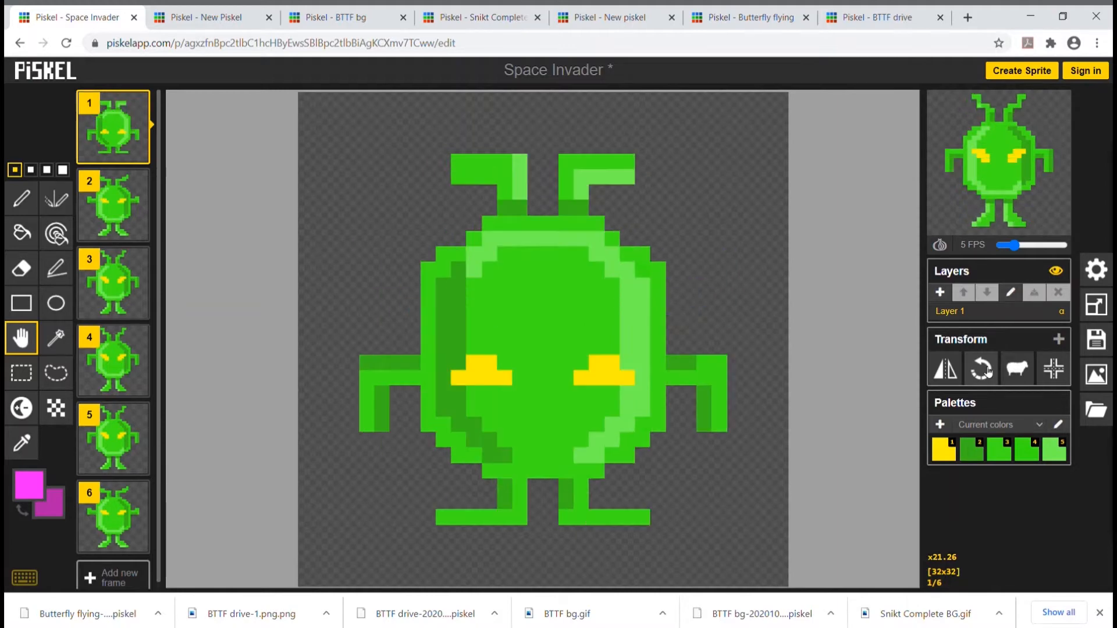
pyautogui.click(982, 369)
pyautogui.click(982, 368)
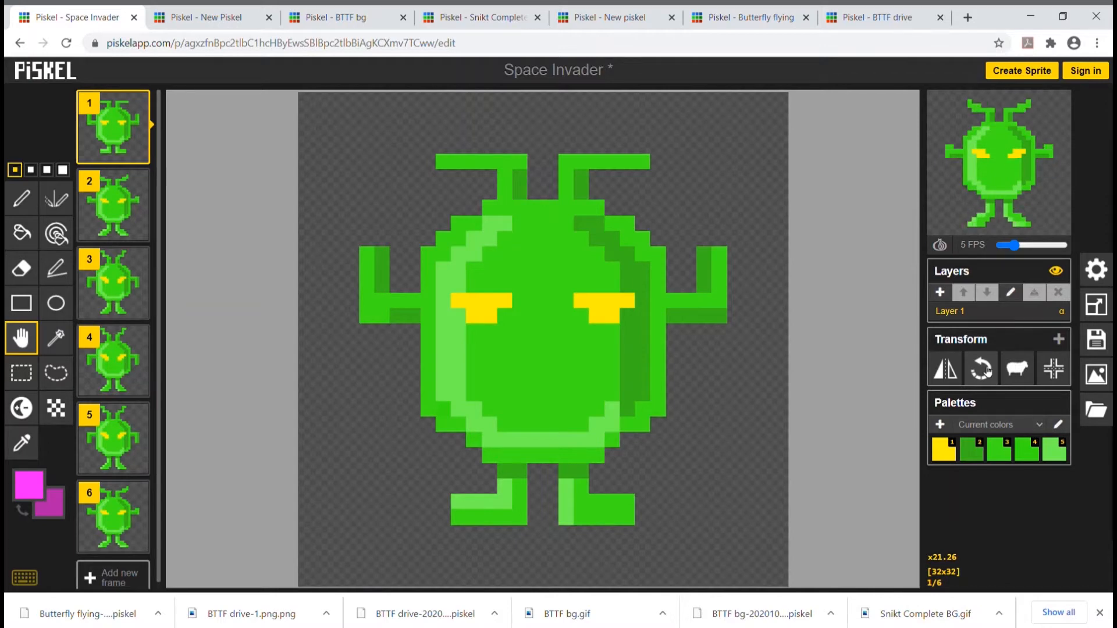
# Rotate frame 2 counter-clockwise by 90 degrees, turn frame 3 by 180 degrees, and turn frame 4 until its antennae point right.
pyautogui.click(120, 211)
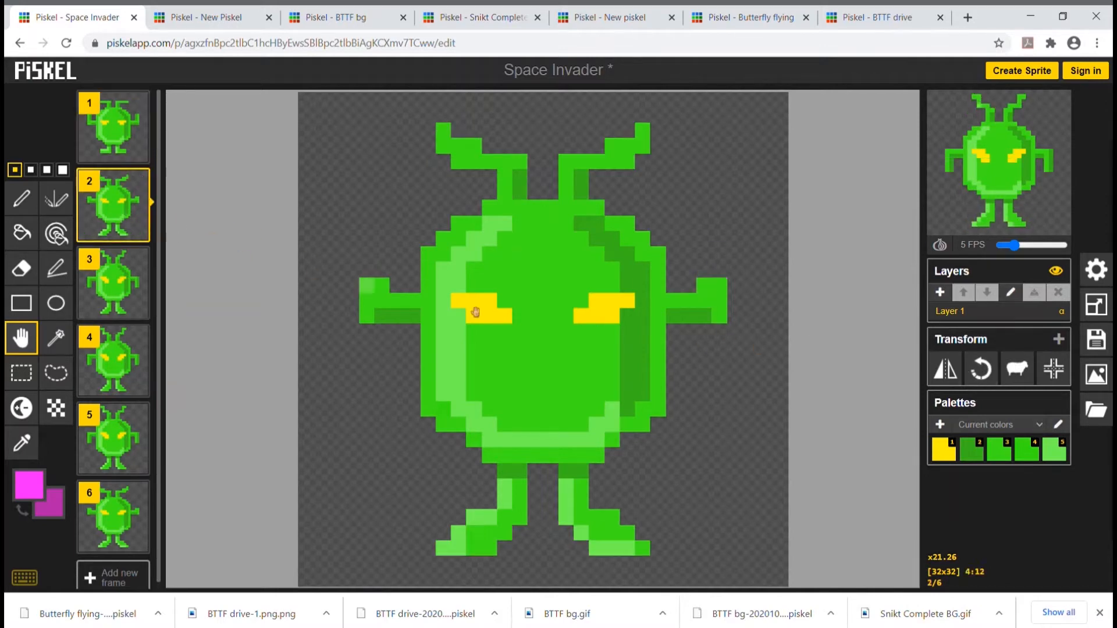
pyautogui.click(982, 368)
pyautogui.click(113, 283)
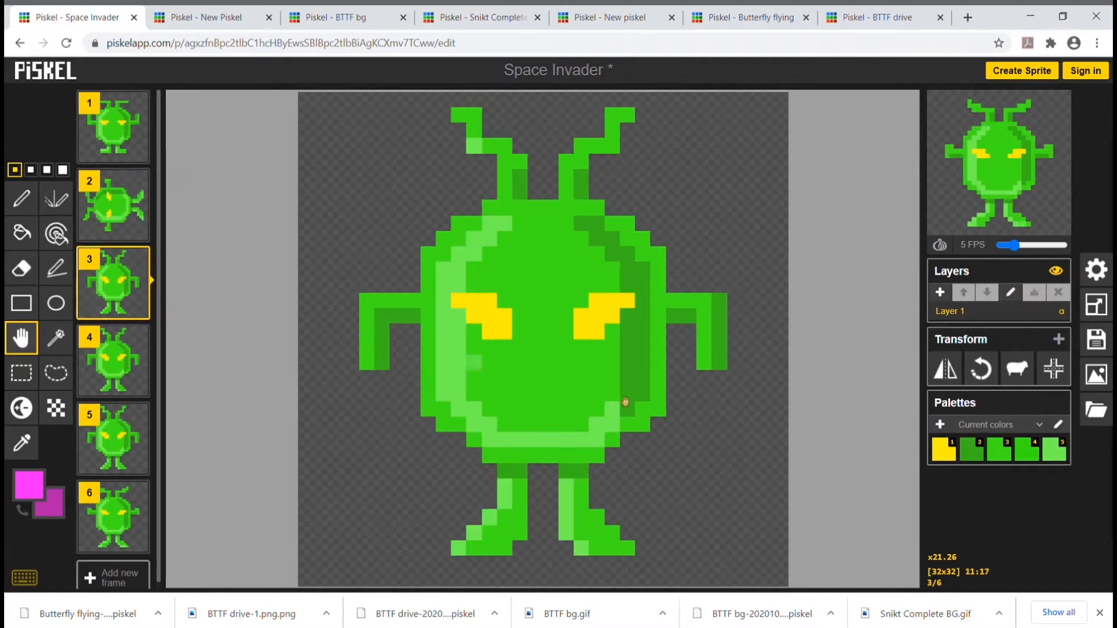
pyautogui.click(982, 369)
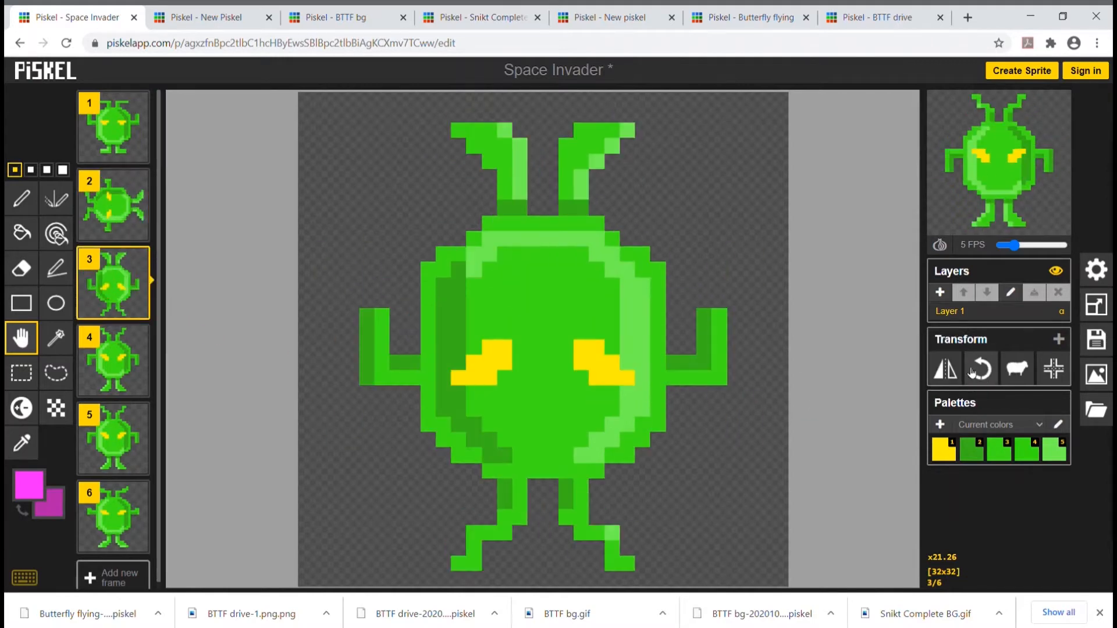
pyautogui.click(114, 361)
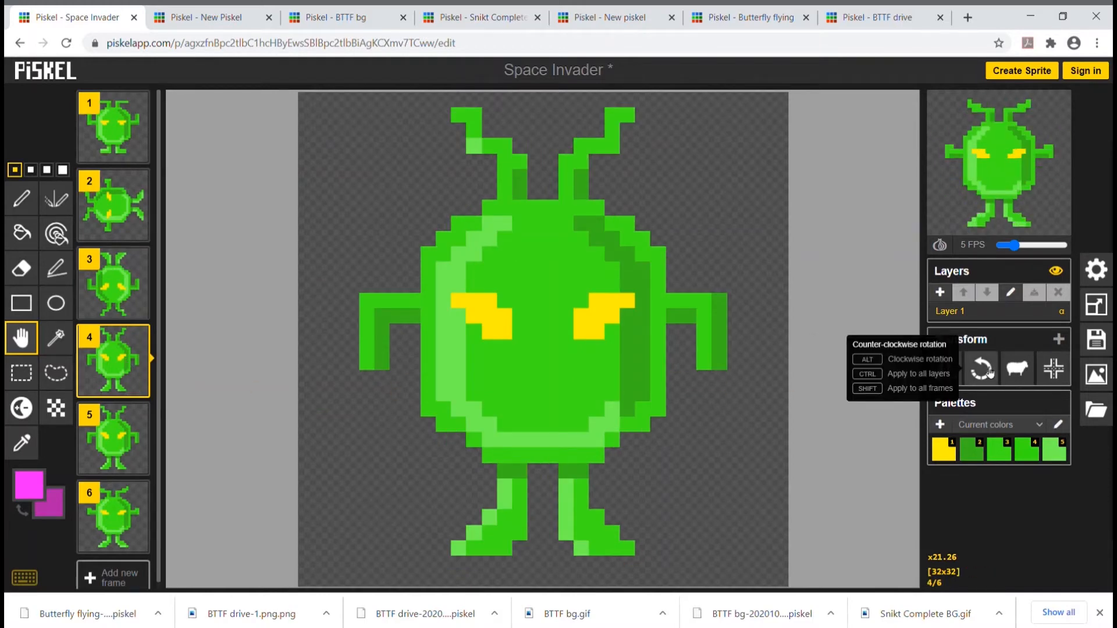
pyautogui.click(990, 373)
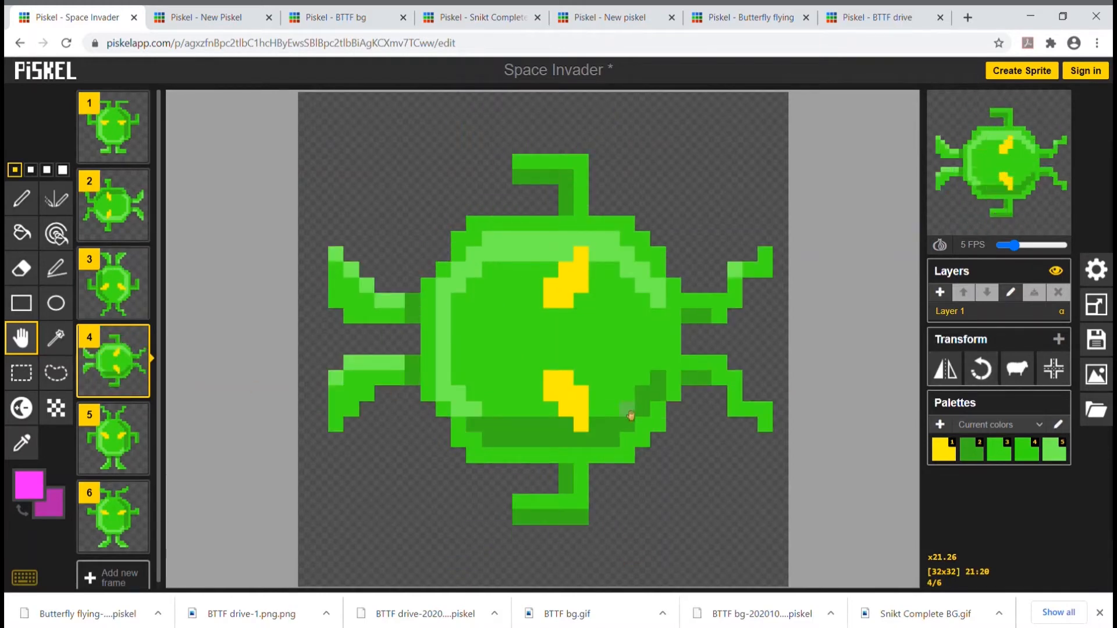
# Turn the sprite in frame 5 upside down.
pyautogui.click(118, 445)
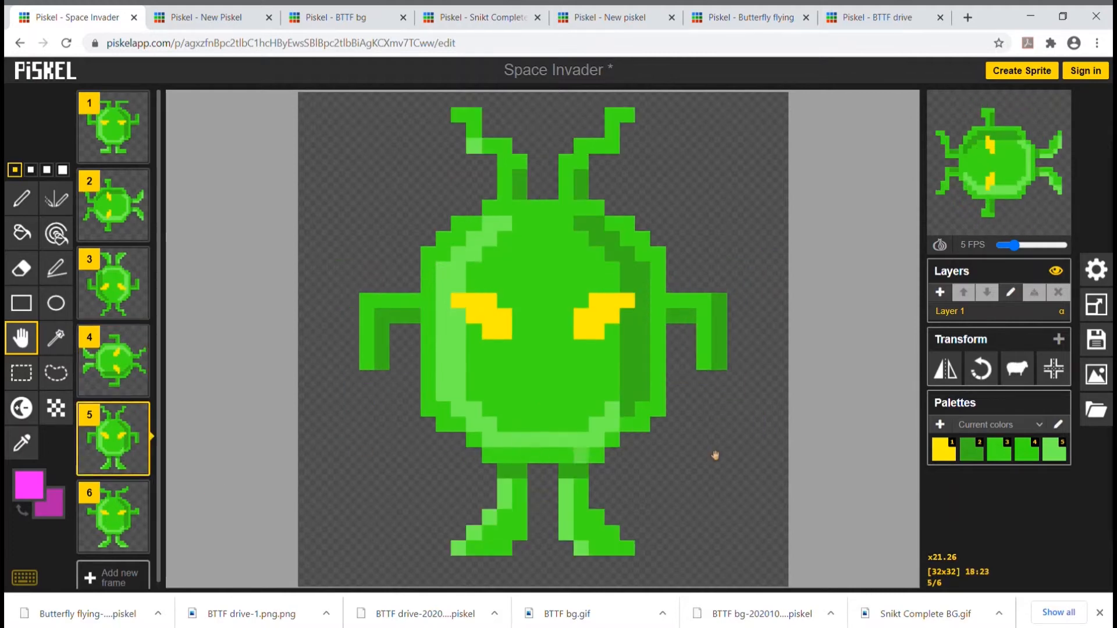
pyautogui.click(947, 369)
pyautogui.keyDown('alt'); pyautogui.click(947, 369); pyautogui.keyUp('alt')
pyautogui.keyDown('alt'); pyautogui.click(947, 369); pyautogui.keyUp('alt')
# Rotate frame 6 counter-clockwise in five quarter turns, leaving its antennae pointing left.
pyautogui.click(107, 538)
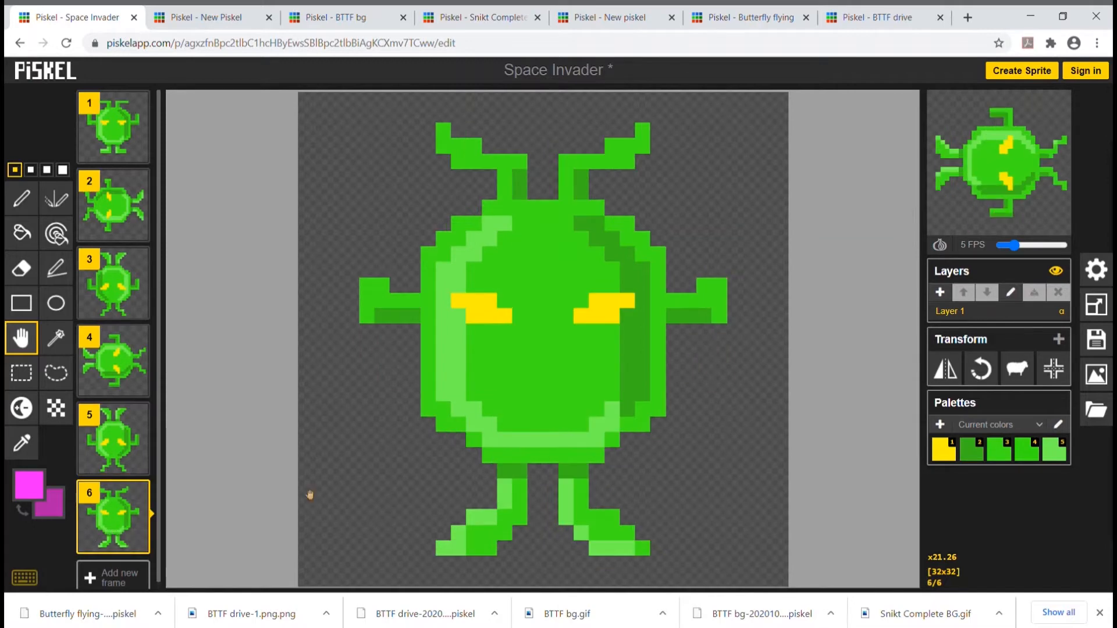
pyautogui.click(995, 367)
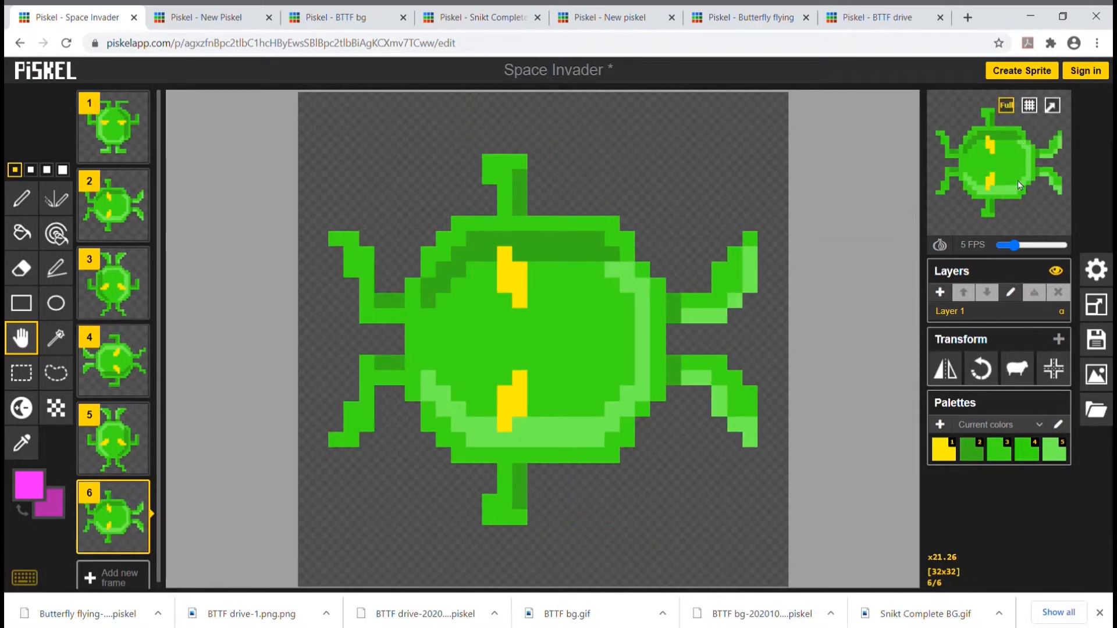
pyautogui.click(982, 368)
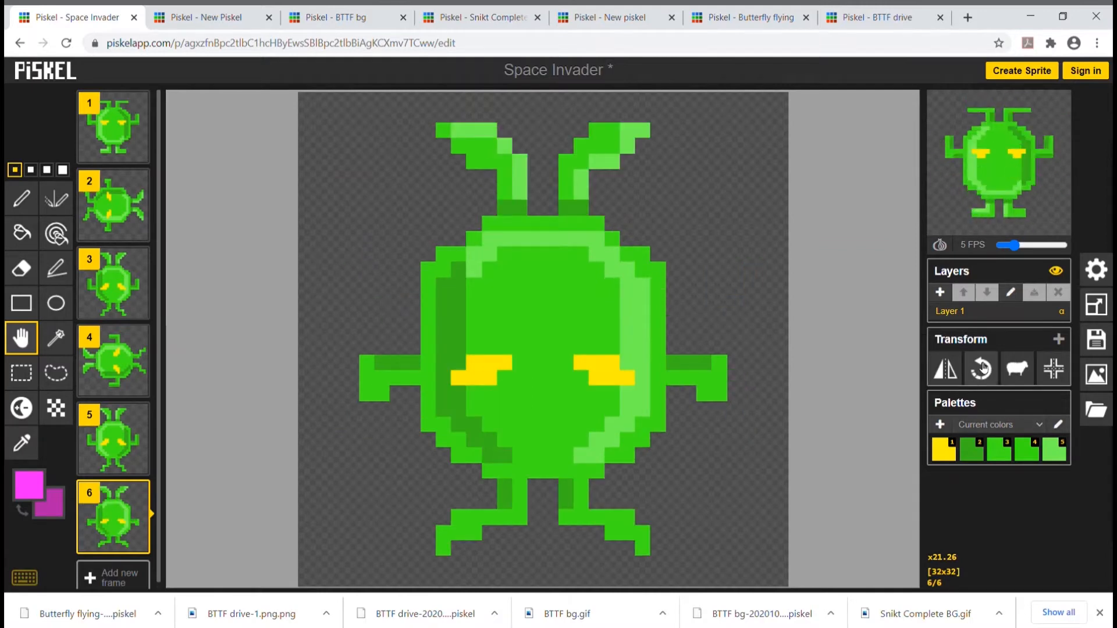
pyautogui.click(982, 368)
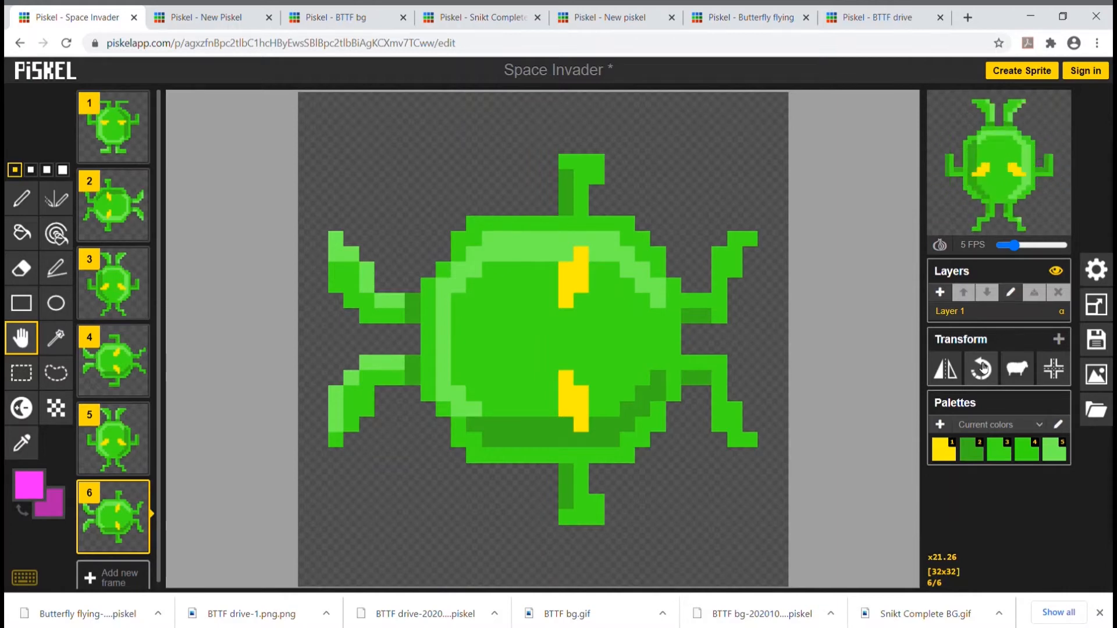
pyautogui.click(982, 368)
pyautogui.click(982, 368)
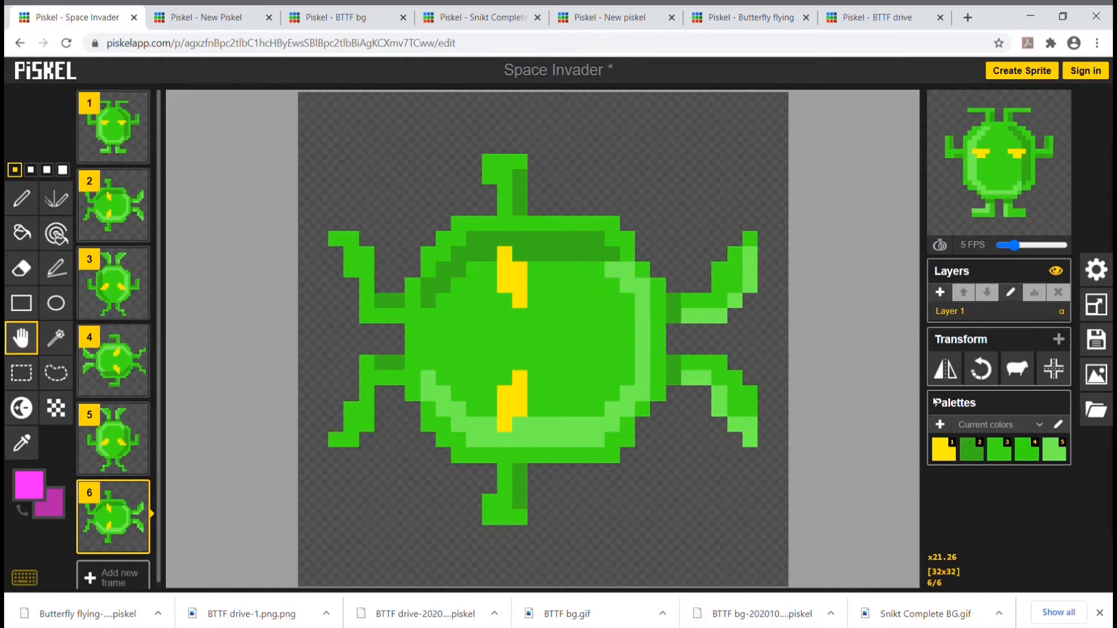
# Undo all the frame rotations until the sprite is upright in all six frames, ending on frame 1.
pyautogui.hotkey('ctrl', 'z')
pyautogui.hotkey('ctrl', 'z')
pyautogui.hotkey('ctrl', 'z')
pyautogui.hotkey('ctrl', 'z')
pyautogui.hotkey('ctrl', 'z')
pyautogui.hotkey('ctrl', 'z')
pyautogui.hotkey('ctrl', 'z')
pyautogui.hotkey('ctrl', 'z')
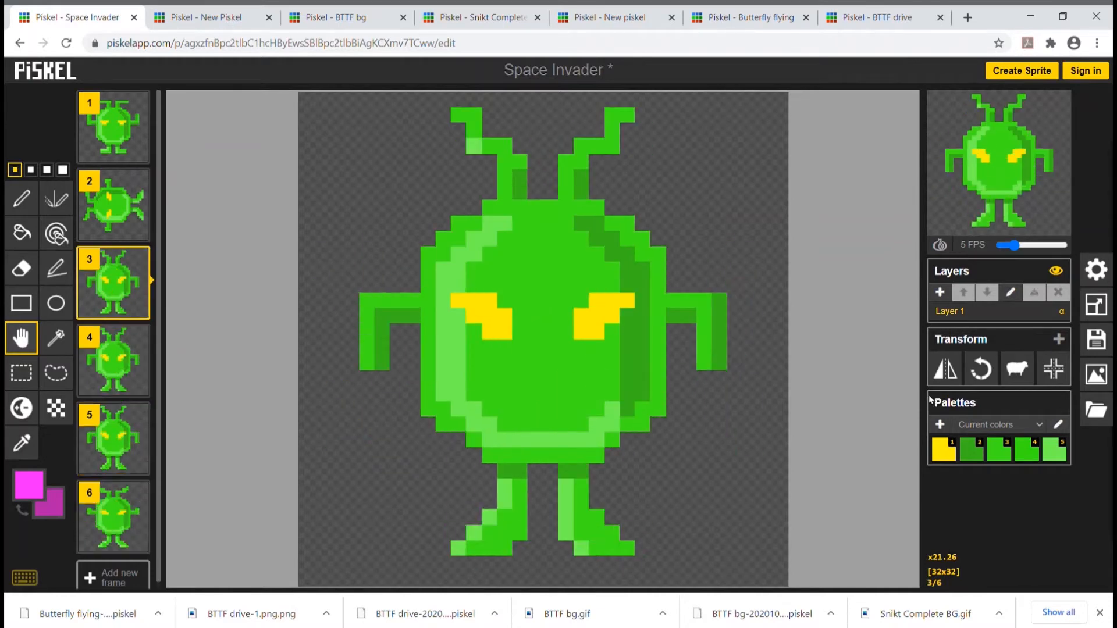
pyautogui.hotkey('ctrl', 'z')
pyautogui.hotkey('ctrl', 'z')
pyautogui.hotkey('ctrl', 'z')
pyautogui.hotkey('ctrl', 'z')
pyautogui.hotkey('ctrl', 'z')
pyautogui.hotkey('ctrl', 'z')
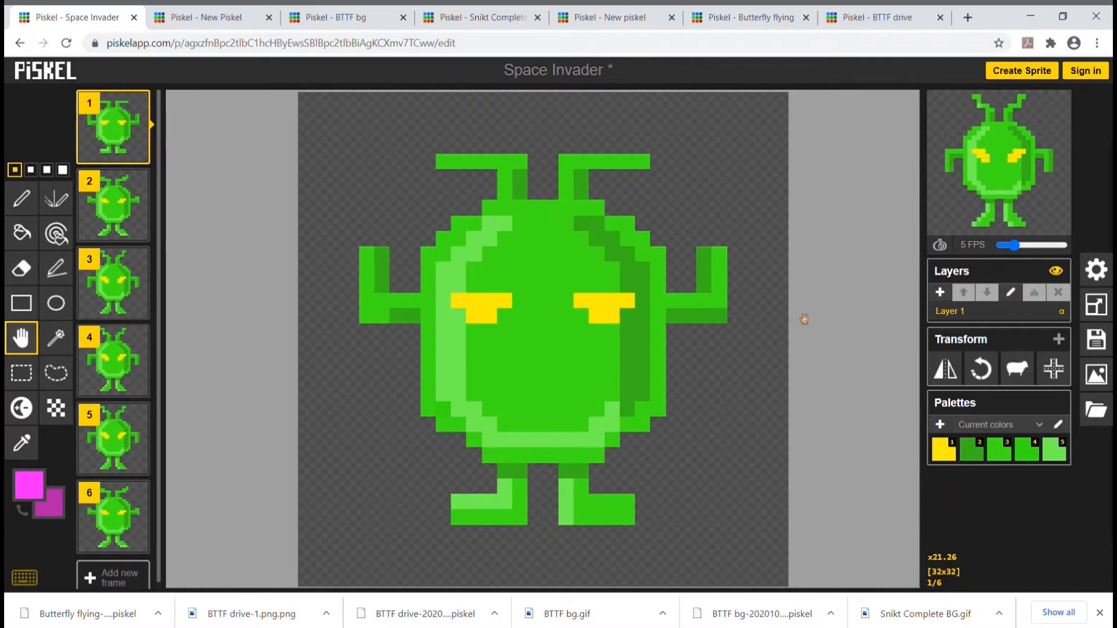
# Try cloning the artwork of frame 1, and of frame 4, to all frames, and restore the original animation.
pyautogui.moveTo(105, 114)
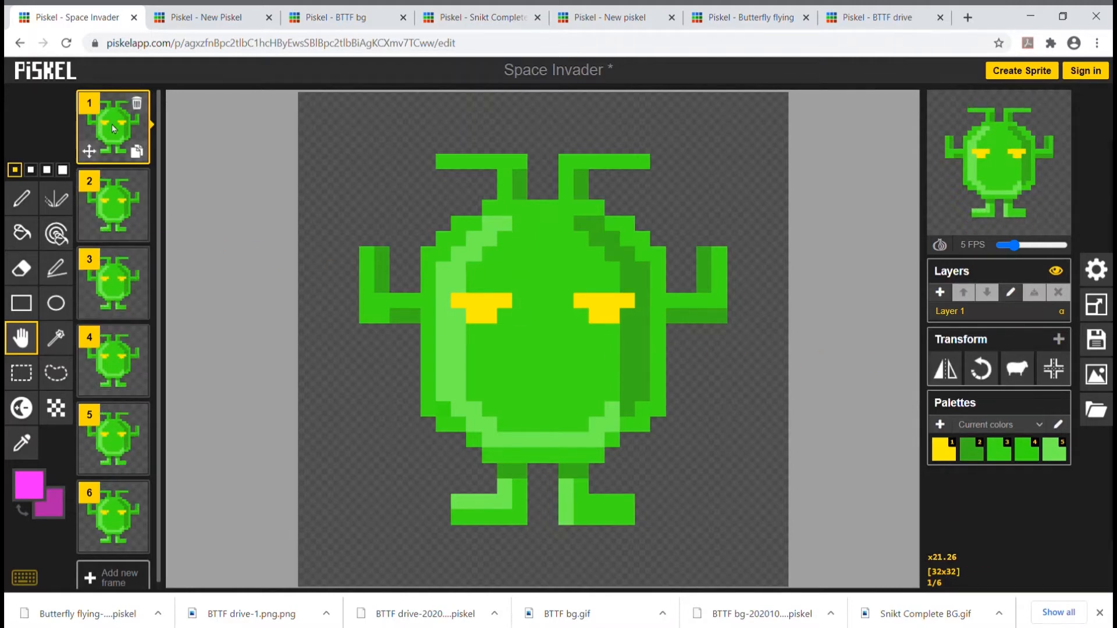
pyautogui.moveTo(1003, 189)
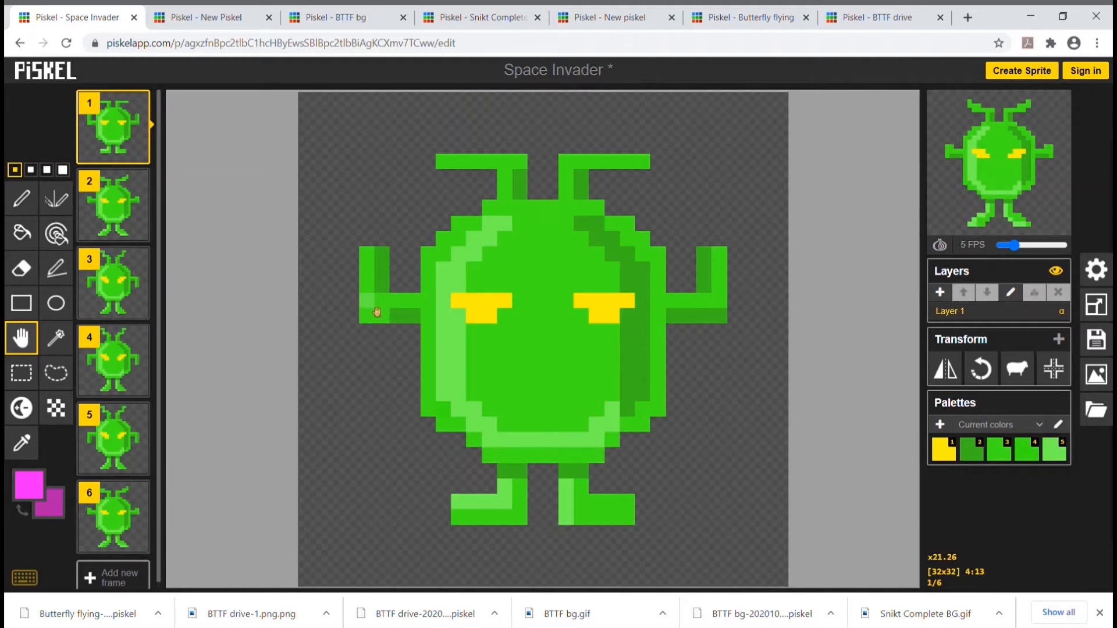
pyautogui.click(102, 346)
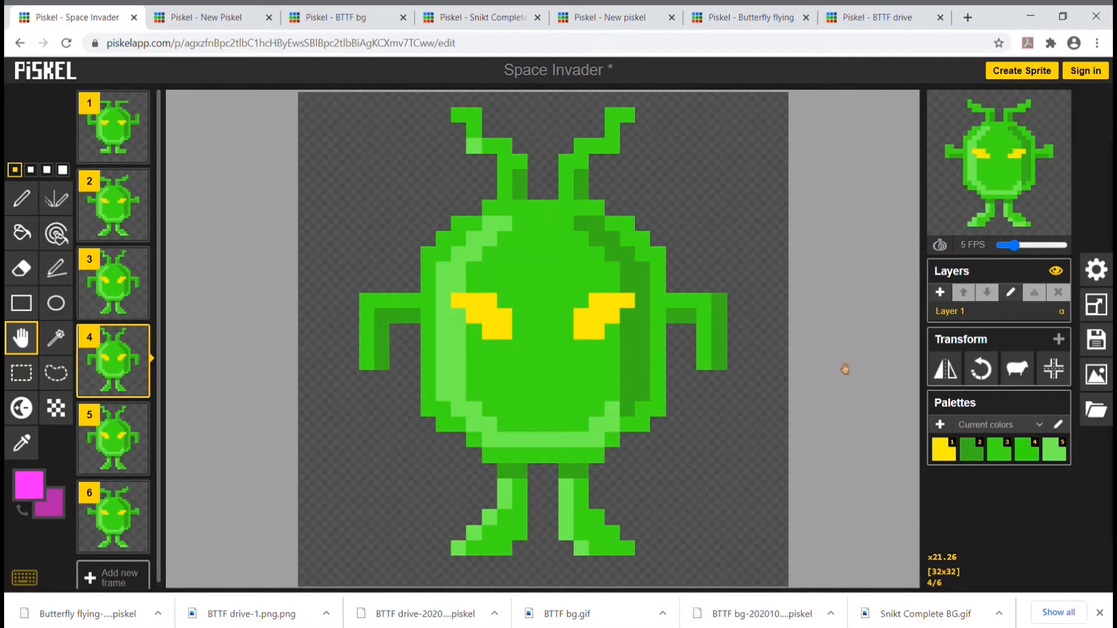
pyautogui.click(1027, 368)
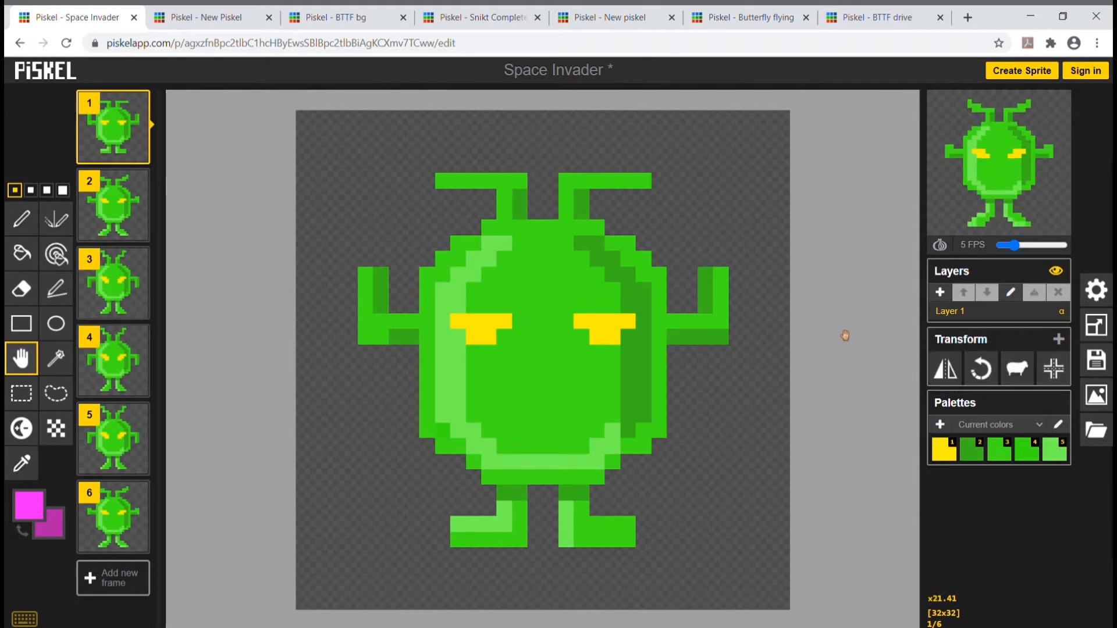
# Move the sprite off-centre in frames 1 to 3: up and left in frame 1, right and slightly up in frame 2, down and right in frame 3.
pyautogui.moveTo(583, 393); pyautogui.dragTo(542, 346)
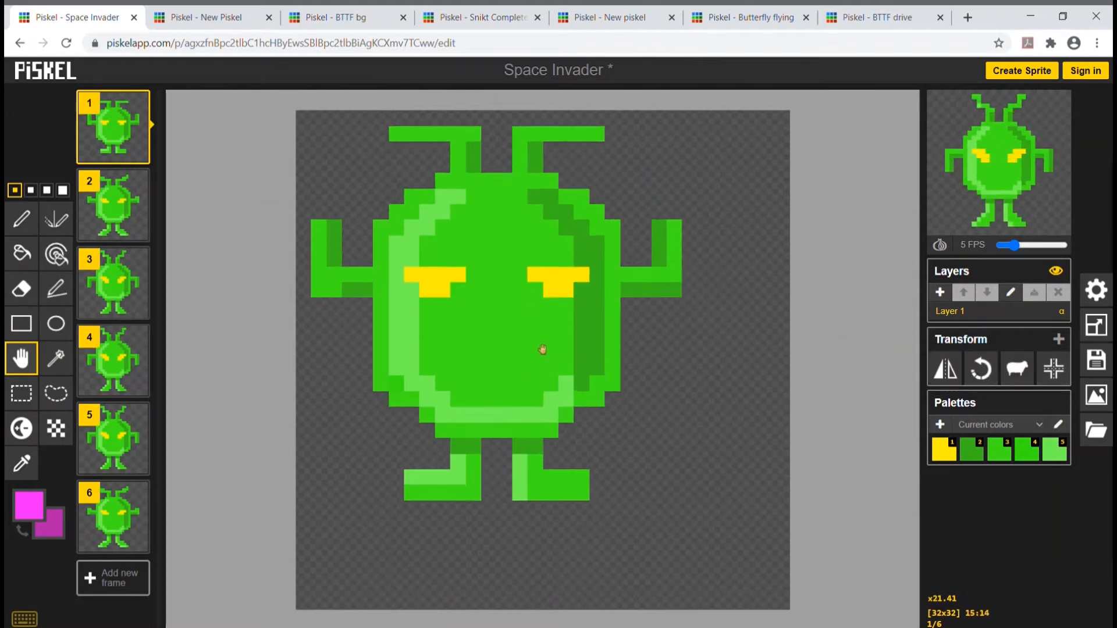
pyautogui.click(114, 207)
pyautogui.moveTo(495, 345); pyautogui.dragTo(548, 329)
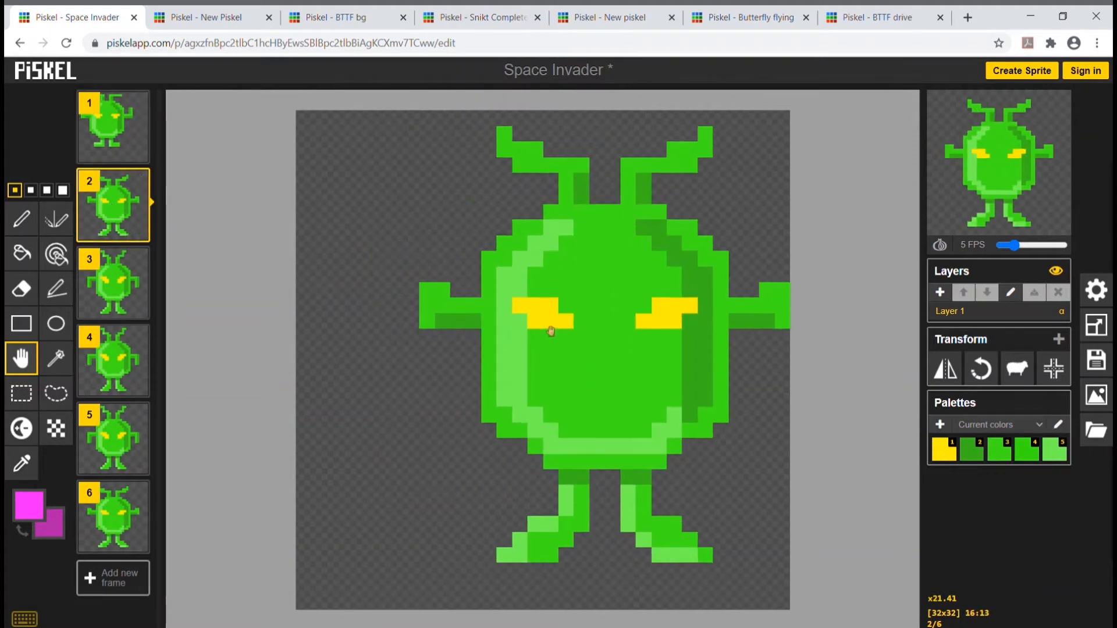
pyautogui.click(112, 282)
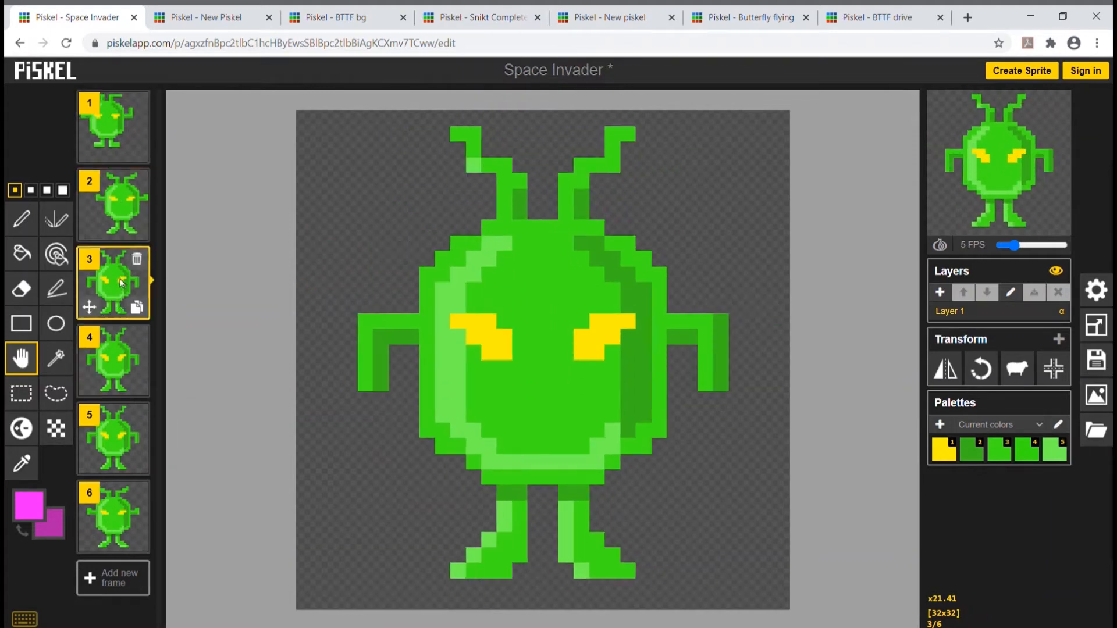
pyautogui.moveTo(516, 415); pyautogui.dragTo(535, 431)
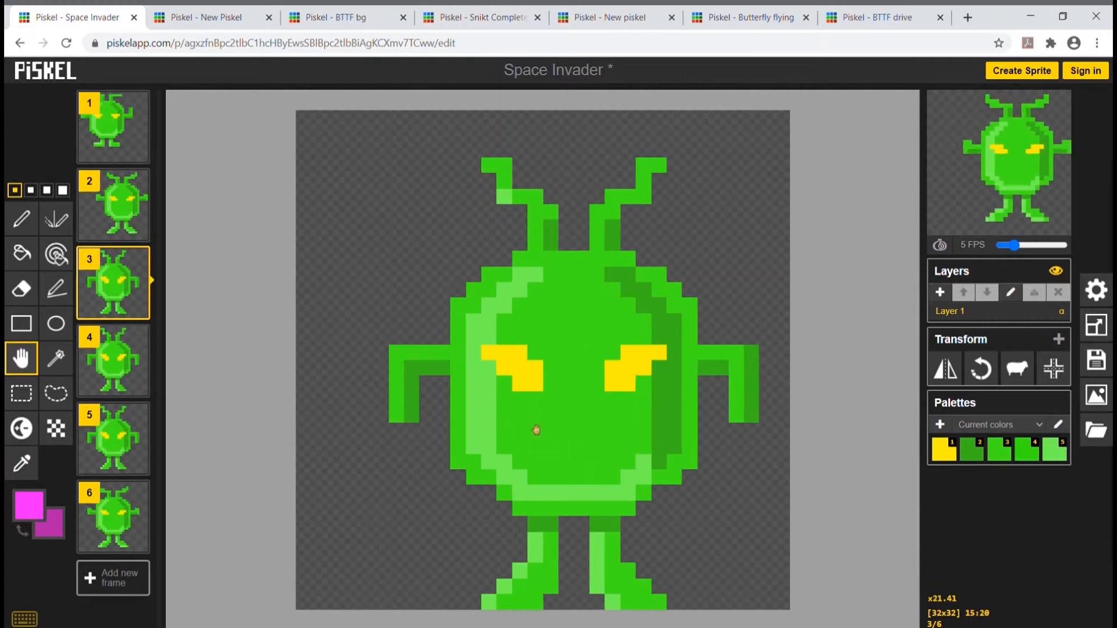
# Move the sprite off-centre in frames 4 to 6: down and left in frames 4 and 5, and slightly down in frame 6.
pyautogui.click(119, 356)
pyautogui.moveTo(411, 462); pyautogui.dragTo(377, 466)
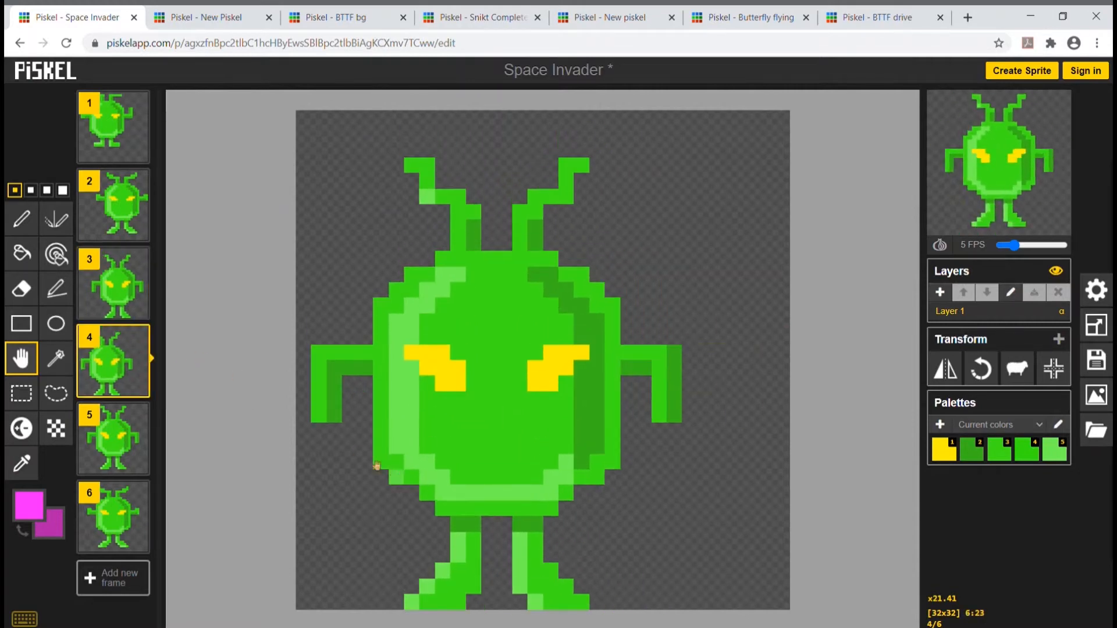
pyautogui.click(123, 442)
pyautogui.moveTo(464, 381); pyautogui.dragTo(402, 398)
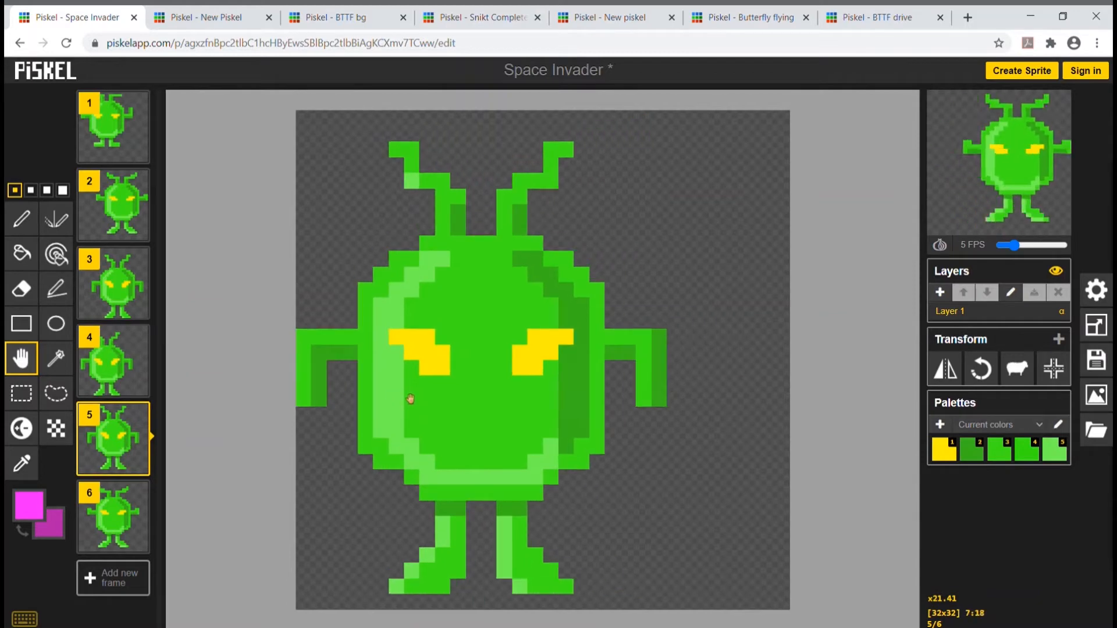
pyautogui.click(116, 505)
pyautogui.moveTo(543, 382); pyautogui.dragTo(563, 399)
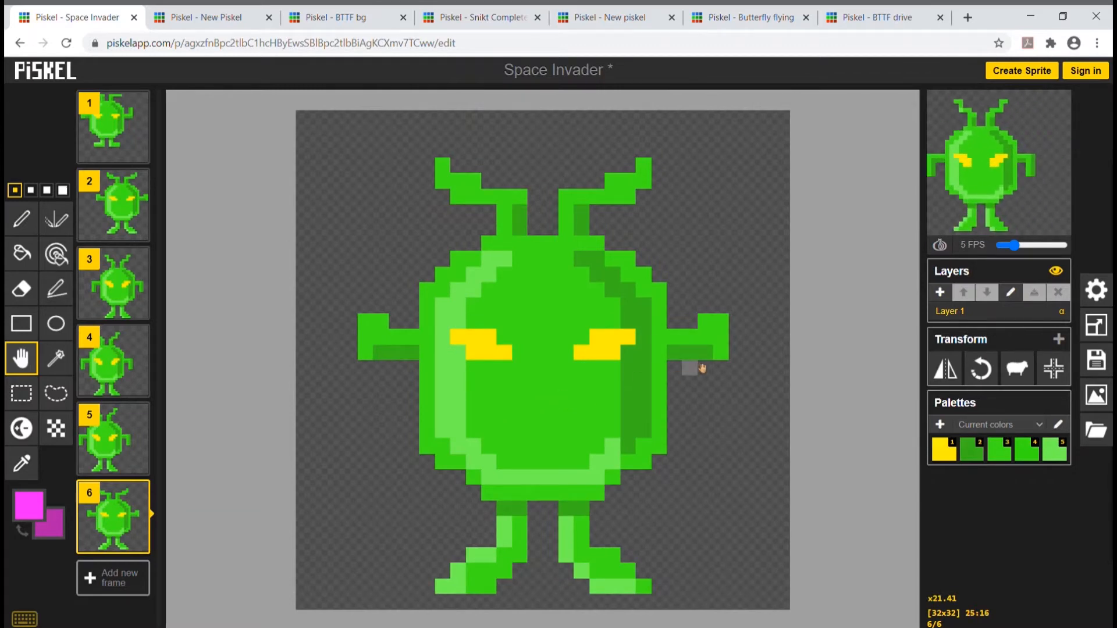
# Centre the sprite on the canvas in frame 1, and apply the same centring to all frames.
pyautogui.click(105, 135)
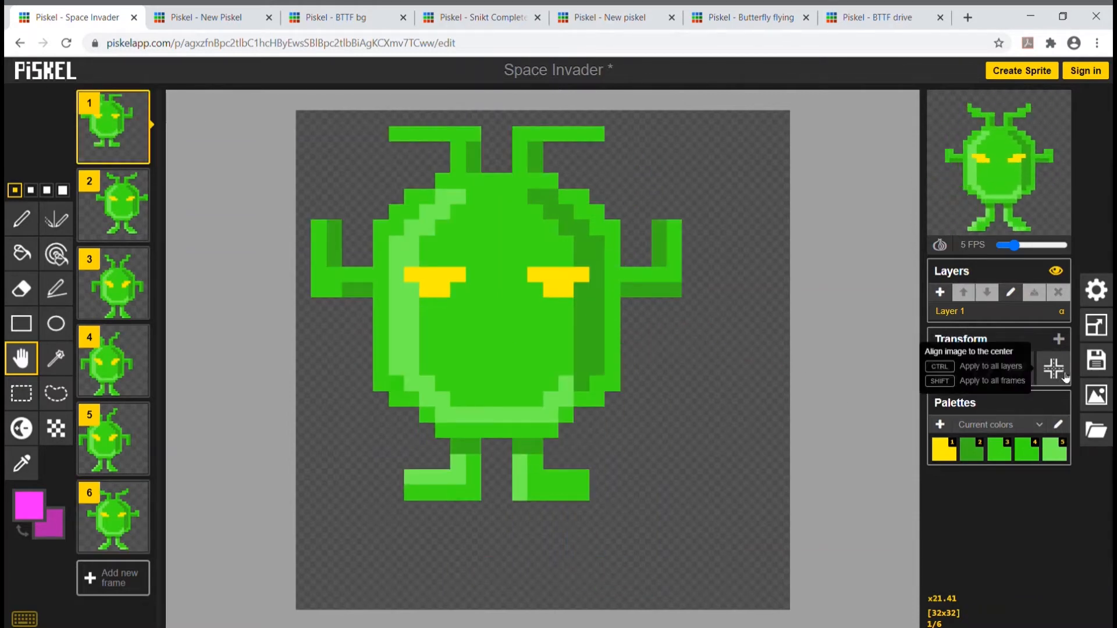
pyautogui.click(1063, 376)
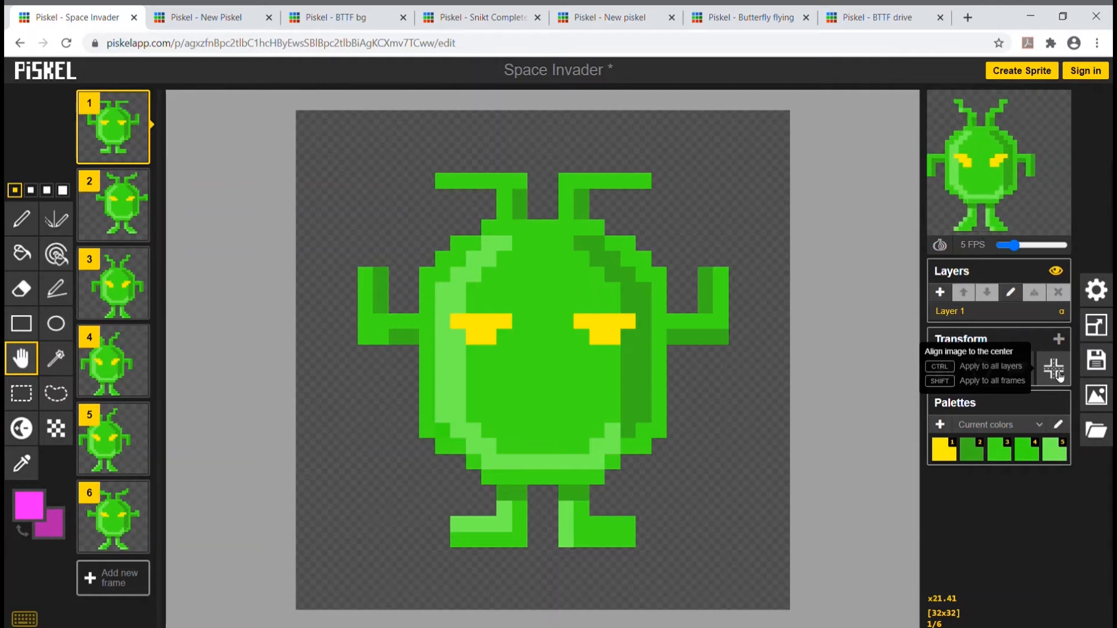
pyautogui.keyDown('shift'); pyautogui.click(1058, 376); pyautogui.keyUp('shift')
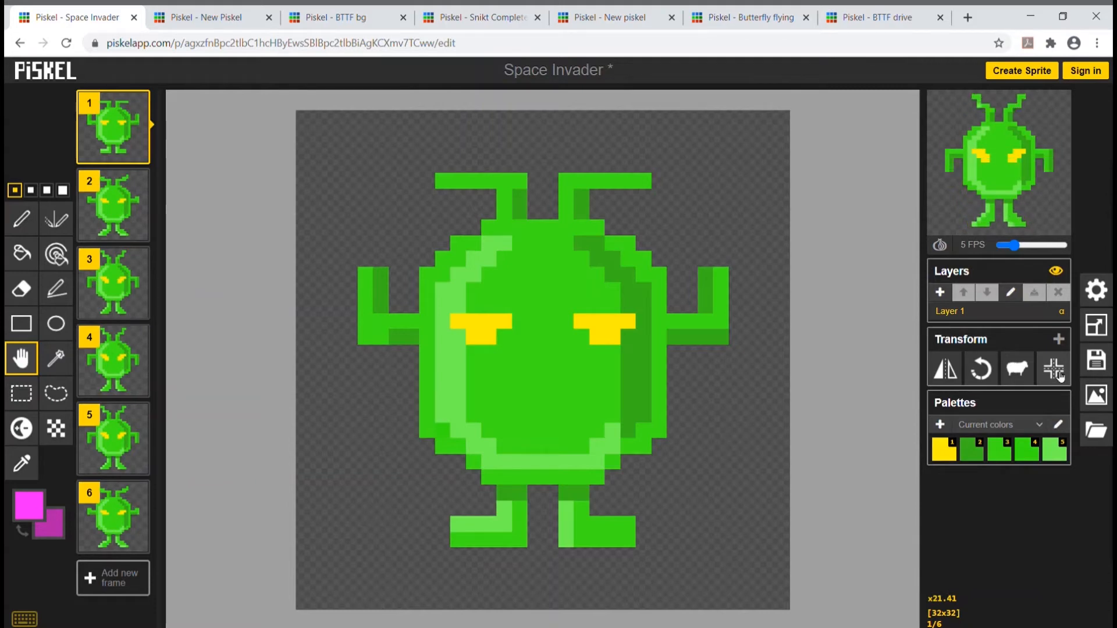
# Try cropping the Space Invader canvas to fit the sprite artwork.
pyautogui.click(1058, 342)
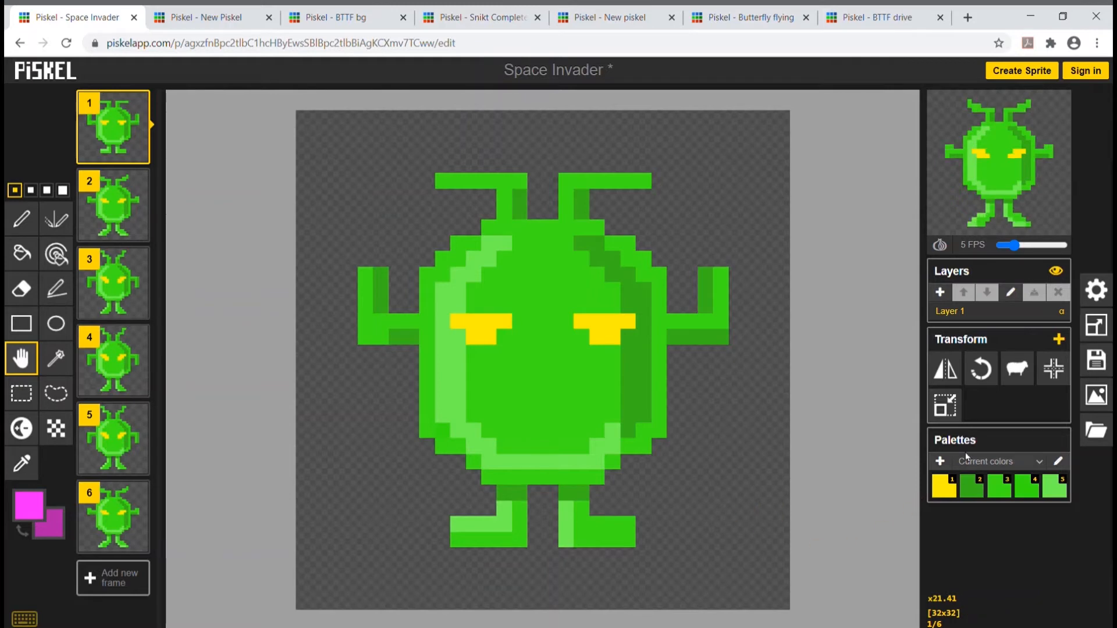
pyautogui.click(947, 406)
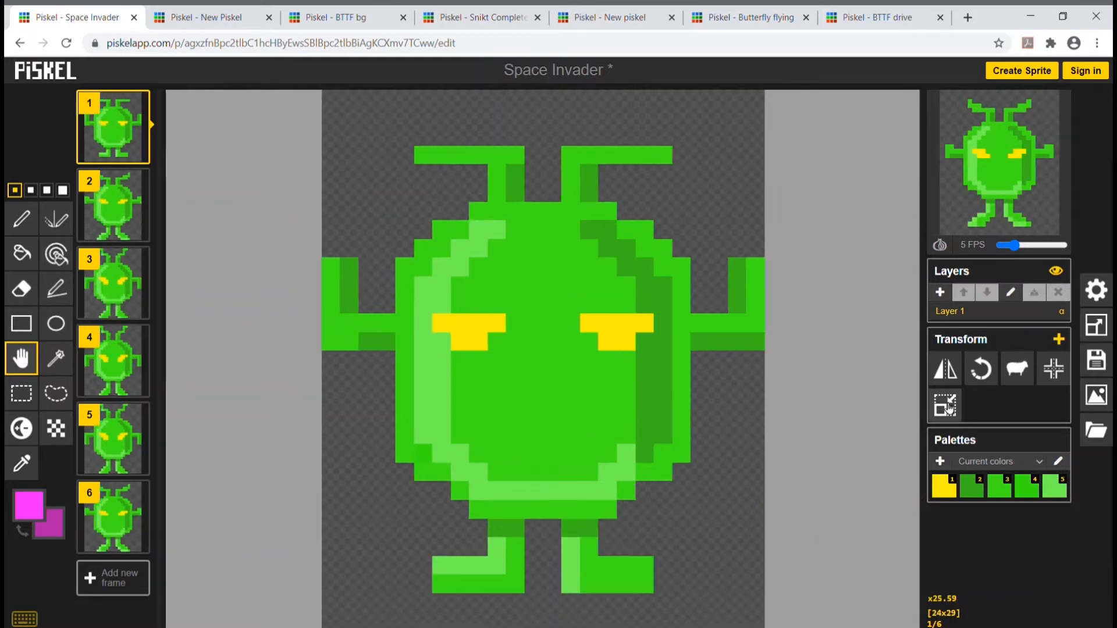
pyautogui.scroll(-1, 856, 401)
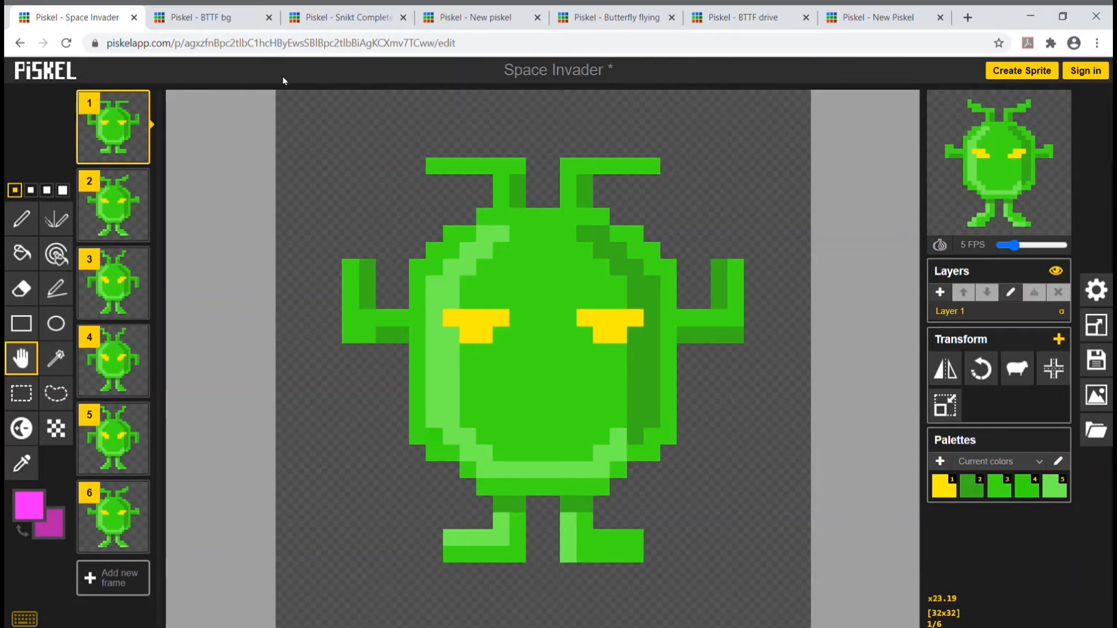
# Switch to the BTTF bg sprite and select Layer 2, which holds the blue background streaks.
pyautogui.click(228, 18)
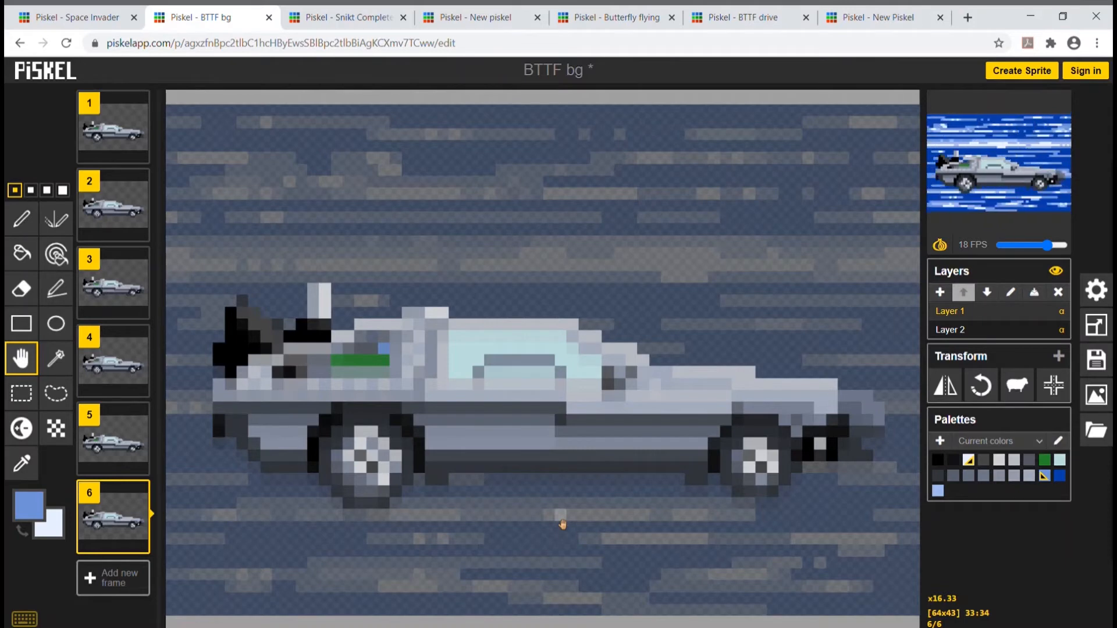
pyautogui.moveTo(124, 340)
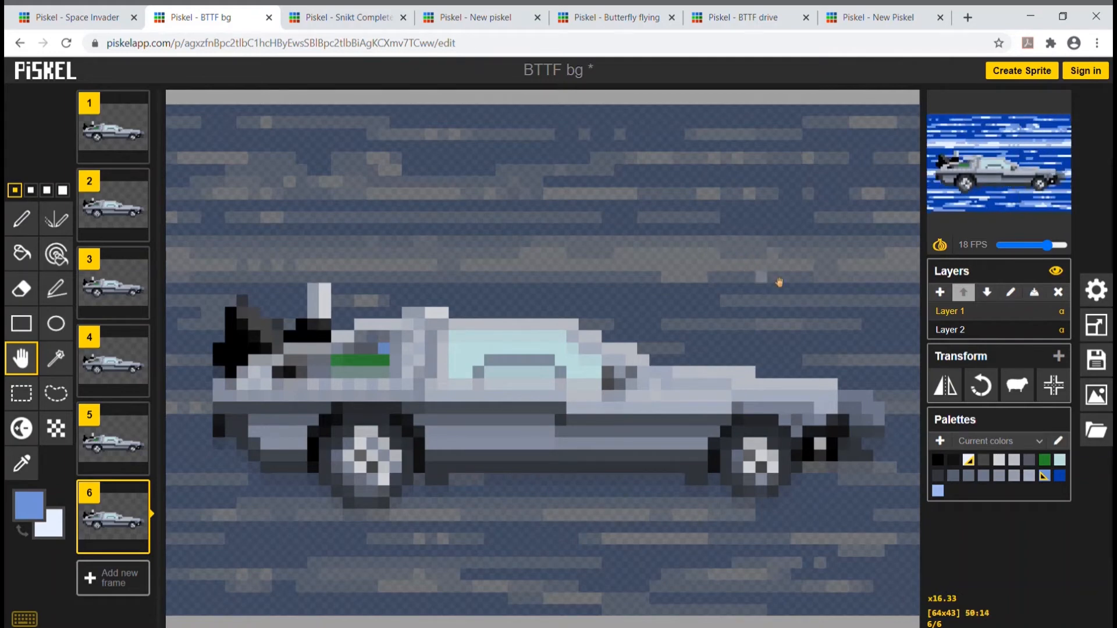
pyautogui.click(992, 332)
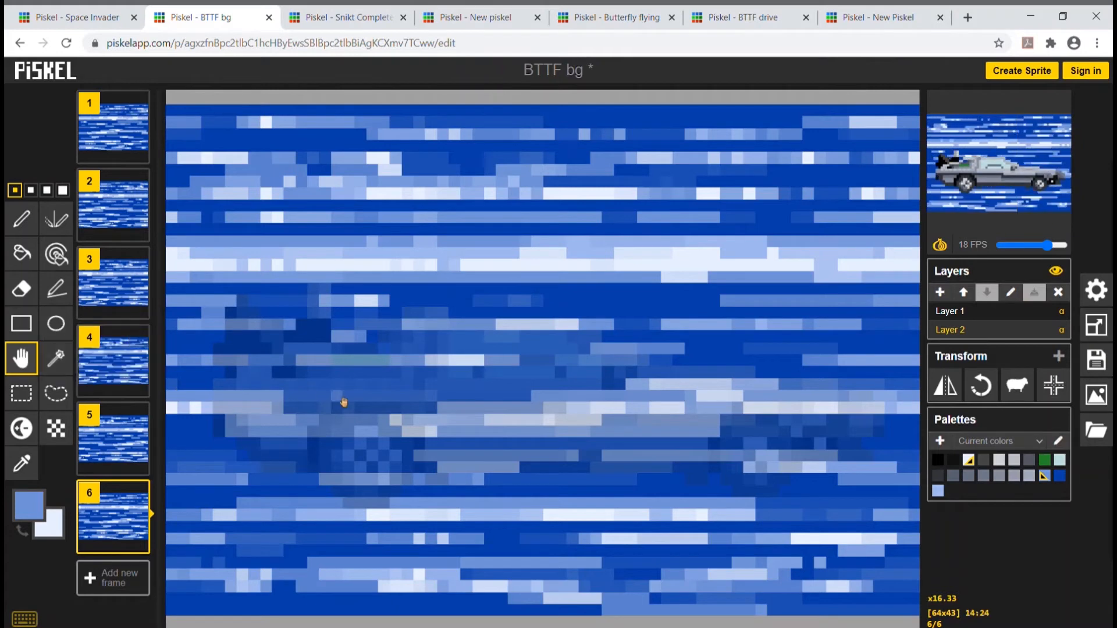
# Try moving the background streaks to the left in frame 6, and undo the move.
pyautogui.moveTo(724, 376); pyautogui.dragTo(614, 377)
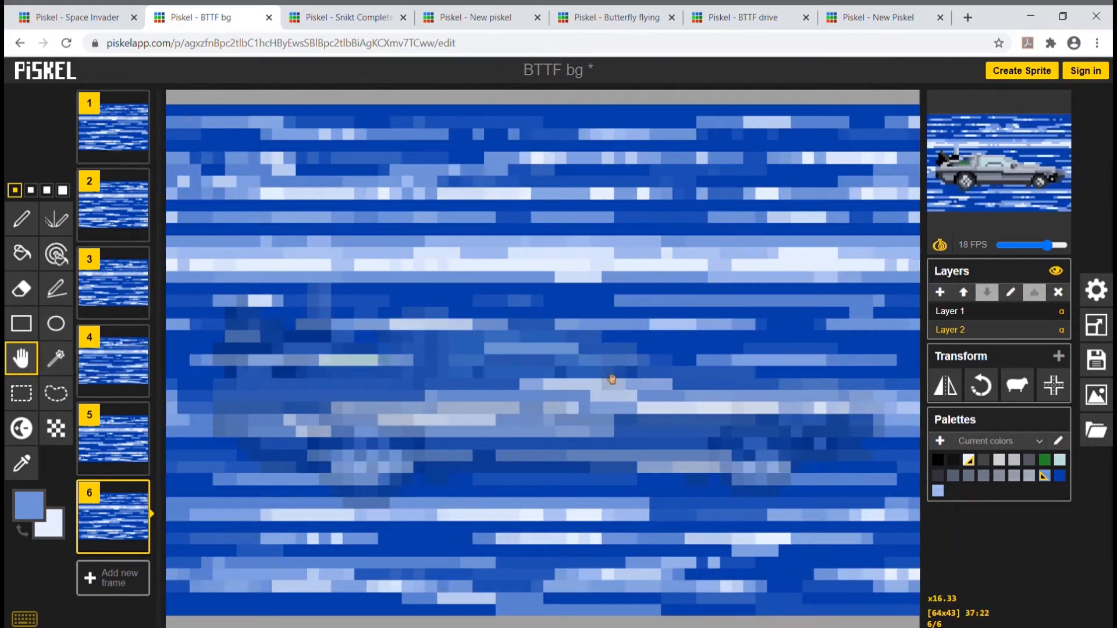
pyautogui.hotkey('ctrl', 'z')
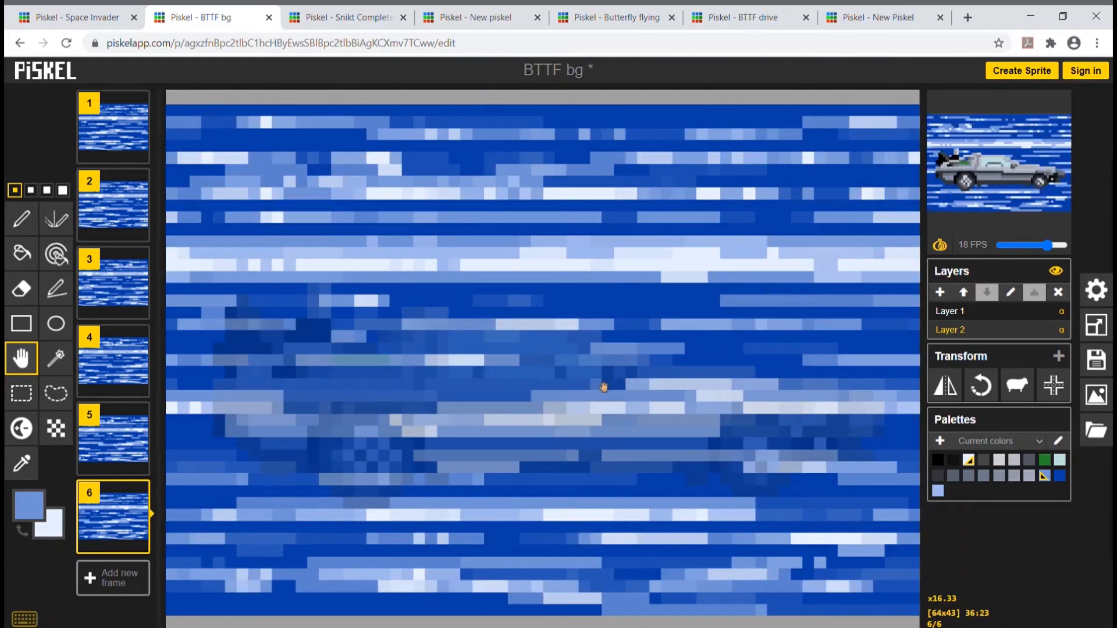
# Try animation speeds of 24 and 7 FPS, set the speed to 10 FPS, and reselect Layer 1.
pyautogui.moveTo(939, 166)
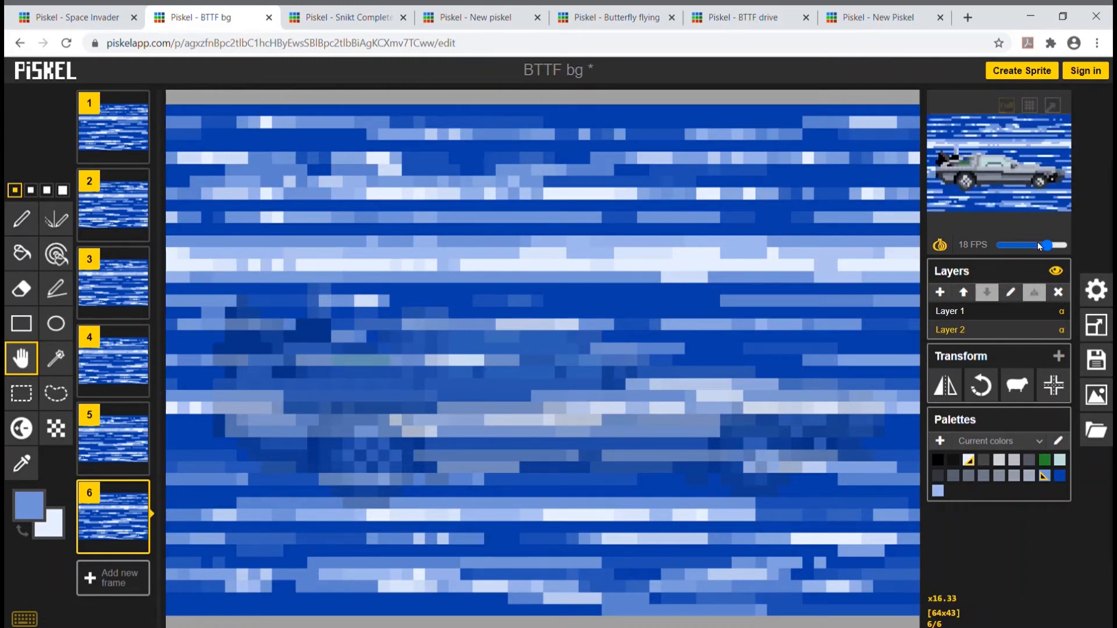
pyautogui.moveTo(1047, 244); pyautogui.dragTo(1065, 246)
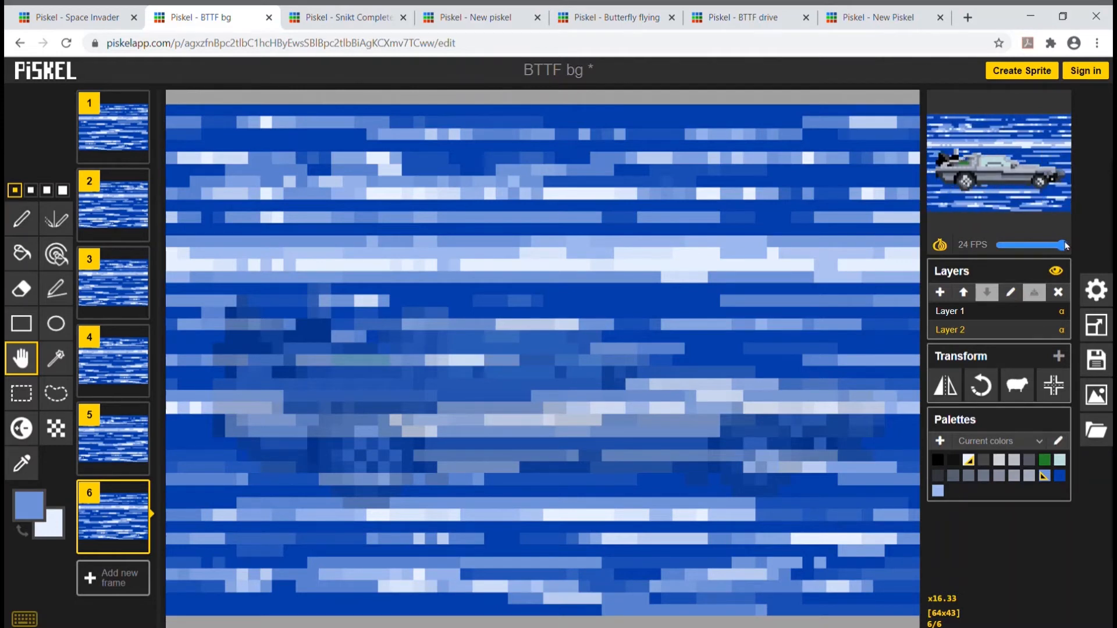
pyautogui.moveTo(1065, 246); pyautogui.dragTo(1021, 242)
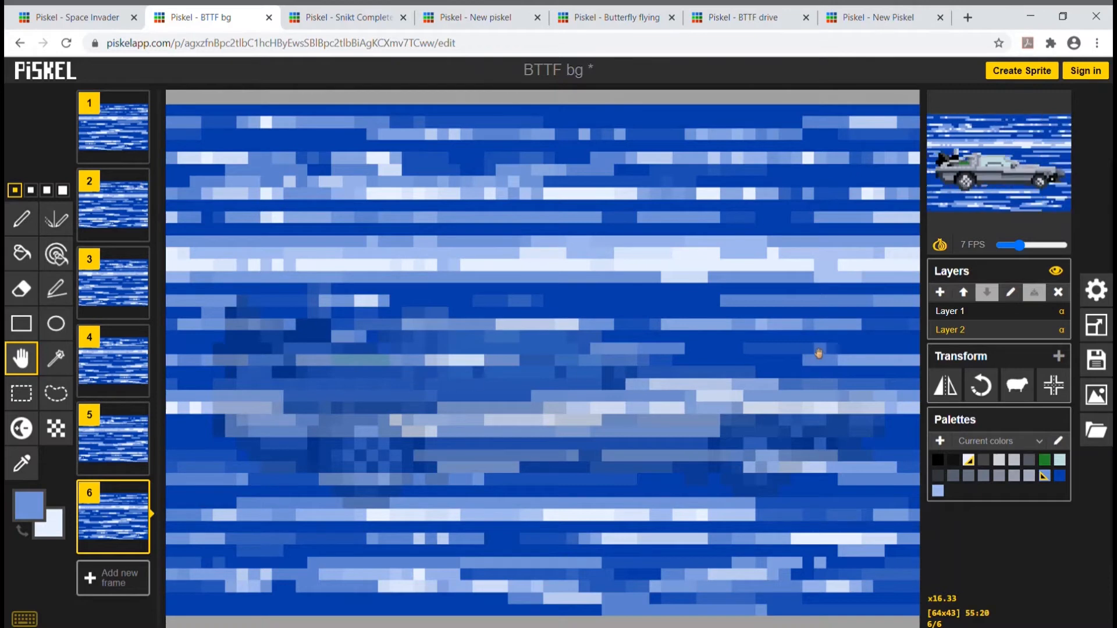
pyautogui.moveTo(1018, 244); pyautogui.dragTo(1028, 248)
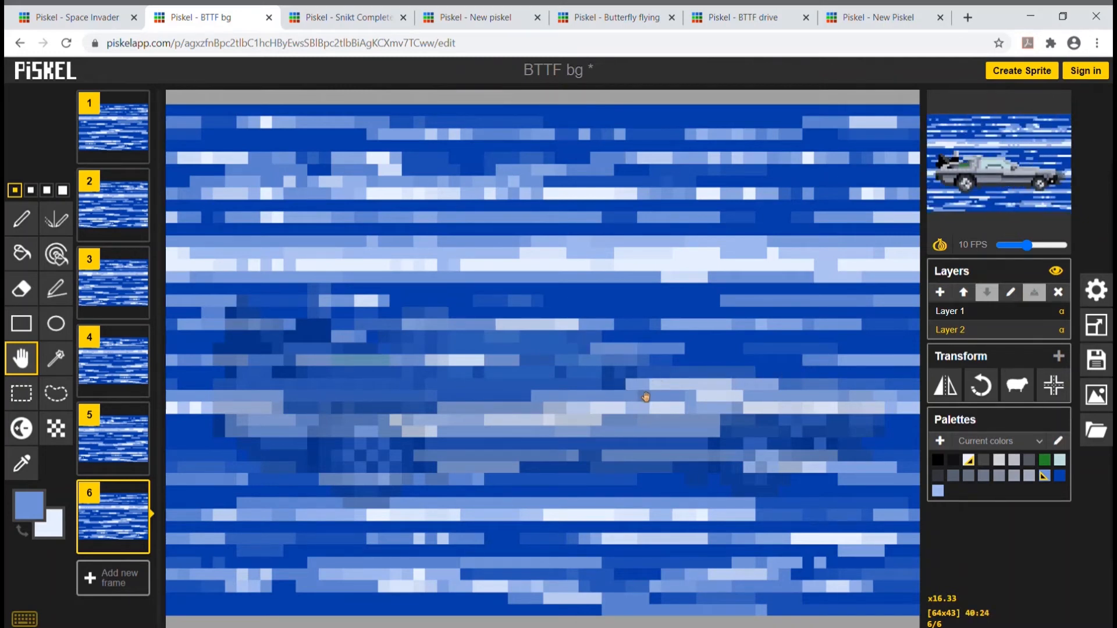
pyautogui.click(1007, 315)
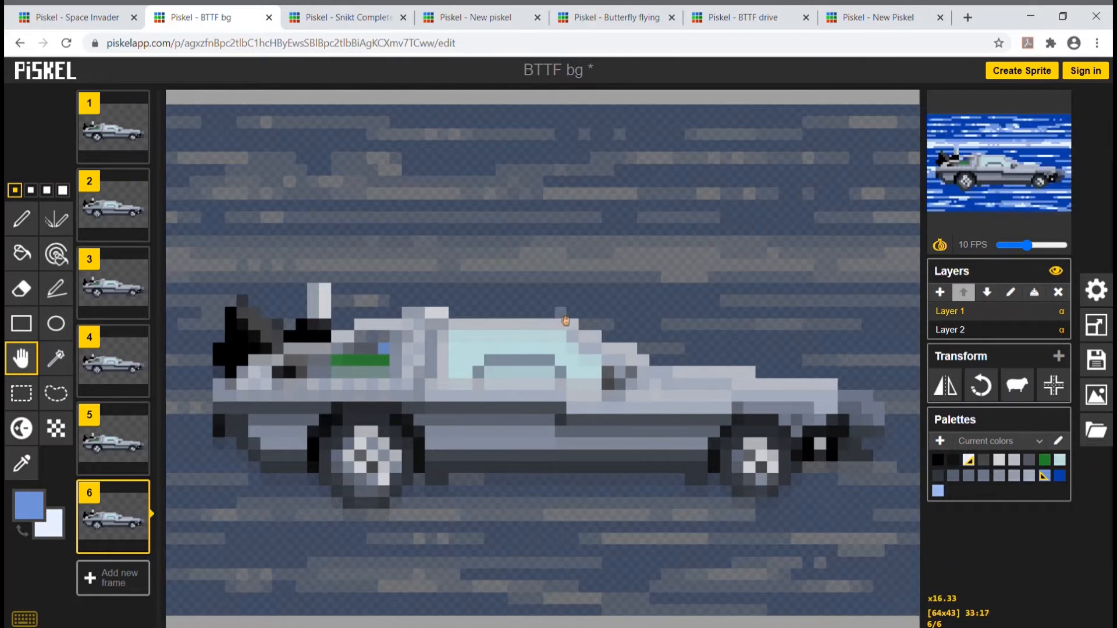
# Switch to the Snikt Complete BG sprite and look through its three layers, ending on Layer 1 (imported) (imported).
pyautogui.click(364, 17)
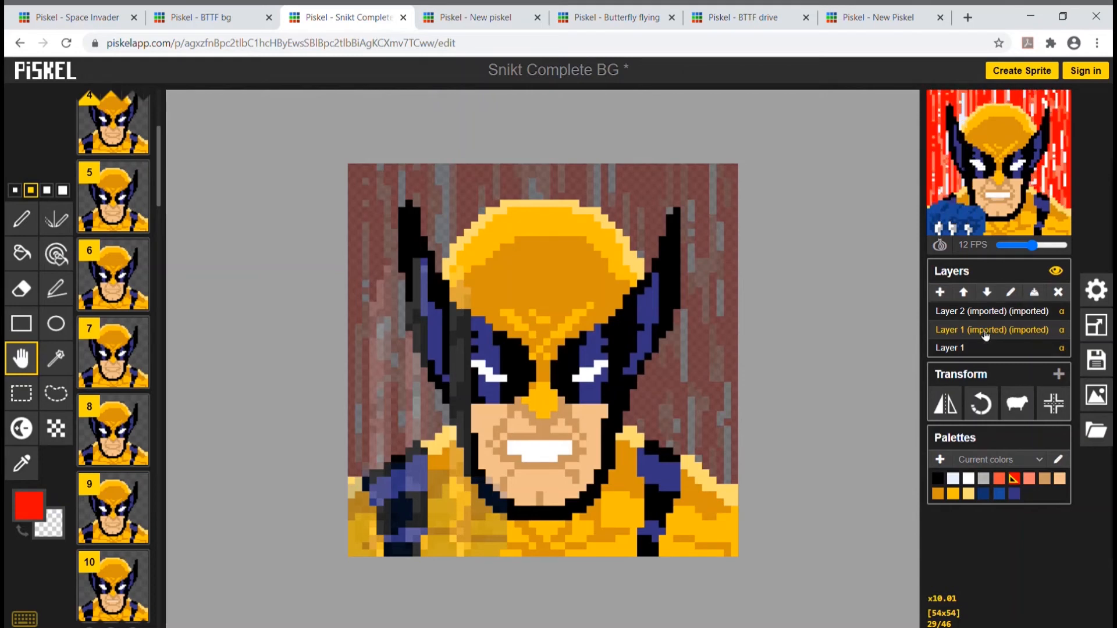
pyautogui.moveTo(1018, 202)
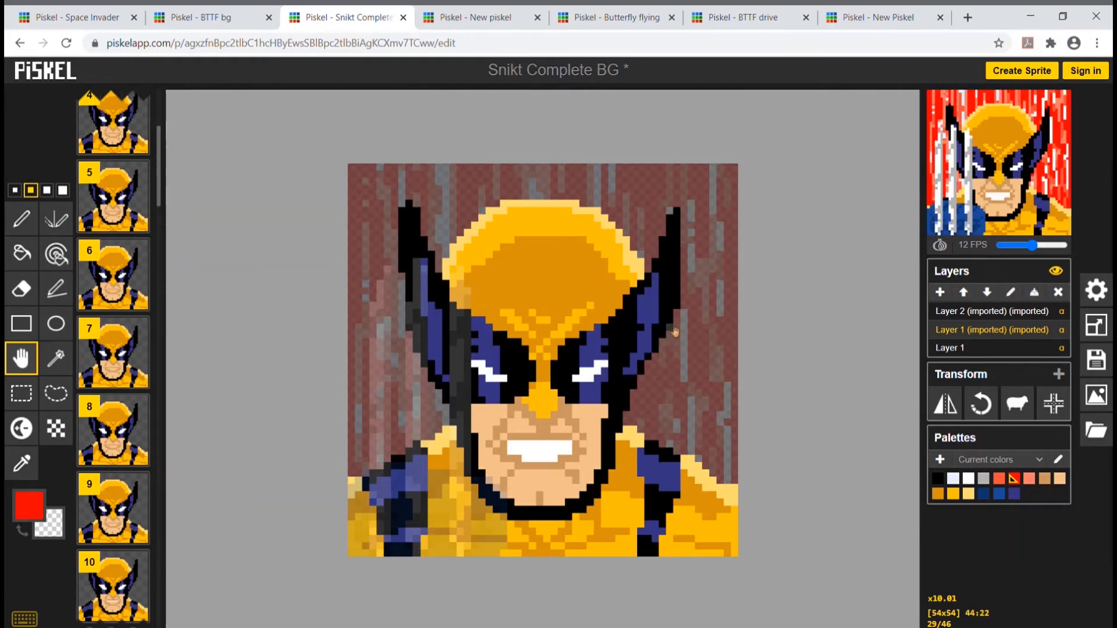
pyautogui.click(970, 348)
pyautogui.click(972, 312)
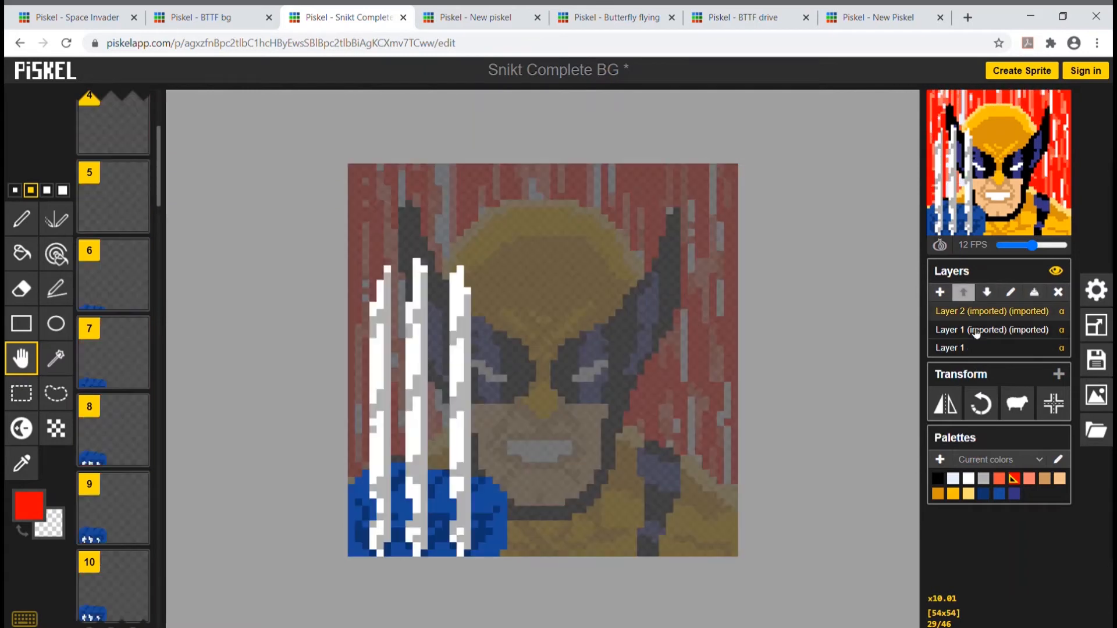
pyautogui.click(972, 330)
pyautogui.scroll(4, 114, 175)
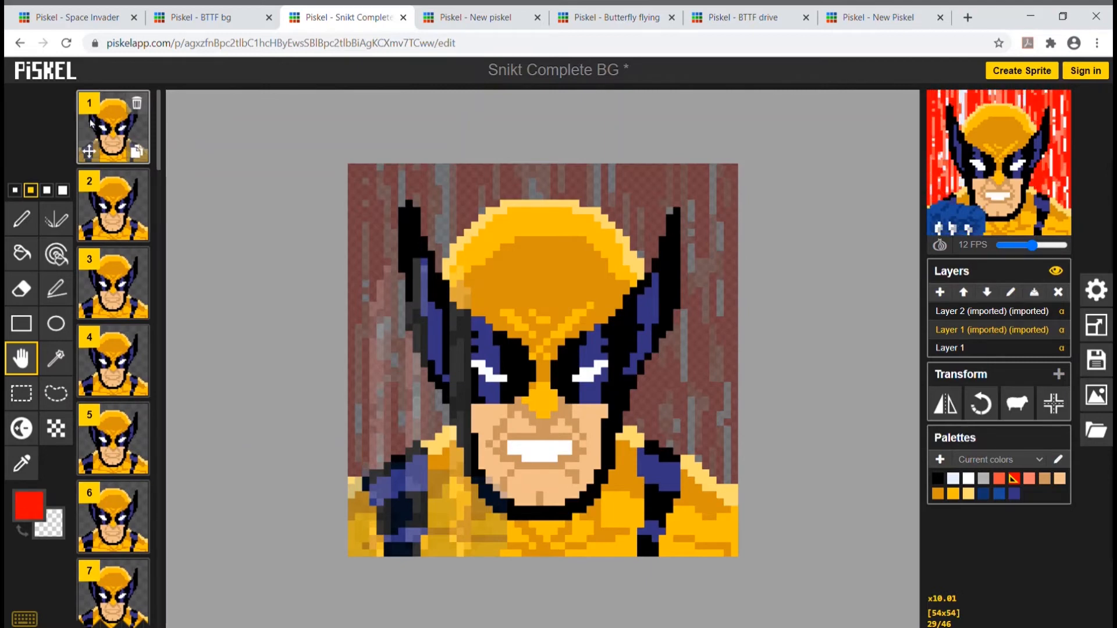
# Step through the full 46-frame loop on the face layer to examine how the expression is animated, ending on frame 6.
pyautogui.press('Down')
pyautogui.press('Down')
pyautogui.press('Down')
pyautogui.press('Down')
pyautogui.press('Down')
pyautogui.press('Down')
pyautogui.press('Down')
pyautogui.press('Down')
pyautogui.press('Down')
pyautogui.press('Down')
pyautogui.press('Down')
pyautogui.press('Down')
pyautogui.press('Down')
pyautogui.press('Down')
pyautogui.press('Down')
pyautogui.press('Down')
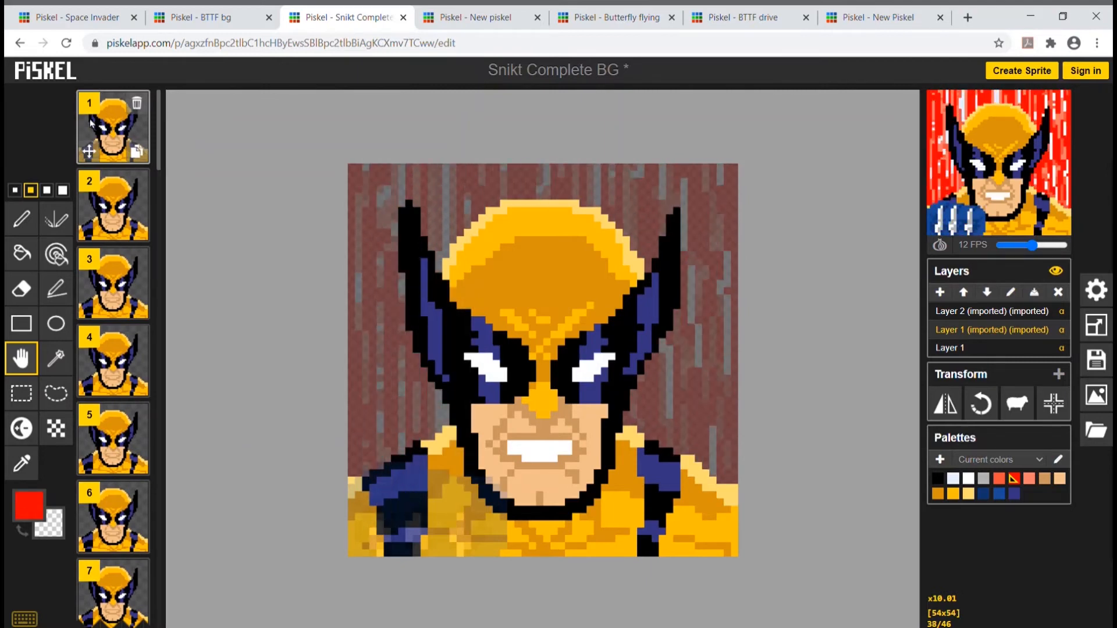
pyautogui.press('Down')
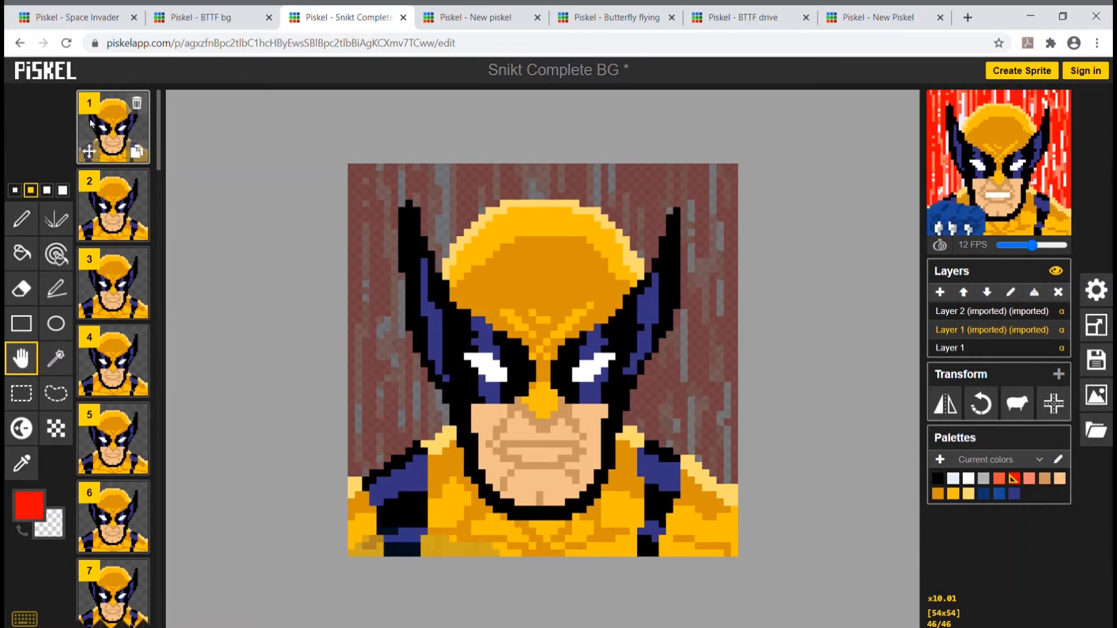
pyautogui.press('Down')
pyautogui.press('Down')
pyautogui.press('Down')
pyautogui.press('Down')
pyautogui.press('Down')
pyautogui.press('Down')
pyautogui.press('Down')
pyautogui.press('Down')
pyautogui.press('Down')
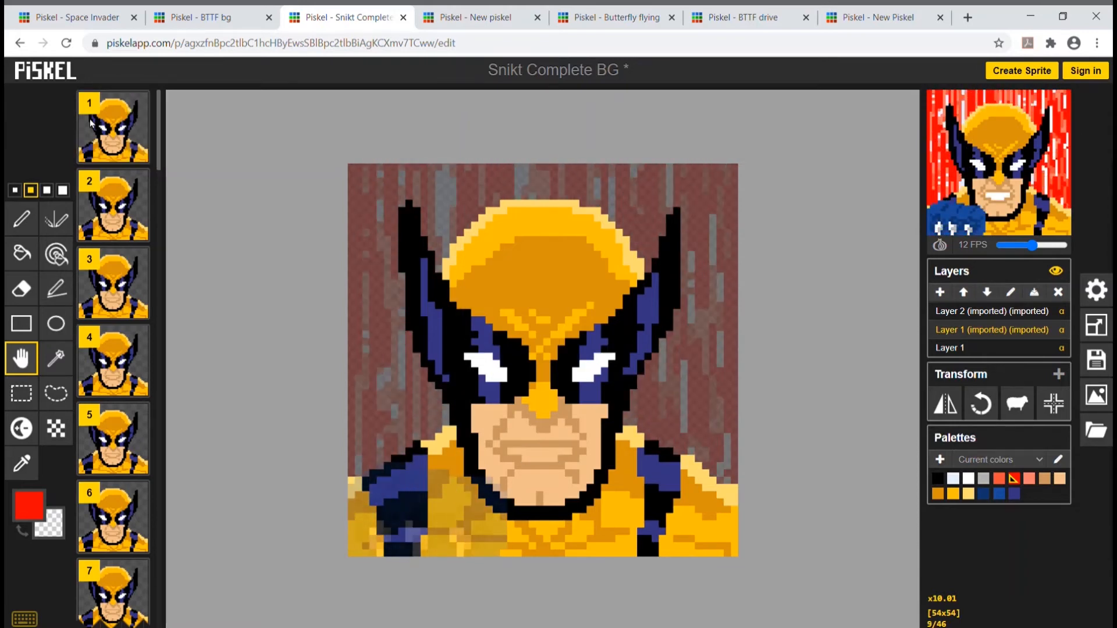
pyautogui.press('Up')
pyautogui.press('Up')
pyautogui.press('Up')
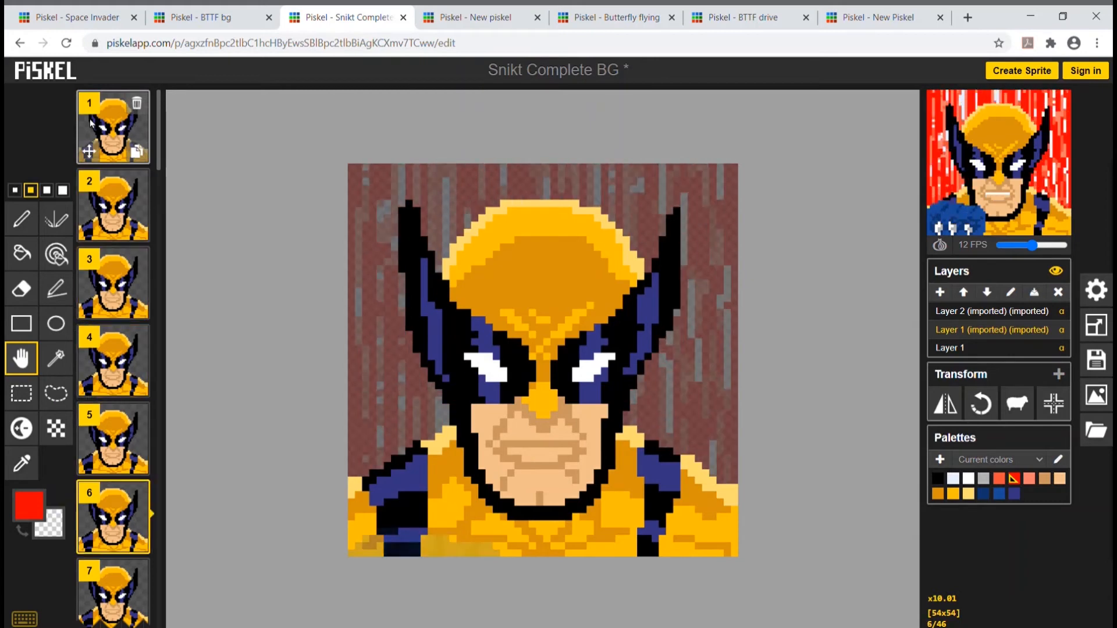
# Step forward to frame 28 and back to frame 14 to examine the changes in the mouth and eyes.
pyautogui.press('Down')
pyautogui.press('Down')
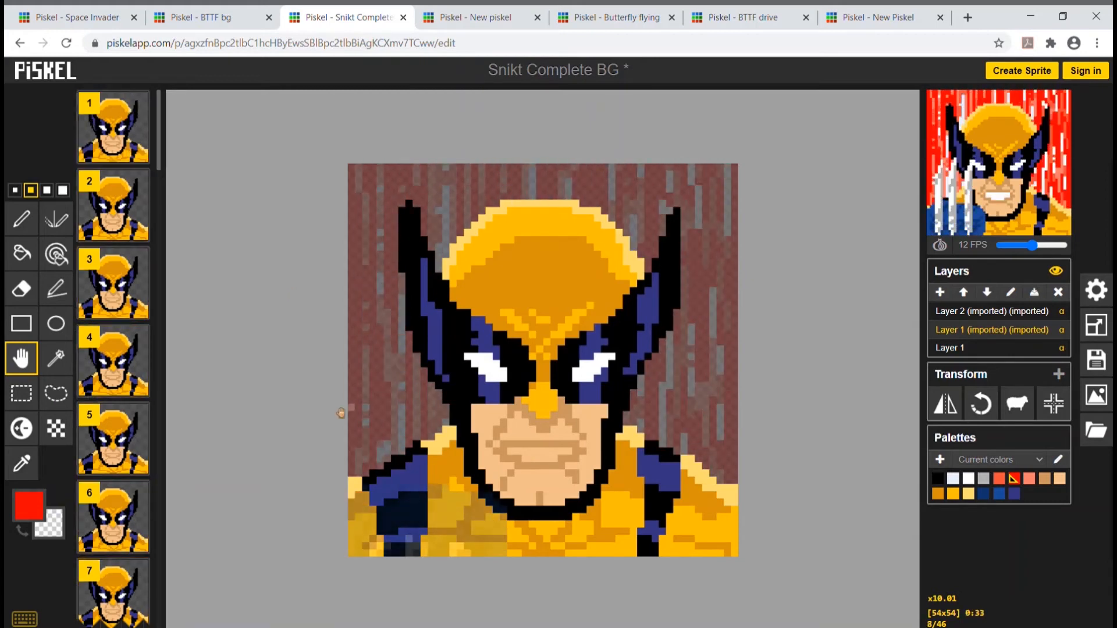
pyautogui.press('Down')
pyautogui.press('Down')
pyautogui.press('Down')
pyautogui.press('Down')
pyautogui.press('Down')
pyautogui.press('Down')
pyautogui.press('Down')
pyautogui.press('Down')
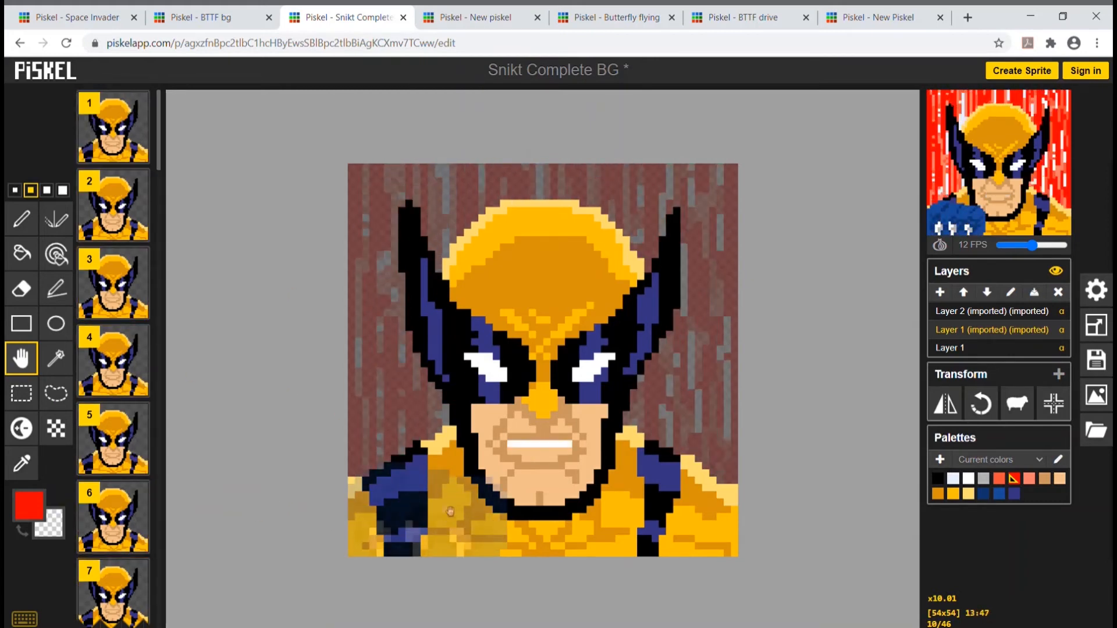
pyautogui.press('Down')
pyautogui.press('Down')
pyautogui.press('Down')
pyautogui.press('Down')
pyautogui.press('Down')
pyautogui.press('Down')
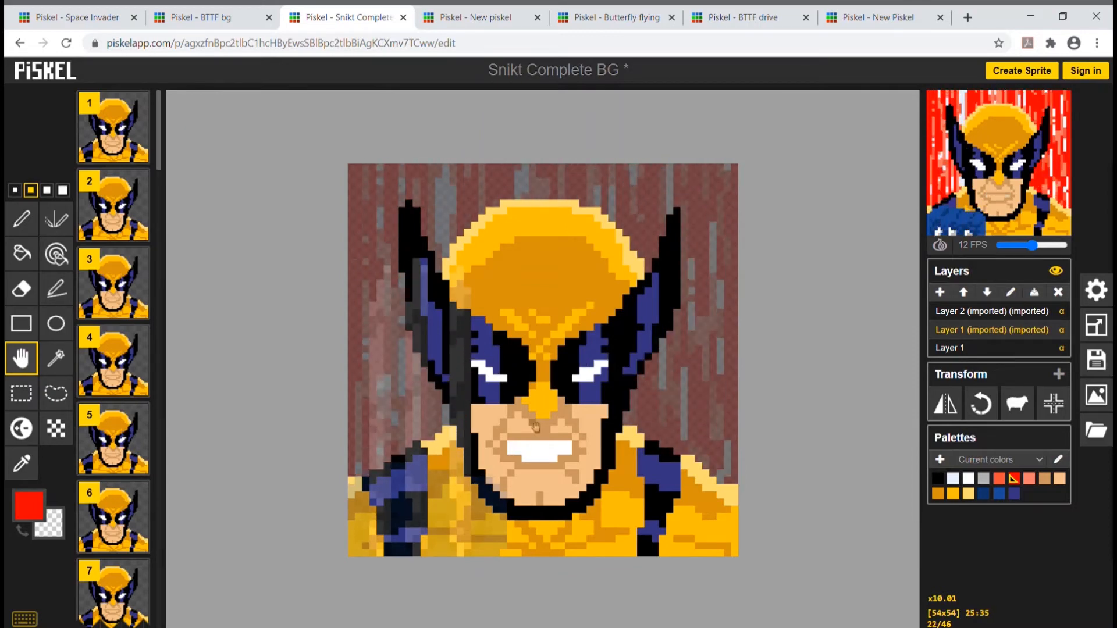
pyautogui.press('Down')
pyautogui.press('Down')
pyautogui.press('Down')
pyautogui.press('Down')
pyautogui.press('Down')
pyautogui.press('Down')
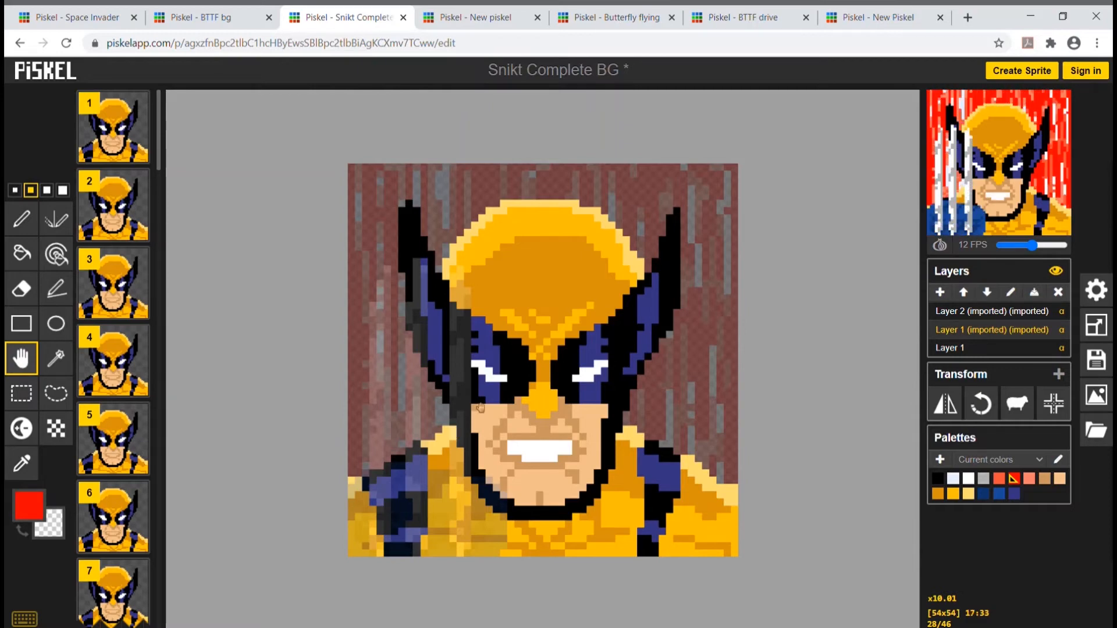
pyautogui.press('Up')
pyautogui.press('Up')
pyautogui.press('Up')
pyautogui.press('Up')
pyautogui.press('Up')
pyautogui.press('Up')
pyautogui.press('Up')
pyautogui.press('Up')
pyautogui.press('Up')
pyautogui.press('Up')
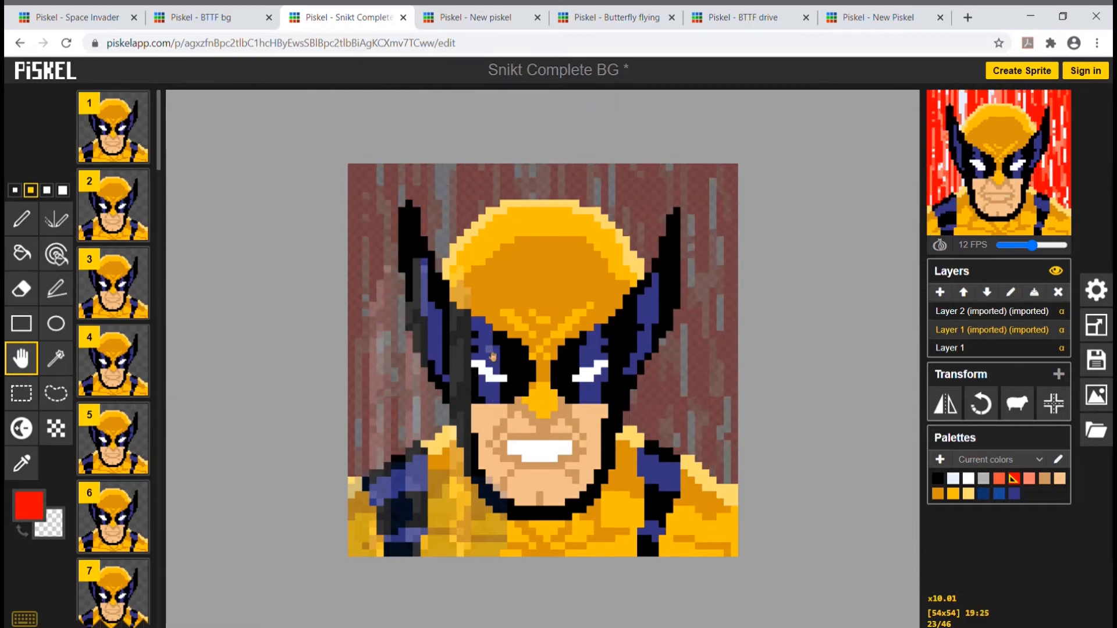
pyautogui.press('Up')
pyautogui.press('Up')
pyautogui.press('Up')
pyautogui.press('Up')
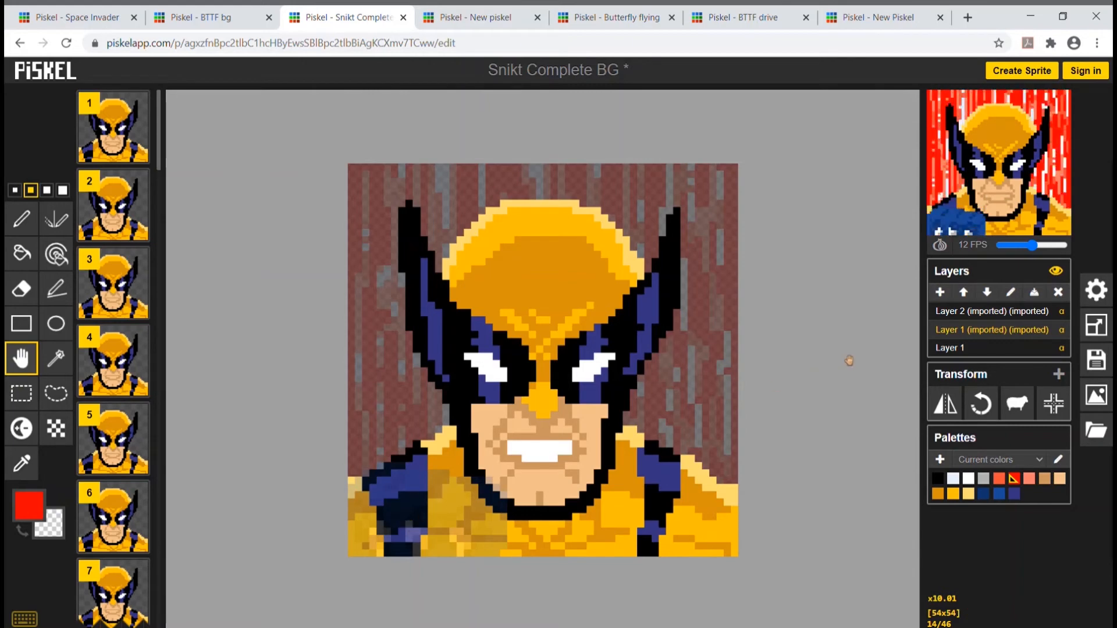
# Select Layer 2 (imported) (imported) and step through its frames to frame 46 to examine the fist and claw animation.
pyautogui.click(972, 312)
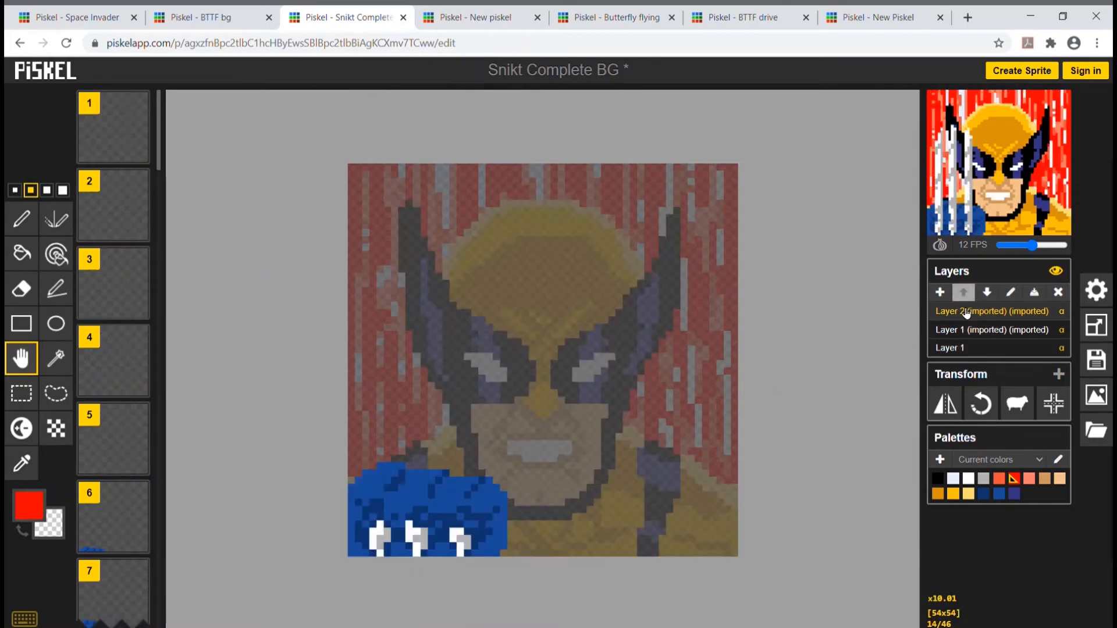
pyautogui.press('Down')
pyautogui.press('Down')
pyautogui.press('Down')
pyautogui.press('Down')
pyautogui.press('Down')
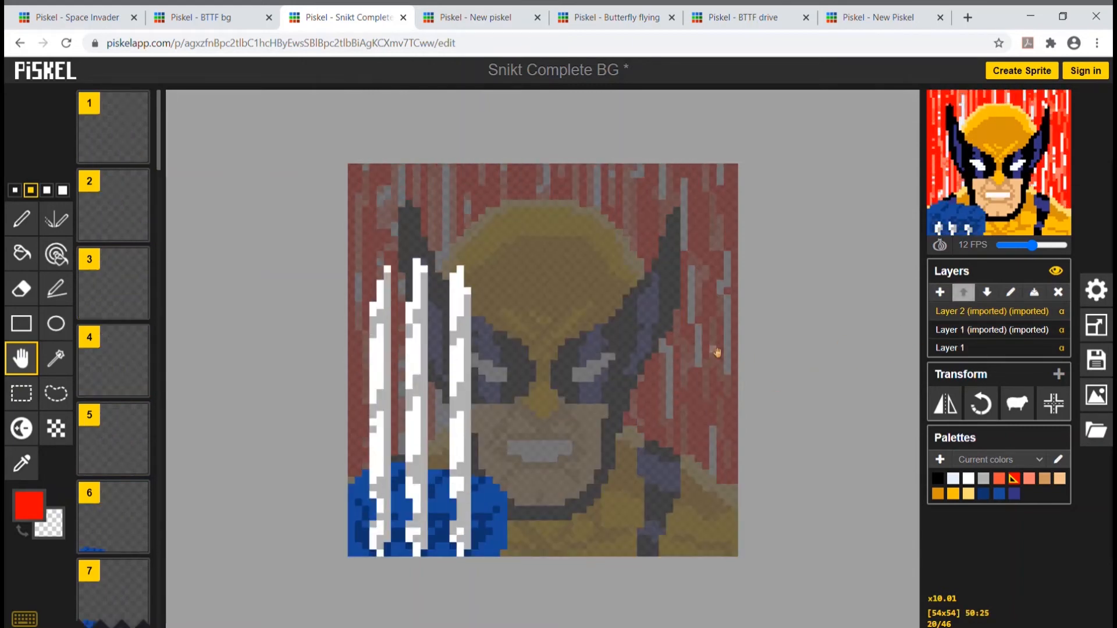
pyautogui.press('Up')
pyautogui.press('Up')
pyautogui.press('Up')
pyautogui.press('Up')
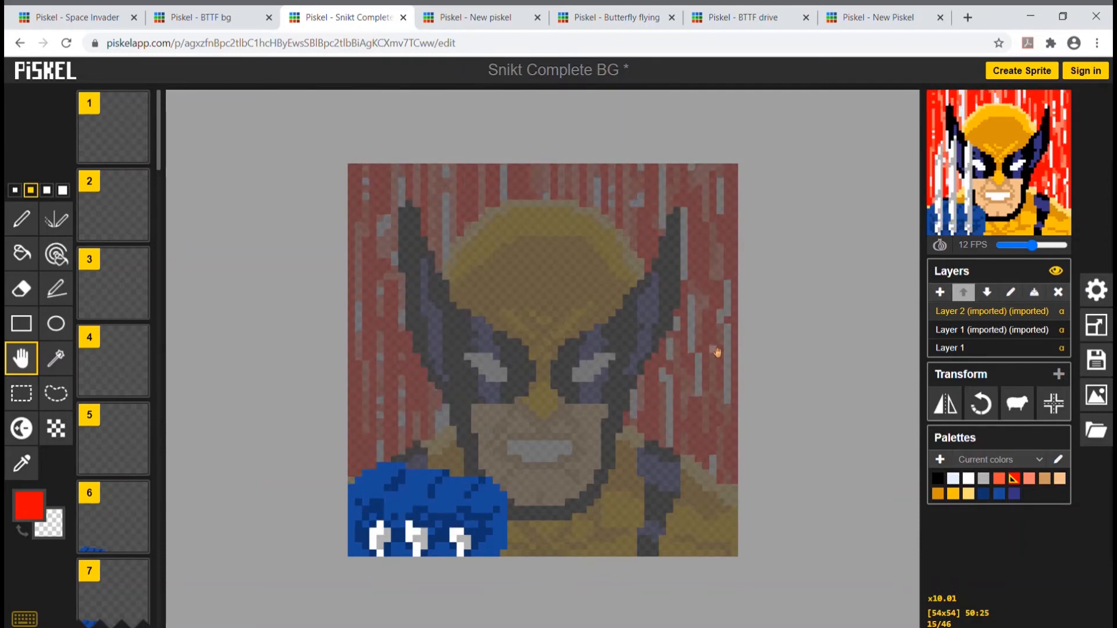
pyautogui.press('Down')
pyautogui.press('Down')
pyautogui.press('Down')
pyautogui.press('Down')
pyautogui.press('Down')
pyautogui.press('Down')
pyautogui.press('Down')
pyautogui.press('Down')
pyautogui.press('Down')
pyautogui.press('Down')
pyautogui.press('Down')
pyautogui.press('Down')
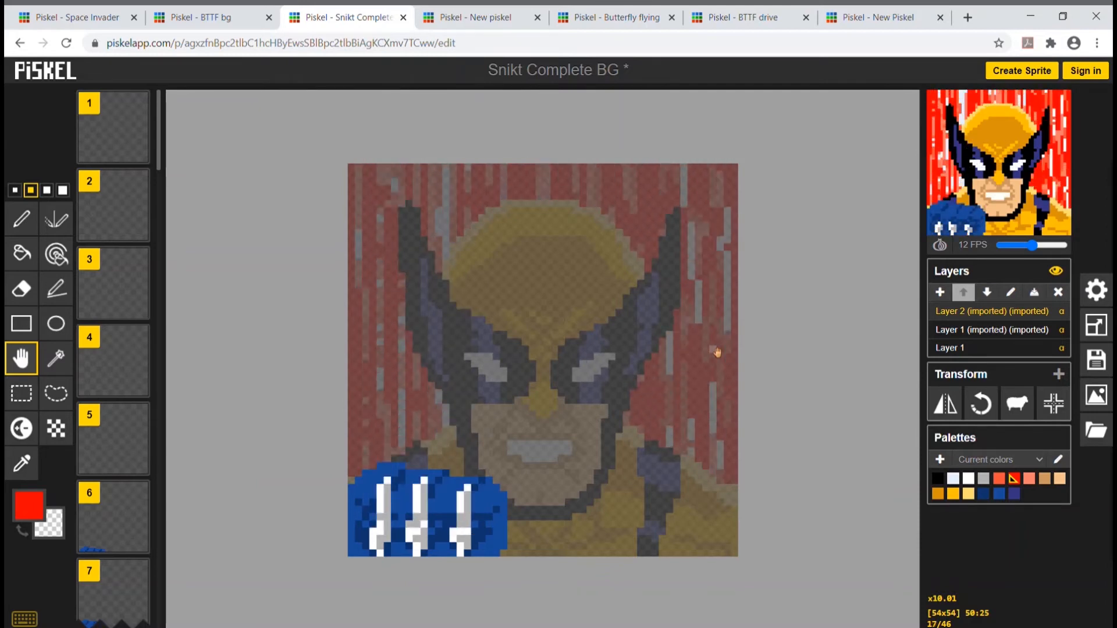
pyautogui.press('Down')
pyautogui.press('Down')
pyautogui.press('Down')
pyautogui.press('Down')
pyautogui.press('Down')
pyautogui.press('Down')
pyautogui.press('Down')
pyautogui.press('Down')
pyautogui.press('Down')
pyautogui.press('Down')
pyautogui.press('Down')
pyautogui.press('Down')
pyautogui.press('Down')
pyautogui.press('Down')
pyautogui.press('Down')
pyautogui.press('Down')
pyautogui.press('Down')
pyautogui.press('Down')
pyautogui.press('Down')
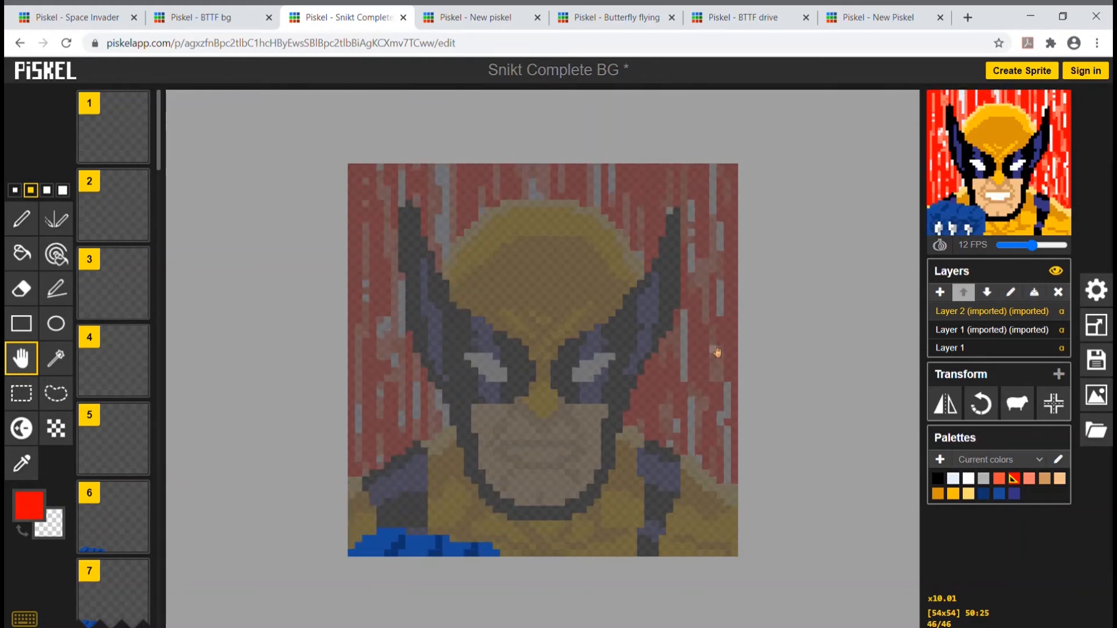
# Step back through the claw layer's frames from frame 46 to frame 3 to examine how the fist and claws move.
pyautogui.press('Up')
pyautogui.press('Up')
pyautogui.press('Up')
pyautogui.press('Up')
pyautogui.press('Up')
pyautogui.press('Up')
pyautogui.press('Up')
pyautogui.press('Up')
pyautogui.press('Up')
pyautogui.press('Up')
pyautogui.press('Up')
pyautogui.press('Up')
pyautogui.press('Up')
pyautogui.press('Up')
pyautogui.press('Up')
pyautogui.press('Up')
pyautogui.press('Up')
pyautogui.press('Up')
pyautogui.press('Up')
pyautogui.press('Up')
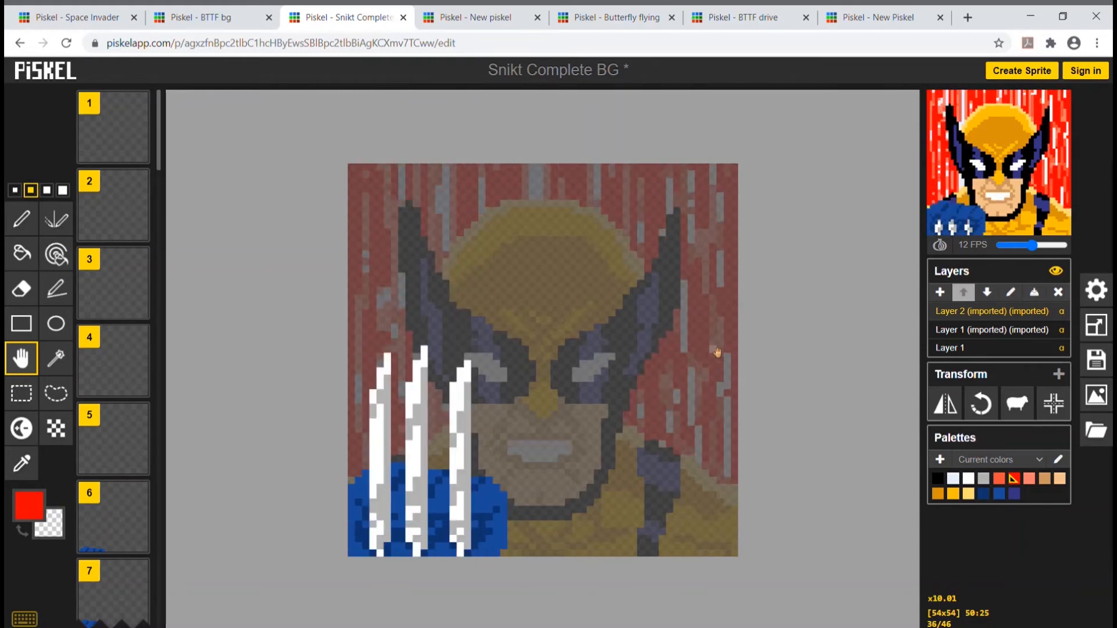
pyautogui.press('Up')
pyautogui.press('Up')
pyautogui.press('Up')
pyautogui.press('Up')
pyautogui.press('Up')
pyautogui.press('Up')
pyautogui.press('Up')
pyautogui.press('Up')
pyautogui.press('Up')
pyautogui.press('Up')
pyautogui.press('Up')
pyautogui.press('Up')
pyautogui.press('Up')
pyautogui.press('Up')
pyautogui.press('Up')
pyautogui.press('Up')
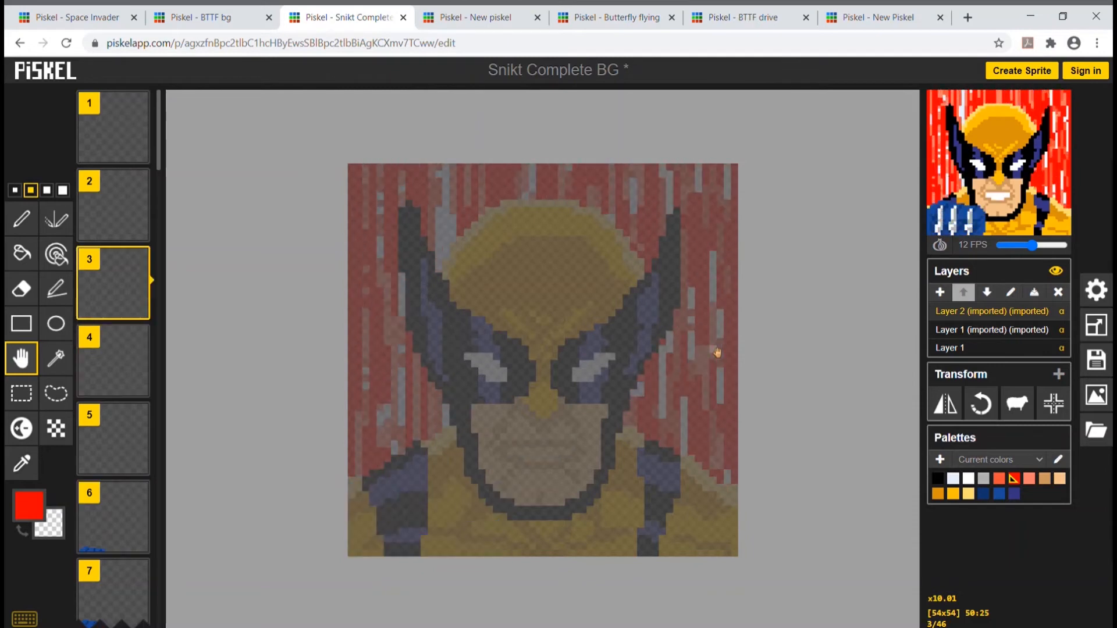
# Select the background layer, Layer 1, and step forward to frame 45 to examine how the red and white streaks are animated.
pyautogui.click(1006, 338)
pyautogui.click(974, 318)
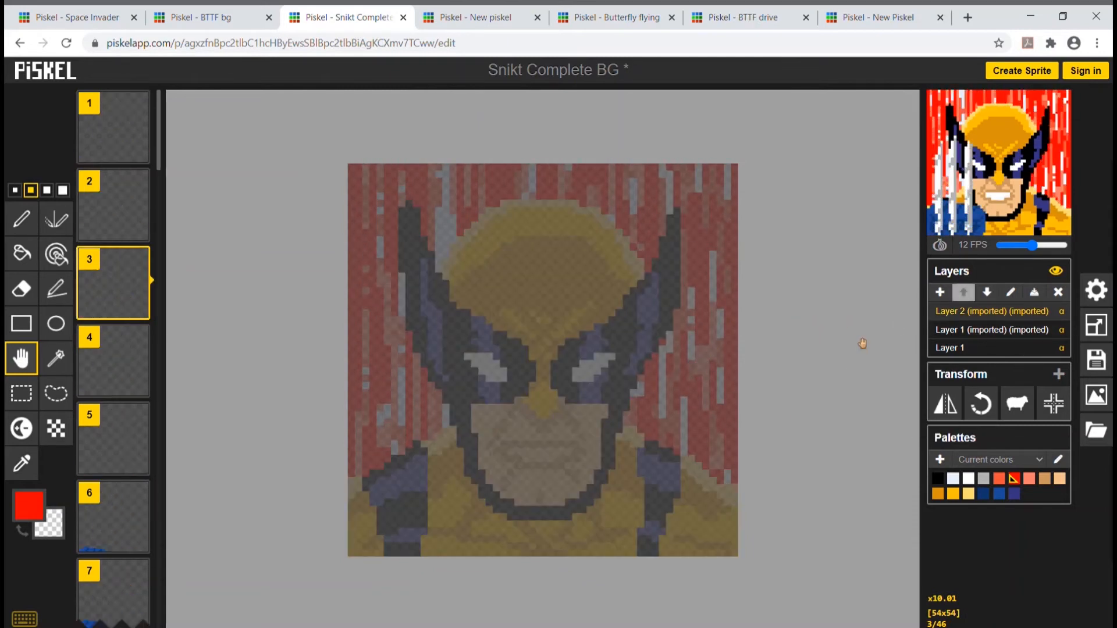
pyautogui.click(982, 349)
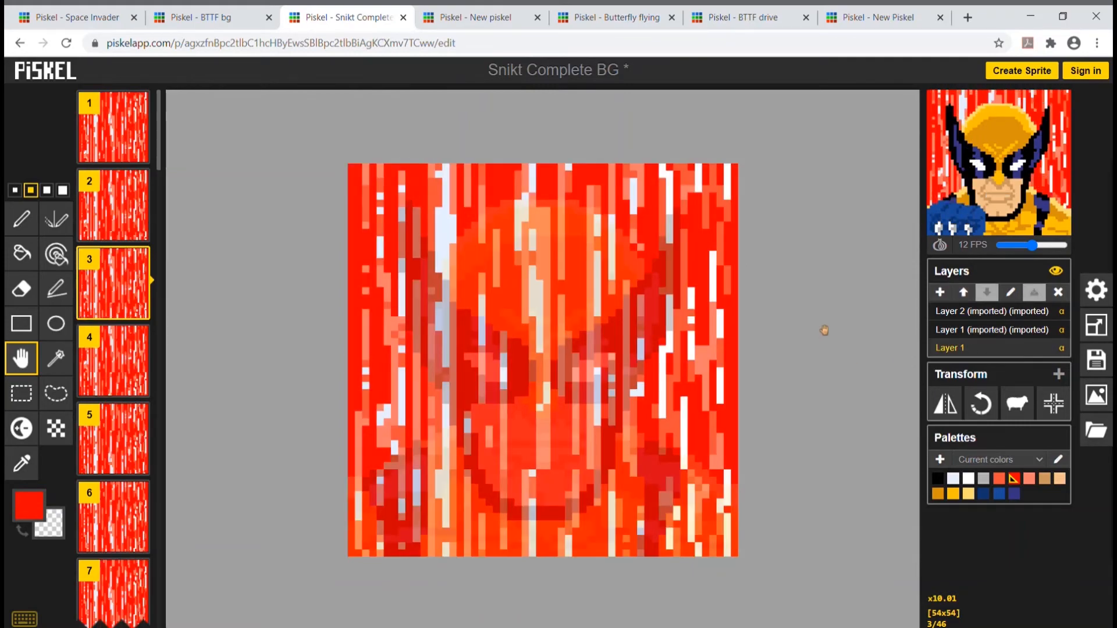
pyautogui.press('Down')
pyautogui.press('Down')
pyautogui.press('Down')
pyautogui.press('Down')
pyautogui.press('Down')
pyautogui.press('Down')
pyautogui.press('Down')
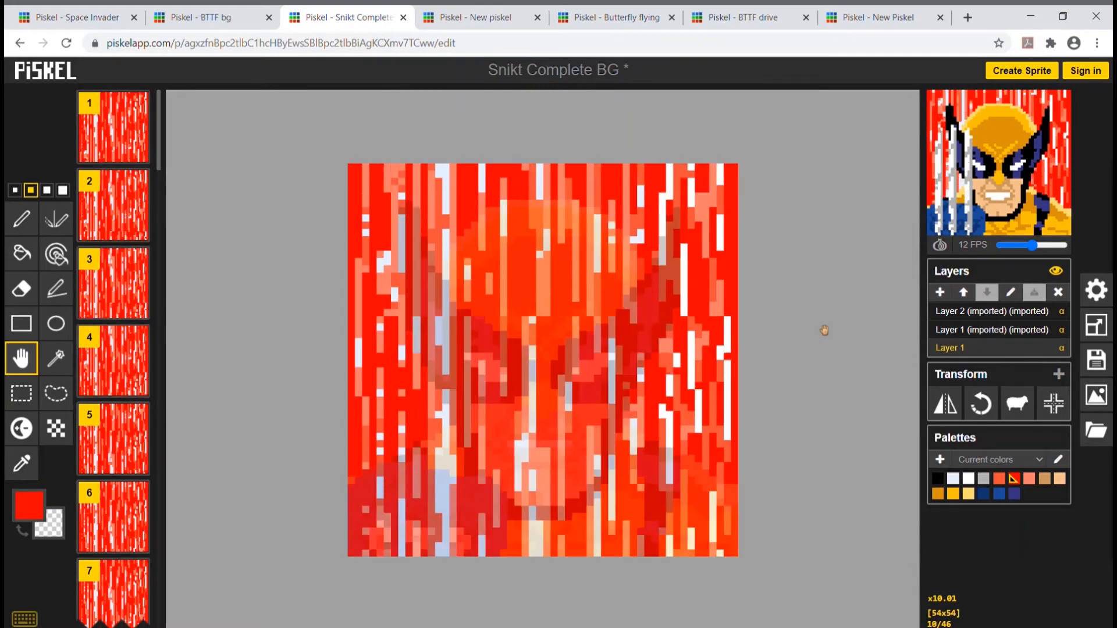
pyautogui.press('Down')
pyautogui.press('Down')
pyautogui.press('Down')
pyautogui.press('Down')
pyautogui.press('Down')
pyautogui.press('Down')
pyautogui.press('Down')
pyautogui.press('Down')
pyautogui.press('Down')
pyautogui.press('Down')
pyautogui.press('Down')
pyautogui.press('Down')
pyautogui.press('Down')
pyautogui.press('Down')
pyautogui.press('Down')
pyautogui.press('Down')
pyautogui.press('Down')
pyautogui.press('Down')
pyautogui.press('Down')
pyautogui.press('Down')
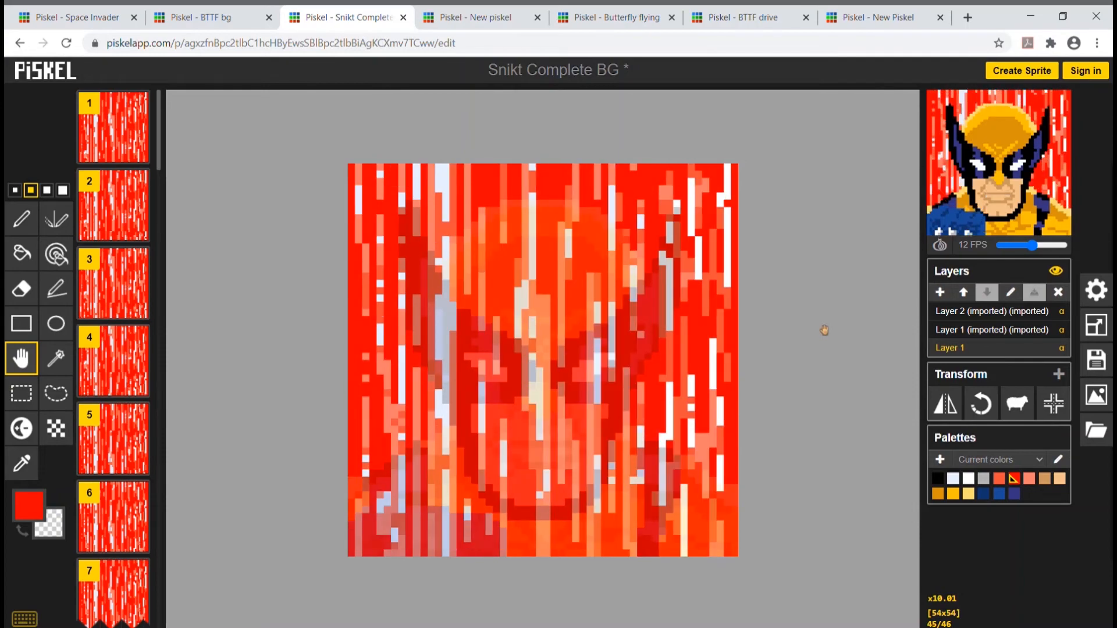
# Run back and forth through the background layer's frames to review the streak motion, ending on frame 1.
pyautogui.press('Up')
pyautogui.press('Up')
pyautogui.press('Up')
pyautogui.press('Up')
pyautogui.press('Up')
pyautogui.press('Up')
pyautogui.press('Up')
pyautogui.press('Up')
pyautogui.press('Up')
pyautogui.press('Up')
pyautogui.press('Up')
pyautogui.press('Up')
pyautogui.press('Up')
pyautogui.press('Up')
pyautogui.press('Up')
pyautogui.press('Up')
pyautogui.press('Up')
pyautogui.press('Up')
pyautogui.press('Up')
pyautogui.press('Up')
pyautogui.press('Down')
pyautogui.press('Down')
pyautogui.press('Down')
pyautogui.press('Down')
pyautogui.press('Down')
pyautogui.press('Down')
pyautogui.press('Down')
pyautogui.press('Down')
pyautogui.press('Down')
pyautogui.press('Down')
pyautogui.press('Down')
pyautogui.press('Down')
pyautogui.press('Down')
pyautogui.press('Down')
pyautogui.press('Down')
pyautogui.press('Down')
pyautogui.press('Down')
pyautogui.press('Down')
pyautogui.press('Down')
pyautogui.press('Down')
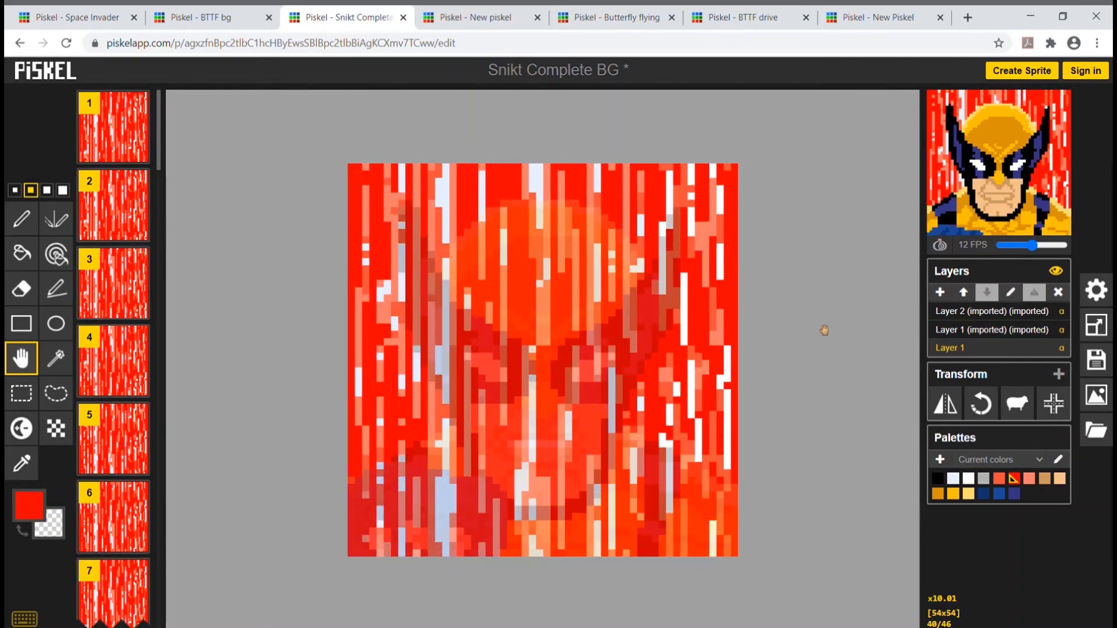
pyautogui.press('Down')
pyautogui.press('Down')
pyautogui.press('Down')
pyautogui.press('Down')
pyautogui.press('Down')
pyautogui.press('Up')
pyautogui.press('Up')
pyautogui.press('Up')
pyautogui.press('Up')
pyautogui.press('Up')
pyautogui.press('Up')
pyautogui.press('Up')
pyautogui.press('Up')
pyautogui.press('Up')
pyautogui.press('Up')
pyautogui.press('Up')
pyautogui.press('Up')
pyautogui.press('Up')
pyautogui.press('Up')
pyautogui.press('Up')
pyautogui.press('Up')
pyautogui.press('Up')
pyautogui.press('Up')
pyautogui.press('Up')
pyautogui.press('Up')
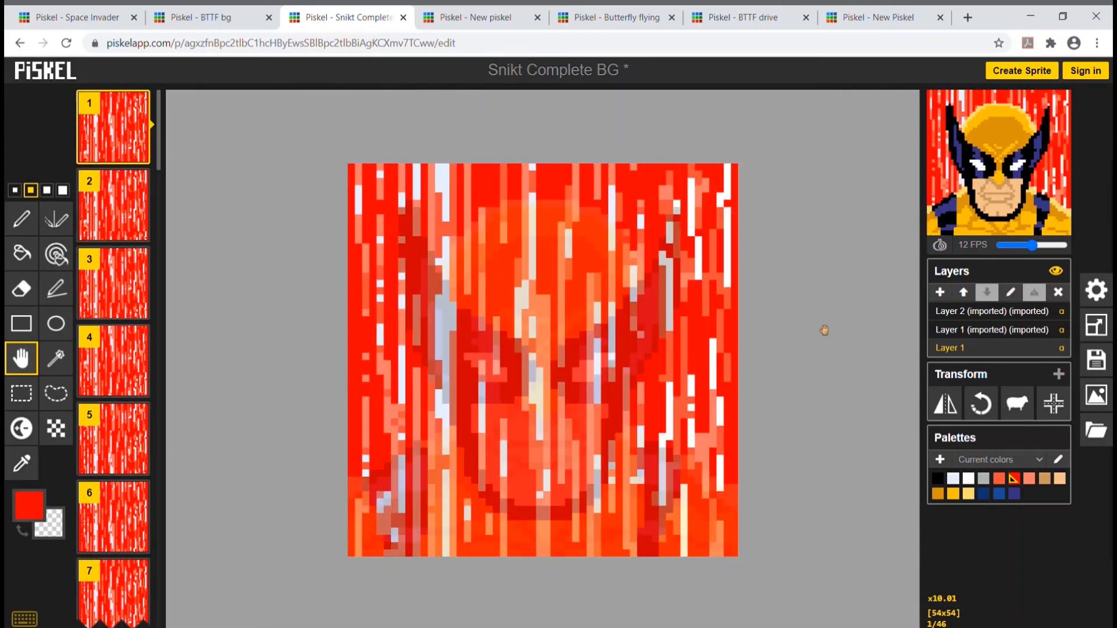
# Rename the face layer, Layer 1 (imported) (imported), as "2 wolverine".
pyautogui.click(985, 330)
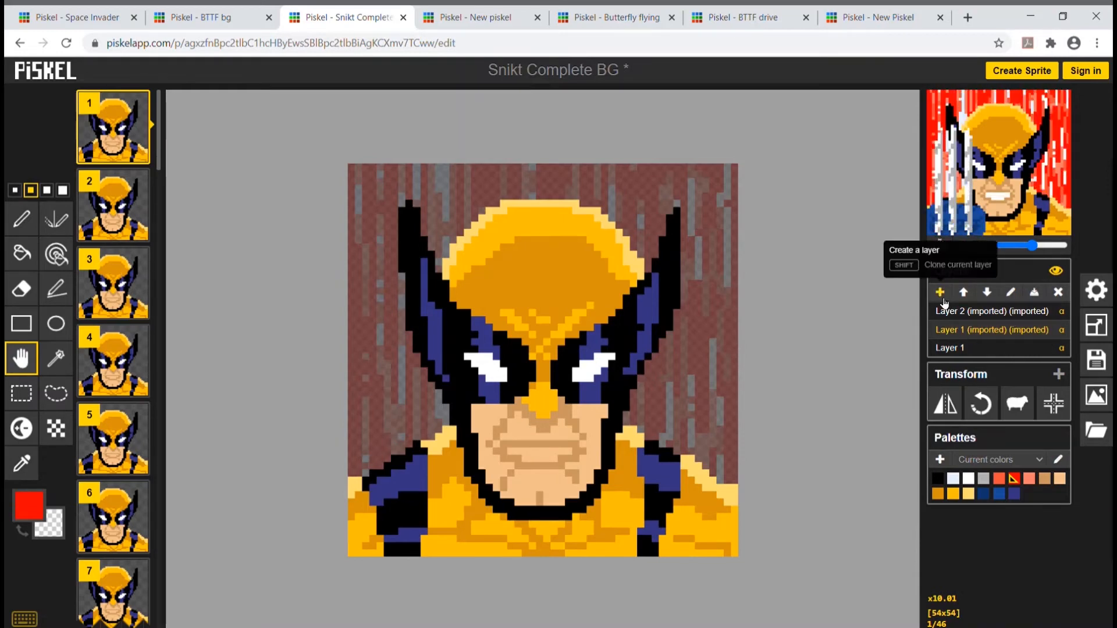
pyautogui.doubleClick(961, 330)
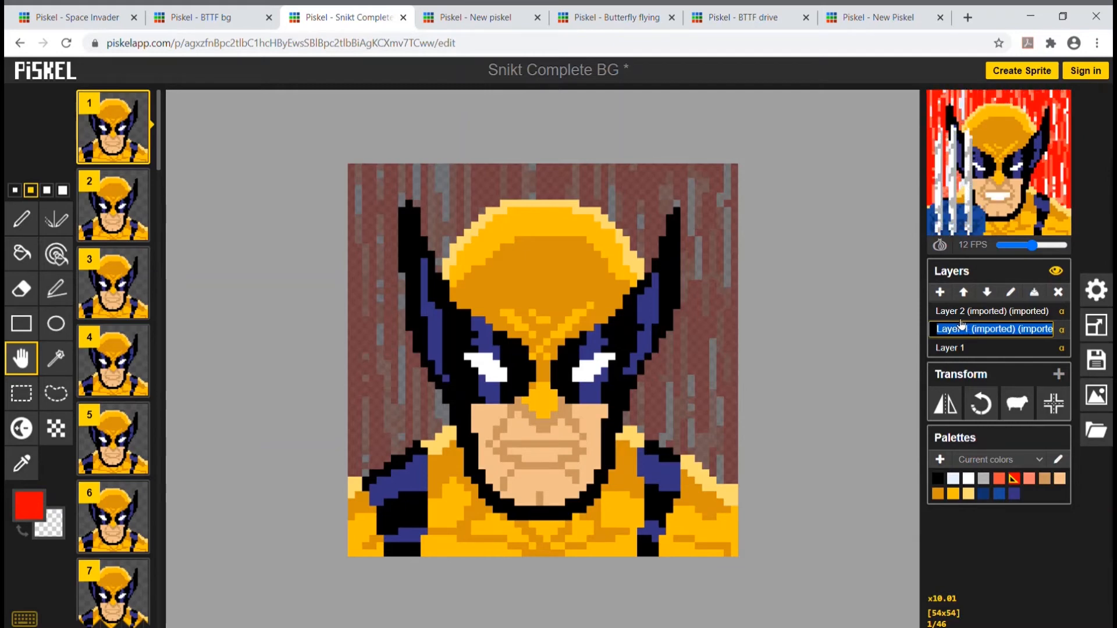
pyautogui.write('wolverine')
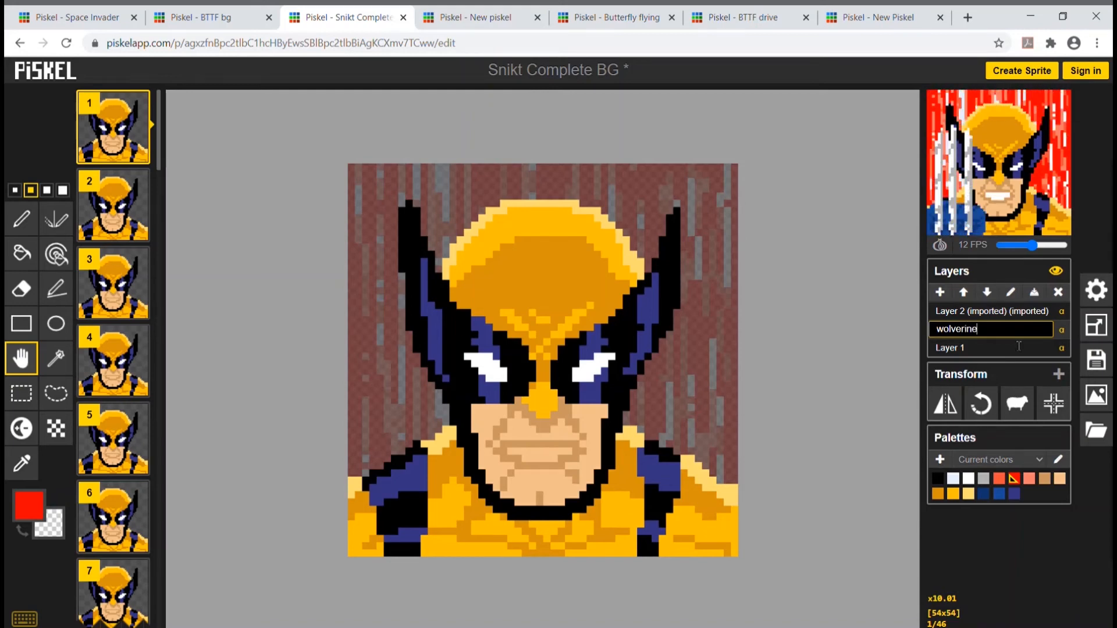
pyautogui.press('Left')
pyautogui.press('Left')
pyautogui.press('Left')
pyautogui.press('Left')
pyautogui.press('Left')
pyautogui.press('Left')
pyautogui.press('Left')
pyautogui.press('Left')
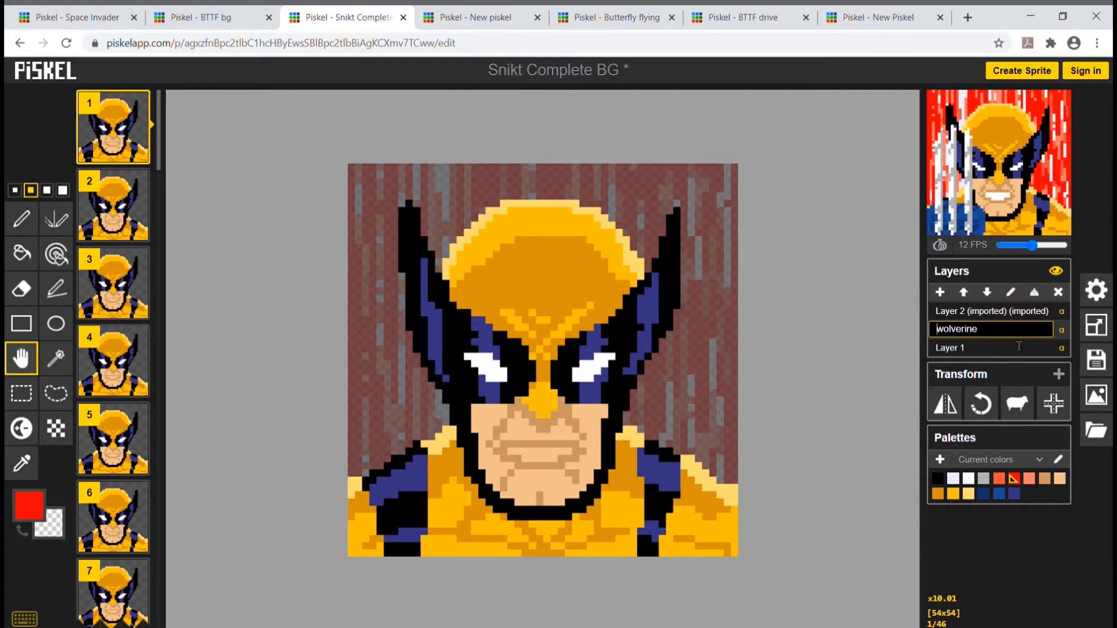
pyautogui.write('2')
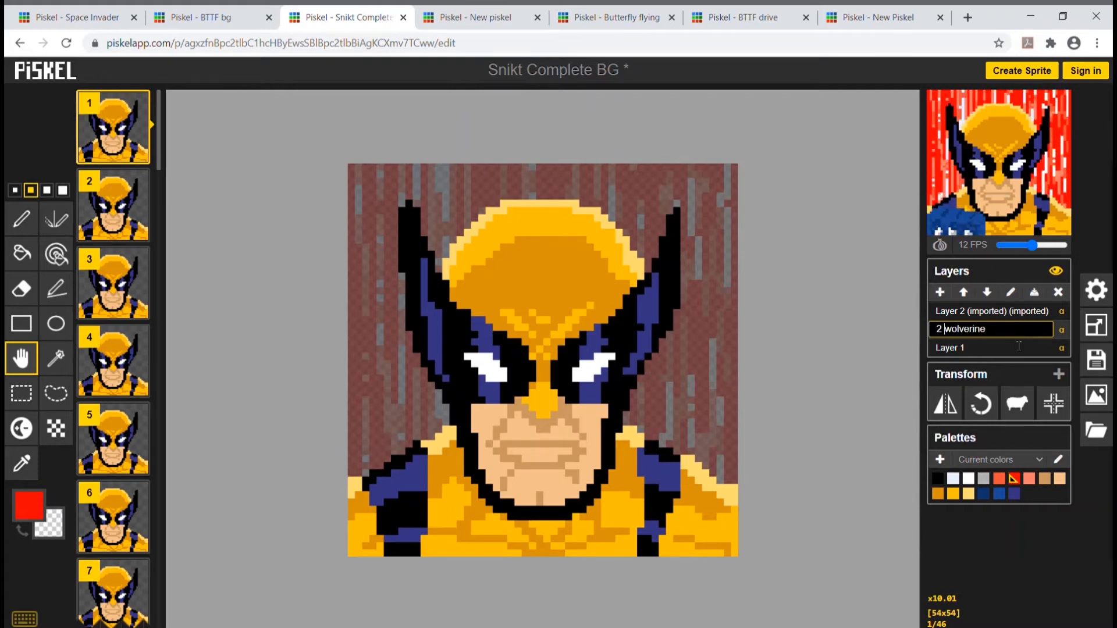
pyautogui.press('Return')
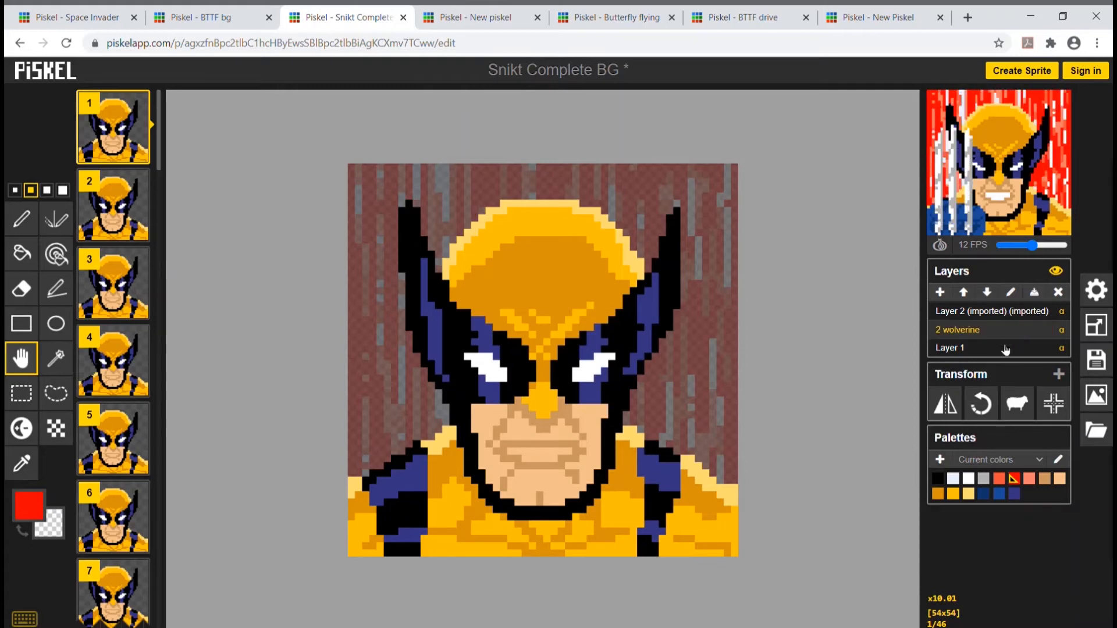
# Rename the bottom layer, Layer 1, as "3 BG".
pyautogui.click(965, 349)
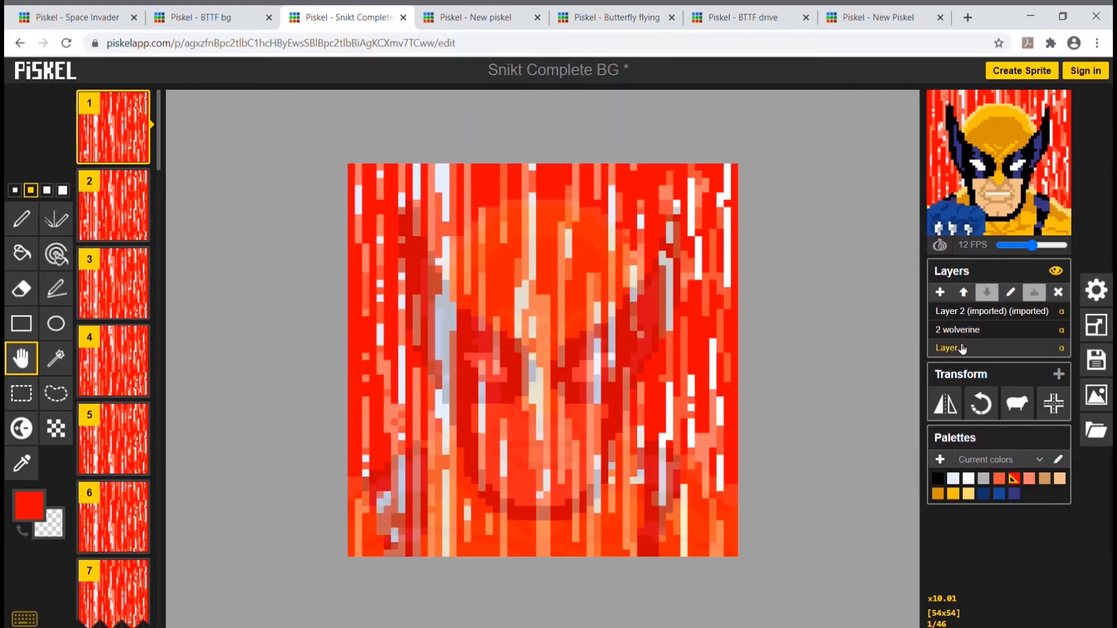
pyautogui.doubleClick(963, 348)
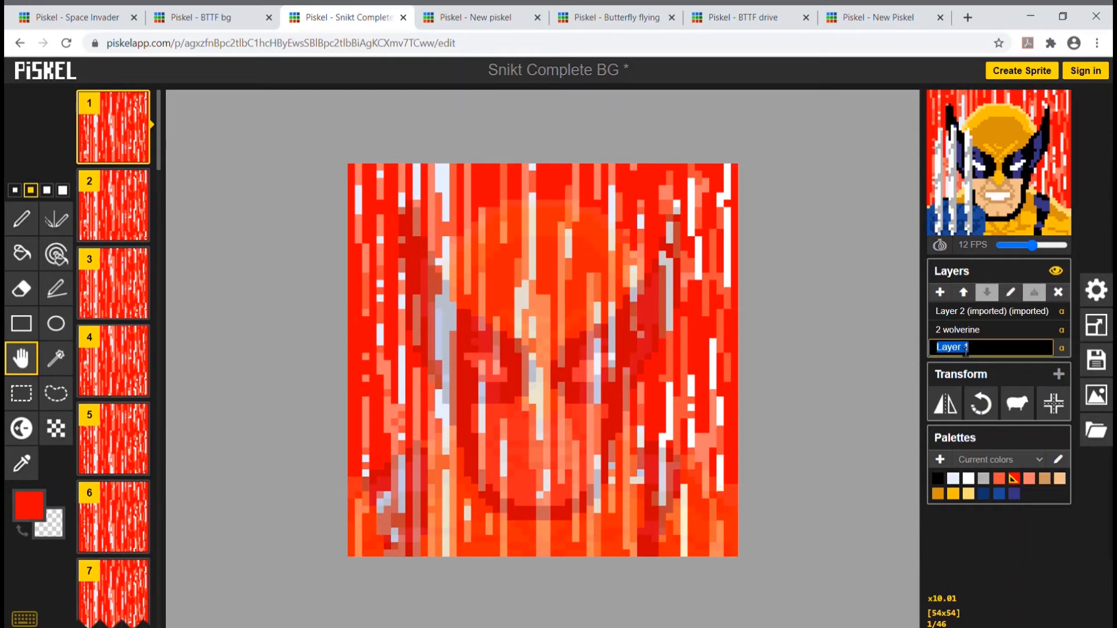
pyautogui.write('3 BG')
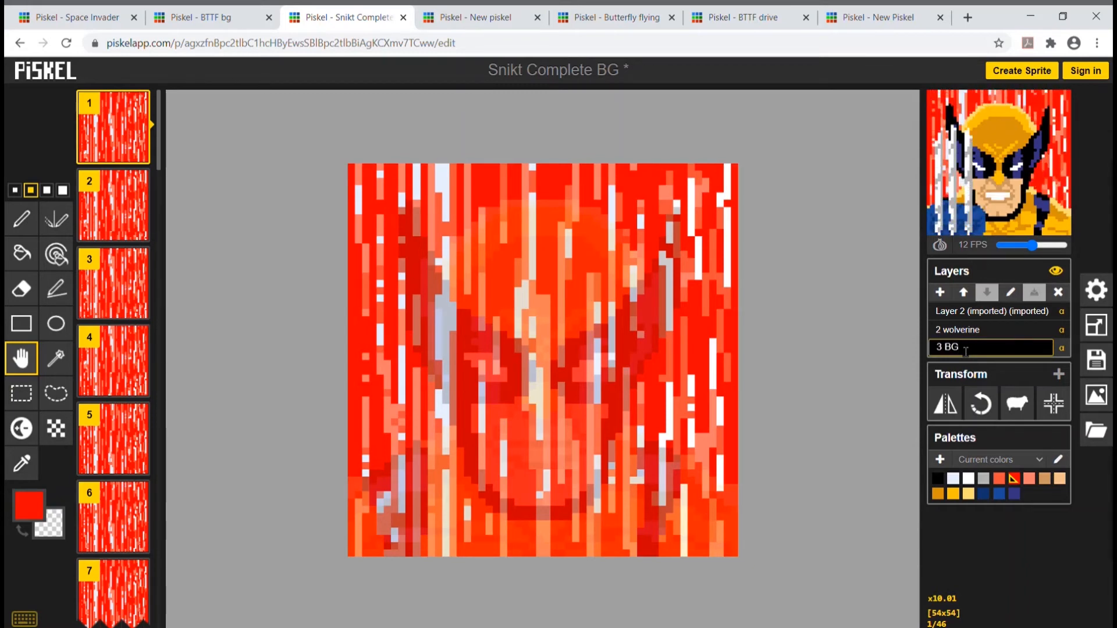
pyautogui.press('Return')
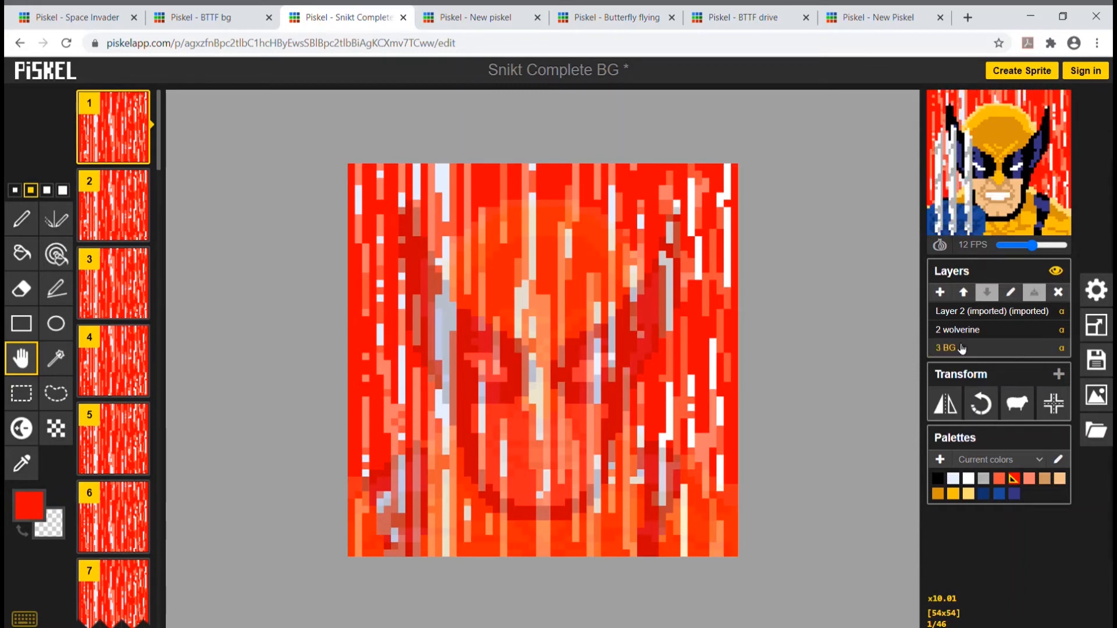
# Rename the topmost imported layer as "1 claws".
pyautogui.doubleClick(953, 315)
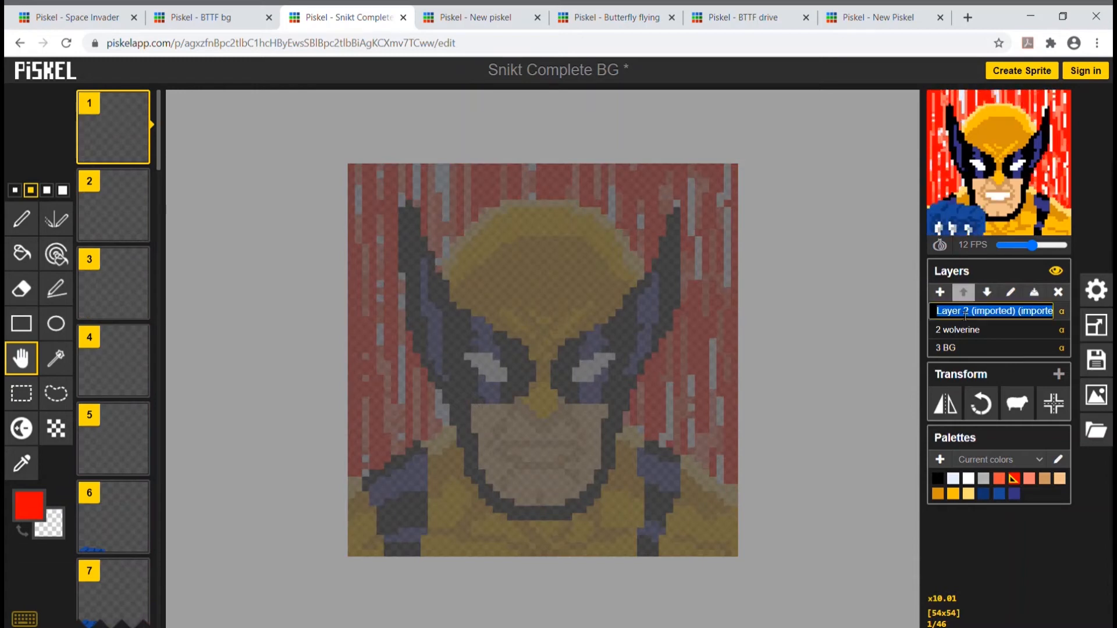
pyautogui.write('1 claws')
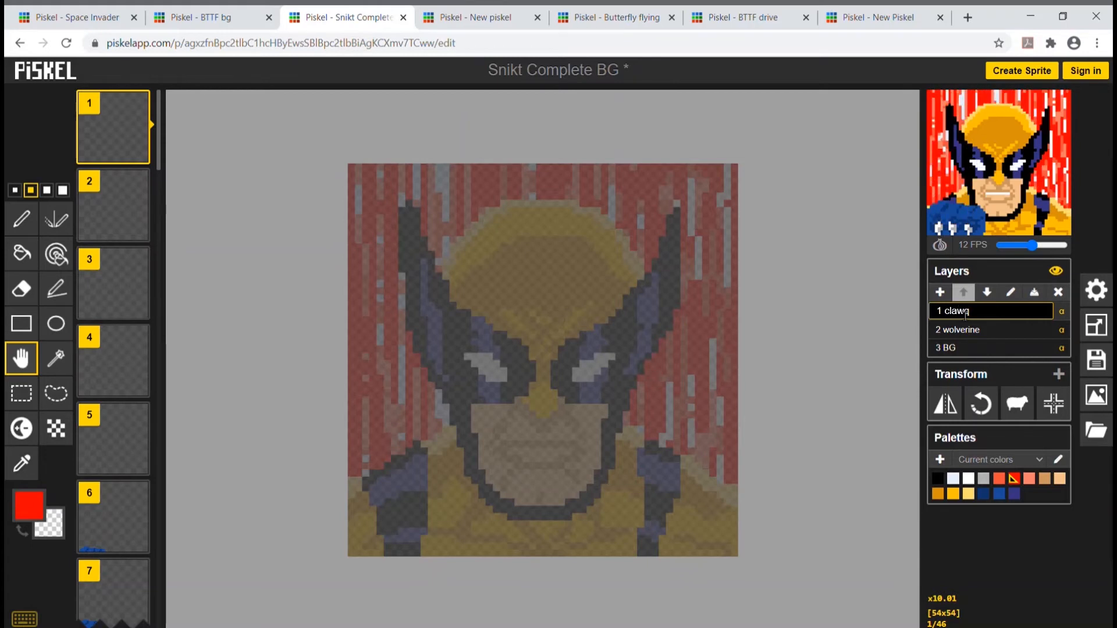
pyautogui.press('Return')
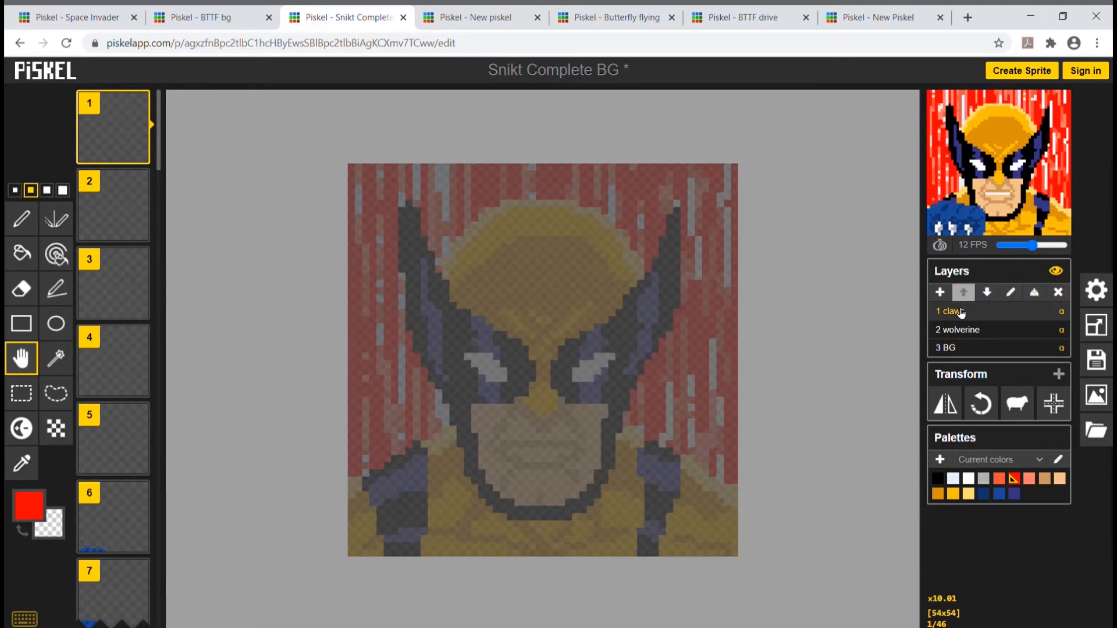
# Switch between the 2 wolverine and 1 claws layers to compare their contents.
pyautogui.click(1011, 331)
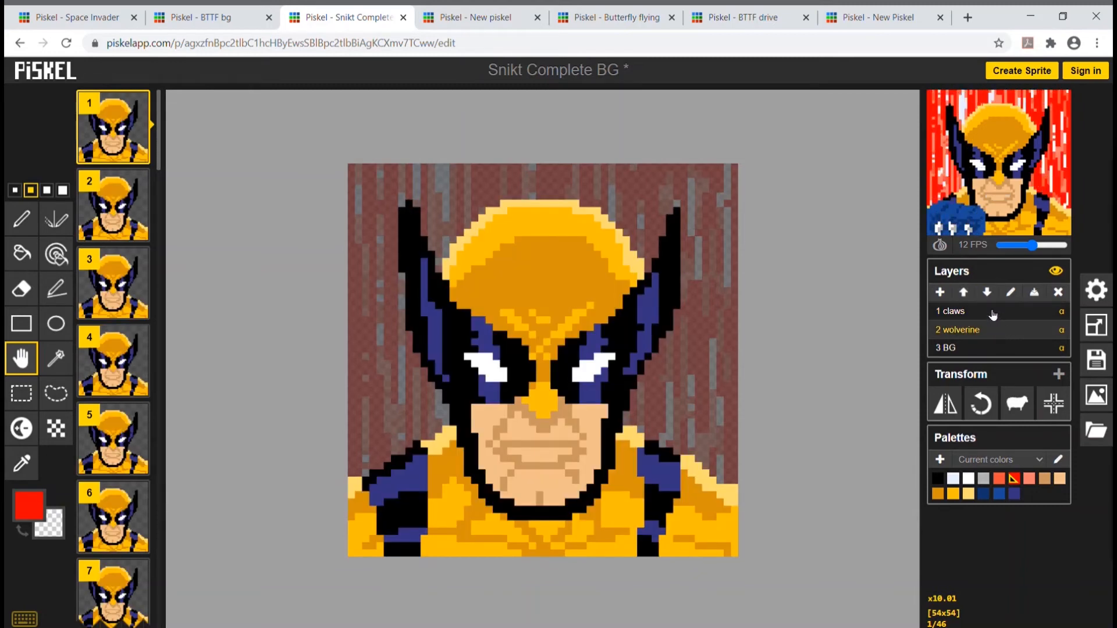
pyautogui.click(991, 314)
pyautogui.click(992, 335)
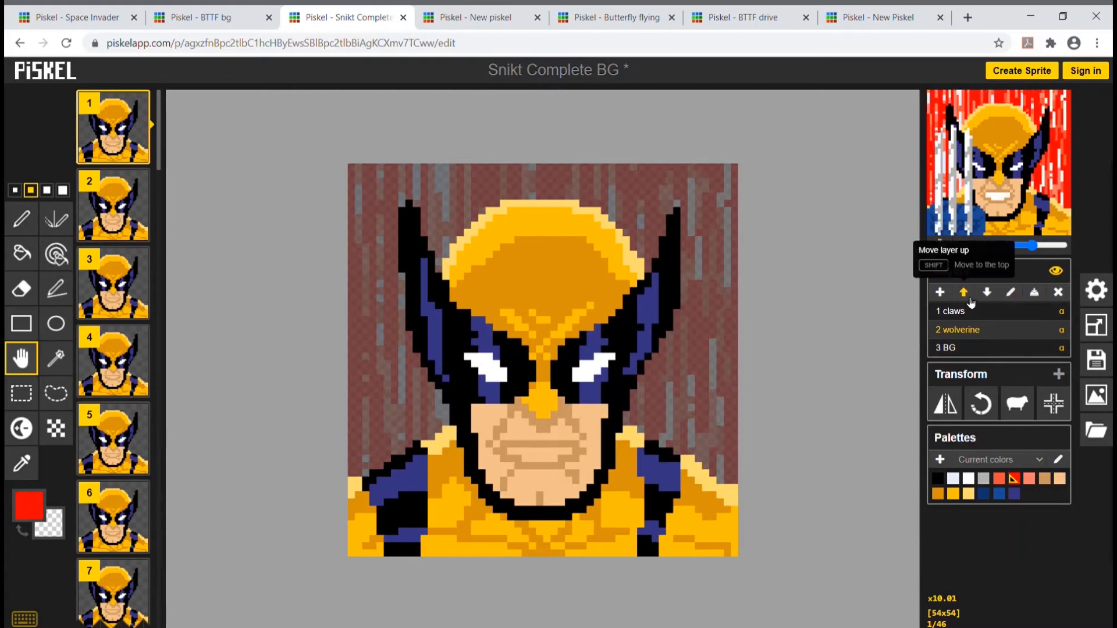
# Move the 3 BG layer up to the top of the layer stack and return it to the bottom.
pyautogui.click(975, 347)
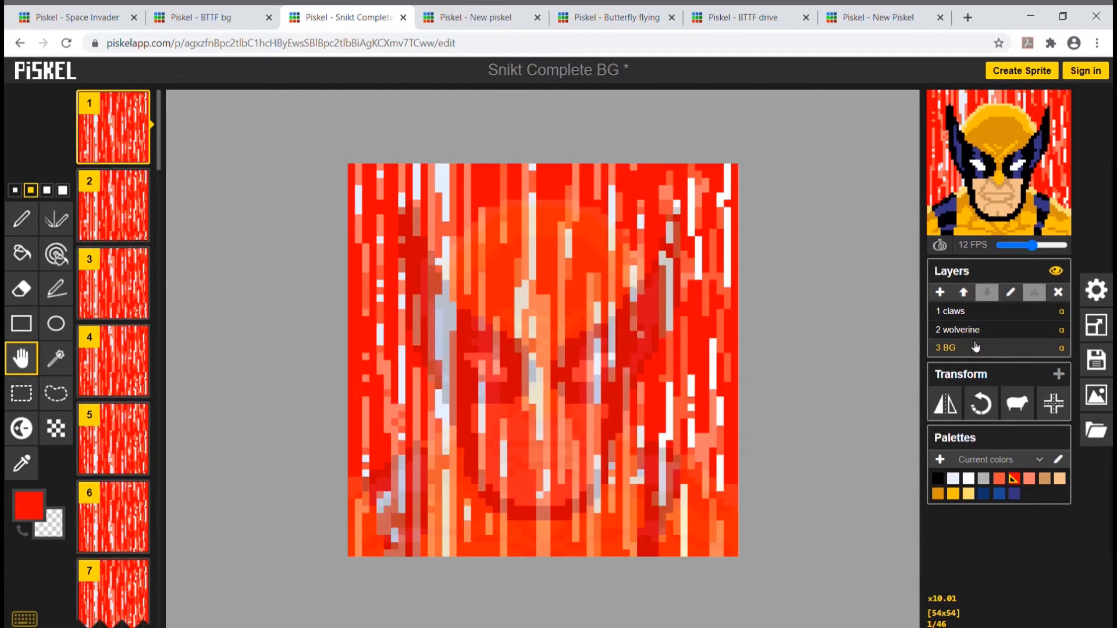
pyautogui.click(967, 294)
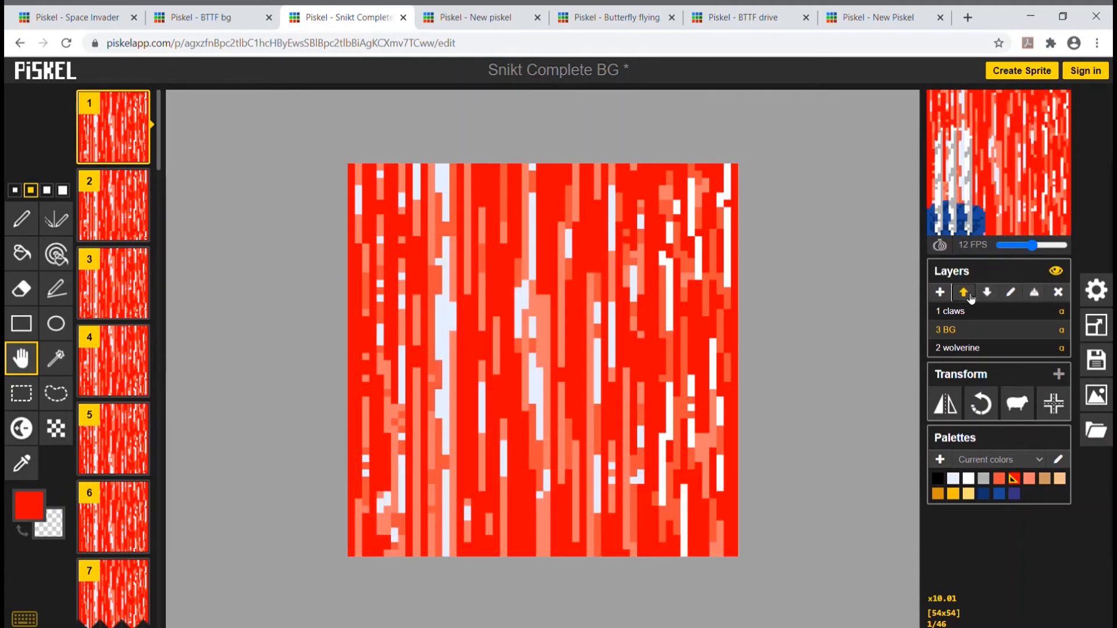
pyautogui.click(966, 294)
pyautogui.click(987, 294)
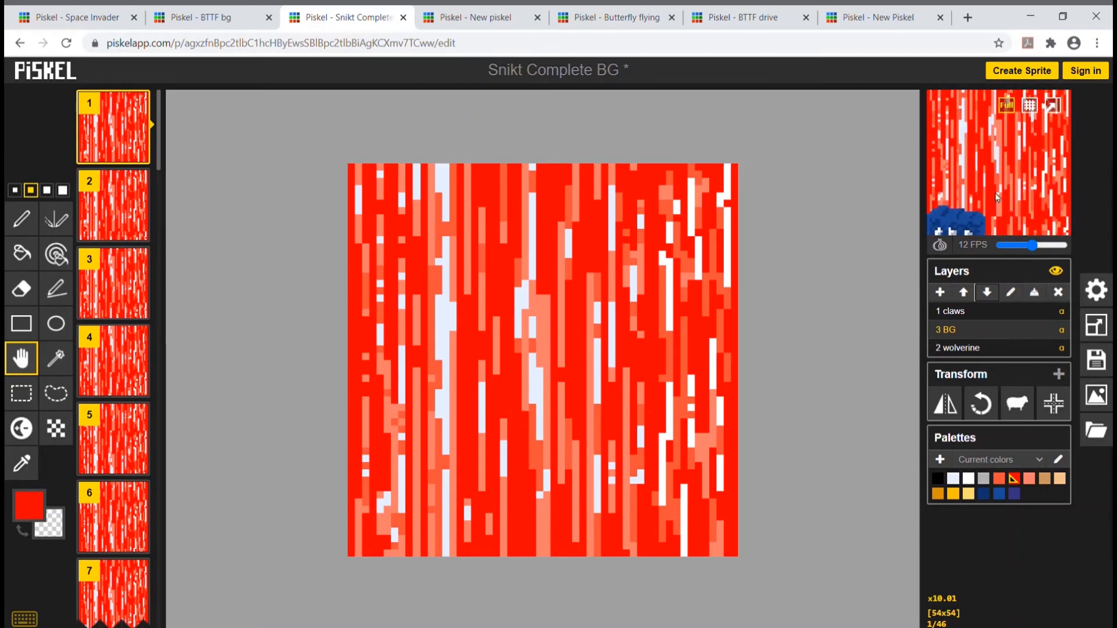
pyautogui.click(962, 293)
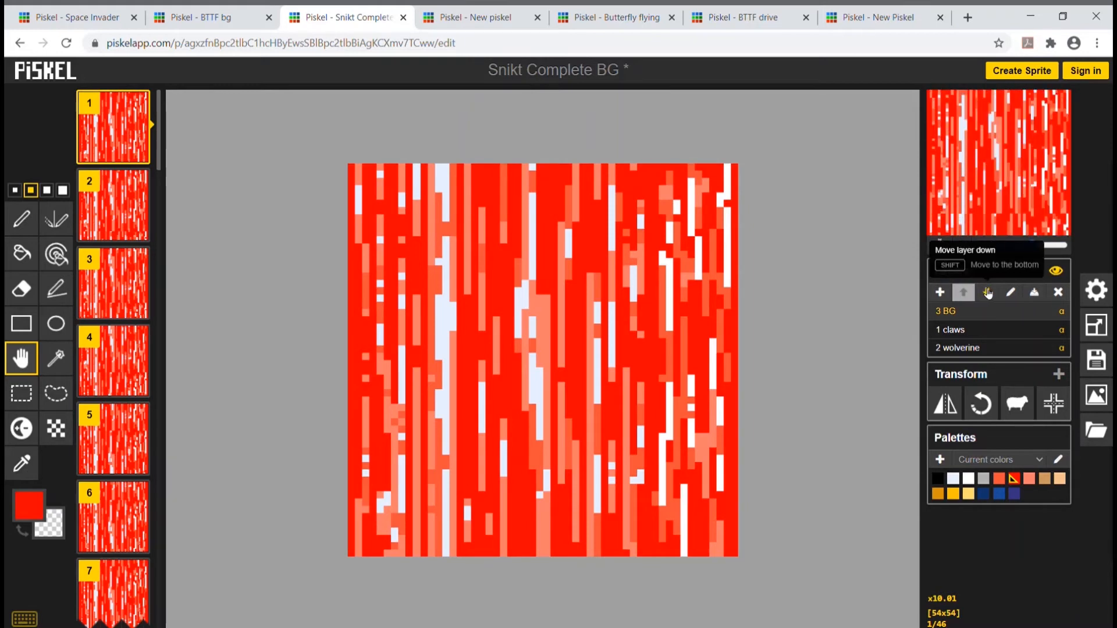
pyautogui.click(987, 292)
pyautogui.click(987, 293)
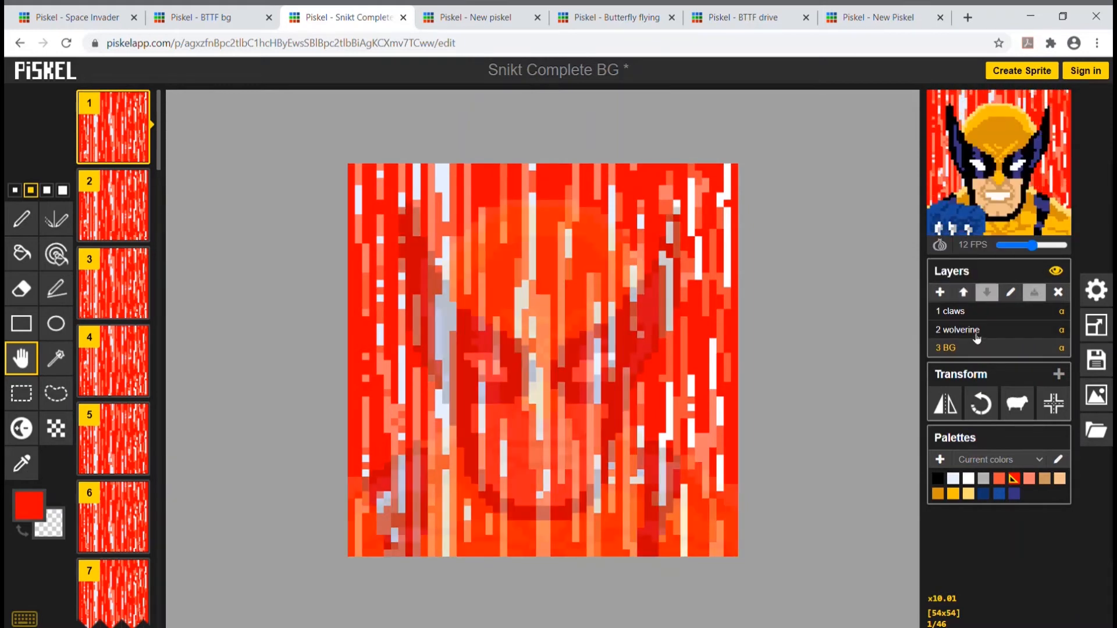
# Move the 2 wolverine layer below 3 BG, raise it above 1 claws, and return it to the middle of the stack.
pyautogui.click(982, 330)
pyautogui.click(987, 294)
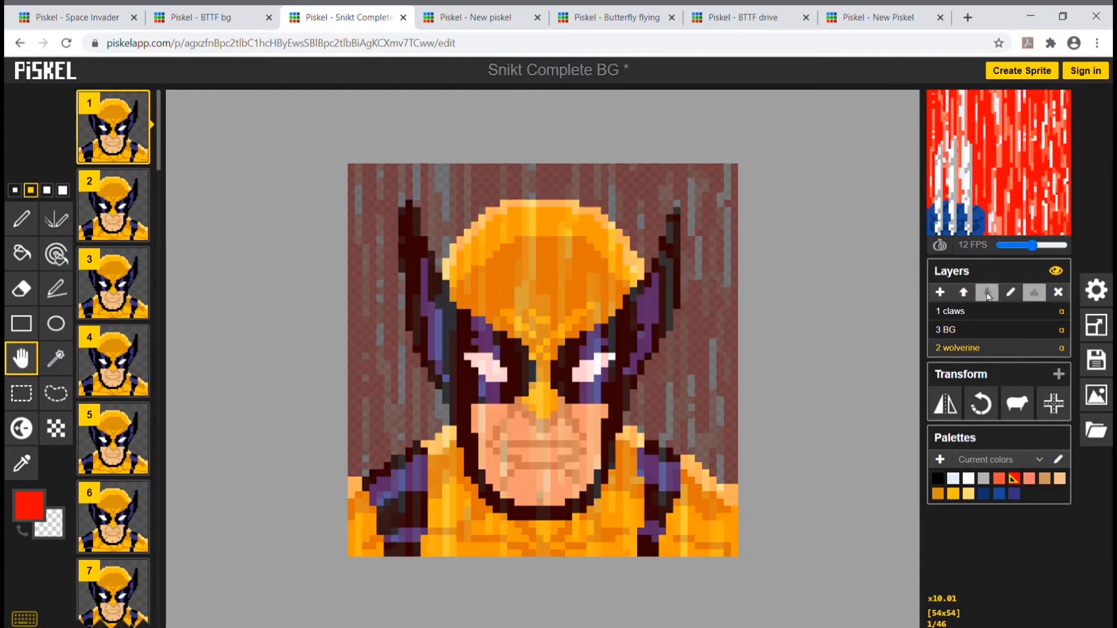
pyautogui.click(969, 293)
pyautogui.click(970, 293)
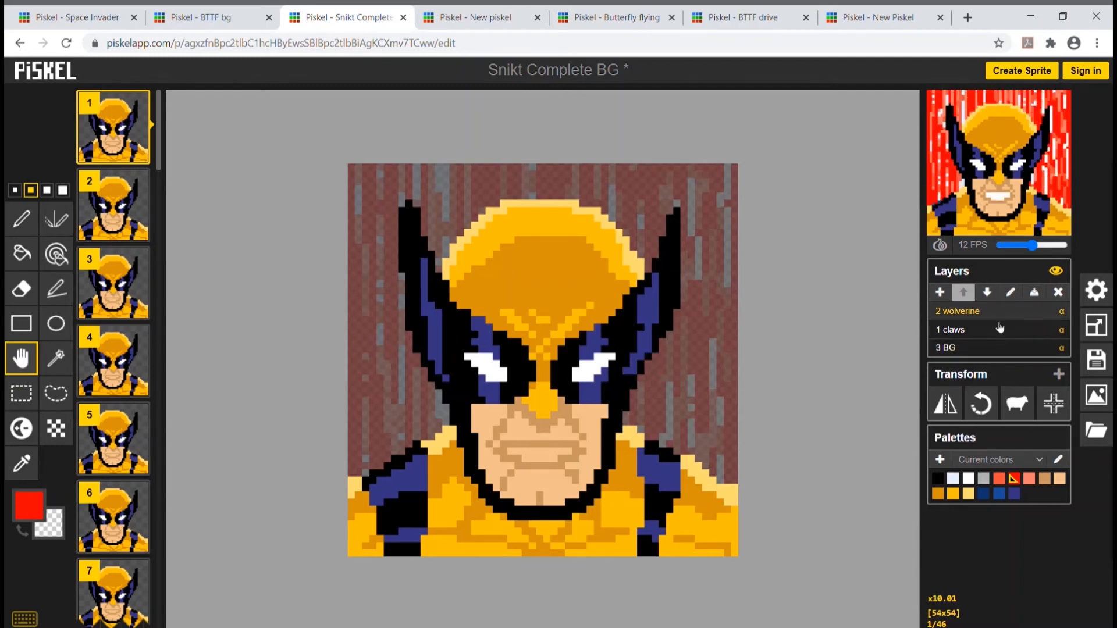
pyautogui.click(988, 293)
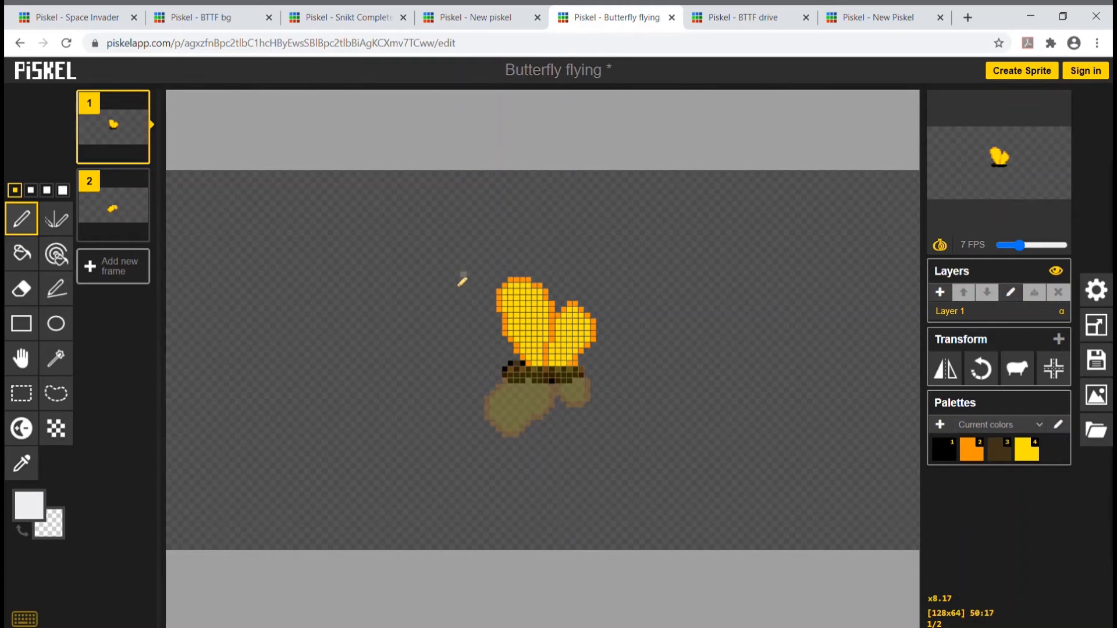
# Flip repeatedly between the two frames of the Butterfly flying sprite to compare the wing positions.
pyautogui.press('Down')
pyautogui.press('Up')
pyautogui.press('Down')
pyautogui.press('Up')
pyautogui.press('Down')
pyautogui.press('Up')
pyautogui.press('Down')
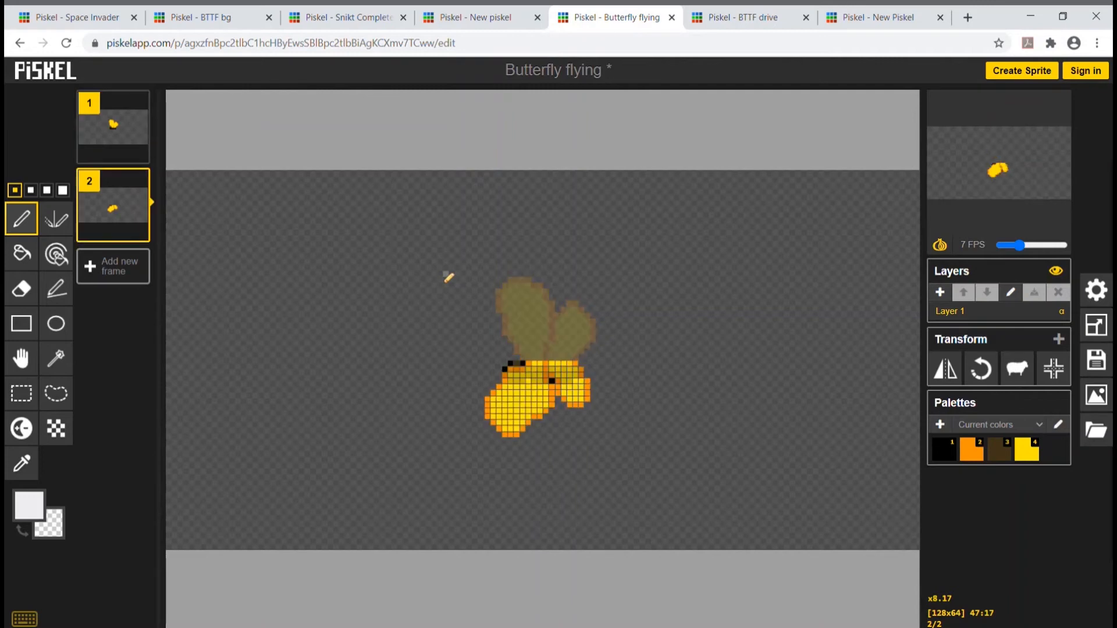
pyautogui.press('Up')
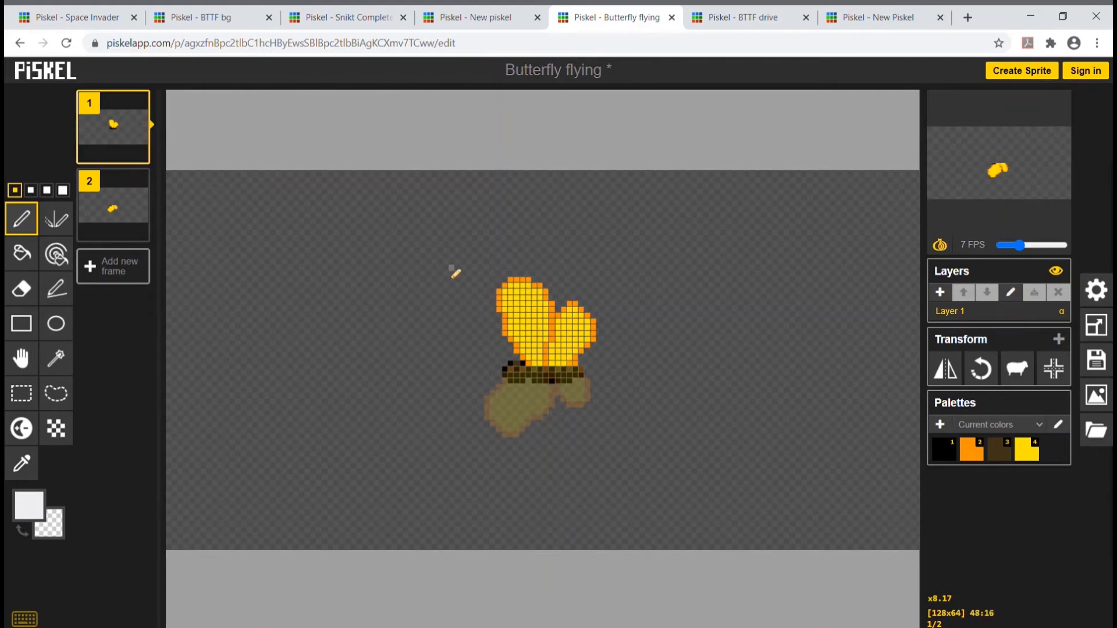
# Go to the Butterfly sprite and step through its animation frames to examine the wing movement, ending on frame 7.
pyautogui.click(491, 10)
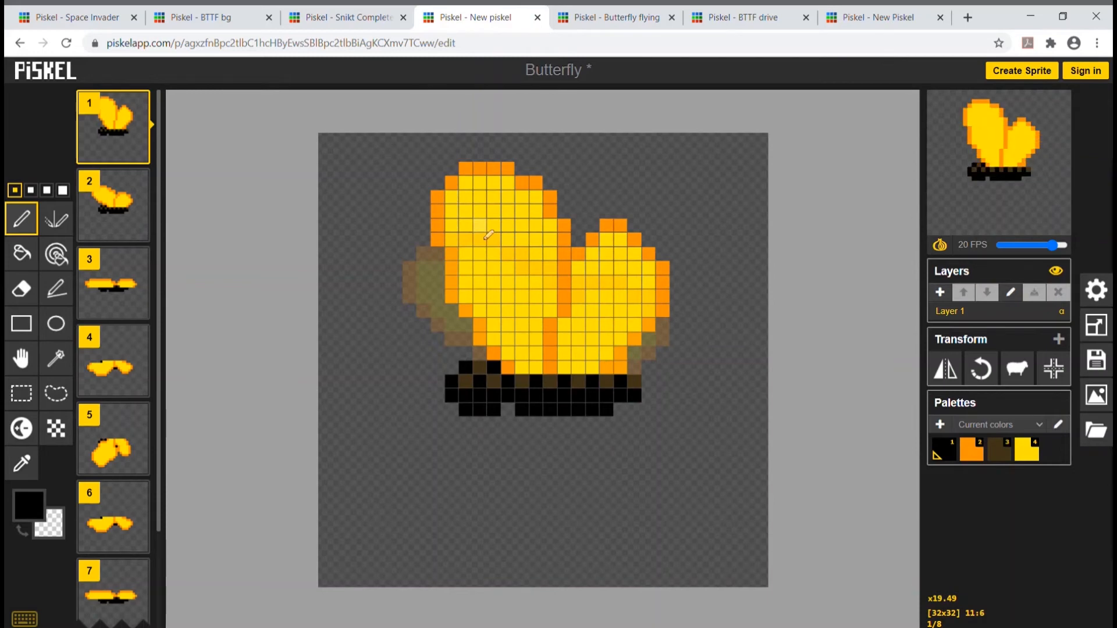
pyautogui.press('Down')
pyautogui.press('Down')
pyautogui.press('Down')
pyautogui.press('Down')
pyautogui.press('Down')
pyautogui.press('Down')
pyautogui.press('Down')
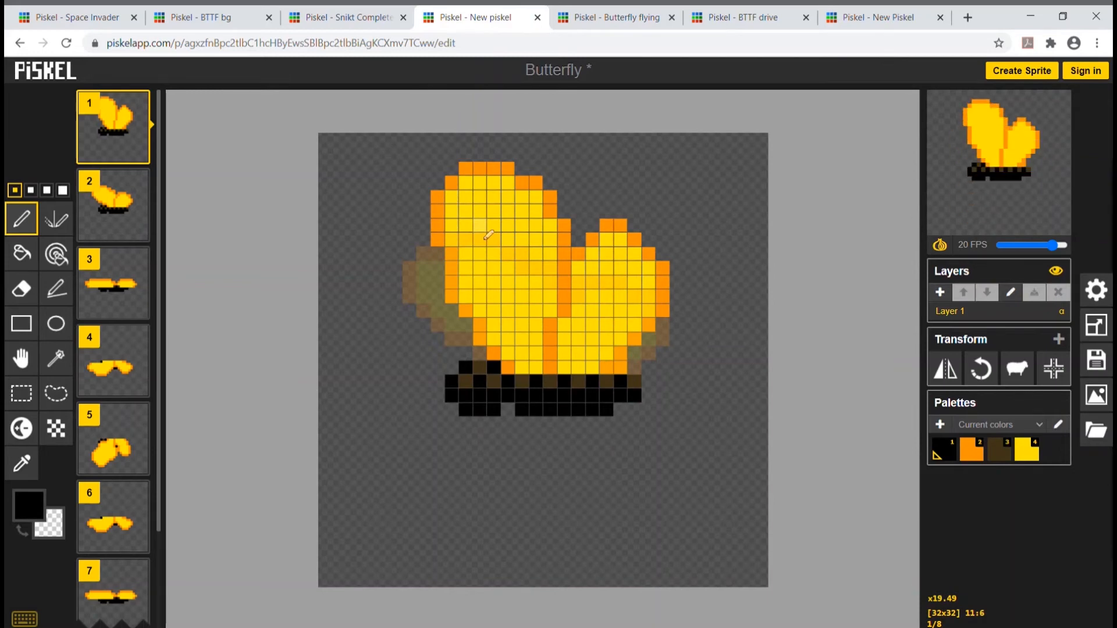
pyautogui.press('Up')
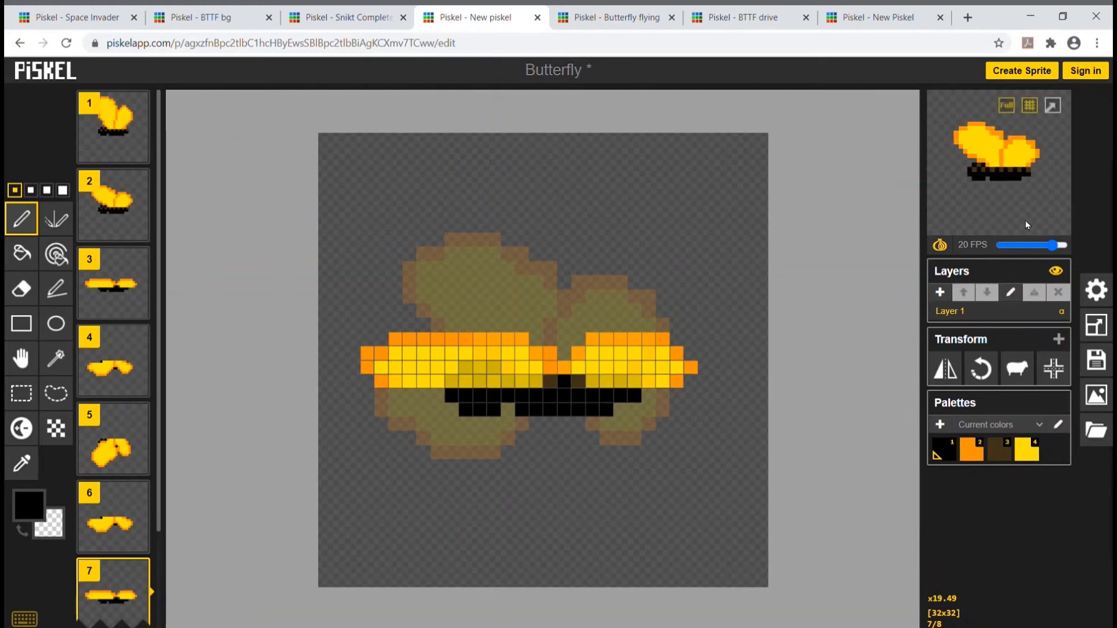
# Try the Butterfly animation at 24 FPS and set its playback speed to 13 FPS.
pyautogui.moveTo(1056, 246); pyautogui.dragTo(1064, 245)
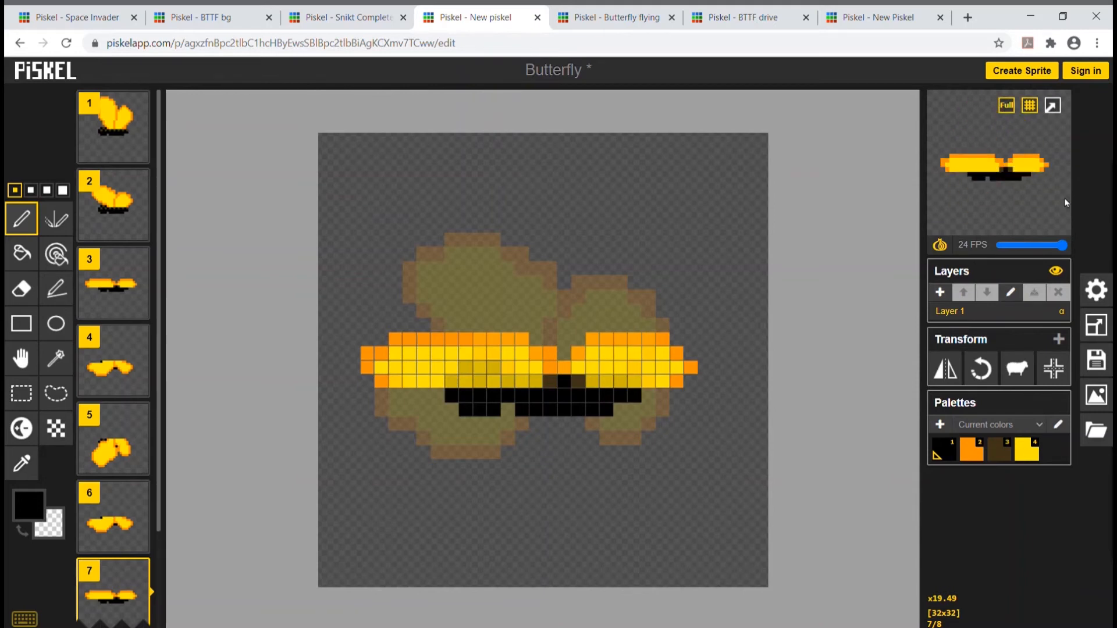
pyautogui.moveTo(1062, 245); pyautogui.dragTo(1027, 245)
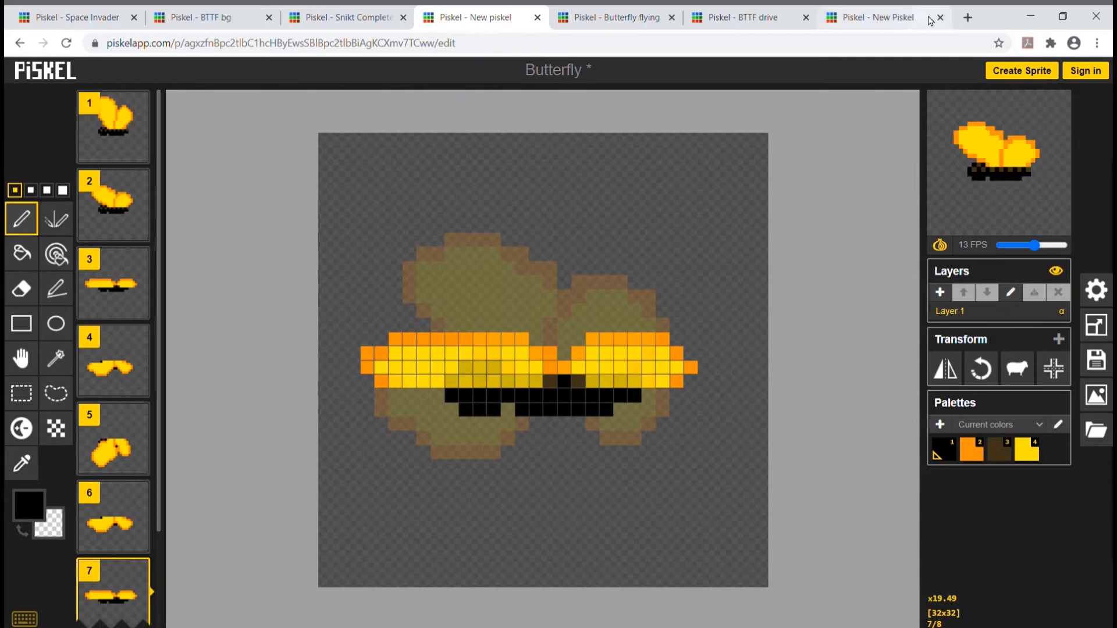
# Compare the Butterfly and Butterfly flying sprites, finishing on Butterfly flying.
pyautogui.click(638, 11)
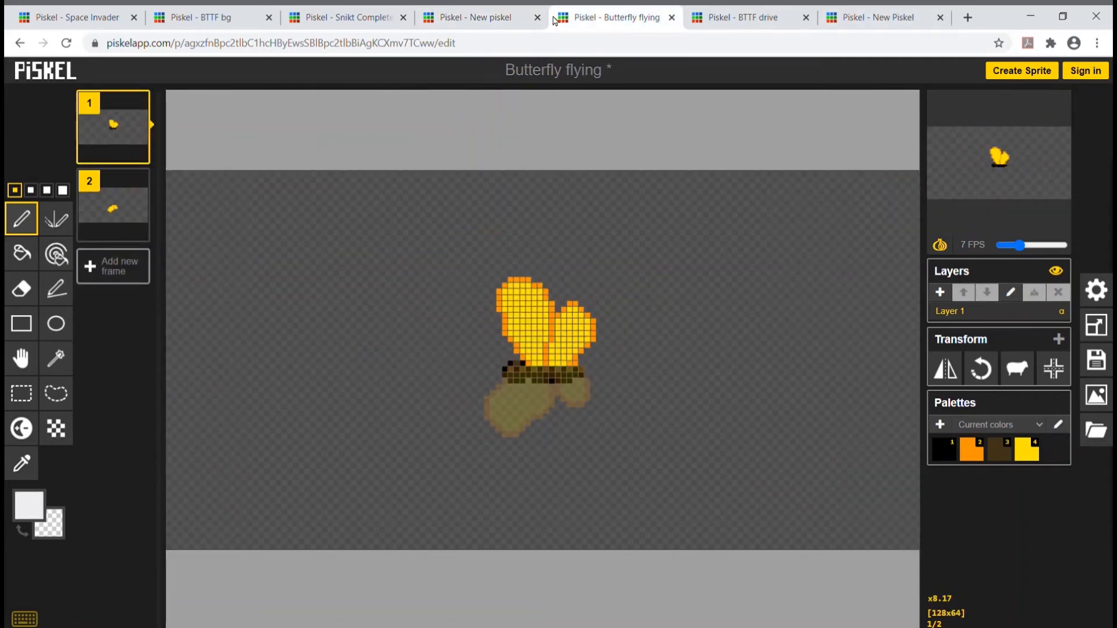
pyautogui.click(503, 12)
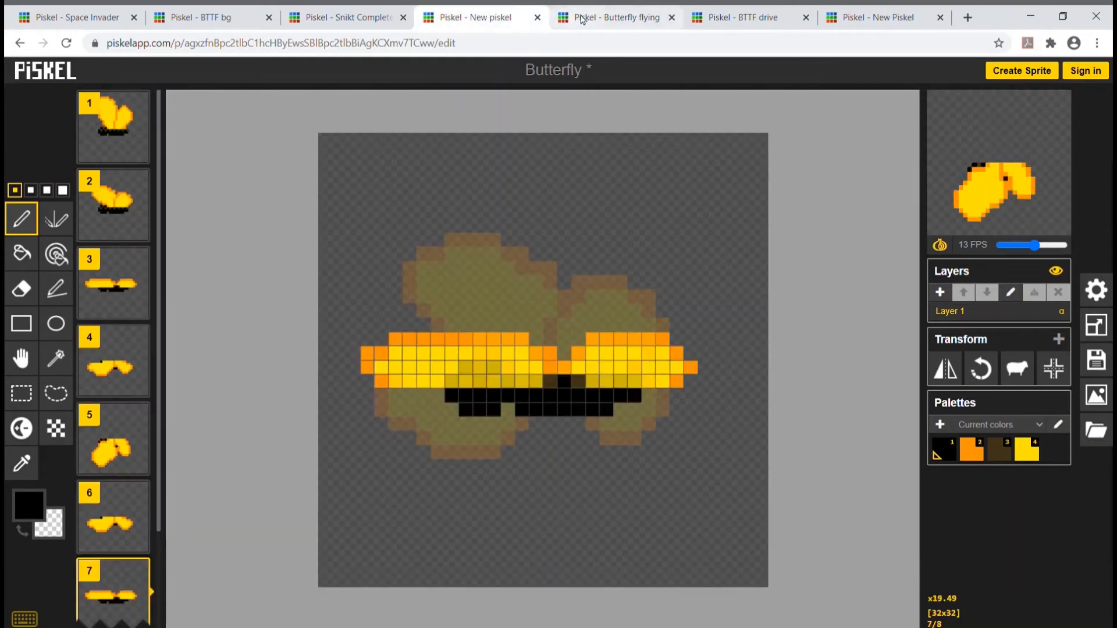
pyautogui.click(621, 17)
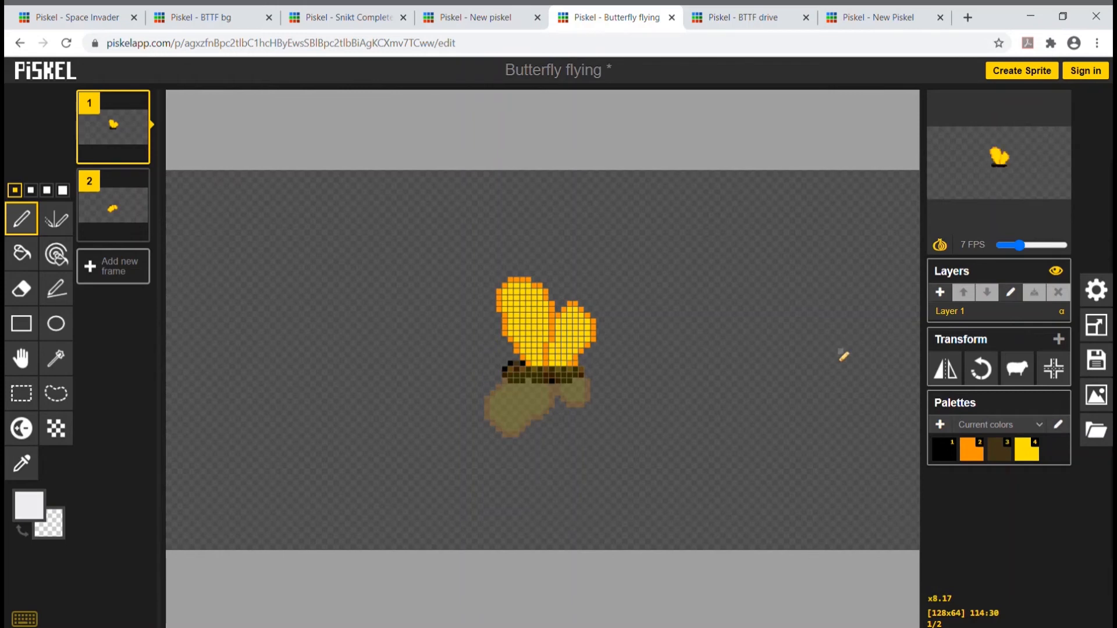
# Turn off Resize canvas content for the Butterfly flying sprite, leave the resize settings, and undo the stray pixel on the canvas.
pyautogui.click(1098, 323)
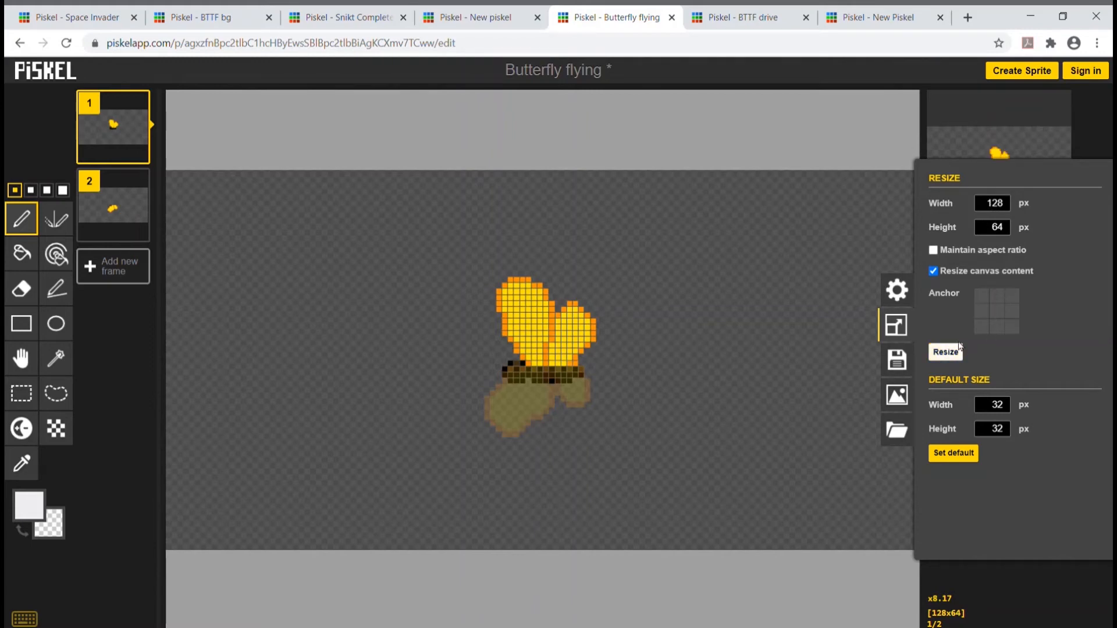
pyautogui.click(934, 272)
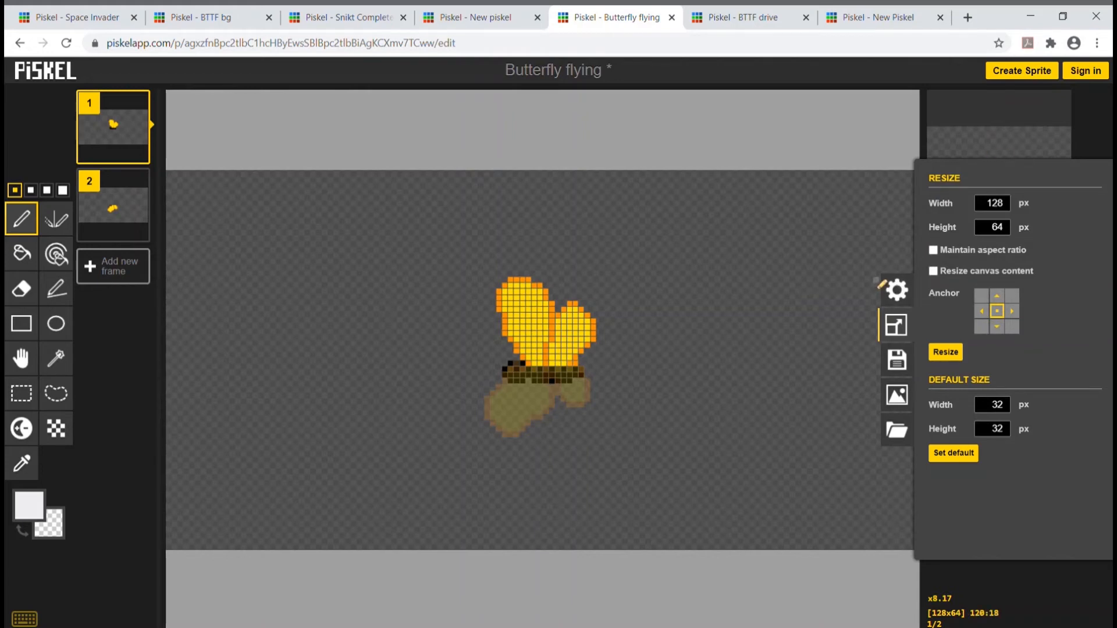
pyautogui.click(847, 311)
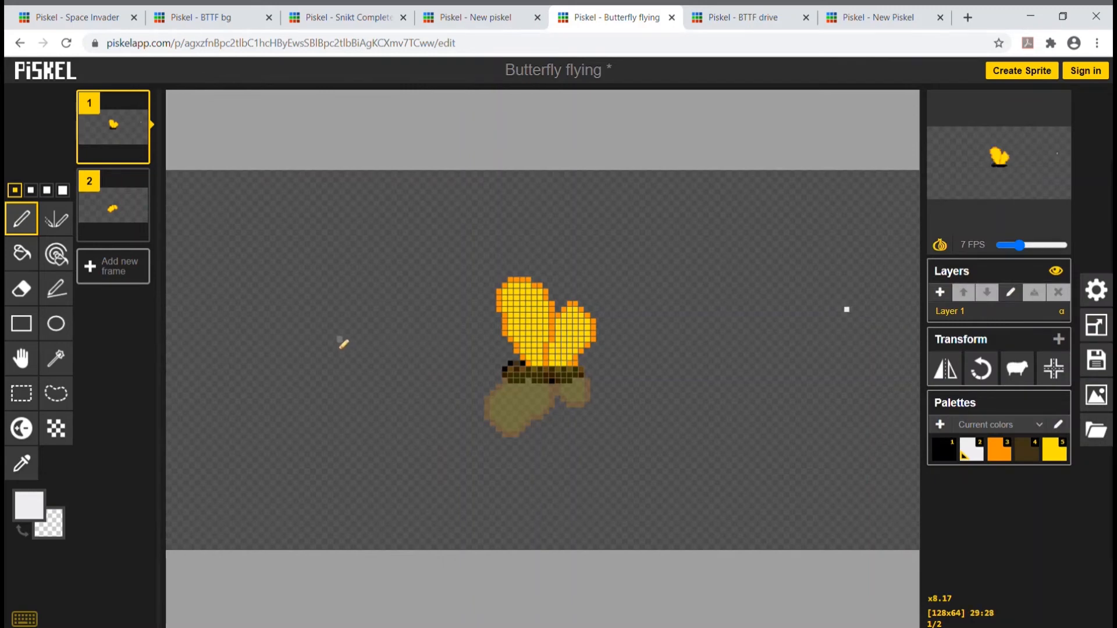
pyautogui.hotkey('ctrl', 'z')
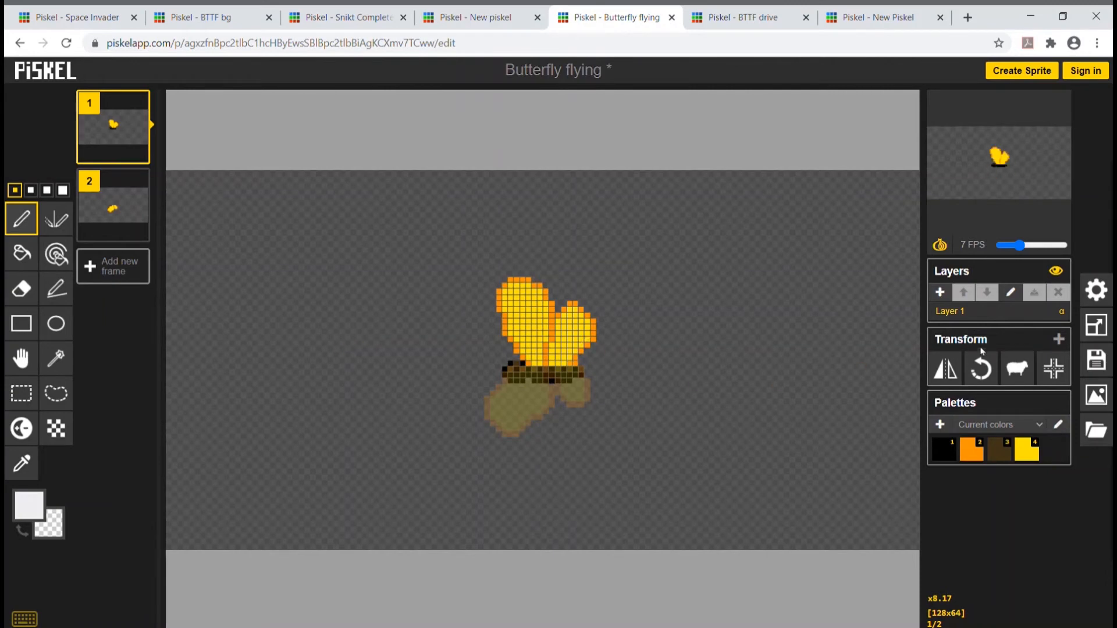
# Rename Layer 1 of the Butterfly flying sprite as "2 butterfly".
pyautogui.doubleClick(966, 312)
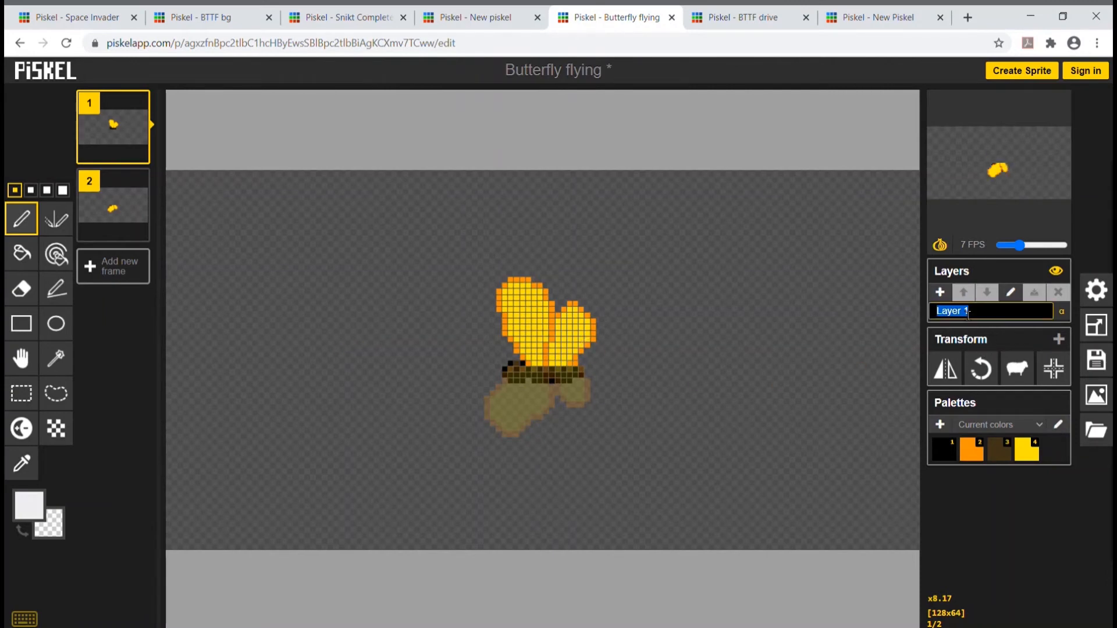
pyautogui.write('butte')
pyautogui.write('f')
pyautogui.press('BackSpace')
pyautogui.write('rfly')
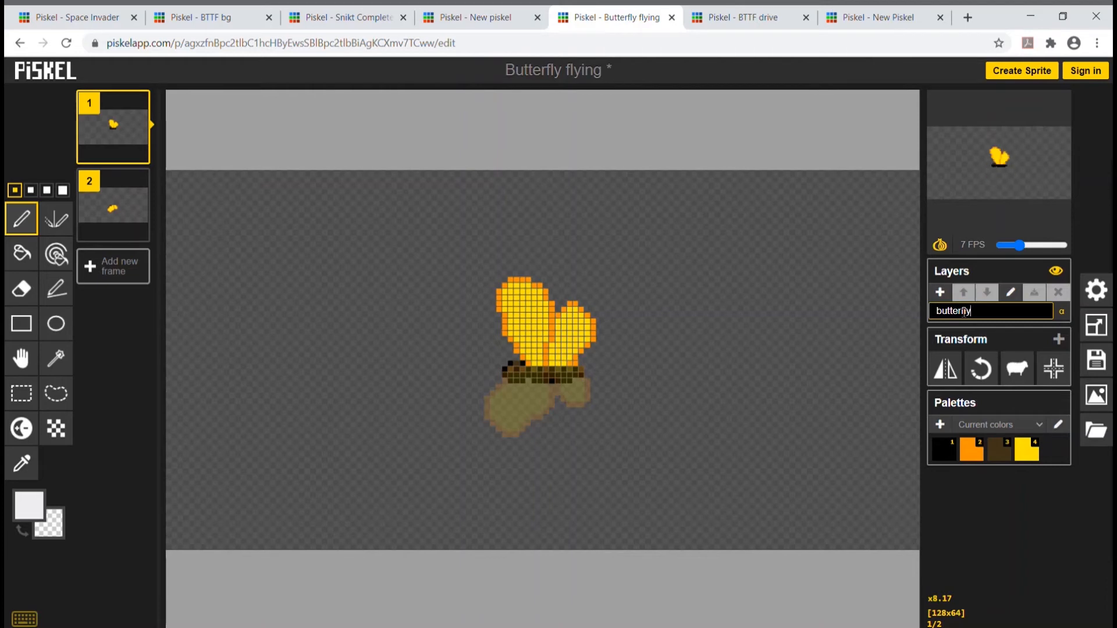
pyautogui.write('2')
pyautogui.press('Return')
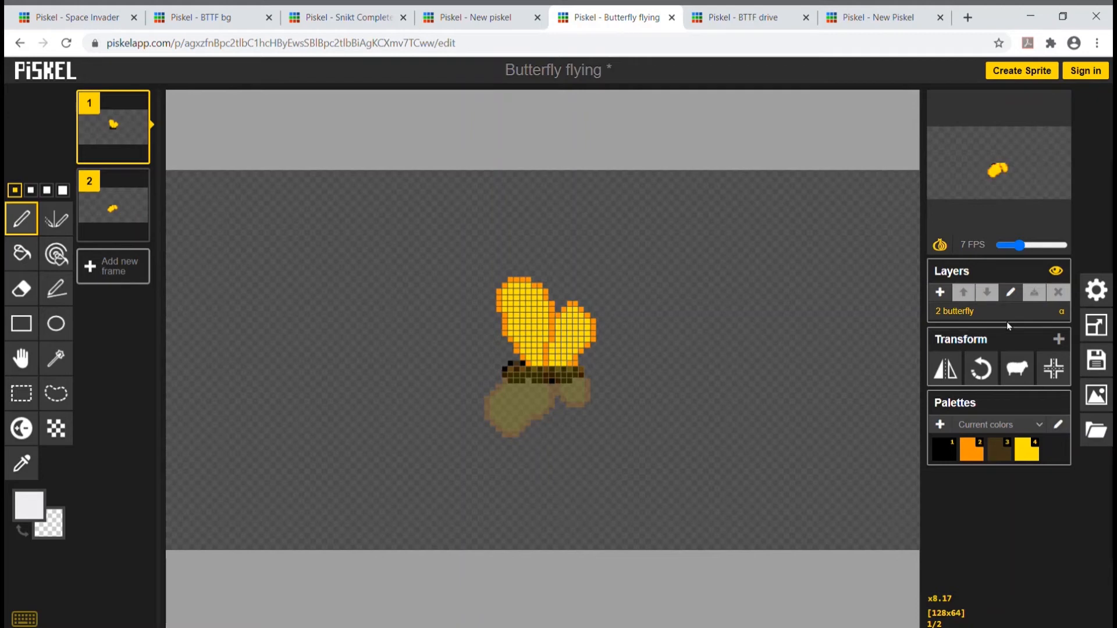
# Add a second layer to the Butterfly flying sprite and name it "1 Grass".
pyautogui.click(940, 292)
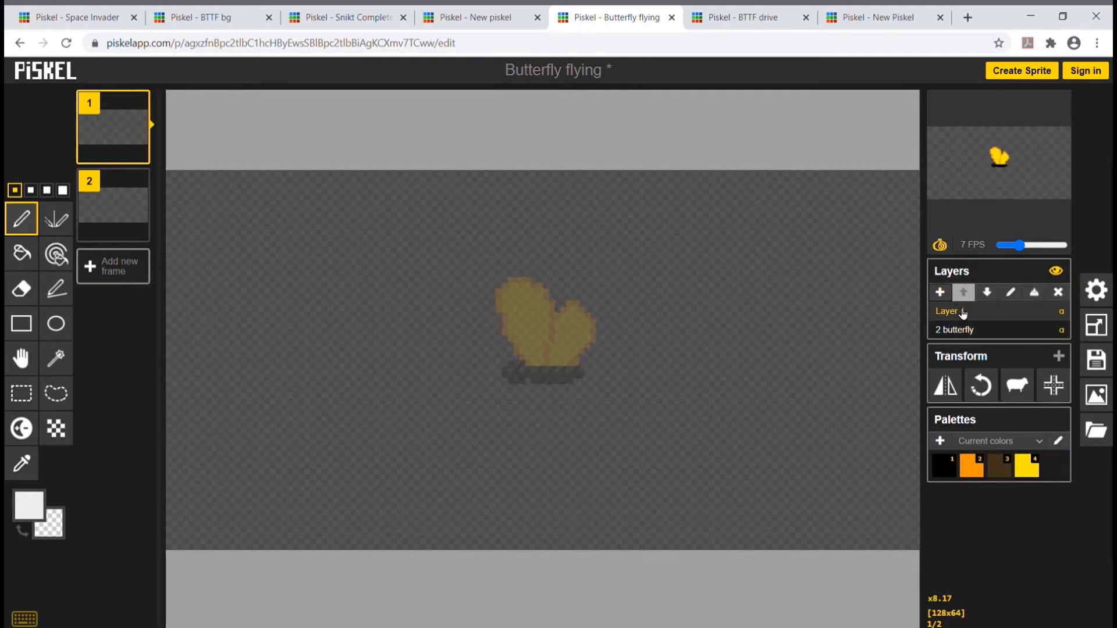
pyautogui.doubleClick(968, 313)
pyautogui.write('Gras')
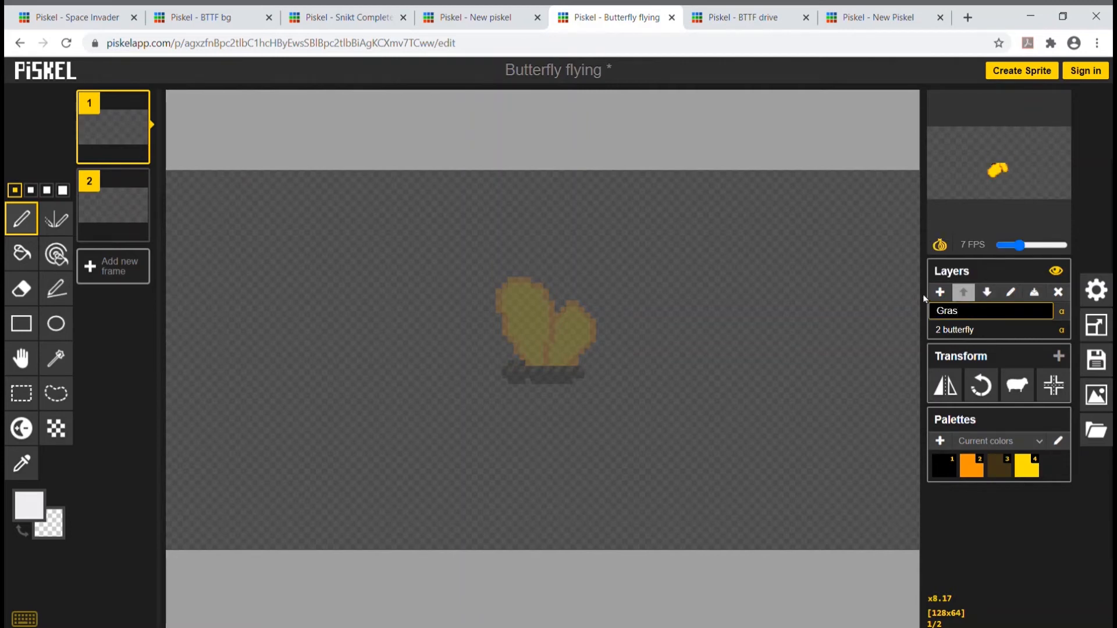
pyautogui.write('s')
pyautogui.press('Home')
pyautogui.write('1')
pyautogui.press('Return')
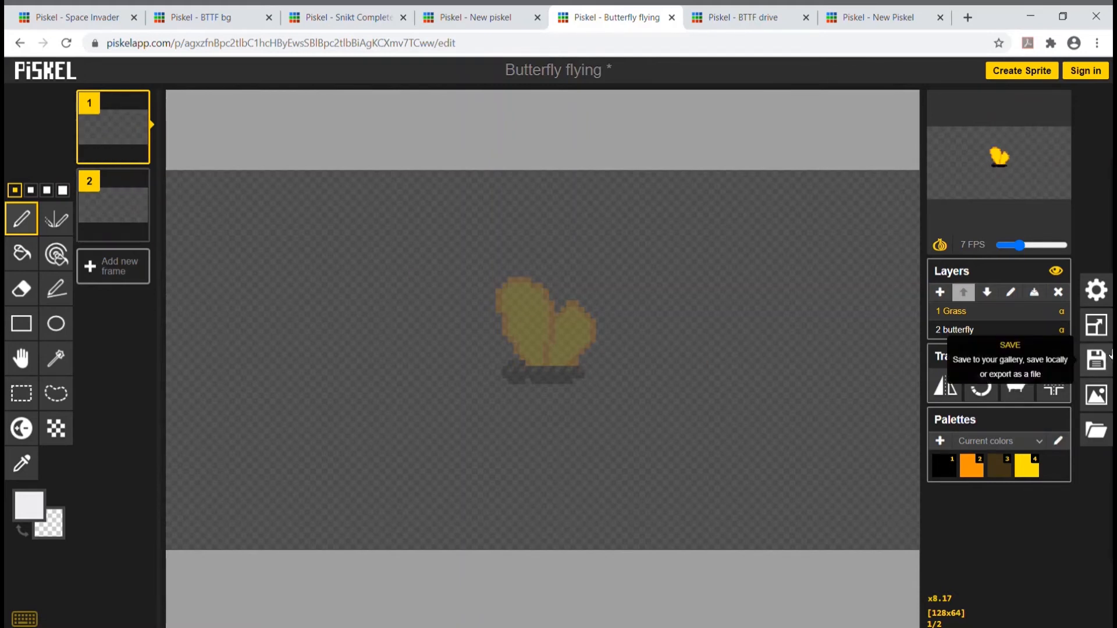
# Compare the 2 butterfly layer with 1 Grass, finish on 1 Grass, and set the primary colour to green #39c20a.
pyautogui.click(985, 332)
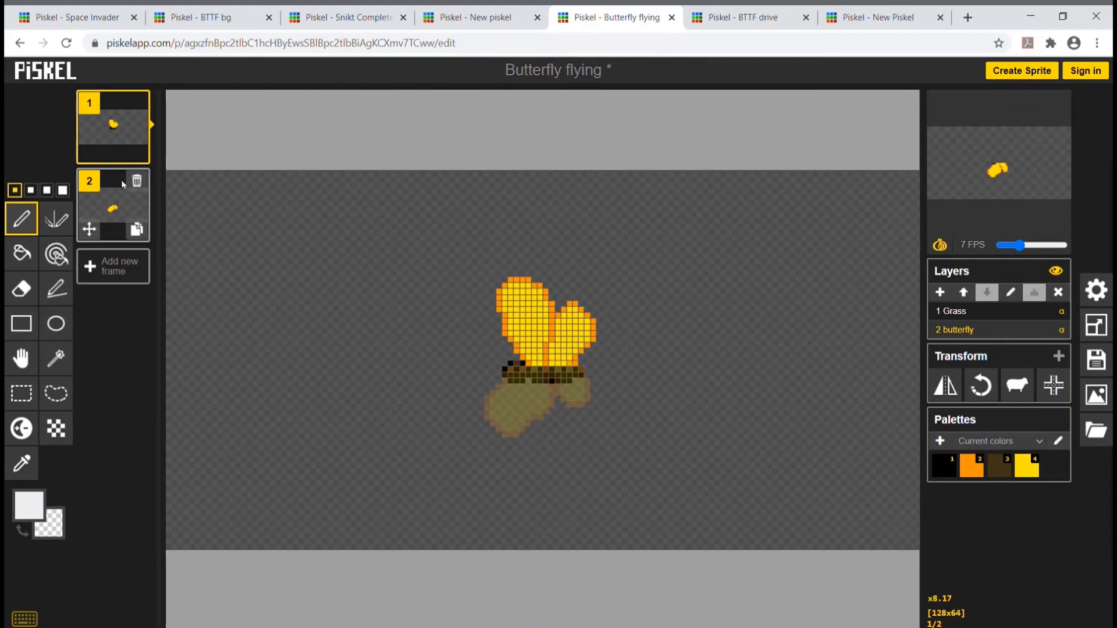
pyautogui.click(1000, 310)
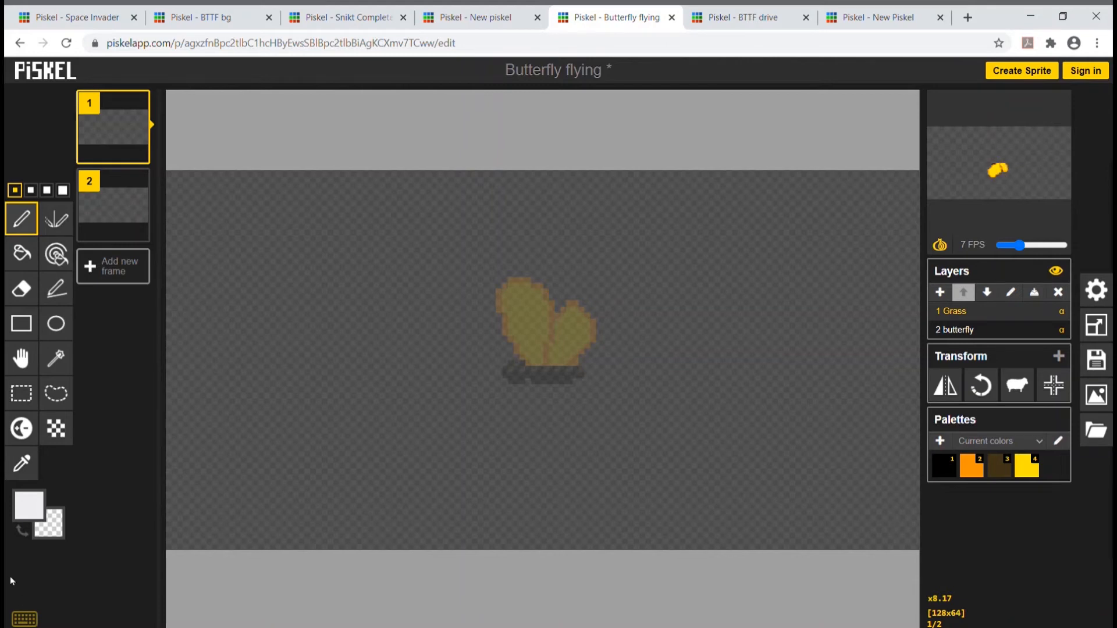
pyautogui.click(35, 504)
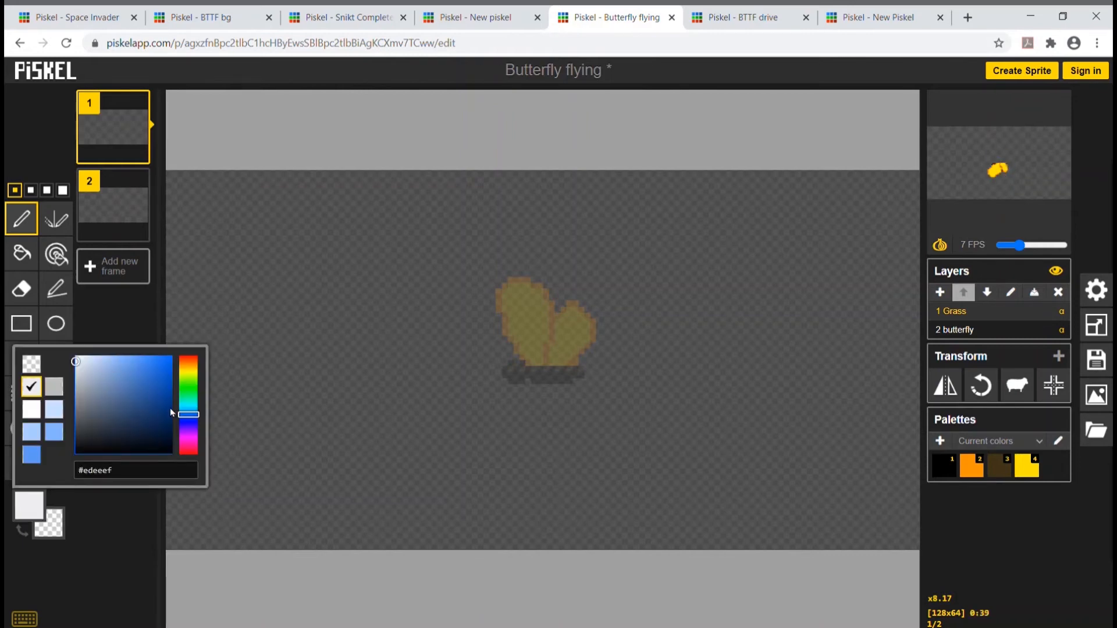
pyautogui.moveTo(187, 394); pyautogui.dragTo(189, 383)
pyautogui.click(165, 374)
pyautogui.click(168, 379)
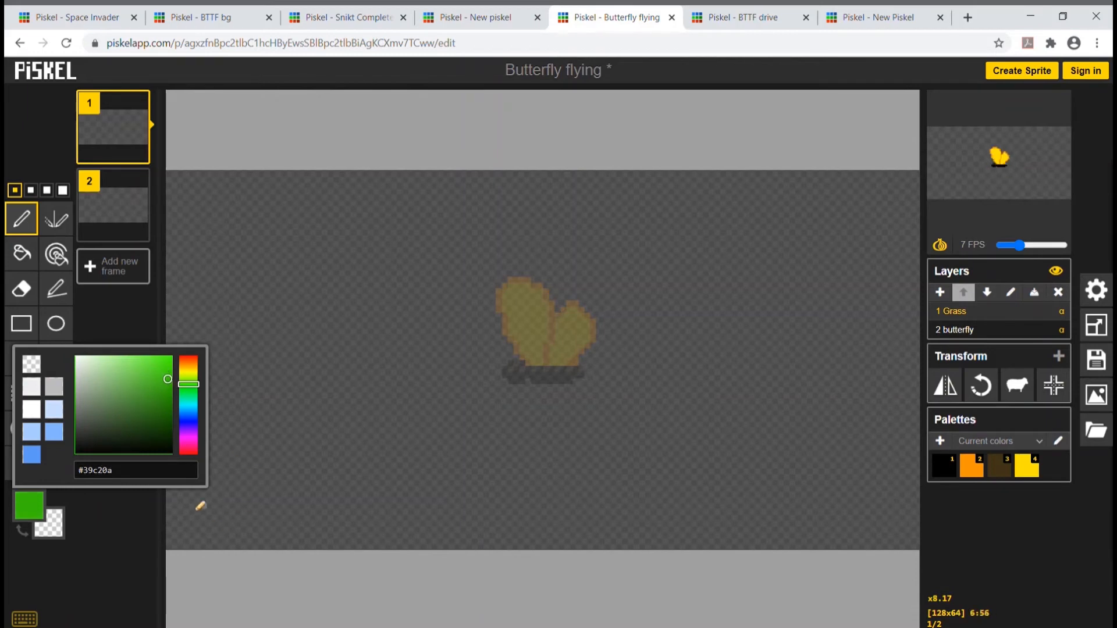
pyautogui.click(93, 508)
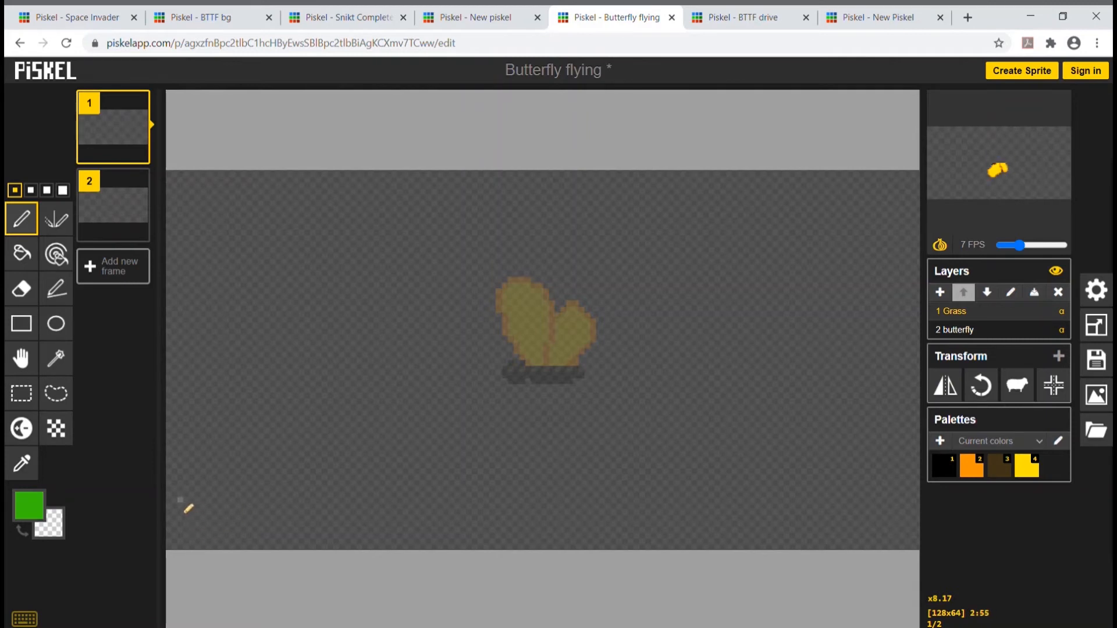
# Draw rough green grass blades along the whole lower edge of frame 1 on the 1 Grass layer.
pyautogui.moveTo(179, 517)
pyautogui.mouseDown()
pyautogui.moveTo(174, 489)
pyautogui.moveTo(200, 517)
pyautogui.moveTo(199, 494)
pyautogui.moveTo(216, 516)
pyautogui.moveTo(204, 476)
pyautogui.moveTo(228, 520)
pyautogui.moveTo(228, 506)
pyautogui.moveTo(258, 524)
pyautogui.moveTo(267, 513)
pyautogui.moveTo(233, 477)
pyautogui.moveTo(254, 554)
pyautogui.moveTo(207, 513)
pyautogui.mouseUp()
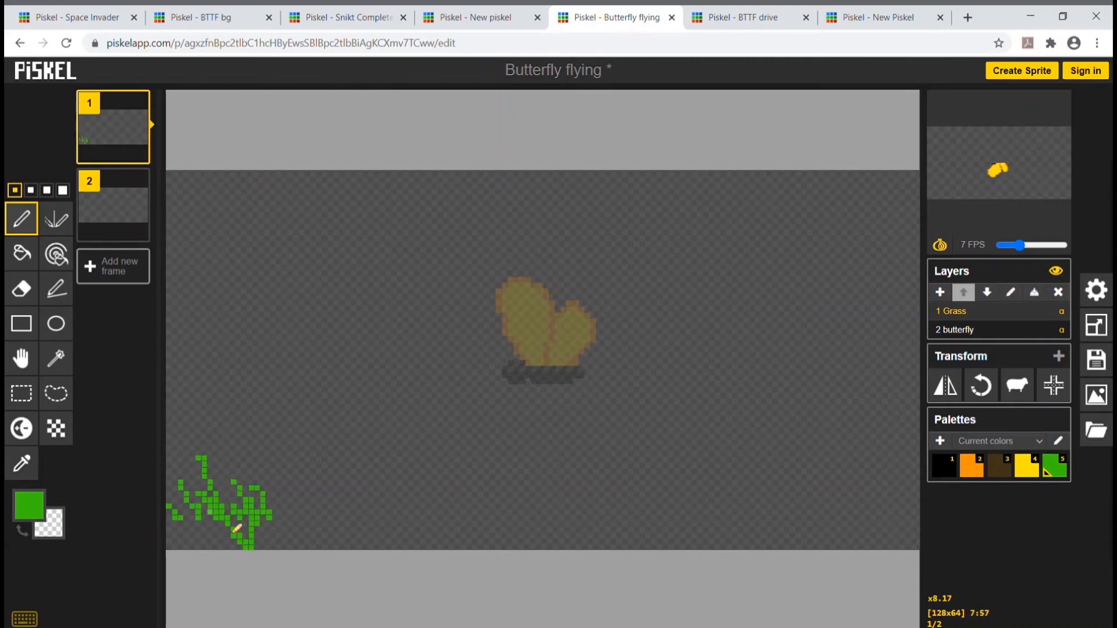
pyautogui.moveTo(285, 494)
pyautogui.mouseDown()
pyautogui.moveTo(317, 558)
pyautogui.moveTo(295, 490)
pyautogui.moveTo(341, 544)
pyautogui.mouseUp()
pyautogui.moveTo(321, 468)
pyautogui.mouseDown()
pyautogui.moveTo(368, 561)
pyautogui.moveTo(326, 519)
pyautogui.moveTo(286, 513)
pyautogui.moveTo(196, 526)
pyautogui.moveTo(185, 544)
pyautogui.moveTo(166, 544)
pyautogui.moveTo(198, 555)
pyautogui.moveTo(218, 541)
pyautogui.moveTo(274, 543)
pyautogui.moveTo(296, 557)
pyautogui.moveTo(277, 542)
pyautogui.moveTo(229, 551)
pyautogui.mouseUp()
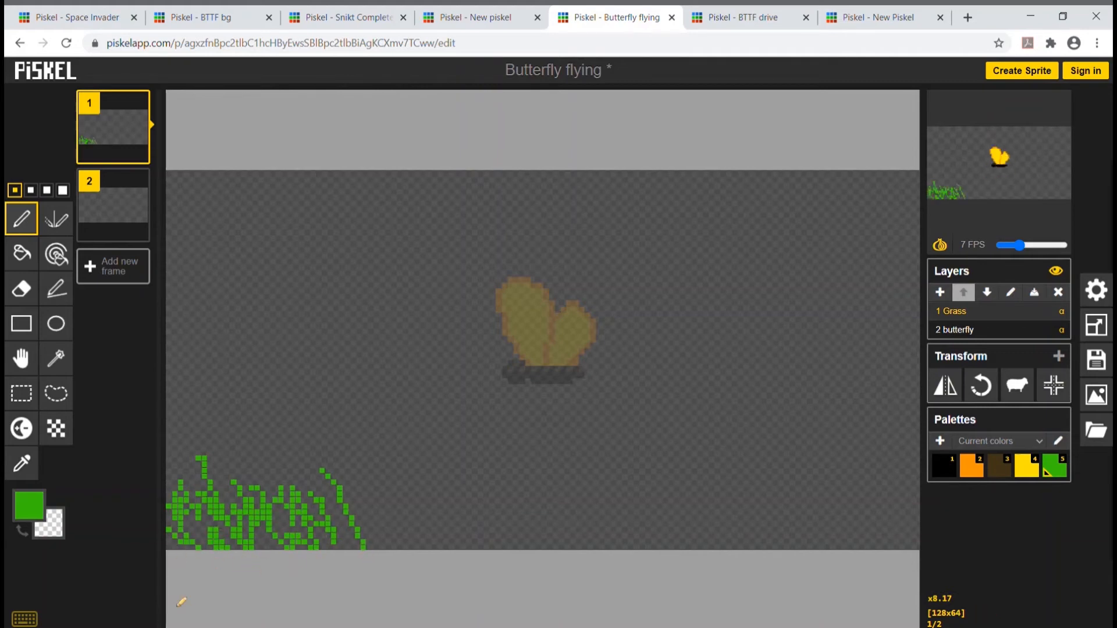
pyautogui.moveTo(328, 523)
pyautogui.mouseDown()
pyautogui.moveTo(350, 546)
pyautogui.moveTo(410, 453)
pyautogui.mouseUp()
pyautogui.moveTo(381, 511)
pyautogui.mouseDown()
pyautogui.moveTo(432, 485)
pyautogui.moveTo(406, 534)
pyautogui.mouseUp()
pyautogui.moveTo(480, 481); pyautogui.dragTo(408, 550)
pyautogui.moveTo(339, 459)
pyautogui.mouseDown()
pyautogui.moveTo(381, 539)
pyautogui.moveTo(463, 494)
pyautogui.moveTo(471, 548)
pyautogui.moveTo(516, 512)
pyautogui.mouseUp()
pyautogui.moveTo(516, 512); pyautogui.dragTo(496, 544)
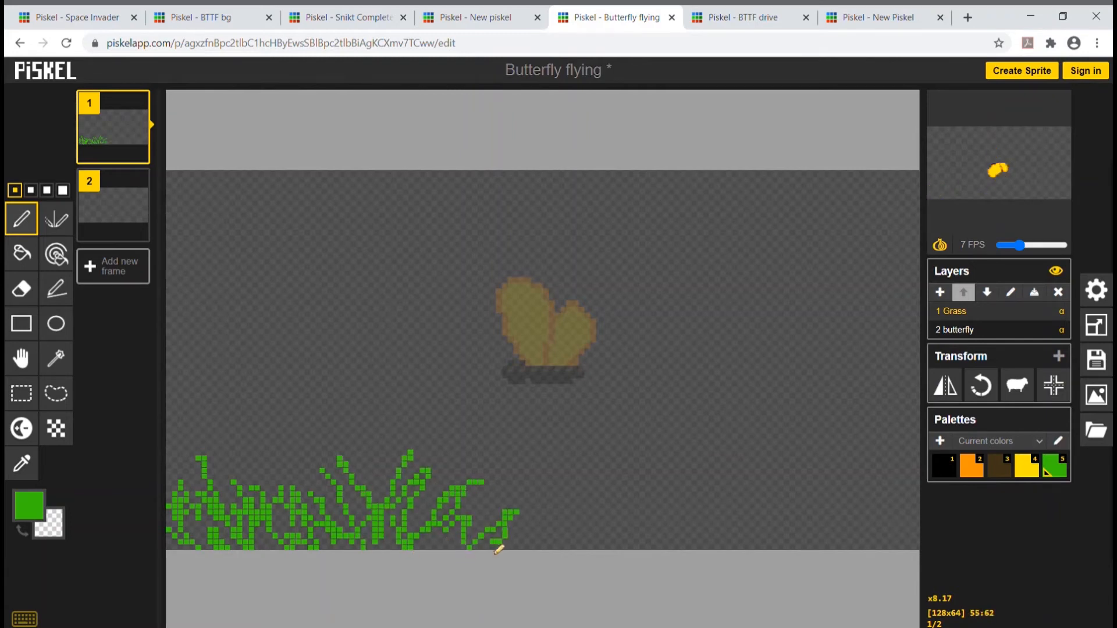
pyautogui.moveTo(595, 483)
pyautogui.mouseDown()
pyautogui.moveTo(516, 547)
pyautogui.moveTo(563, 537)
pyautogui.mouseUp()
pyautogui.moveTo(610, 524); pyautogui.dragTo(615, 547)
pyautogui.moveTo(596, 522)
pyautogui.mouseDown()
pyautogui.moveTo(539, 470)
pyautogui.moveTo(550, 533)
pyautogui.moveTo(322, 503)
pyautogui.moveTo(349, 531)
pyautogui.moveTo(532, 534)
pyautogui.moveTo(531, 514)
pyautogui.moveTo(593, 508)
pyautogui.moveTo(553, 473)
pyautogui.moveTo(588, 509)
pyautogui.moveTo(651, 511)
pyautogui.moveTo(704, 488)
pyautogui.moveTo(740, 516)
pyautogui.moveTo(756, 505)
pyautogui.moveTo(825, 509)
pyautogui.moveTo(869, 471)
pyautogui.moveTo(878, 518)
pyautogui.moveTo(862, 504)
pyautogui.moveTo(905, 525)
pyautogui.moveTo(896, 488)
pyautogui.moveTo(925, 489)
pyautogui.moveTo(895, 520)
pyautogui.moveTo(859, 531)
pyautogui.mouseUp()
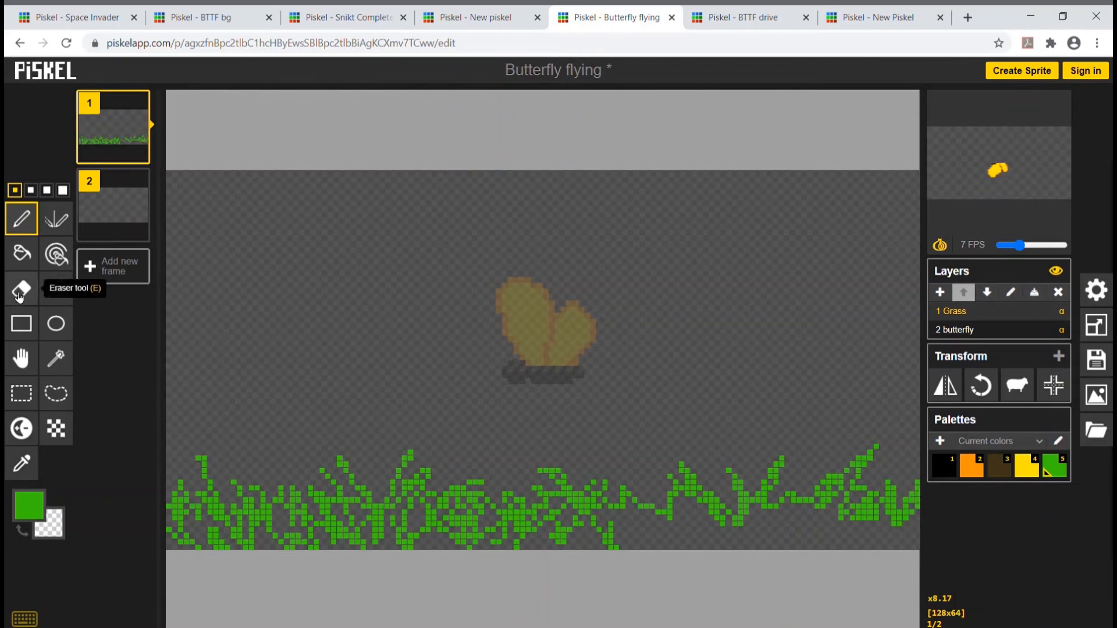
# Bucket-fill the gaps beneath the grass blades with green across the strip, undoing the fill that floods the background.
pyautogui.click(22, 253)
pyautogui.click(643, 527)
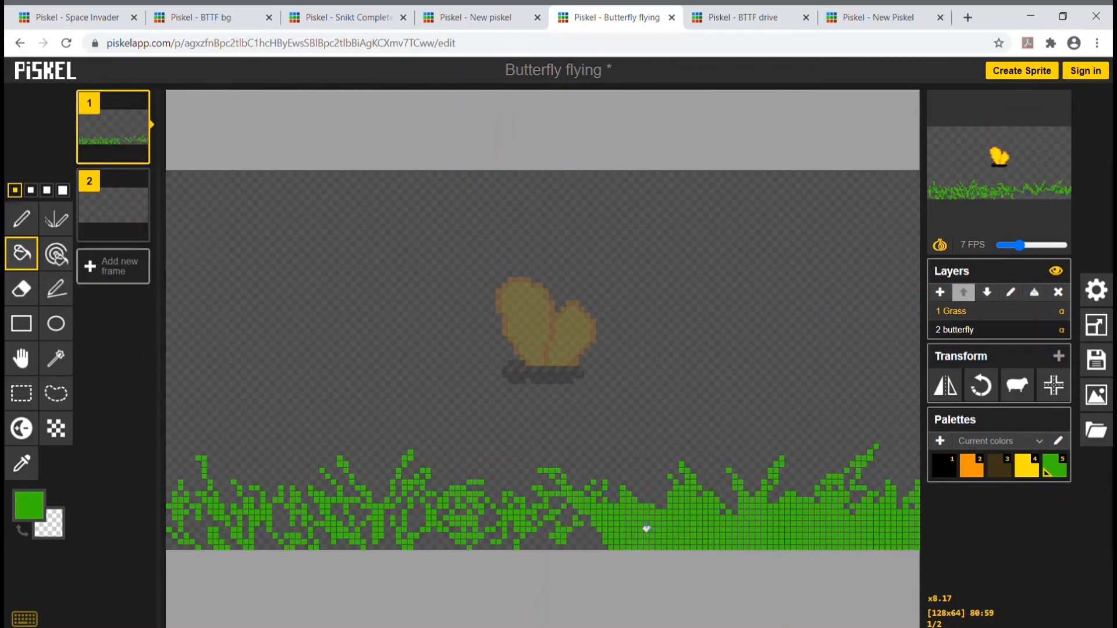
pyautogui.click(587, 537)
pyautogui.click(488, 534)
pyautogui.click(490, 516)
pyautogui.click(422, 518)
pyautogui.click(438, 541)
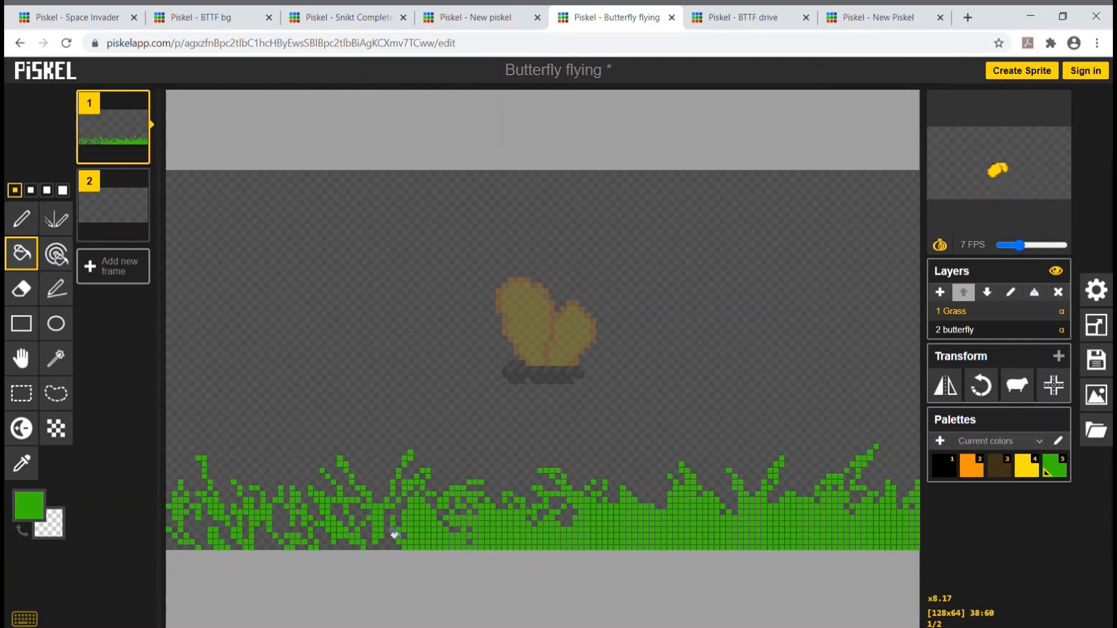
pyautogui.click(390, 531)
pyautogui.click(282, 516)
pyautogui.click(269, 536)
pyautogui.click(333, 545)
pyautogui.click(246, 523)
pyautogui.click(193, 535)
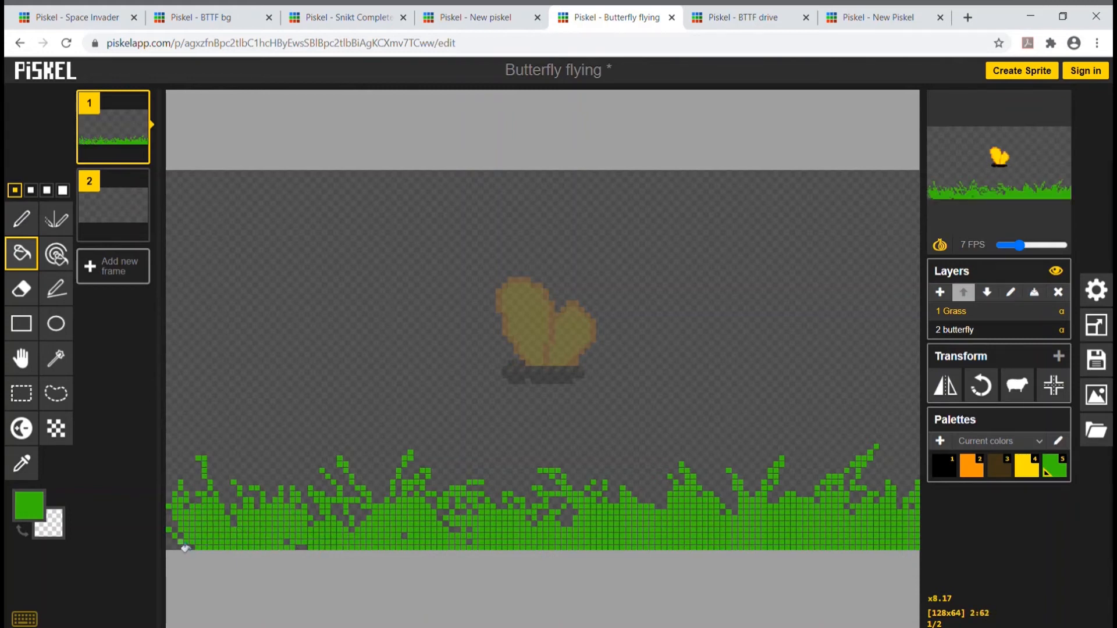
pyautogui.click(175, 522)
pyautogui.click(175, 542)
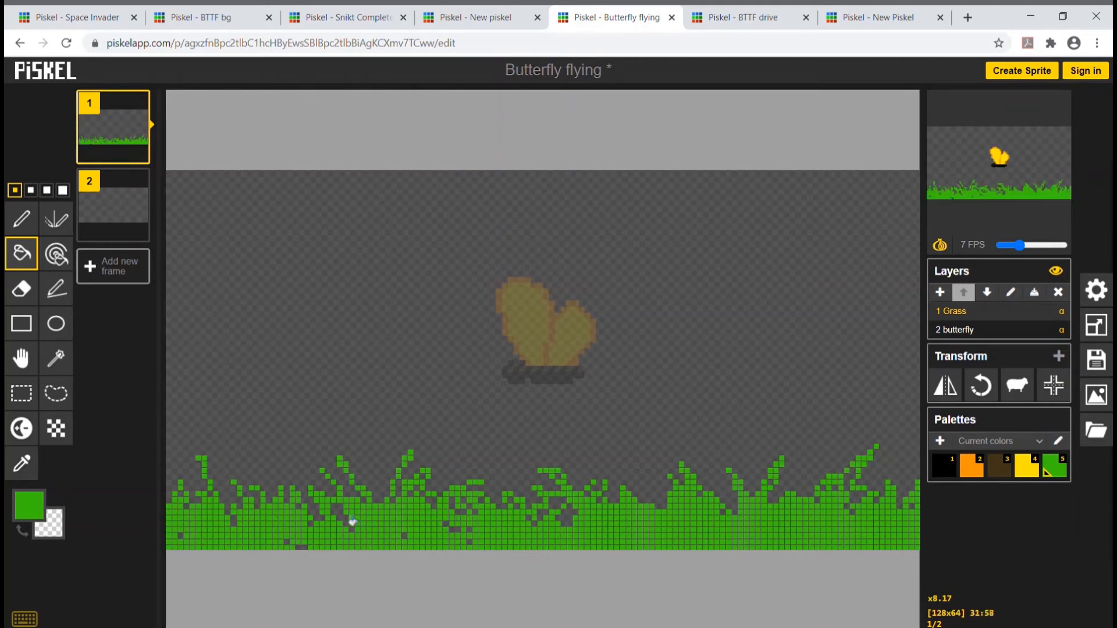
pyautogui.click(321, 524)
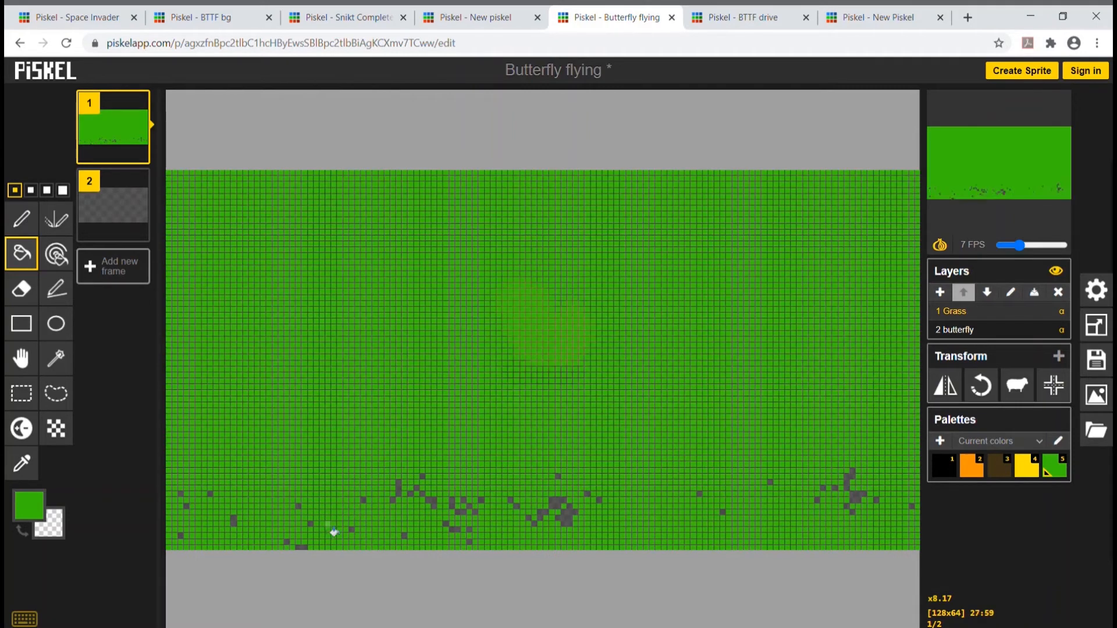
pyautogui.hotkey('ctrl', 'z')
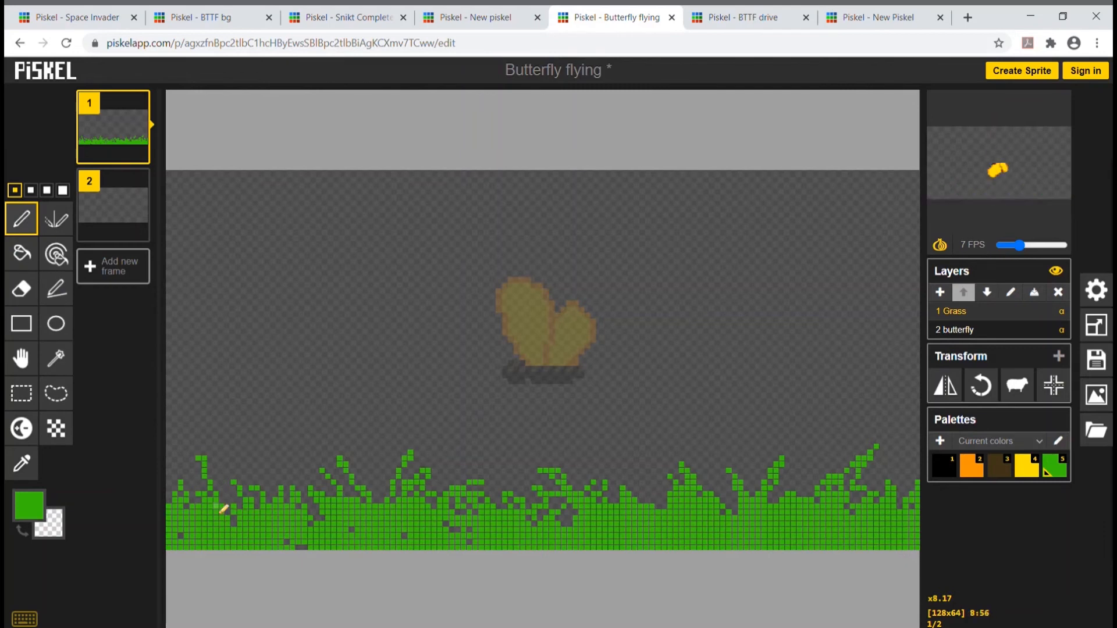
# Draw extra curved and upright green blades along the top of the grass strip with the Pen tool.
pyautogui.moveTo(375, 482)
pyautogui.mouseDown()
pyautogui.moveTo(323, 465)
pyautogui.moveTo(298, 462)
pyautogui.mouseUp()
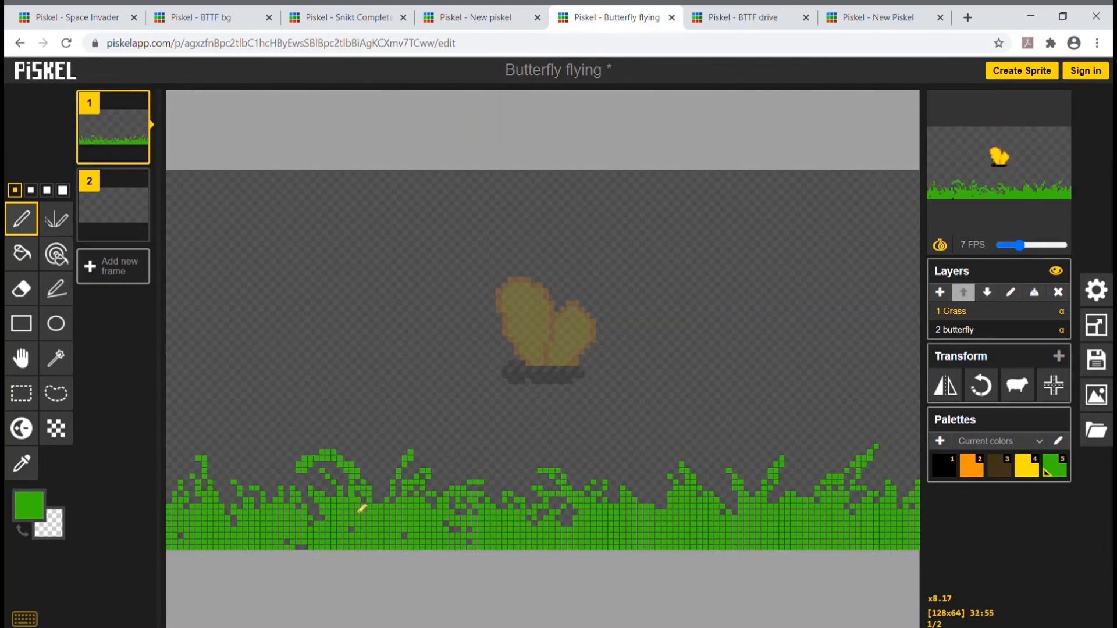
pyautogui.moveTo(492, 486); pyautogui.dragTo(499, 459)
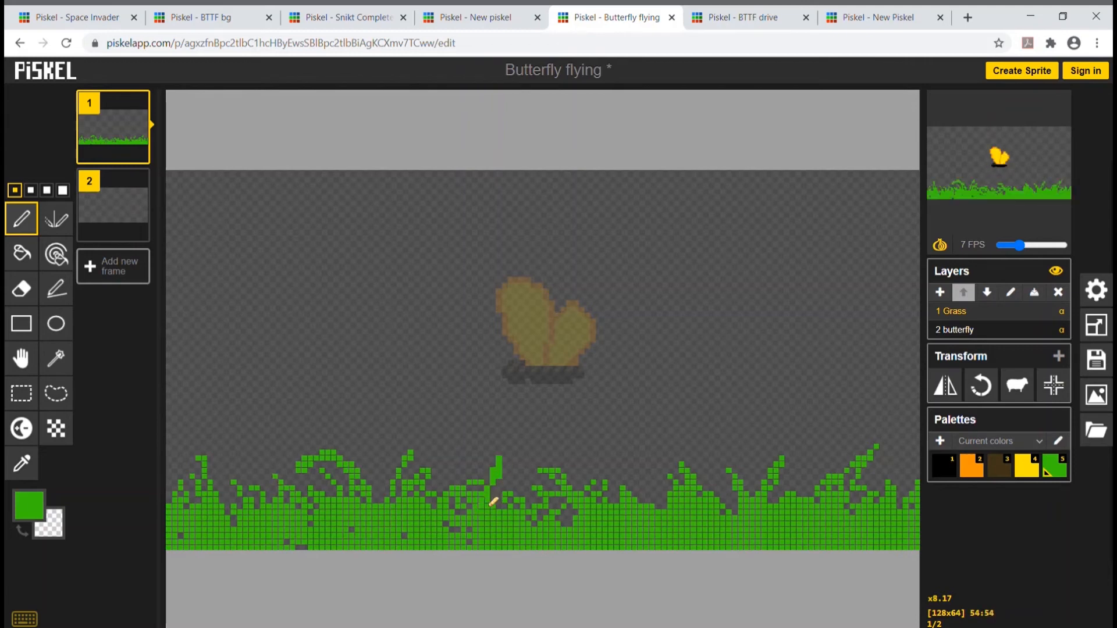
pyautogui.moveTo(628, 464); pyautogui.dragTo(655, 496)
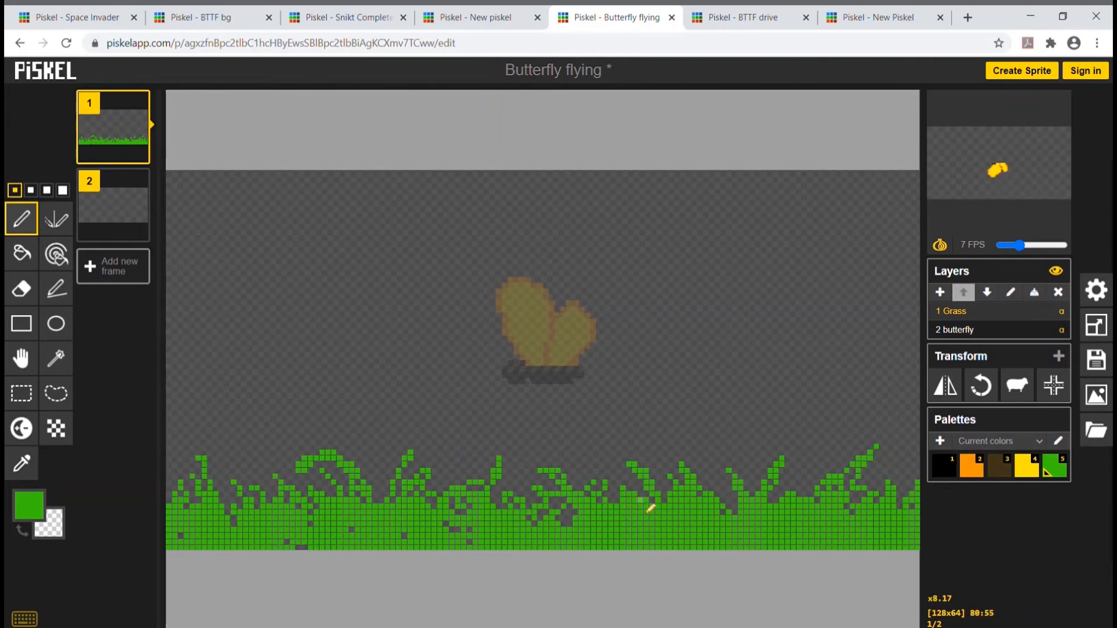
pyautogui.moveTo(819, 463); pyautogui.dragTo(786, 503)
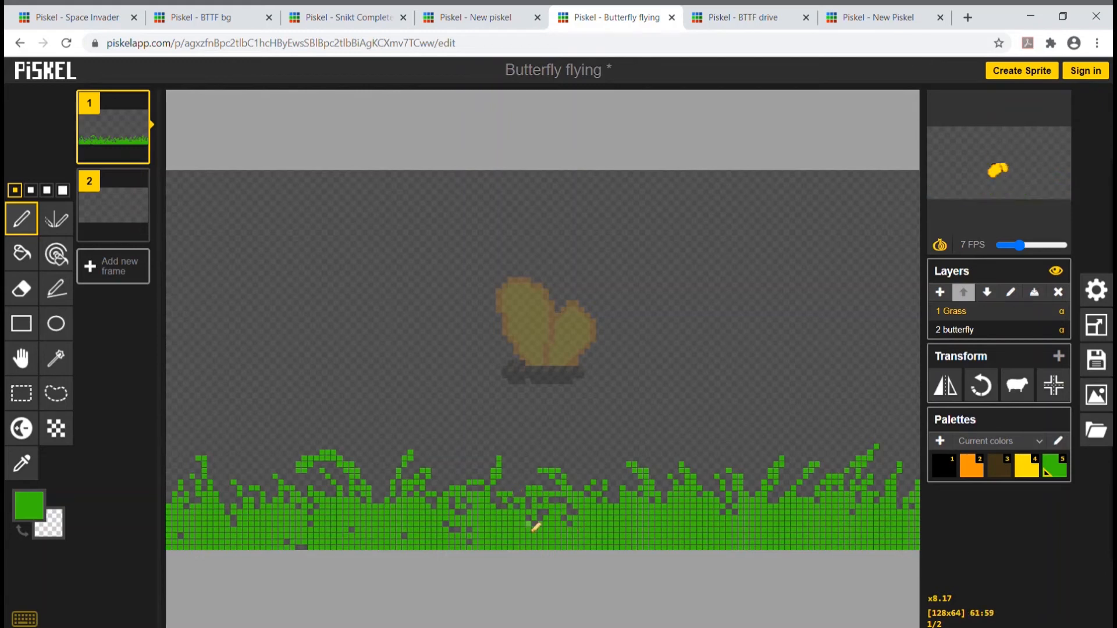
pyautogui.moveTo(493, 476); pyautogui.dragTo(451, 470)
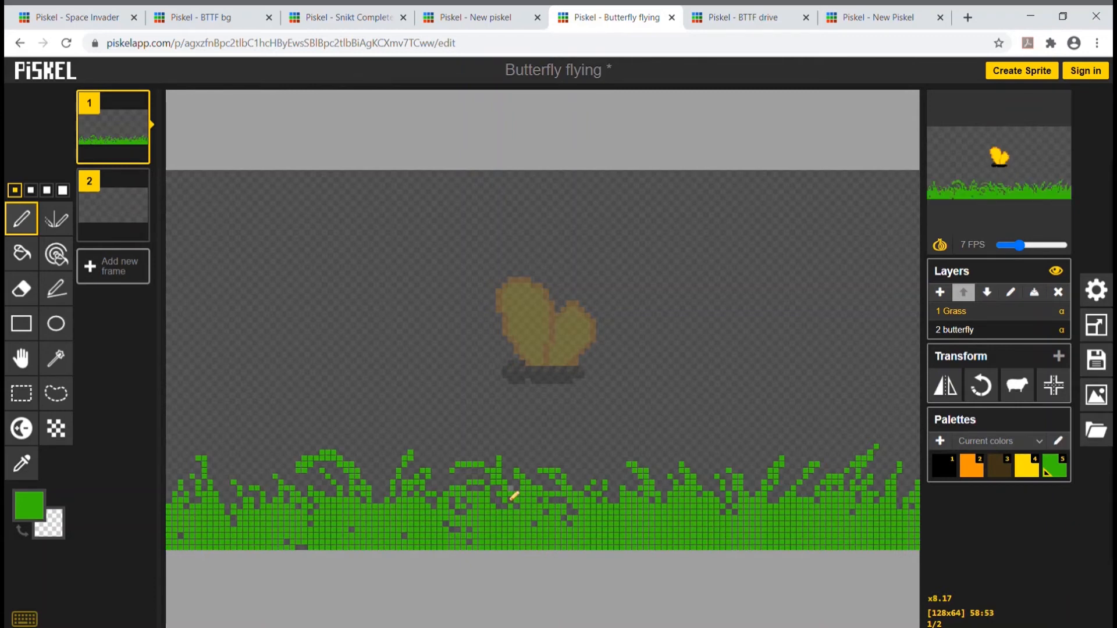
# Darken streaks across the whole grass strip with the Lighten tool in darken mode to shade the blades.
pyautogui.click(27, 430)
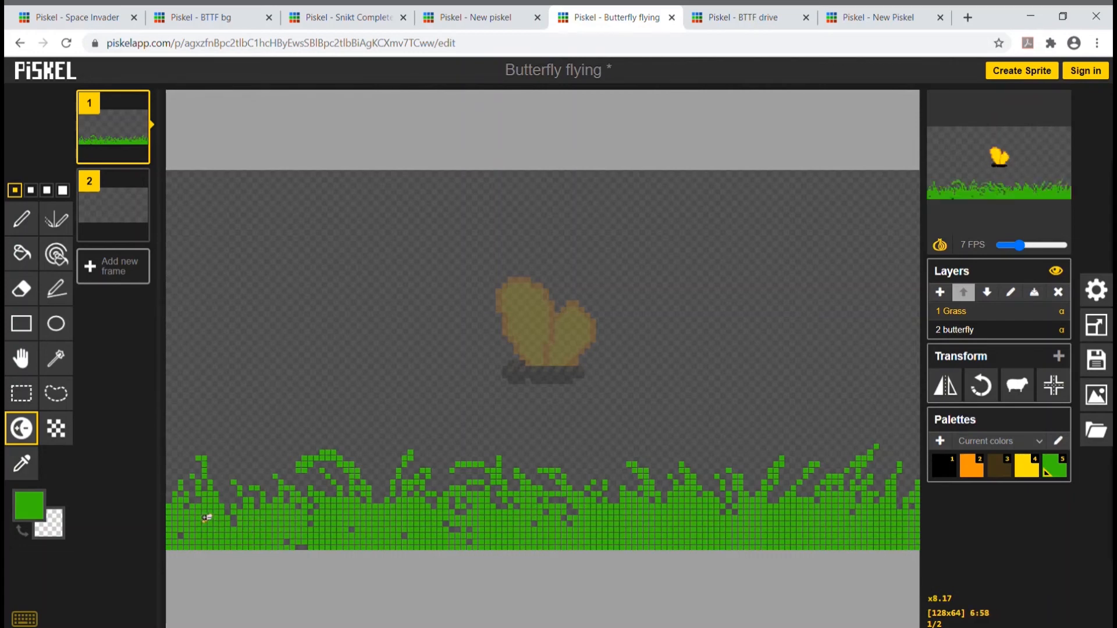
pyautogui.moveTo(195, 509); pyautogui.dragTo(224, 547)
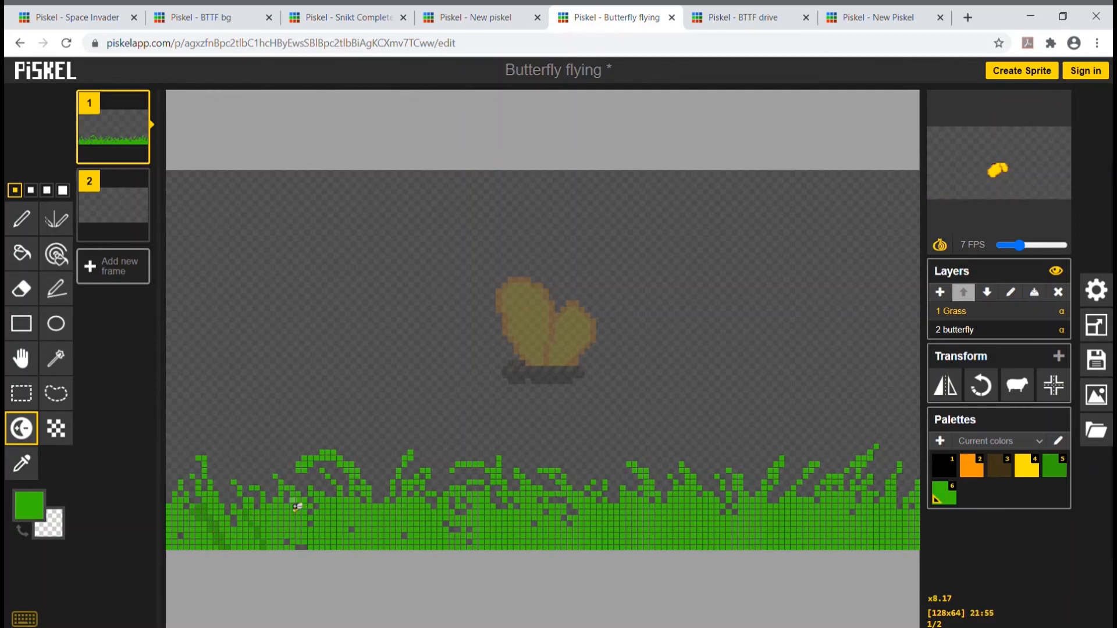
pyautogui.moveTo(372, 521)
pyautogui.mouseDown()
pyautogui.moveTo(397, 536)
pyautogui.moveTo(381, 526)
pyautogui.moveTo(412, 493)
pyautogui.mouseUp()
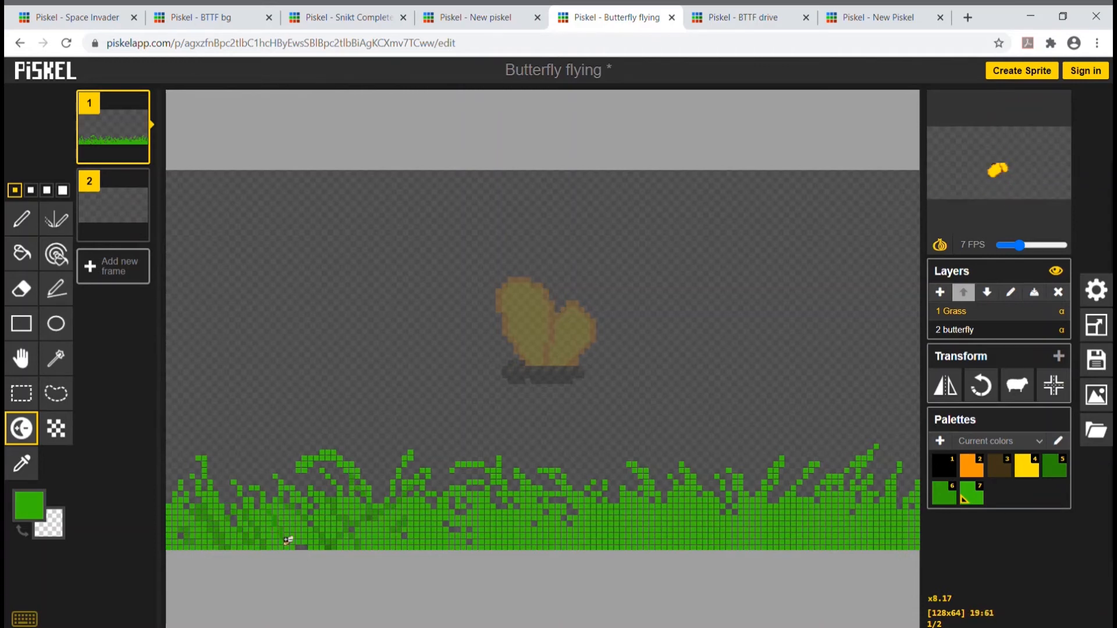
pyautogui.keyDown('ctrl'); pyautogui.click(328, 547); pyautogui.keyUp('ctrl')
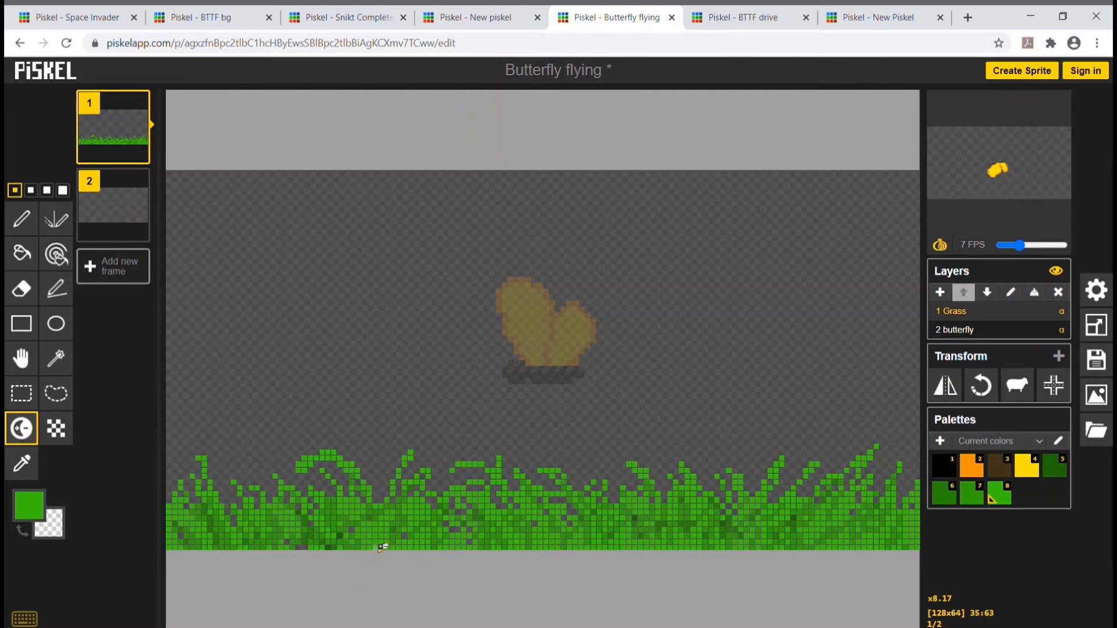
pyautogui.moveTo(488, 527); pyautogui.dragTo(488, 485)
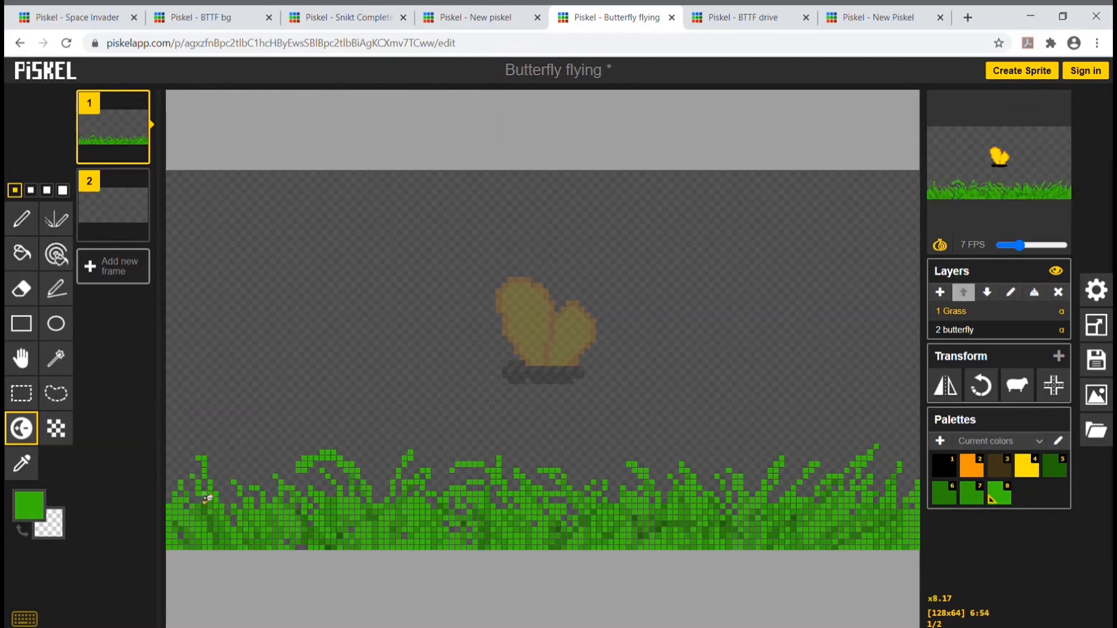
# Lighten individual blades and streaks across the grass strip with the Lighten tool to add highlights.
pyautogui.moveTo(206, 489)
pyautogui.mouseDown()
pyautogui.moveTo(225, 528)
pyautogui.moveTo(252, 526)
pyautogui.moveTo(264, 510)
pyautogui.moveTo(253, 501)
pyautogui.moveTo(271, 536)
pyautogui.mouseUp()
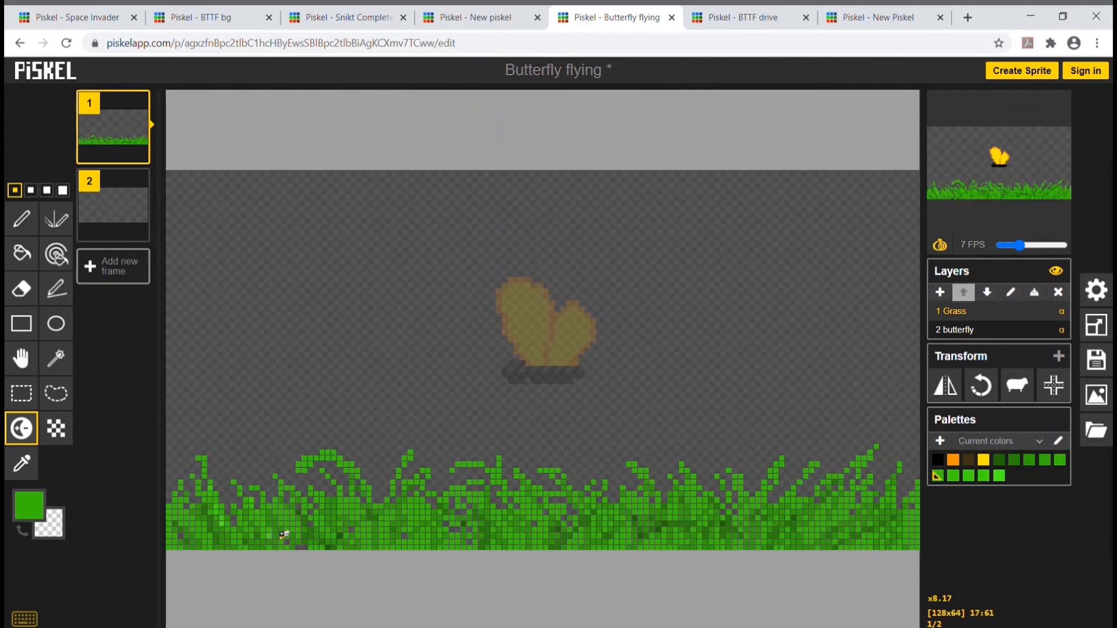
pyautogui.moveTo(306, 463)
pyautogui.mouseDown()
pyautogui.moveTo(337, 463)
pyautogui.moveTo(363, 500)
pyautogui.mouseUp()
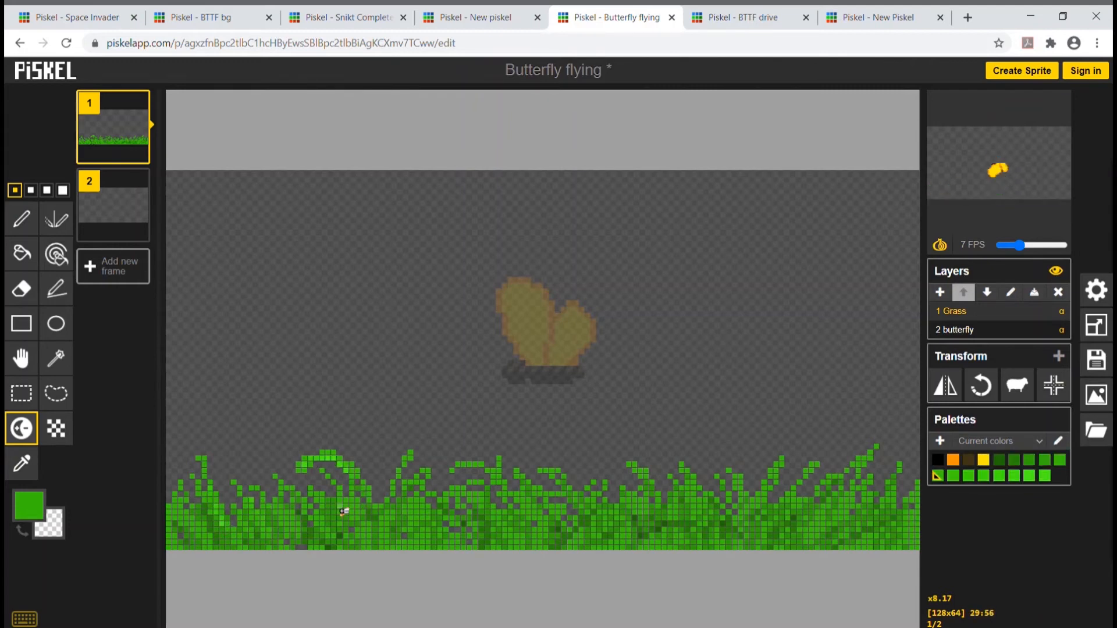
pyautogui.moveTo(410, 541)
pyautogui.mouseDown()
pyautogui.moveTo(395, 507)
pyautogui.moveTo(425, 470)
pyautogui.mouseUp()
pyautogui.moveTo(505, 510)
pyautogui.mouseDown()
pyautogui.moveTo(521, 546)
pyautogui.moveTo(486, 516)
pyautogui.moveTo(508, 560)
pyautogui.moveTo(487, 500)
pyautogui.moveTo(505, 514)
pyautogui.moveTo(510, 543)
pyautogui.moveTo(473, 485)
pyautogui.moveTo(514, 509)
pyautogui.mouseUp()
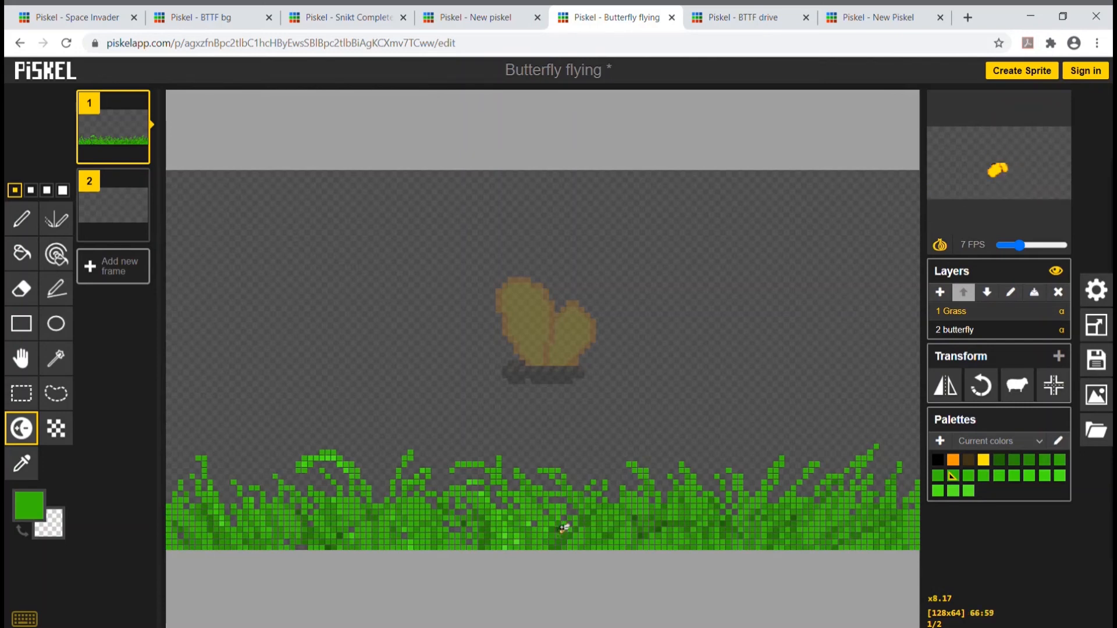
pyautogui.moveTo(643, 508)
pyautogui.mouseDown()
pyautogui.moveTo(618, 523)
pyautogui.moveTo(692, 504)
pyautogui.mouseUp()
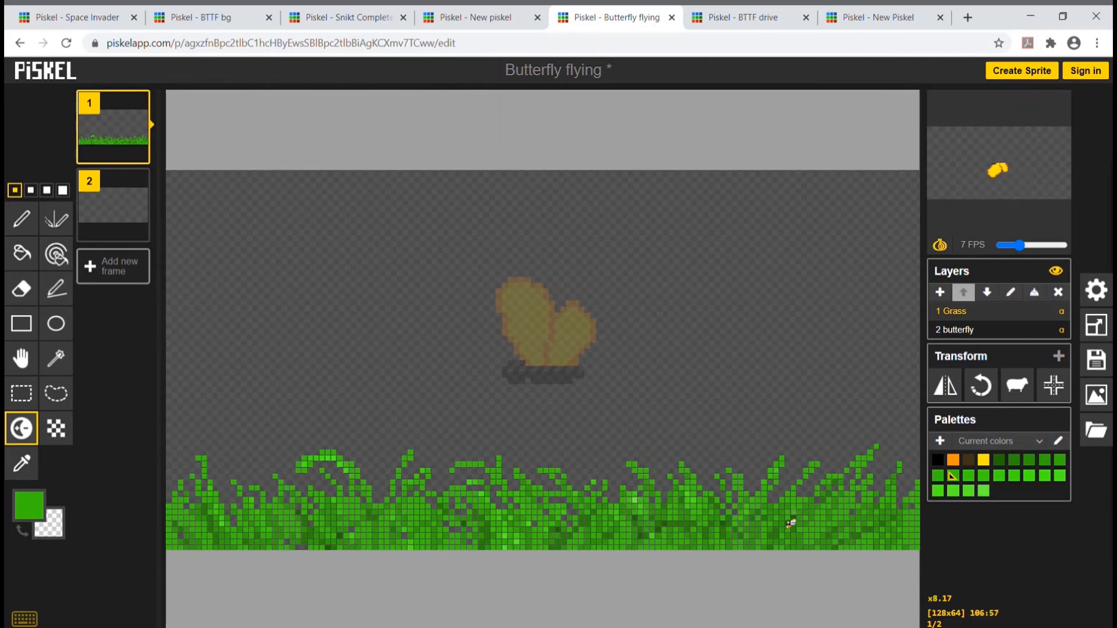
pyautogui.moveTo(791, 504)
pyautogui.mouseDown()
pyautogui.moveTo(825, 465)
pyautogui.moveTo(859, 477)
pyautogui.moveTo(802, 519)
pyautogui.moveTo(847, 474)
pyautogui.moveTo(874, 518)
pyautogui.moveTo(827, 560)
pyautogui.moveTo(882, 510)
pyautogui.moveTo(855, 500)
pyautogui.moveTo(823, 549)
pyautogui.mouseUp()
pyautogui.moveTo(357, 518)
pyautogui.mouseDown()
pyautogui.moveTo(376, 563)
pyautogui.moveTo(339, 511)
pyautogui.moveTo(314, 509)
pyautogui.moveTo(329, 548)
pyautogui.mouseUp()
pyautogui.moveTo(192, 507)
pyautogui.mouseDown()
pyautogui.moveTo(204, 556)
pyautogui.moveTo(185, 524)
pyautogui.moveTo(188, 551)
pyautogui.moveTo(252, 513)
pyautogui.moveTo(214, 552)
pyautogui.moveTo(270, 523)
pyautogui.moveTo(250, 540)
pyautogui.moveTo(262, 569)
pyautogui.moveTo(278, 541)
pyautogui.mouseUp()
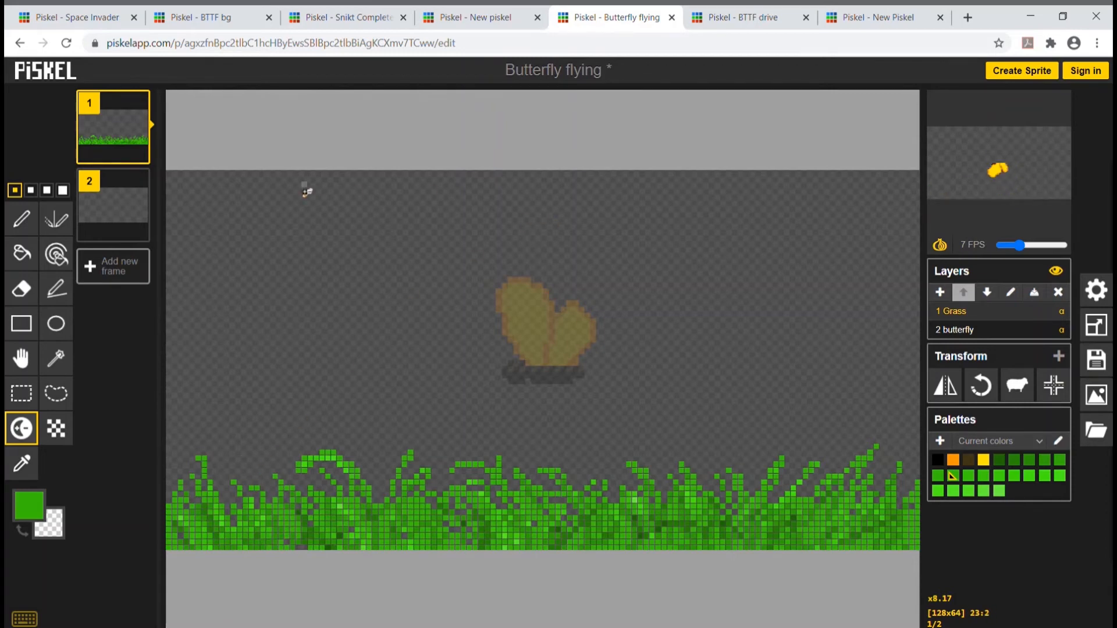
# Set the animation preview's playback speed to 1 FPS.
pyautogui.moveTo(108, 133)
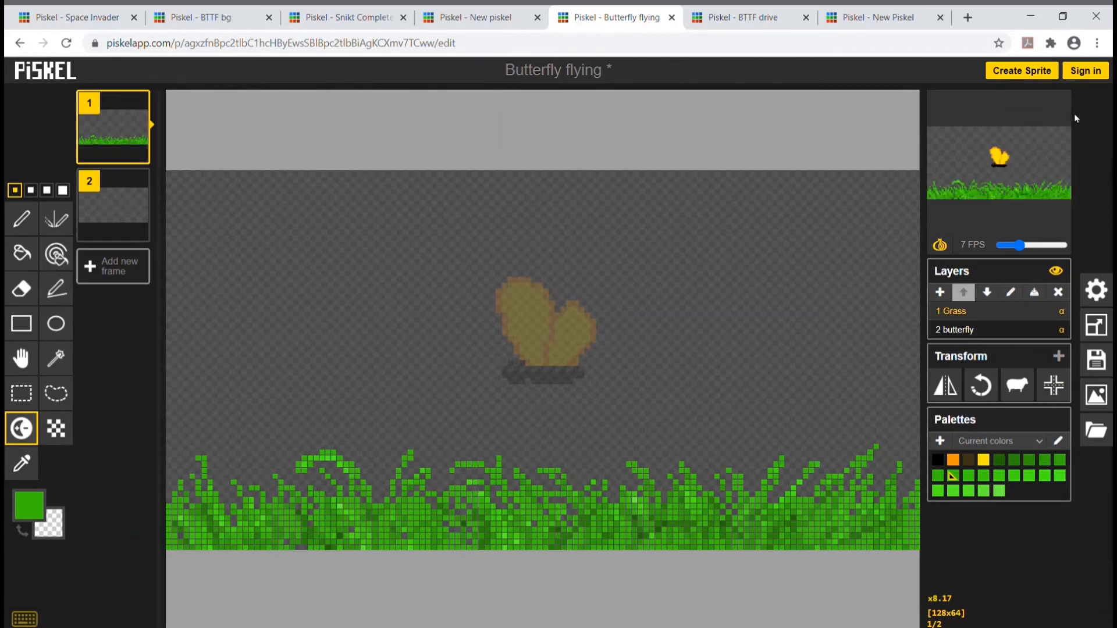
pyautogui.moveTo(1024, 242); pyautogui.dragTo(1006, 244)
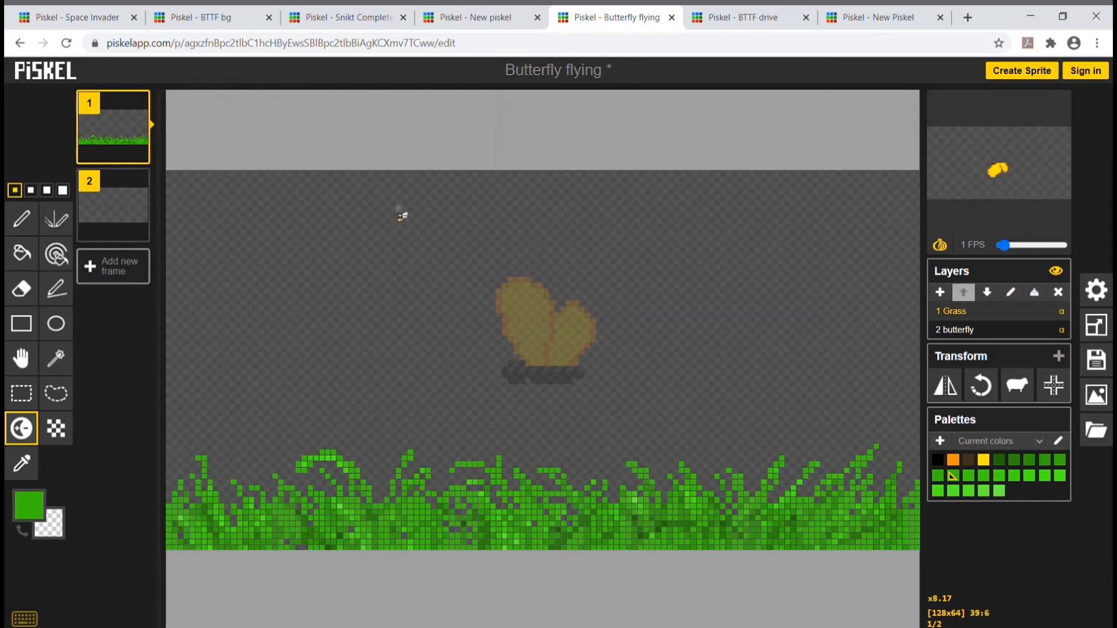
# Copy the entire grass strip from frame 1 and paste it in the same position on frame 2 of the 1 Grass layer.
pyautogui.click(29, 395)
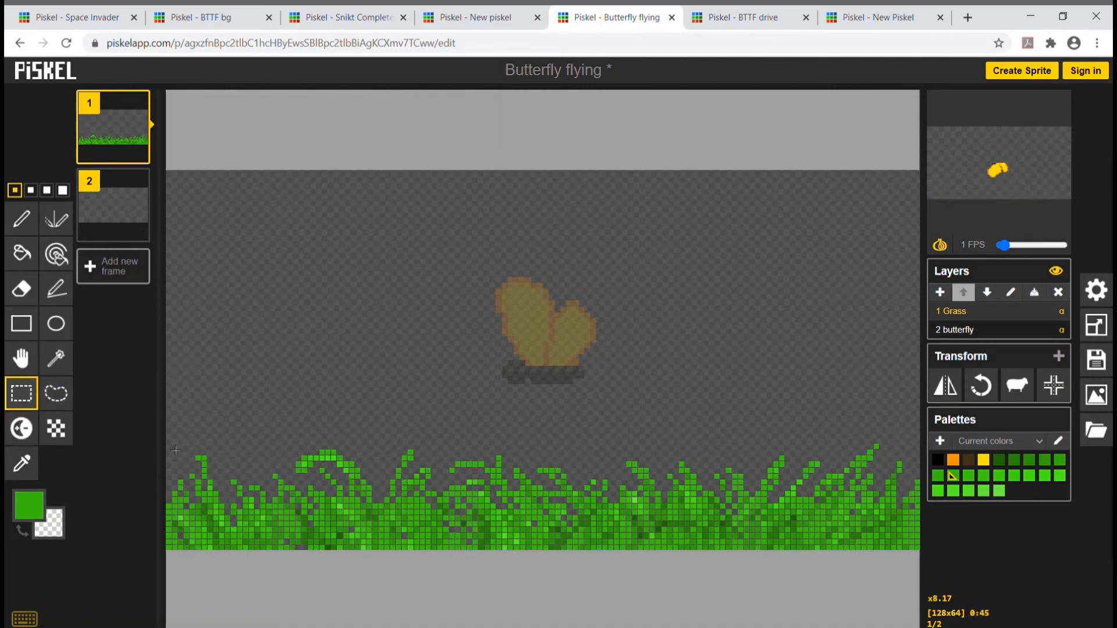
pyautogui.moveTo(170, 441); pyautogui.dragTo(921, 565)
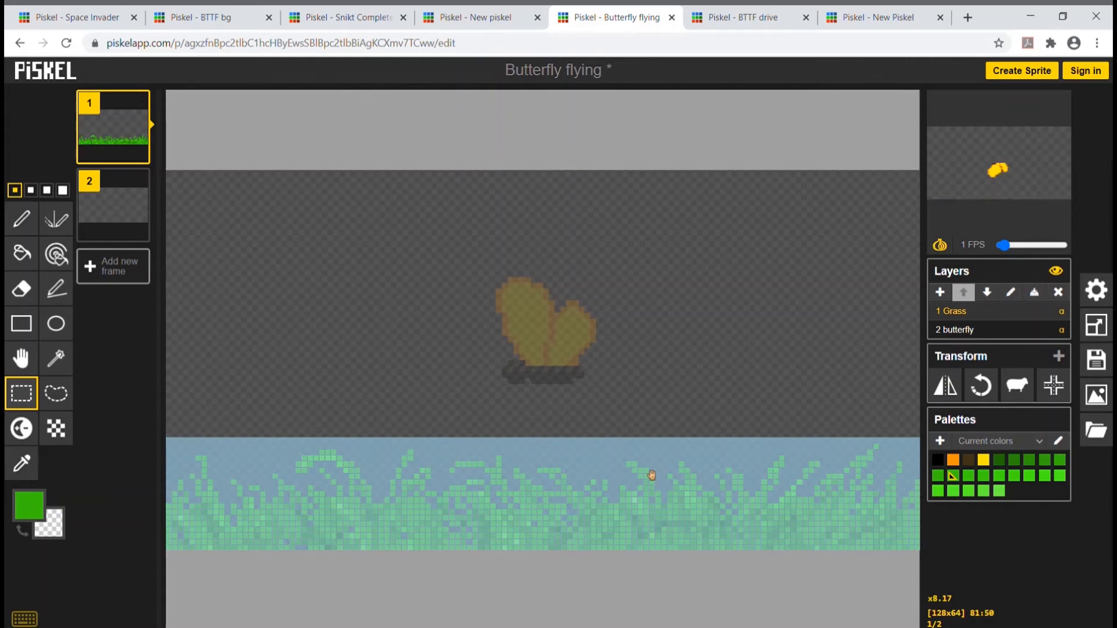
pyautogui.moveTo(136, 228)
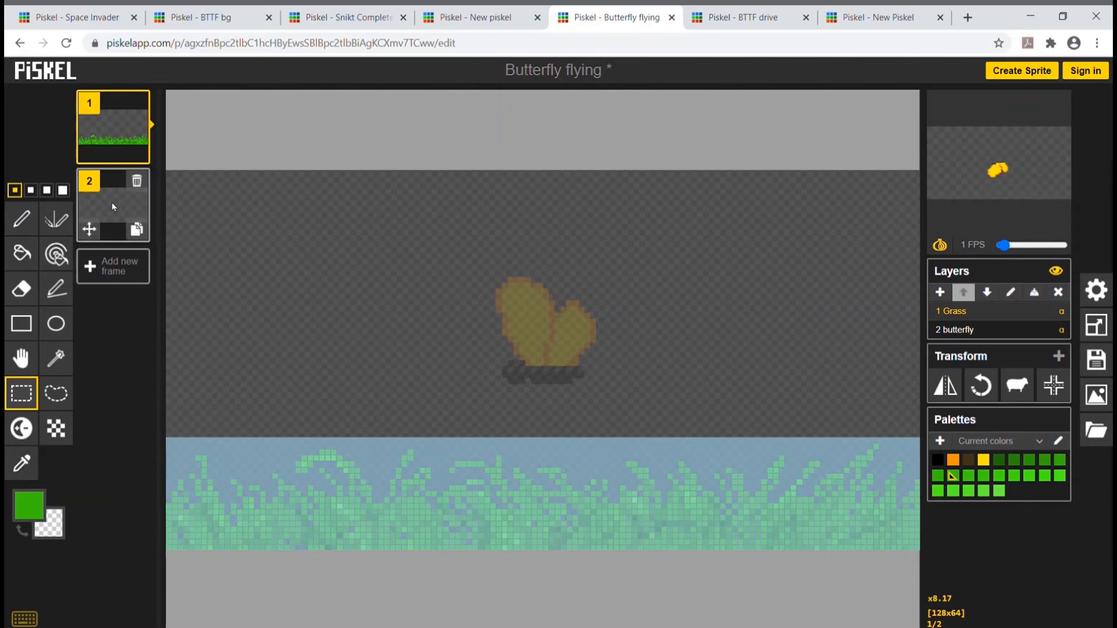
pyautogui.click(112, 202)
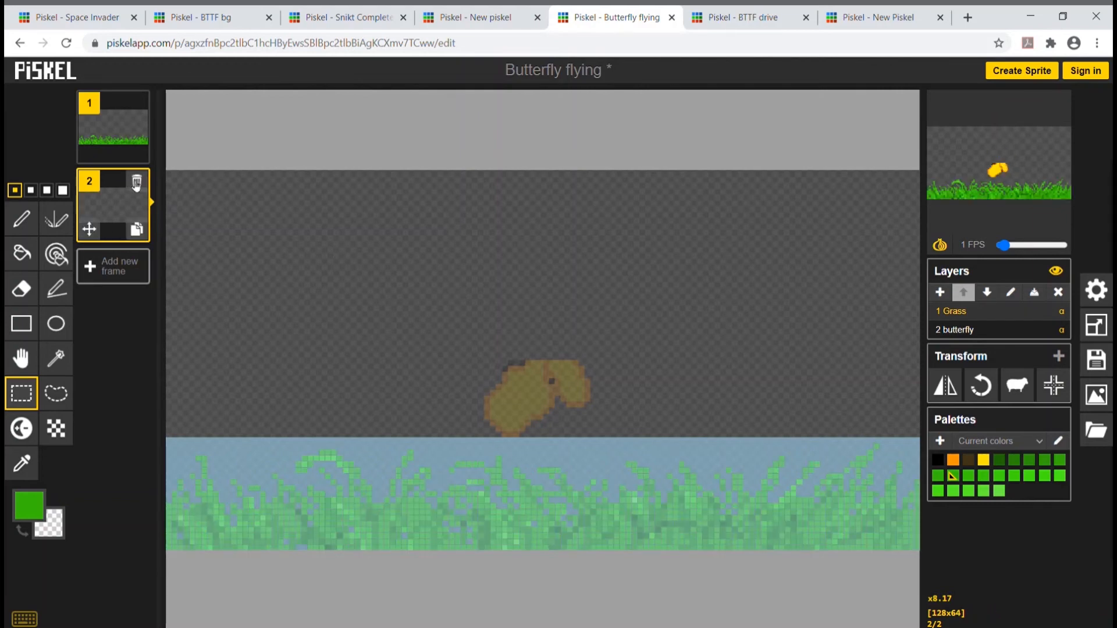
pyautogui.click(117, 125)
pyautogui.click(126, 190)
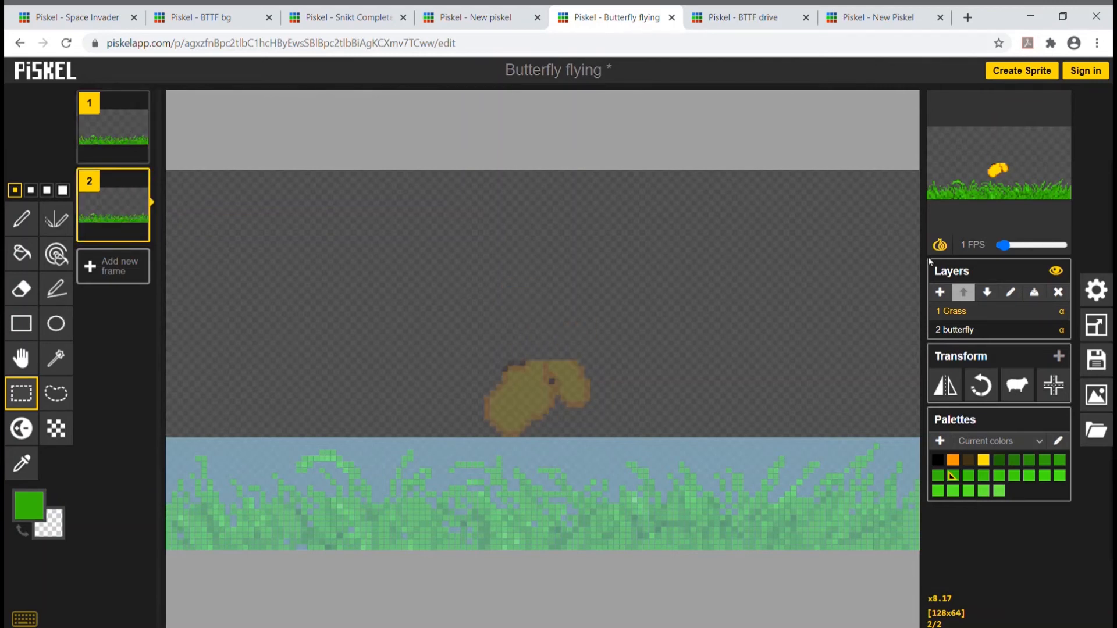
# Set the animation preview's speed to 9 FPS and clear the selection around the grass strip.
pyautogui.moveTo(1011, 248); pyautogui.dragTo(1024, 251)
pyautogui.moveTo(1027, 233)
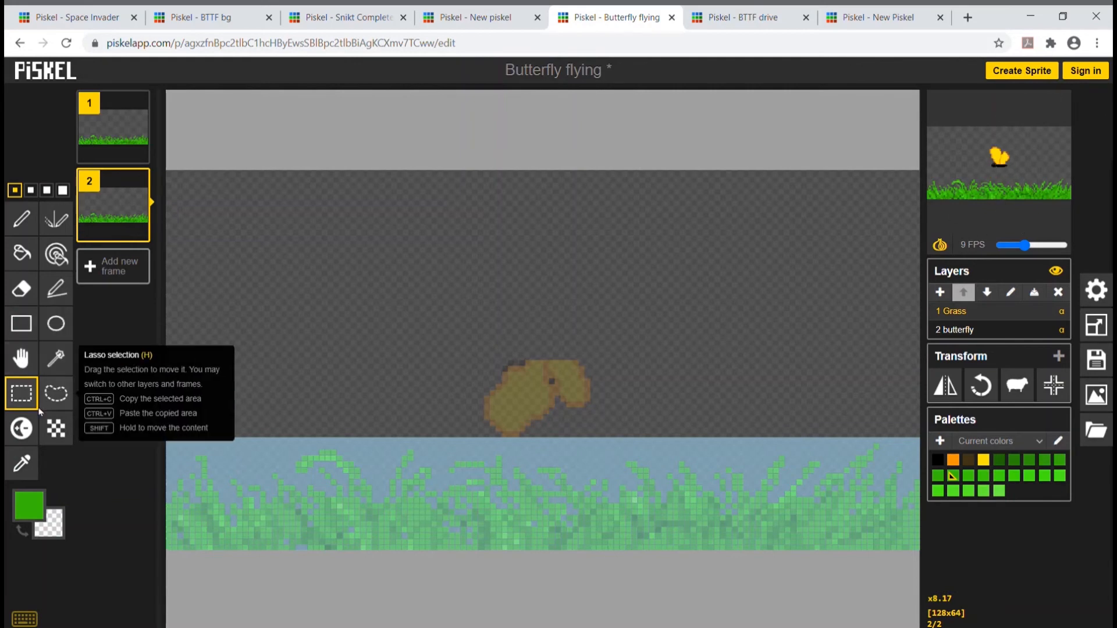
pyautogui.click(22, 395)
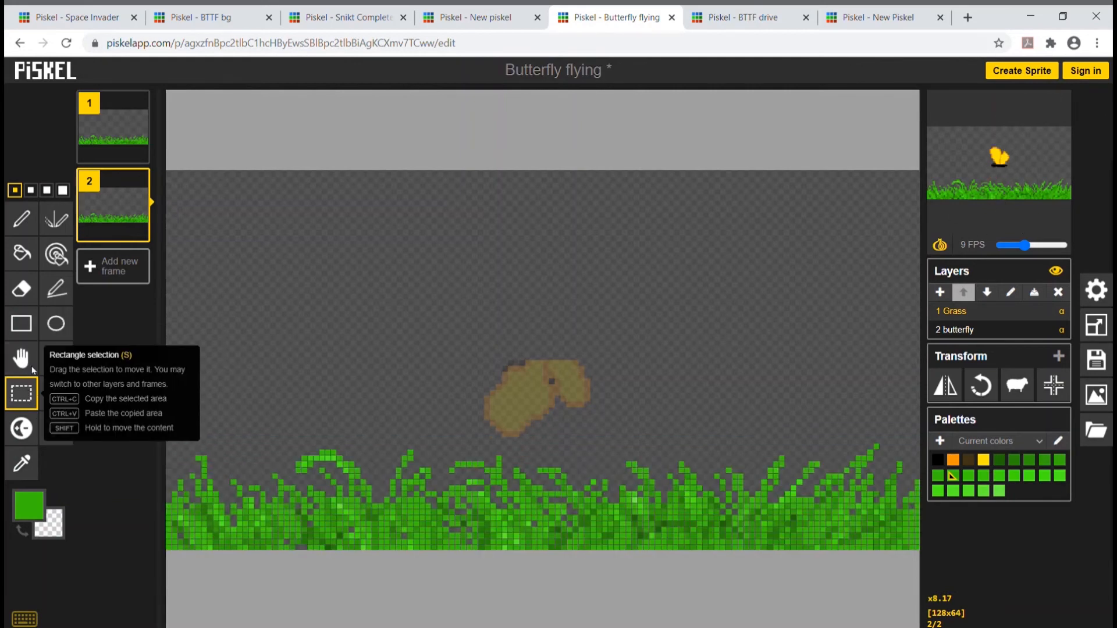
pyautogui.click(22, 219)
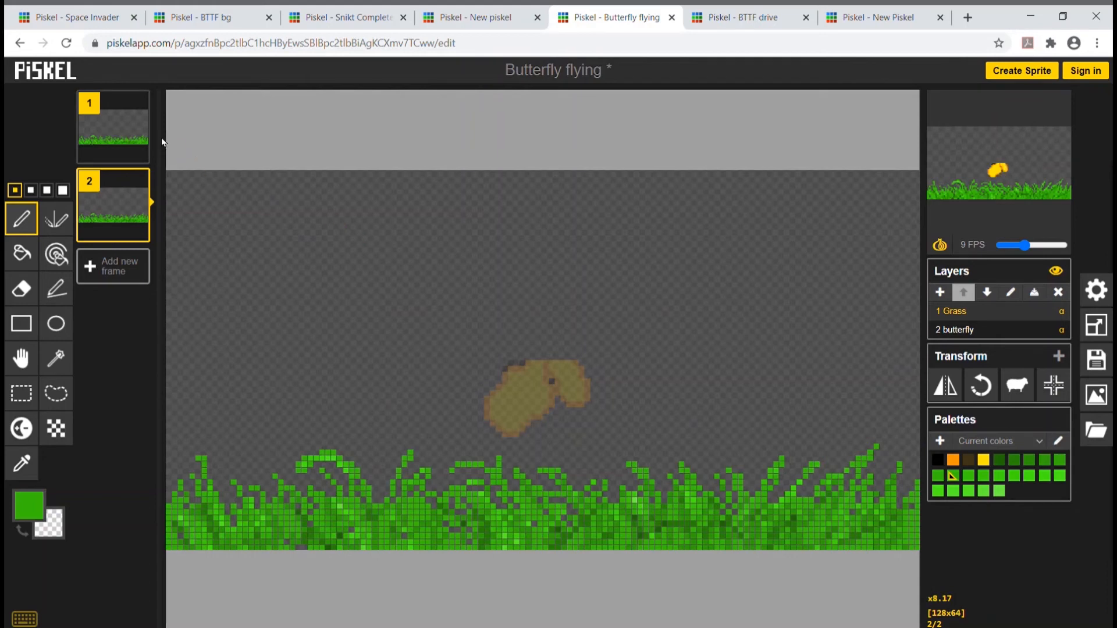
# Add a layer named "3 sky" and move it beneath the grass and butterfly layers.
pyautogui.click(115, 116)
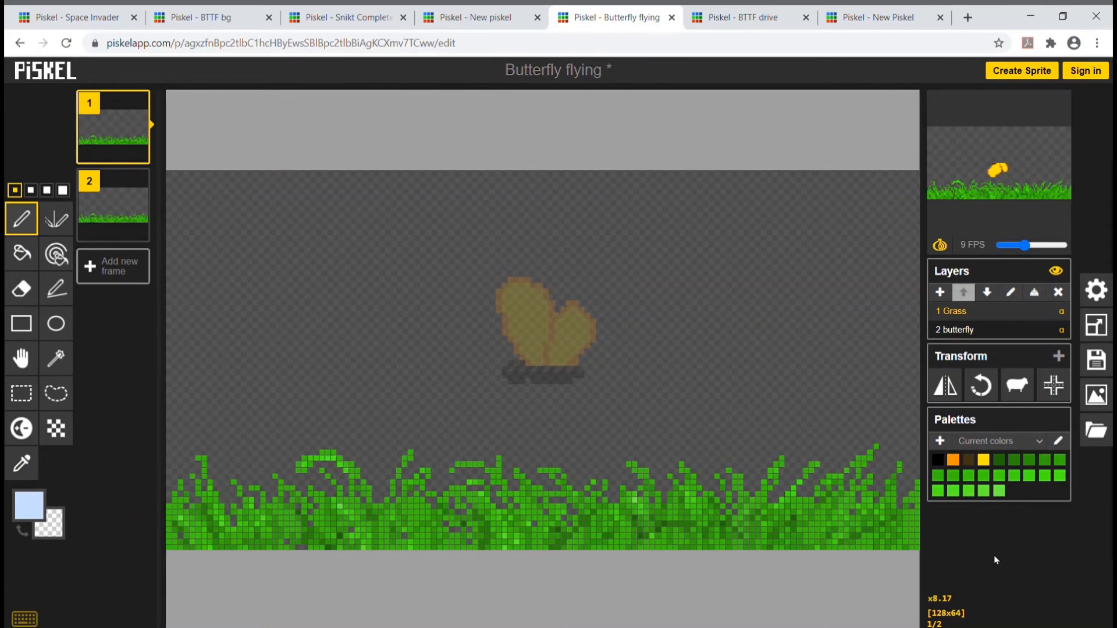
pyautogui.click(940, 292)
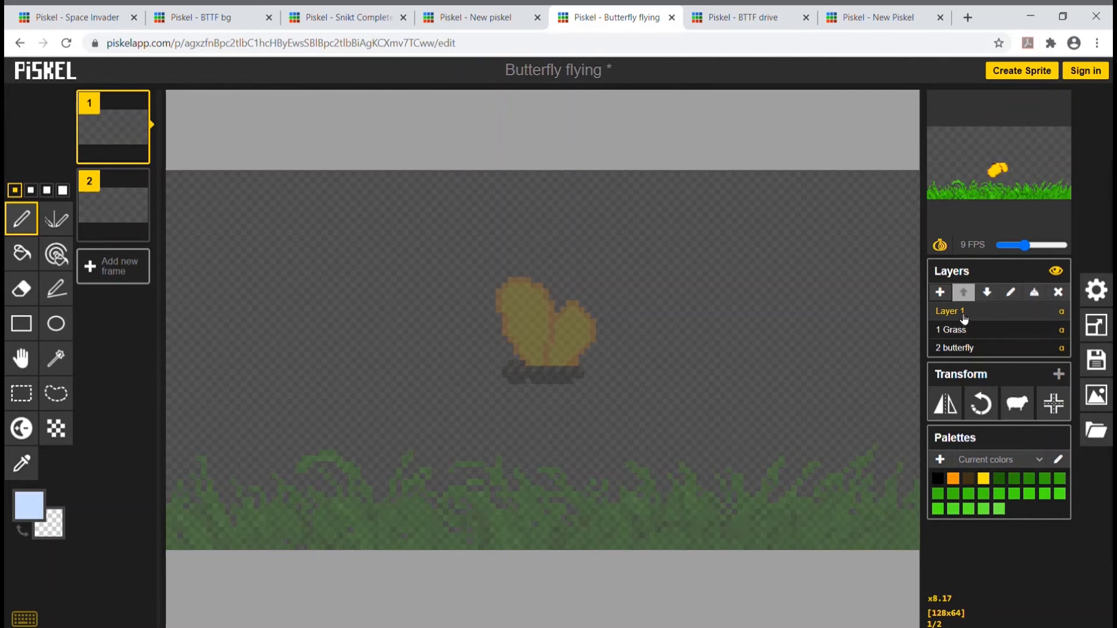
pyautogui.doubleClick(952, 314)
pyautogui.write('3 sky')
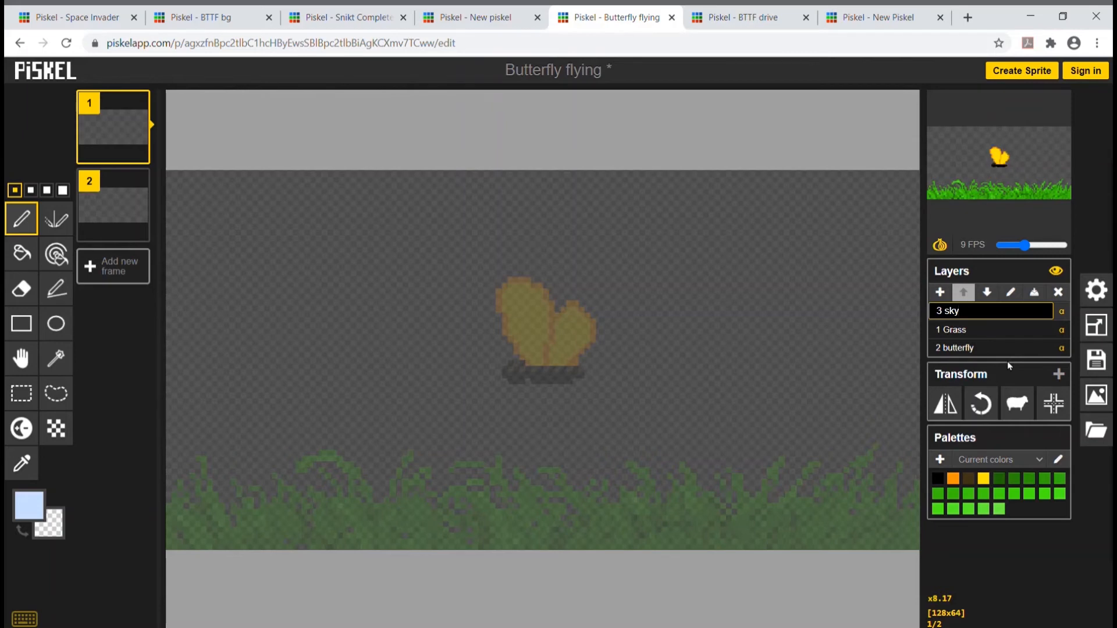
pyautogui.press('Return')
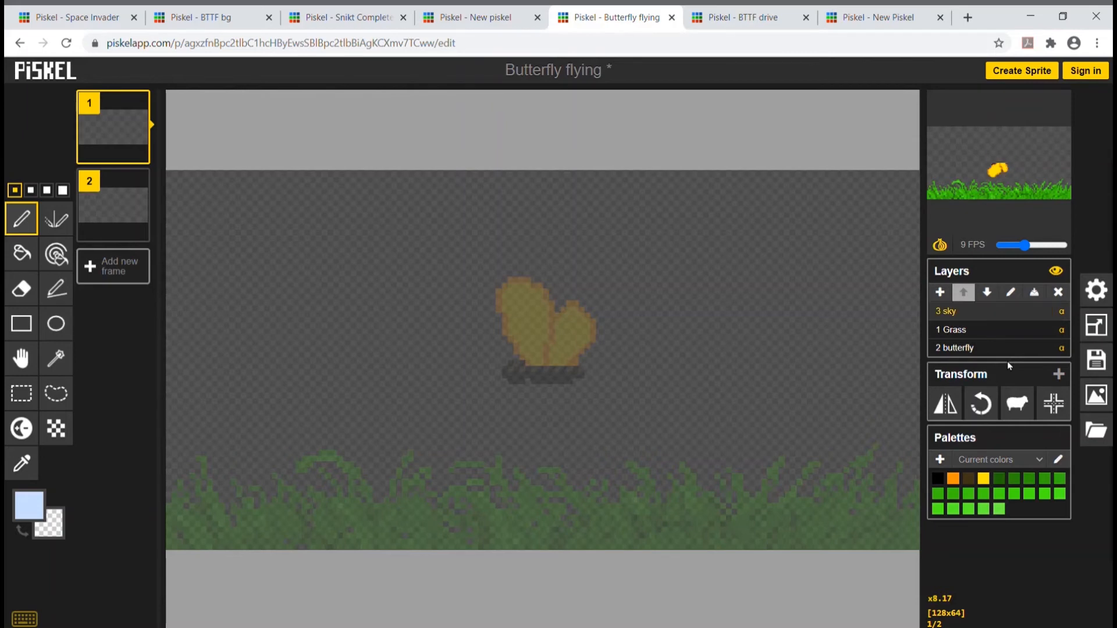
pyautogui.click(987, 293)
pyautogui.click(988, 294)
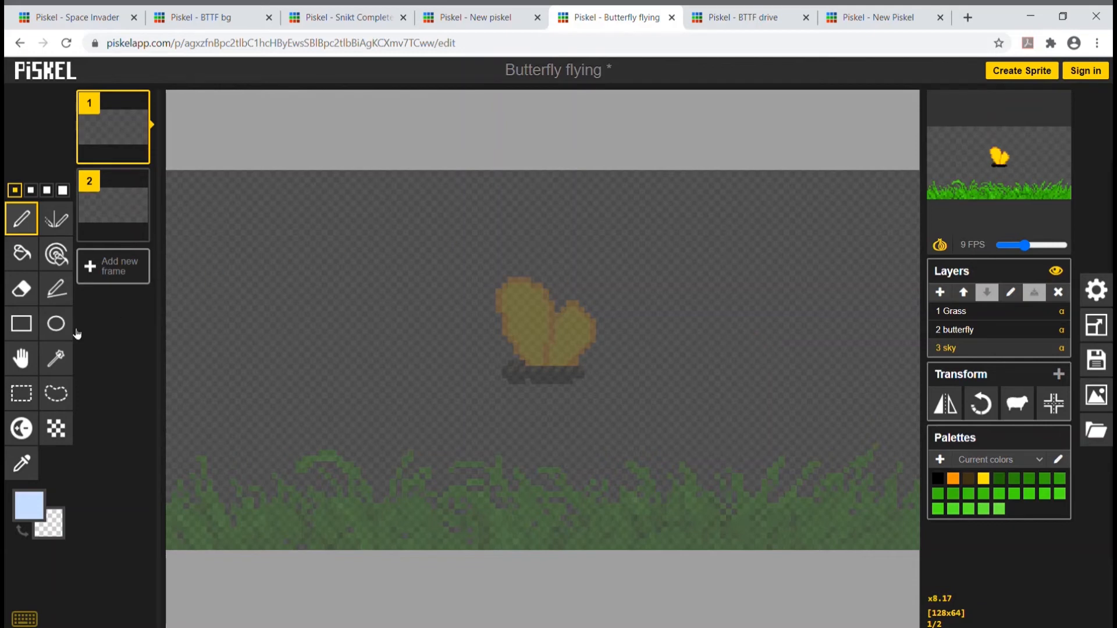
# Fill frame 1 of the 3 sky layer with blue #83b5ff and set the preview speed to 0 FPS.
pyautogui.click(37, 508)
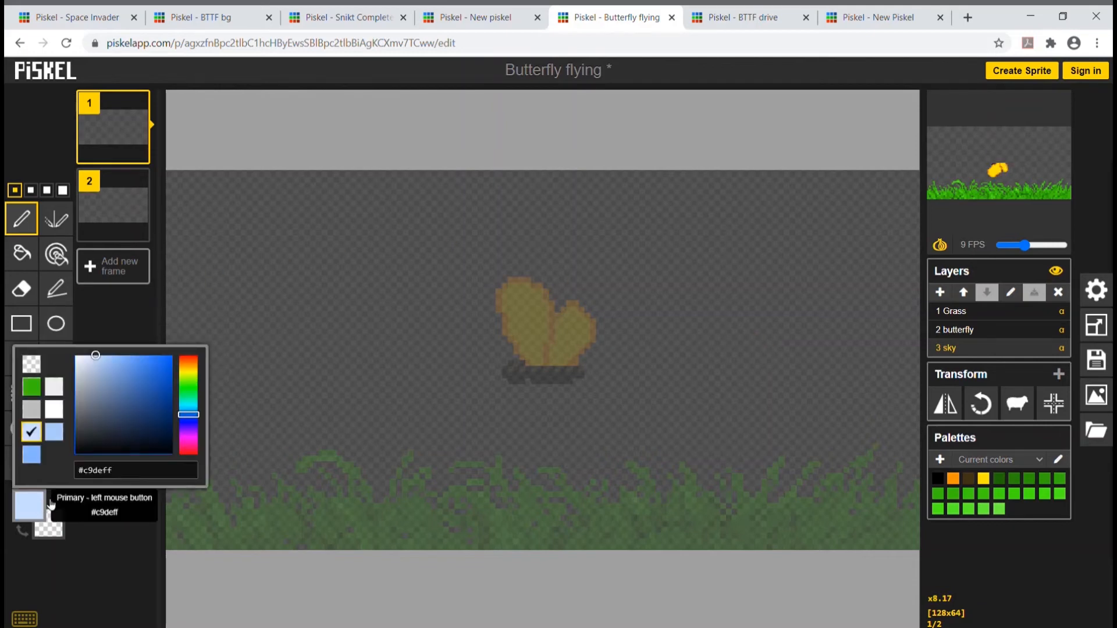
pyautogui.click(37, 457)
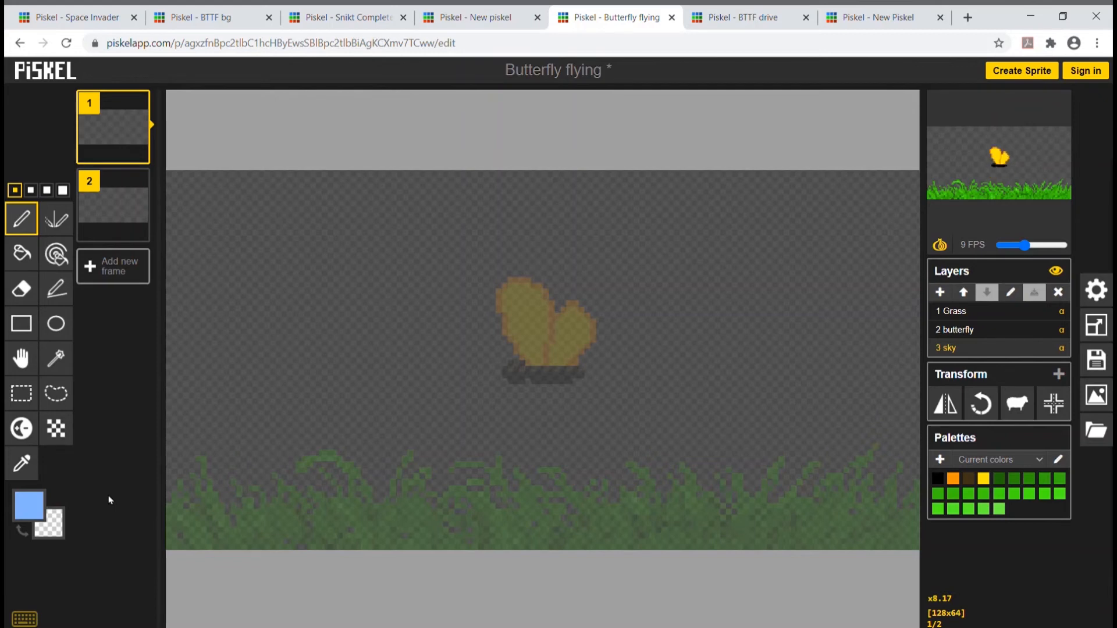
pyautogui.click(26, 256)
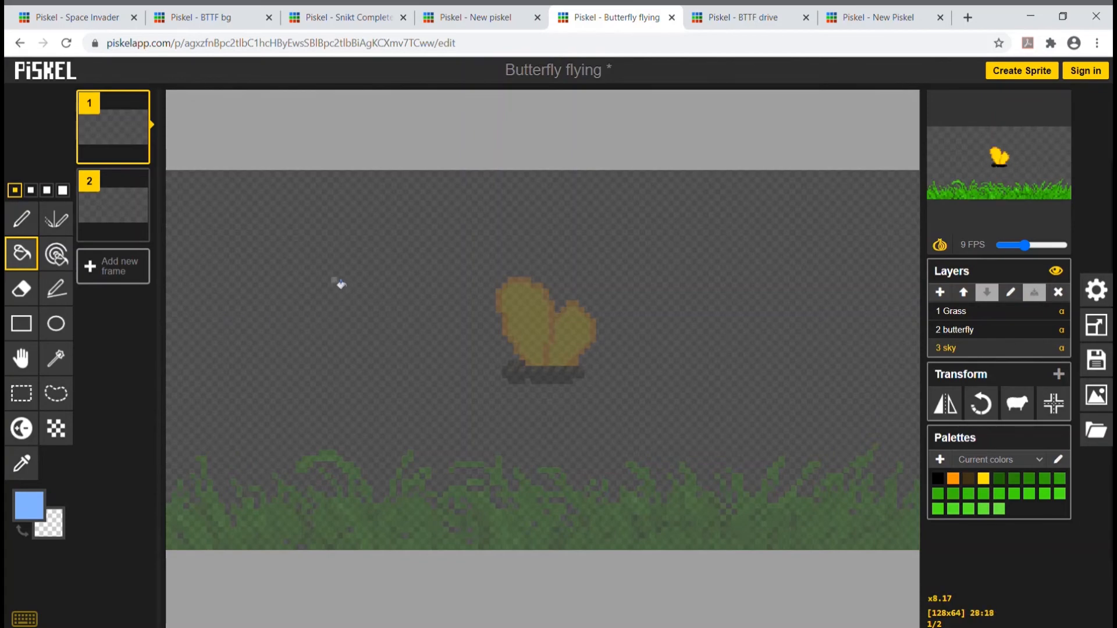
pyautogui.click(341, 283)
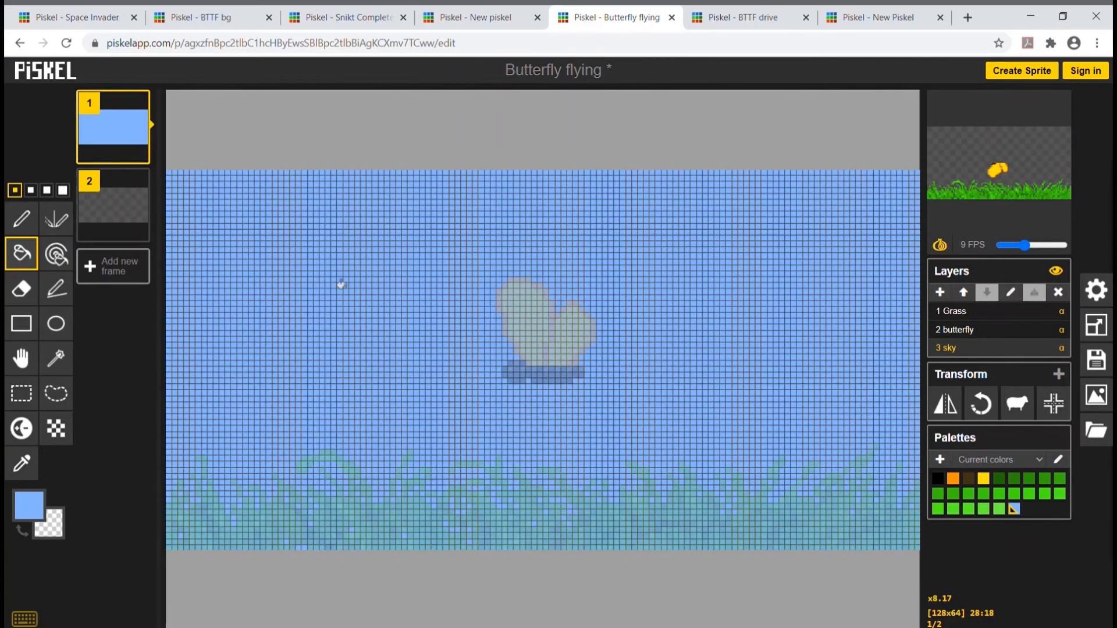
pyautogui.moveTo(1004, 228)
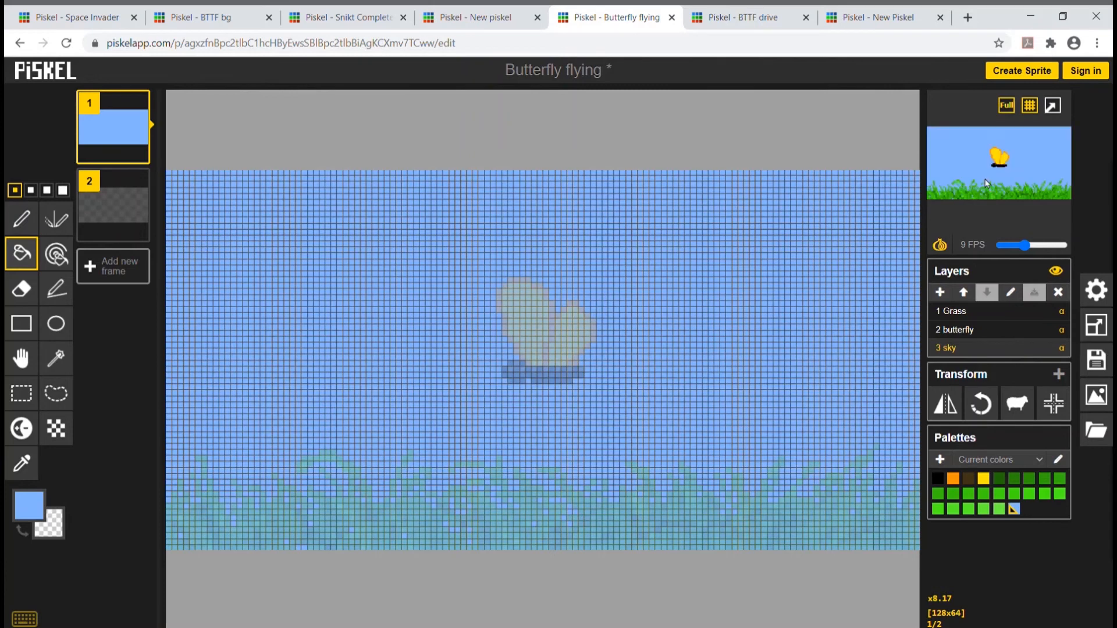
pyautogui.moveTo(1024, 245); pyautogui.dragTo(1000, 244)
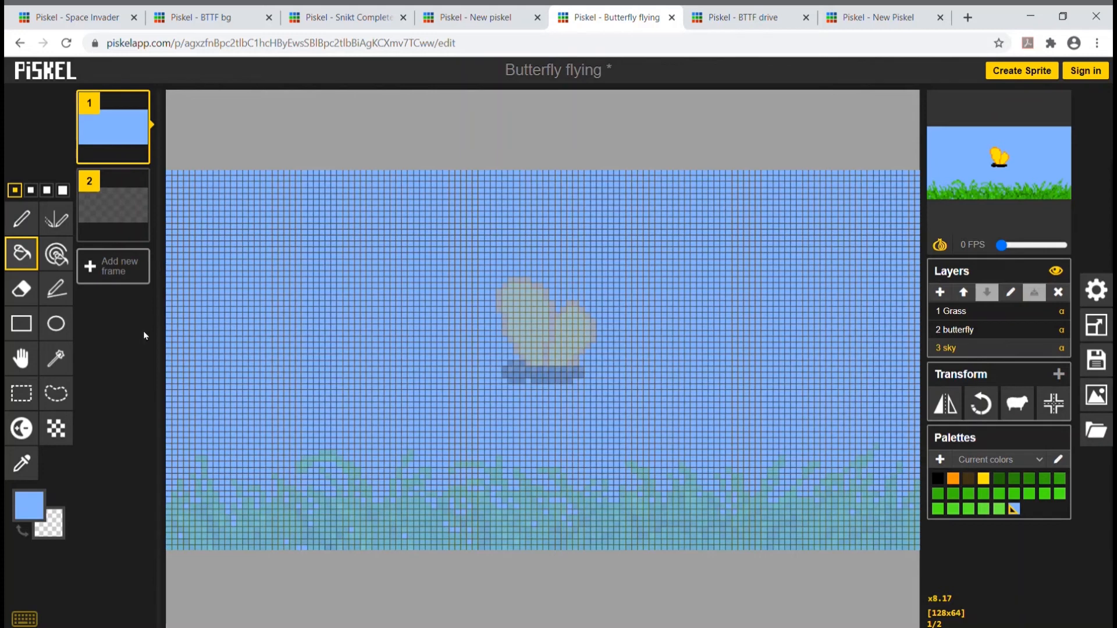
# Draw a full-width horizontal line in #abccff at about row 20 of the sky and fill everything below it with that colour.
pyautogui.click(32, 510)
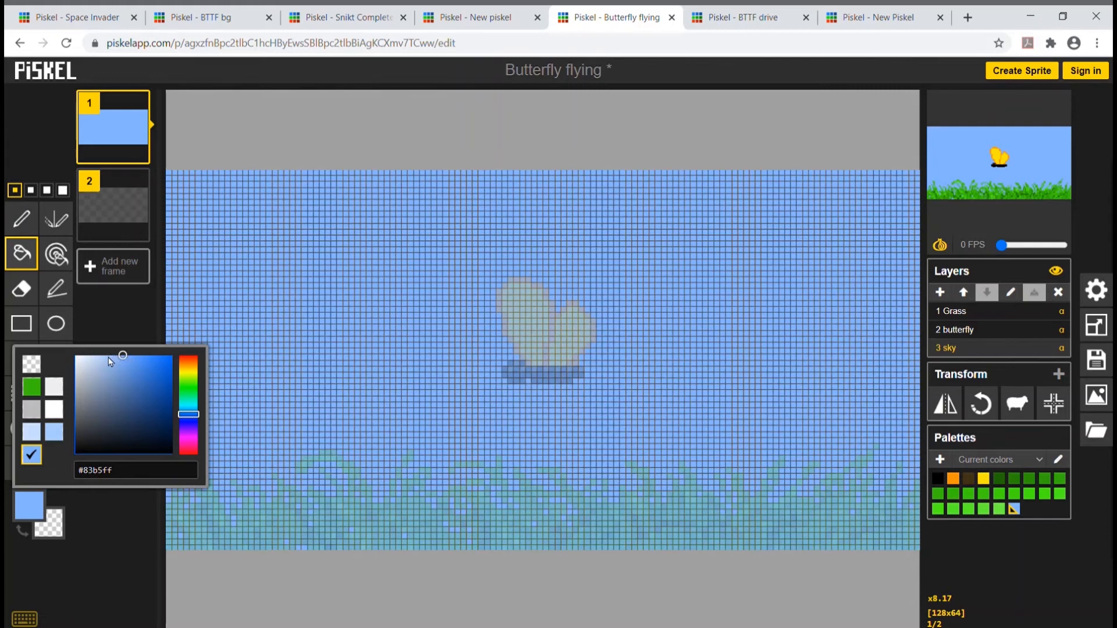
pyautogui.click(53, 436)
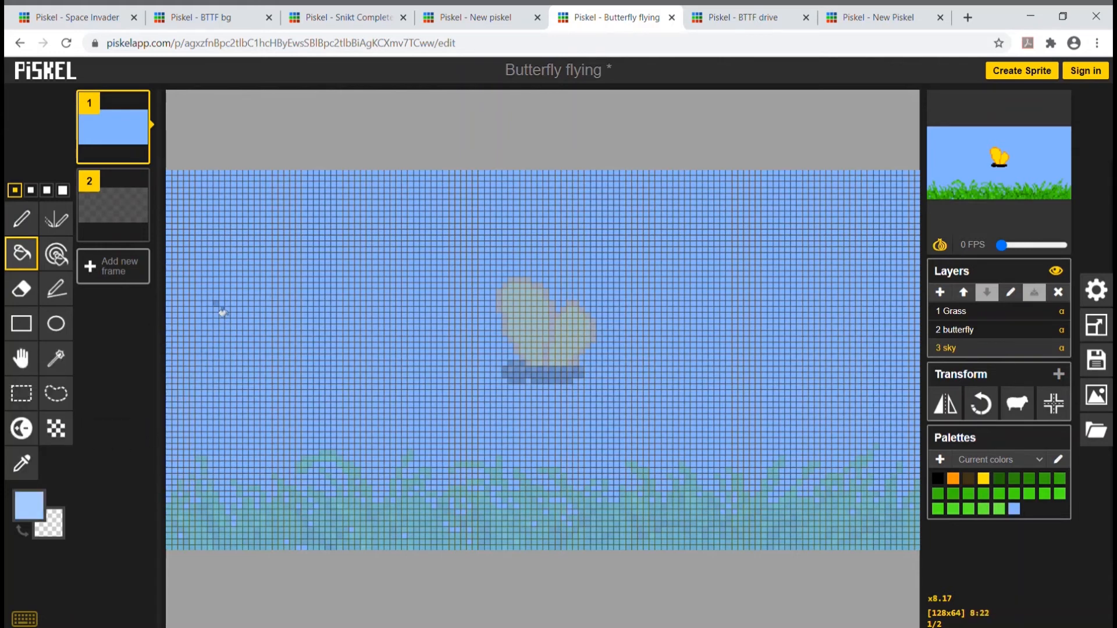
pyautogui.click(57, 289)
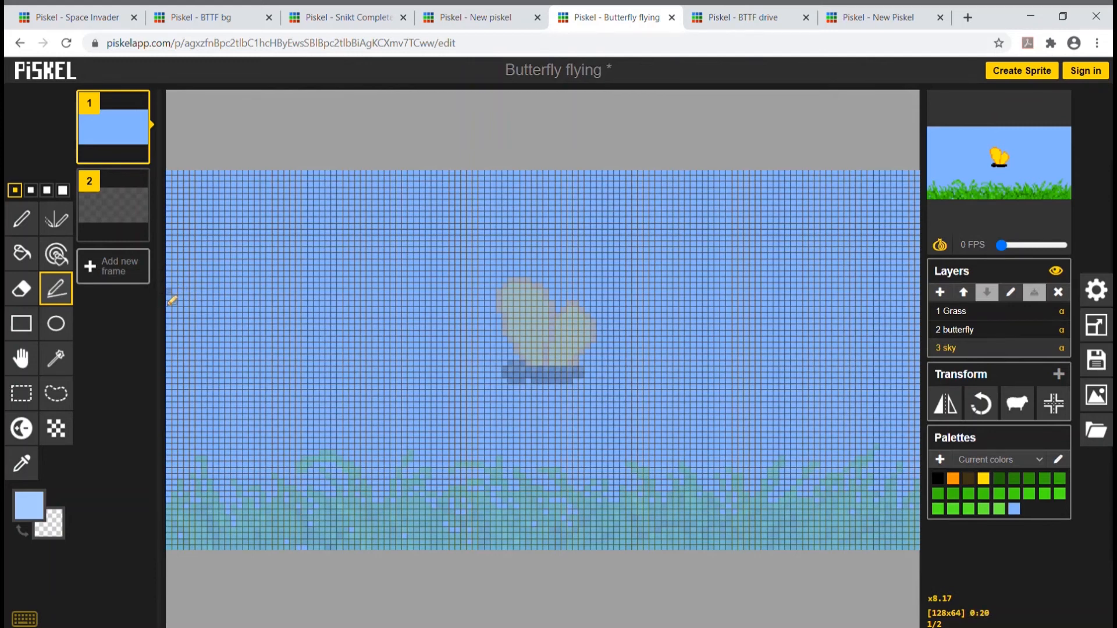
pyautogui.moveTo(172, 299); pyautogui.dragTo(938, 309)
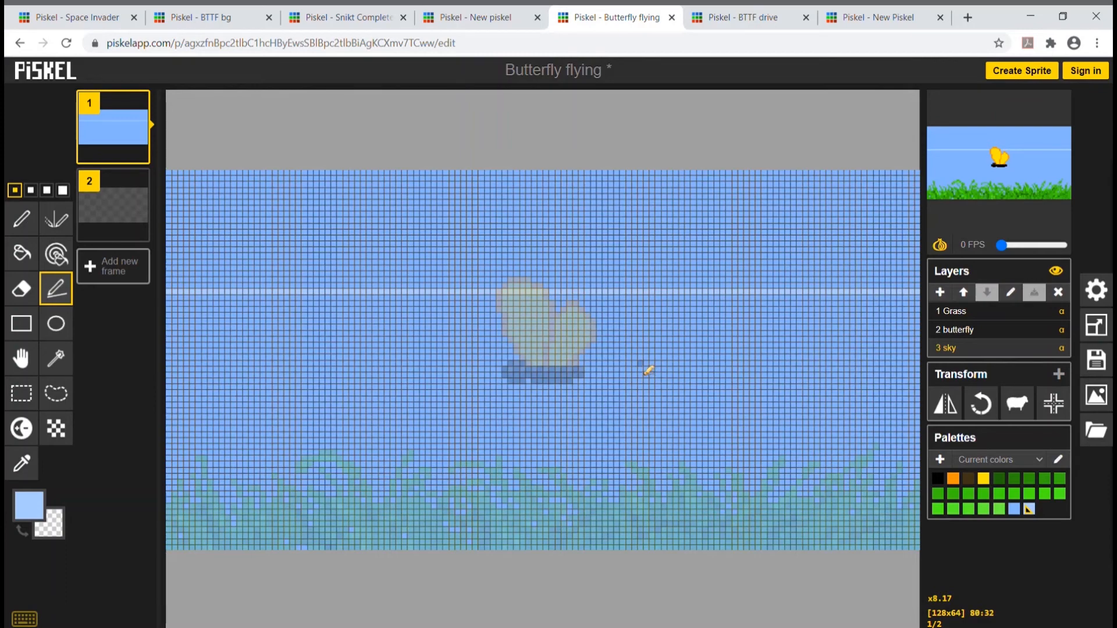
pyautogui.click(18, 252)
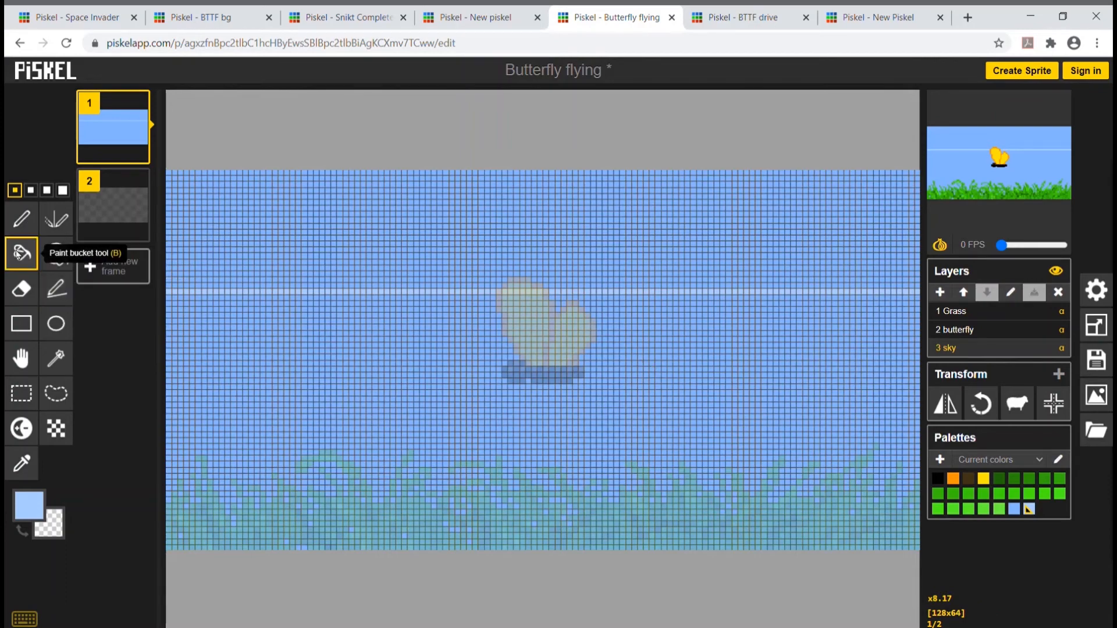
pyautogui.click(298, 385)
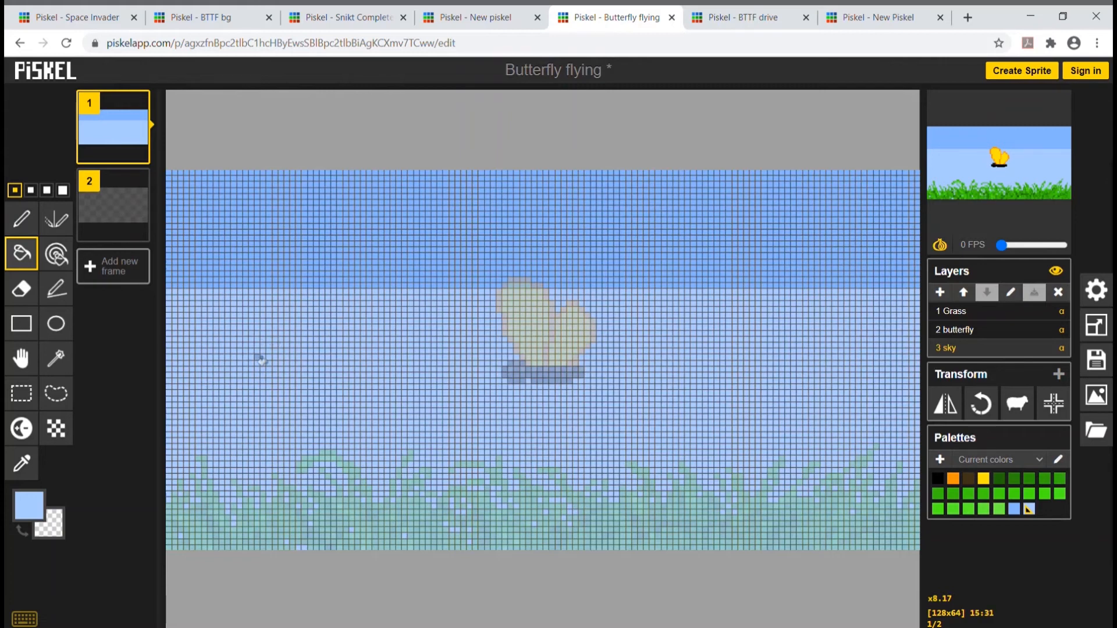
# Draw a full-width horizontal line in #c9deff at about row 32 of the sky and fill the area below it to match.
pyautogui.click(26, 506)
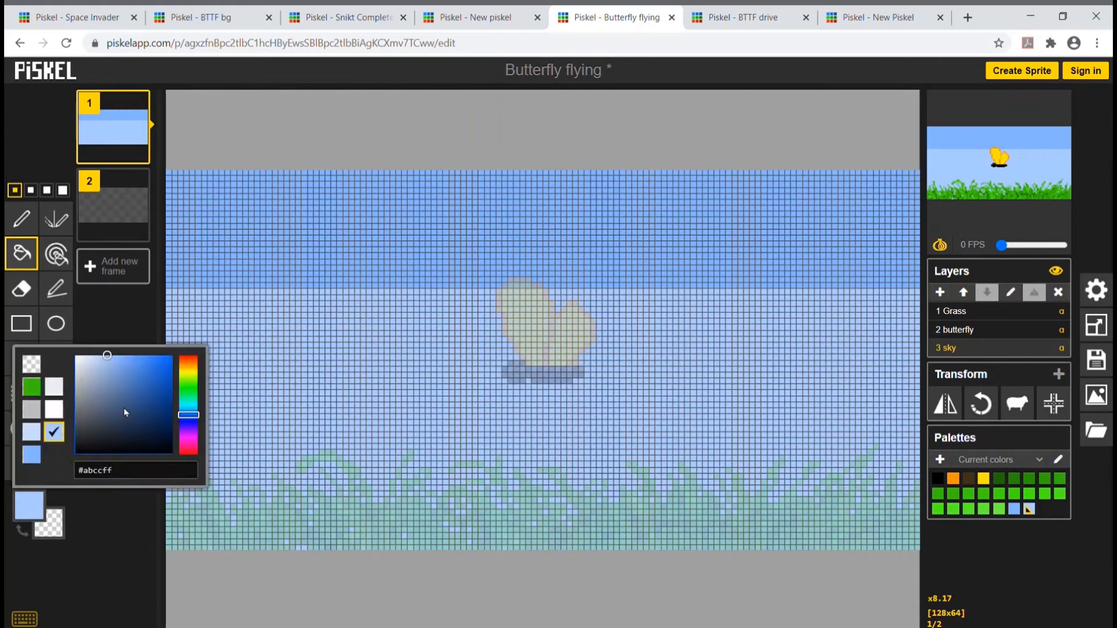
pyautogui.click(32, 431)
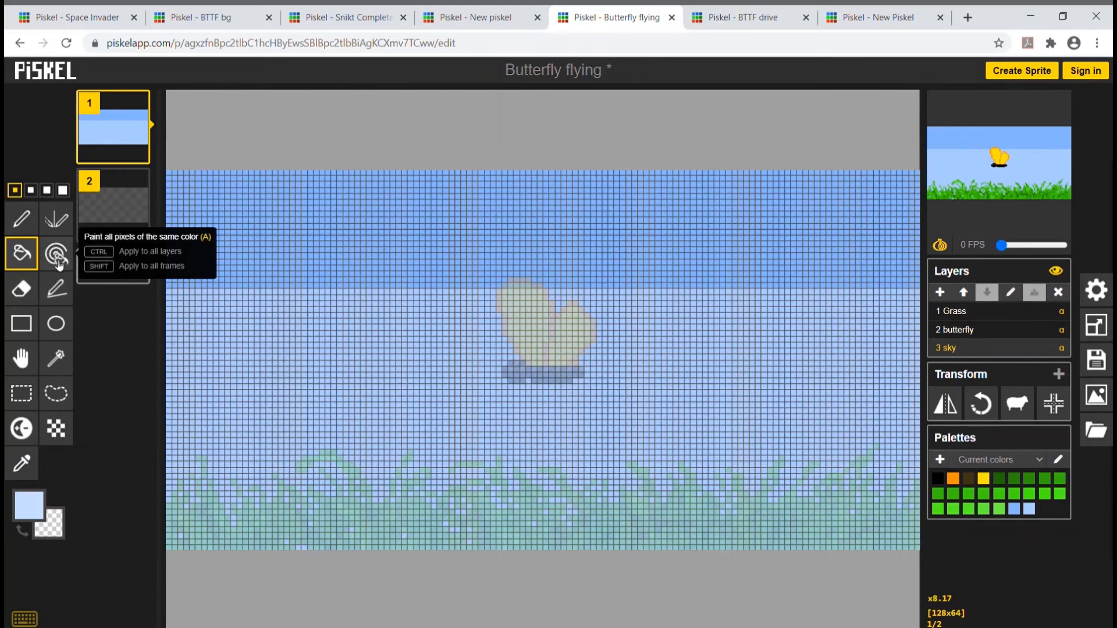
pyautogui.click(62, 295)
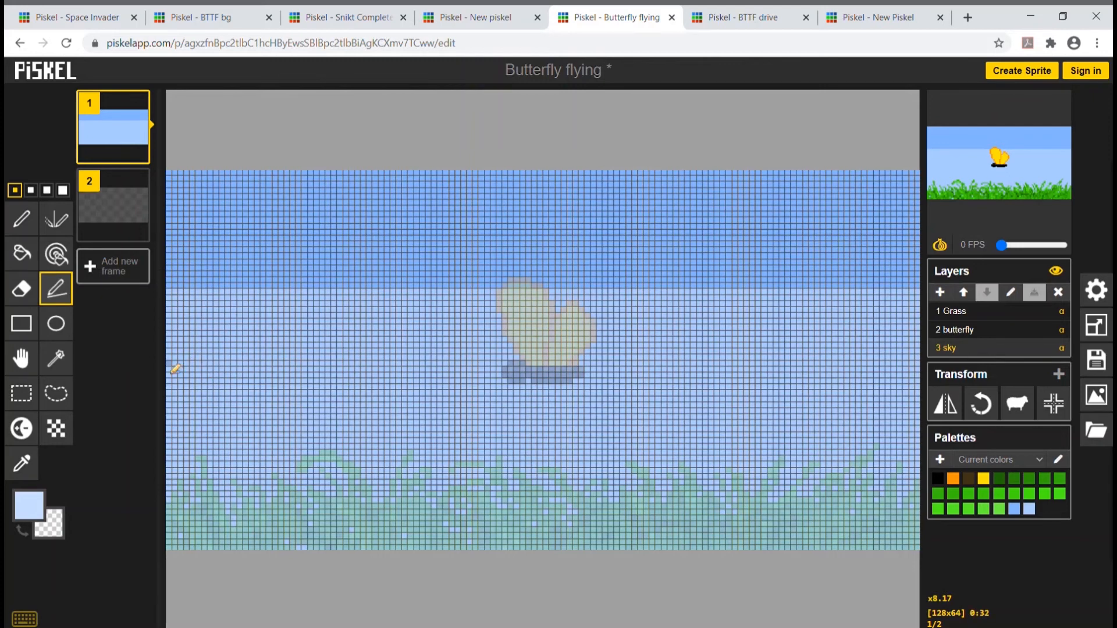
pyautogui.moveTo(174, 368)
pyautogui.mouseDown()
pyautogui.moveTo(593, 406)
pyautogui.moveTo(656, 499)
pyautogui.moveTo(669, 569)
pyautogui.moveTo(709, 496)
pyautogui.moveTo(674, 535)
pyautogui.moveTo(701, 510)
pyautogui.moveTo(736, 428)
pyautogui.moveTo(760, 469)
pyautogui.moveTo(723, 519)
pyautogui.moveTo(826, 453)
pyautogui.moveTo(832, 386)
pyautogui.moveTo(845, 375)
pyautogui.moveTo(919, 368)
pyautogui.mouseUp()
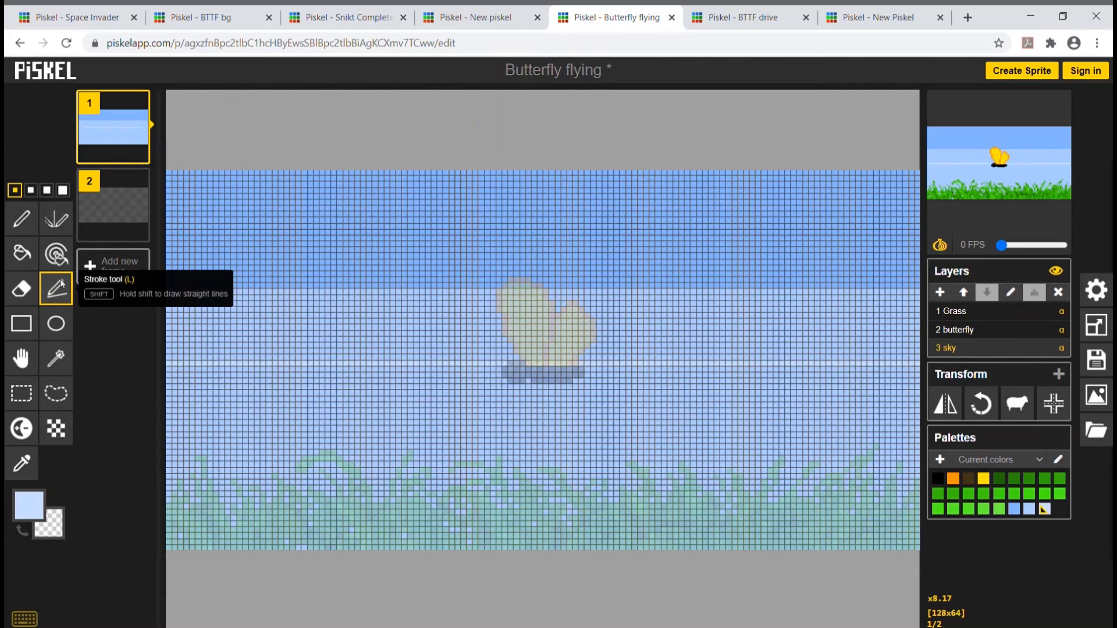
pyautogui.click(22, 251)
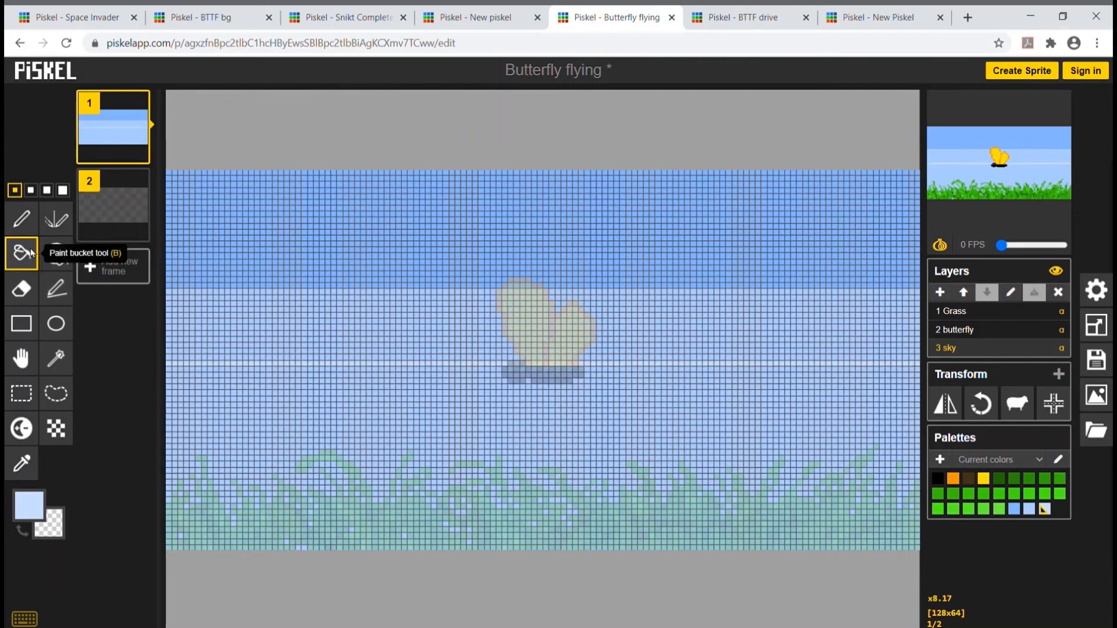
pyautogui.click(340, 419)
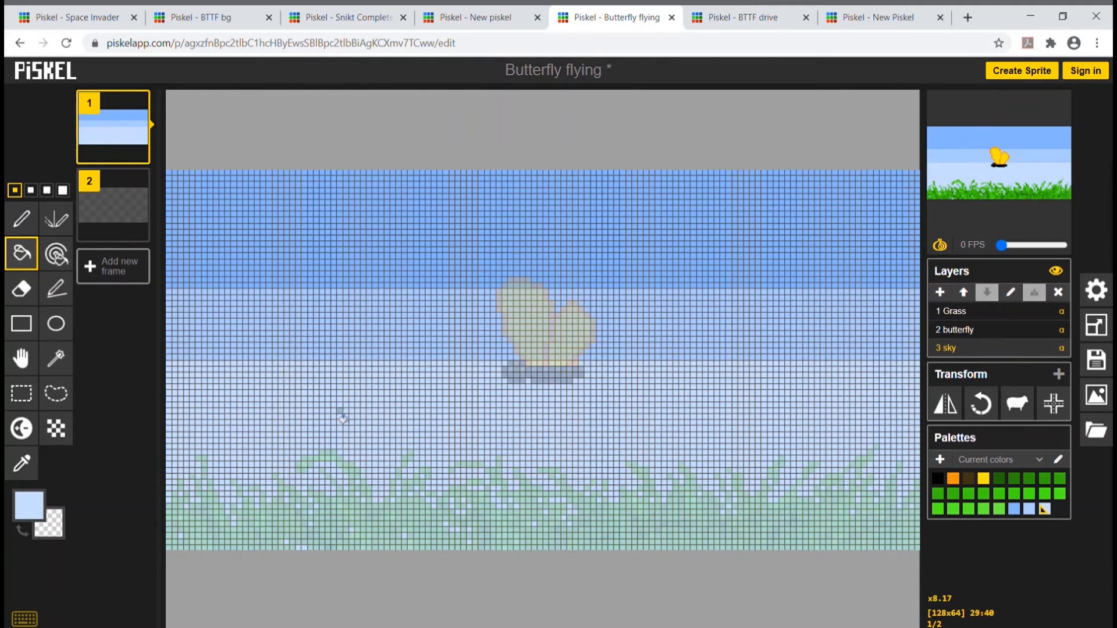
pyautogui.moveTo(1007, 154)
# Outline two long clouds in white #ffffff with the Pen tool on frame 1 of the sky, one on each side of the butterfly.
pyautogui.click(35, 510)
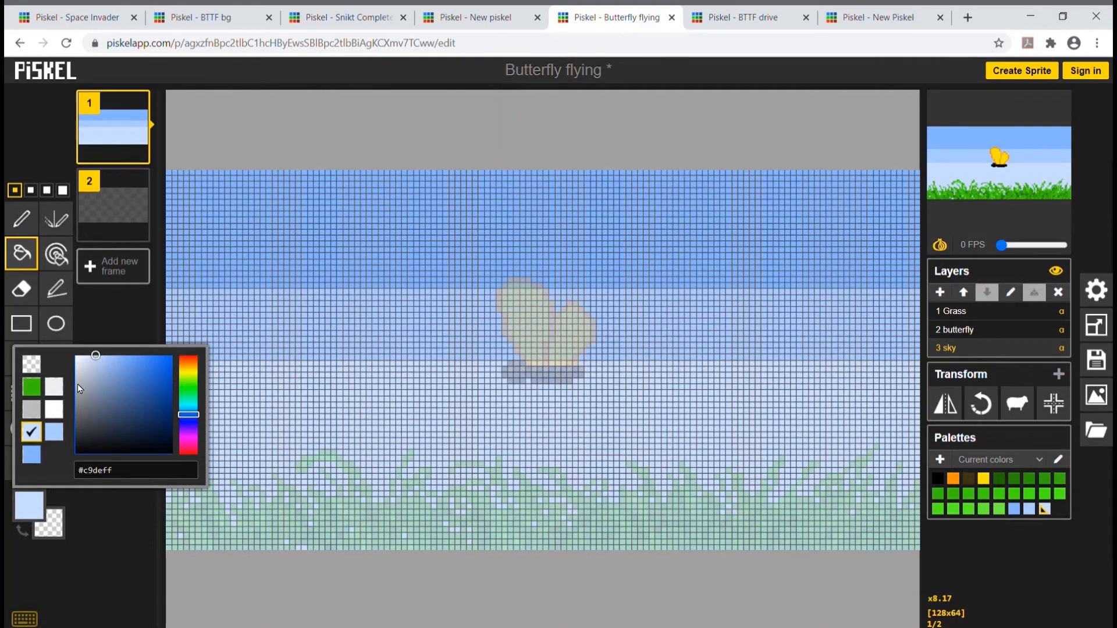
pyautogui.click(61, 412)
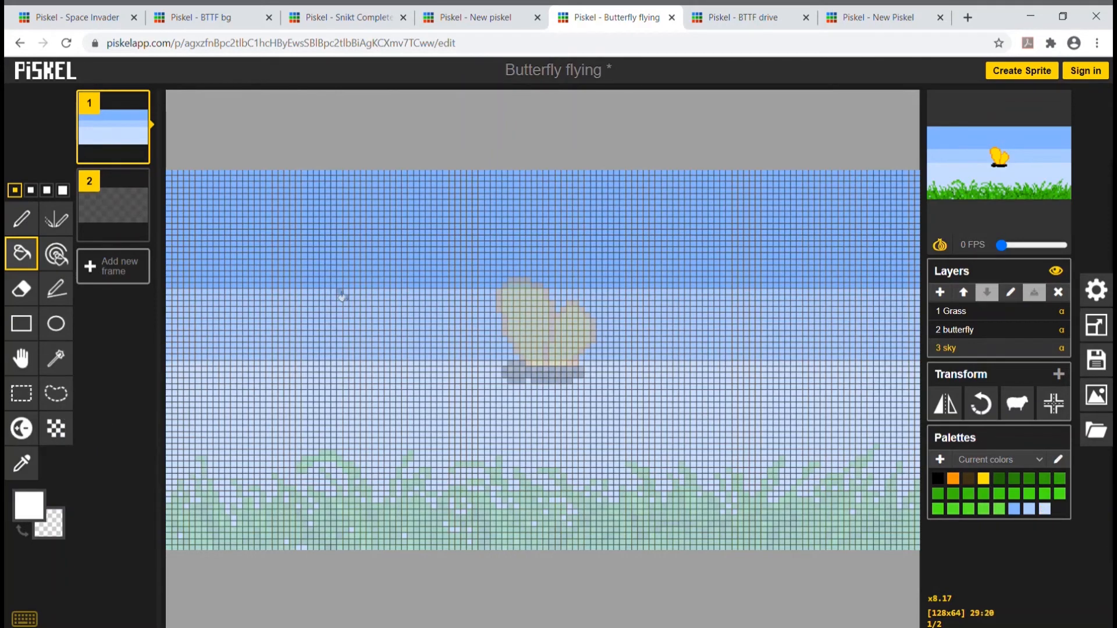
pyautogui.moveTo(123, 244)
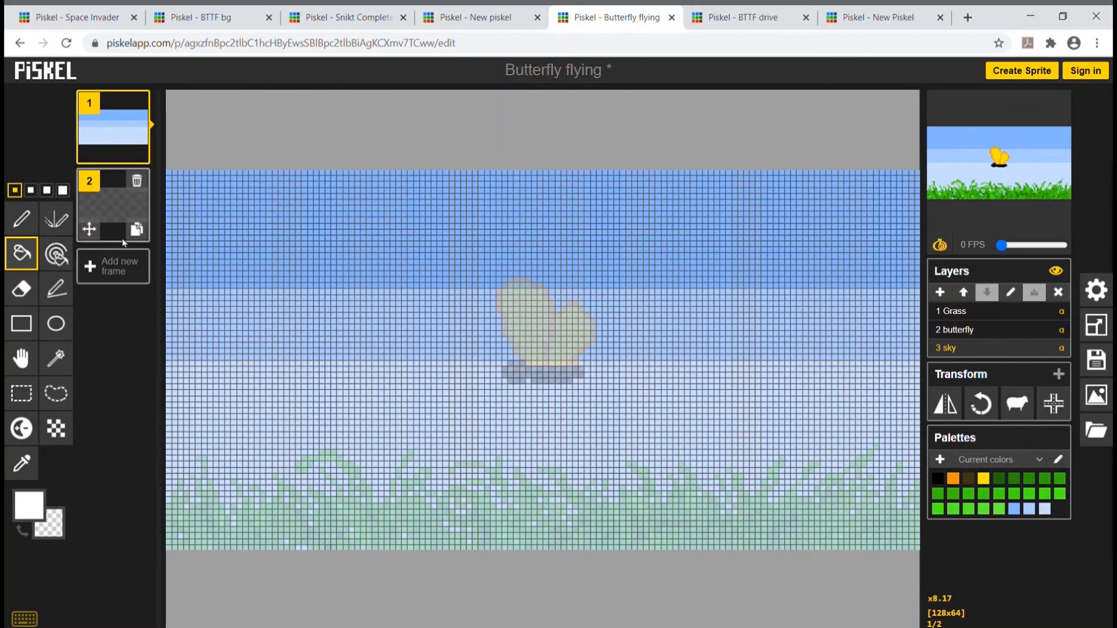
pyautogui.click(22, 219)
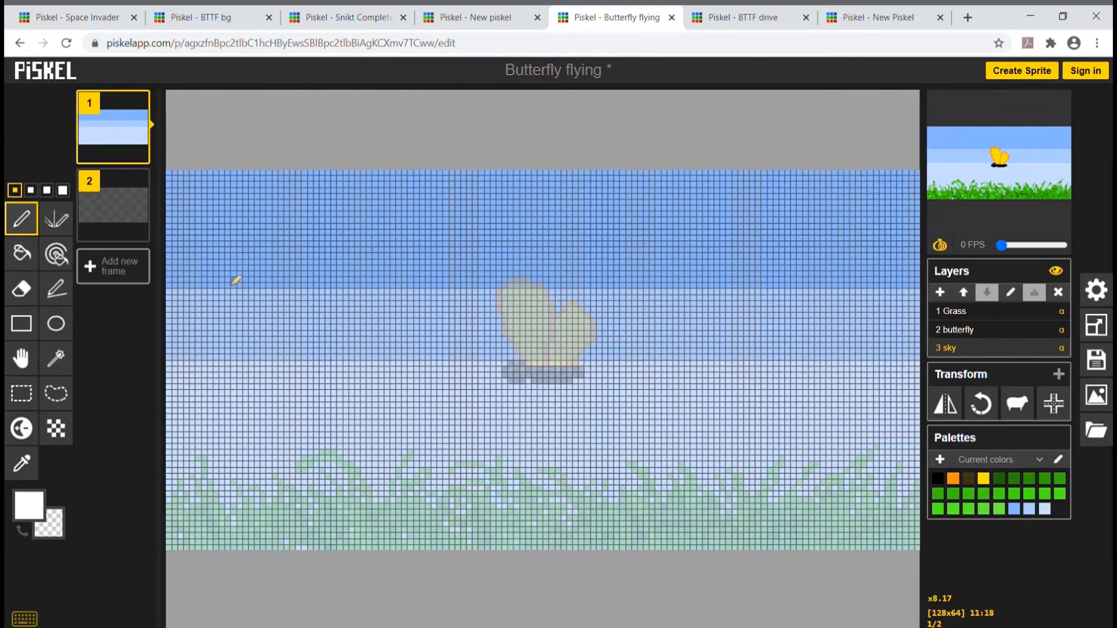
pyautogui.moveTo(211, 242)
pyautogui.mouseDown()
pyautogui.moveTo(300, 237)
pyautogui.moveTo(365, 264)
pyautogui.moveTo(424, 254)
pyautogui.moveTo(477, 263)
pyautogui.moveTo(544, 309)
pyautogui.moveTo(433, 332)
pyautogui.moveTo(244, 323)
pyautogui.moveTo(204, 305)
pyautogui.moveTo(210, 237)
pyautogui.mouseUp()
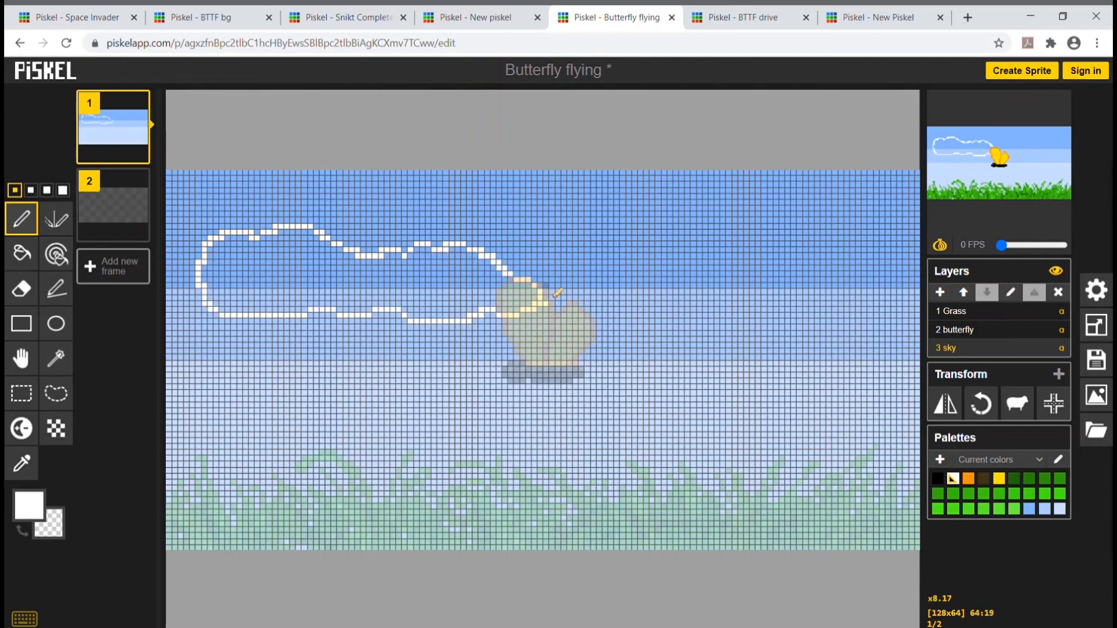
pyautogui.moveTo(875, 311)
pyautogui.mouseDown()
pyautogui.moveTo(610, 353)
pyautogui.moveTo(582, 358)
pyautogui.moveTo(578, 376)
pyautogui.moveTo(714, 391)
pyautogui.moveTo(739, 377)
pyautogui.moveTo(811, 384)
pyautogui.moveTo(888, 357)
pyautogui.moveTo(869, 307)
pyautogui.mouseUp()
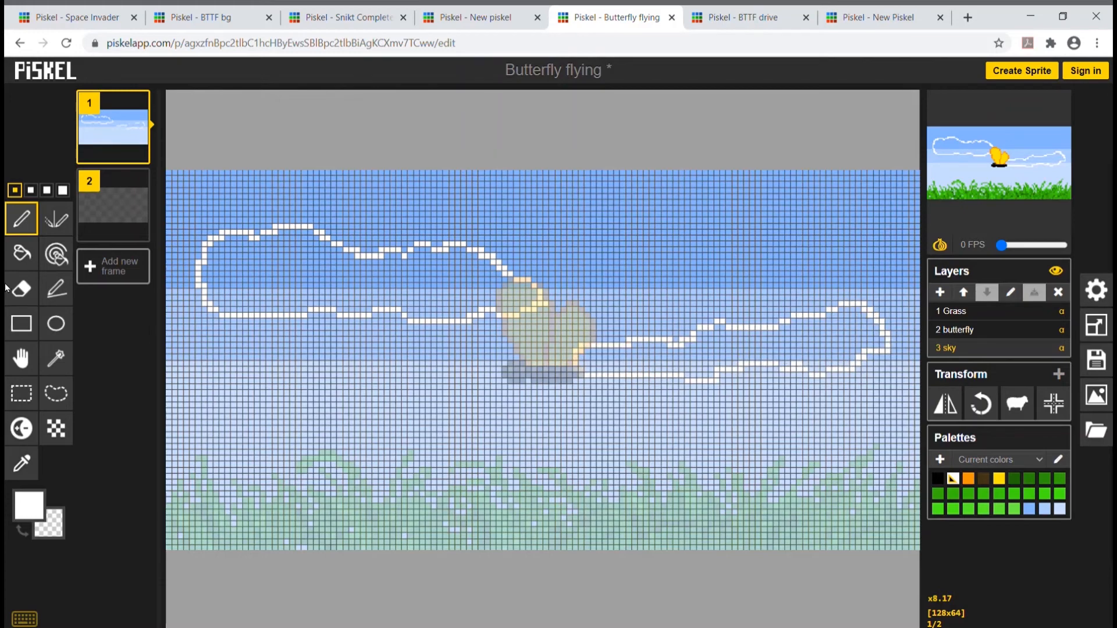
# Fill the insides of both cloud outlines with white, including the parts divided by the sky's colour bands.
pyautogui.click(21, 253)
pyautogui.click(285, 284)
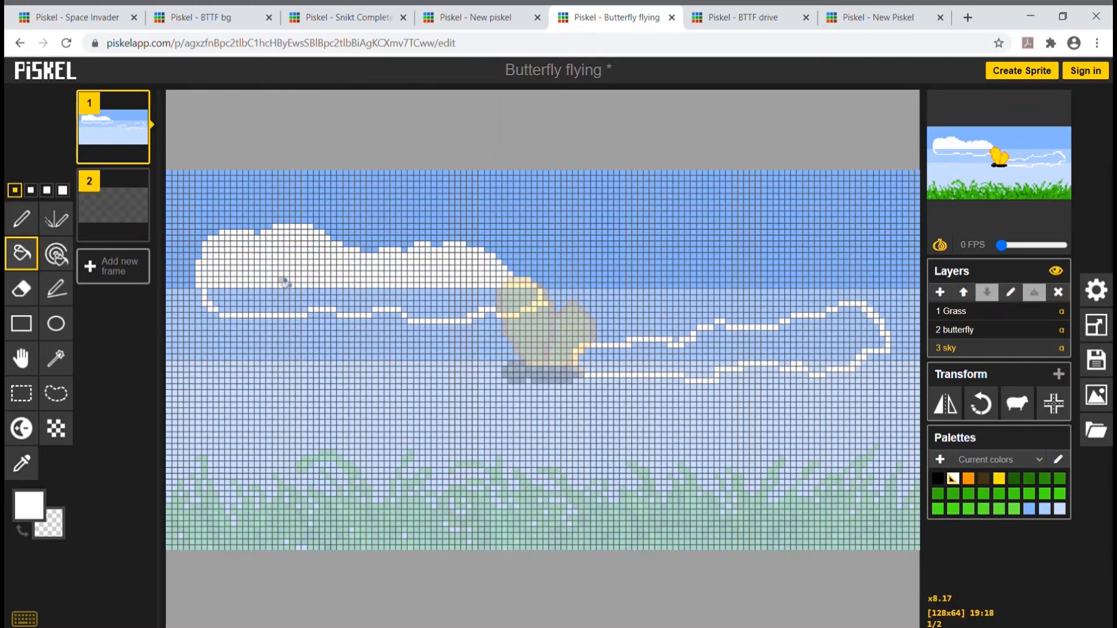
pyautogui.click(422, 306)
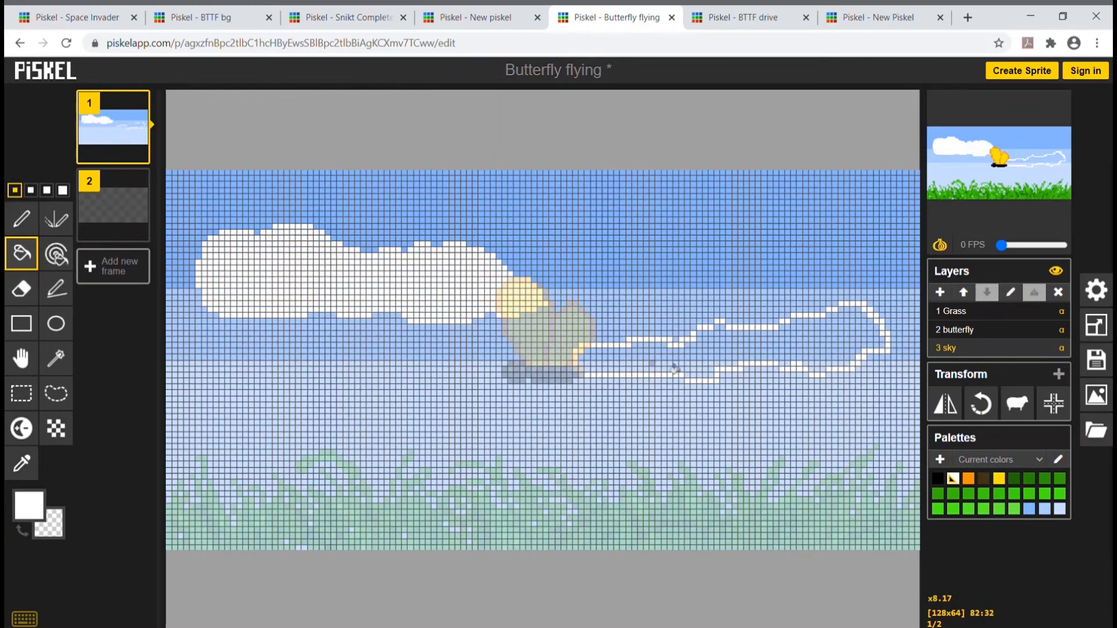
pyautogui.click(700, 372)
pyautogui.click(736, 347)
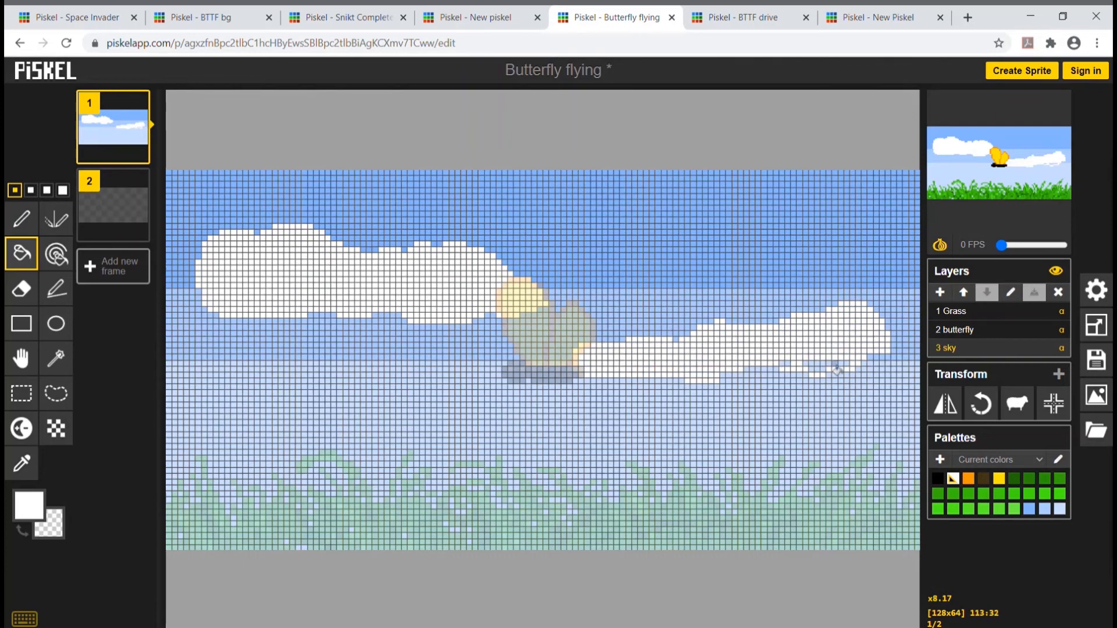
pyautogui.click(820, 371)
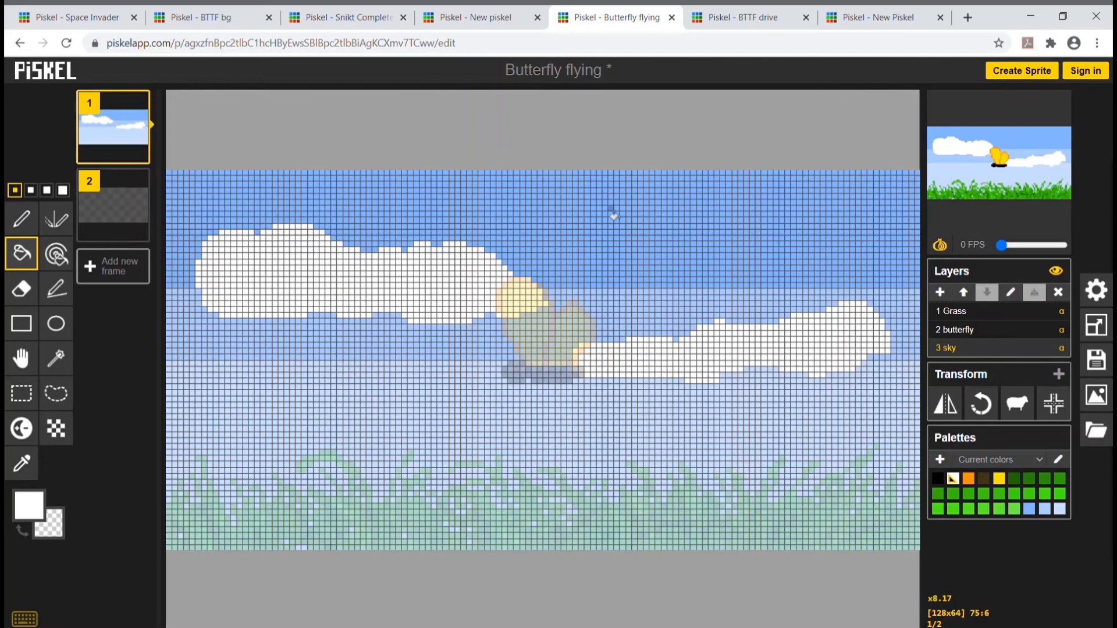
# Shade the insides of both clouds with light grey #edeeef strokes using the second-smallest pen size.
pyautogui.click(25, 508)
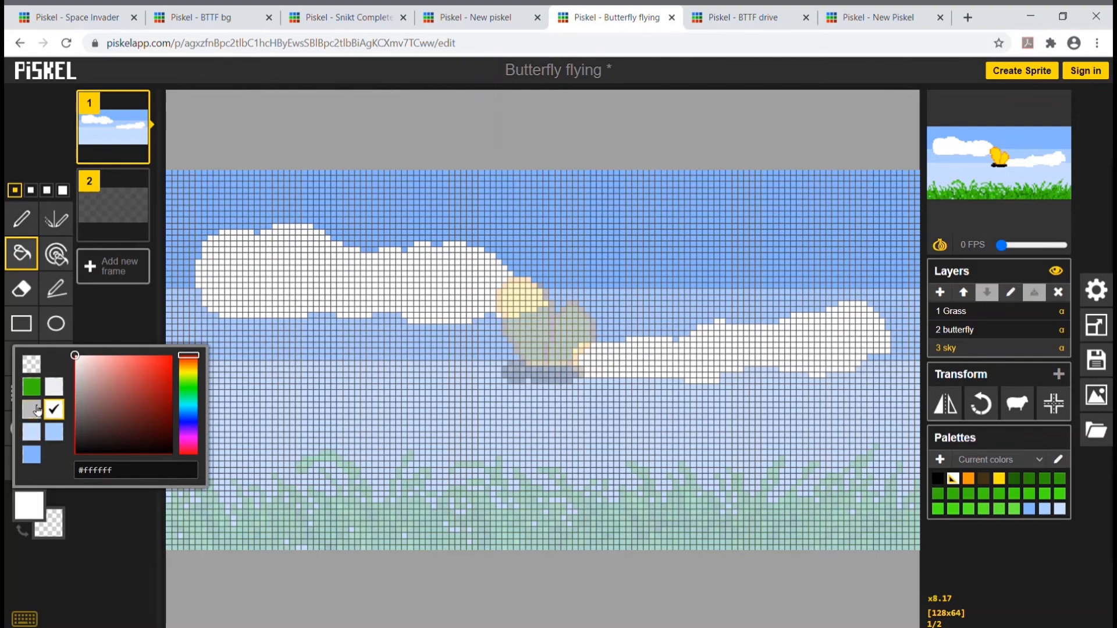
pyautogui.click(63, 390)
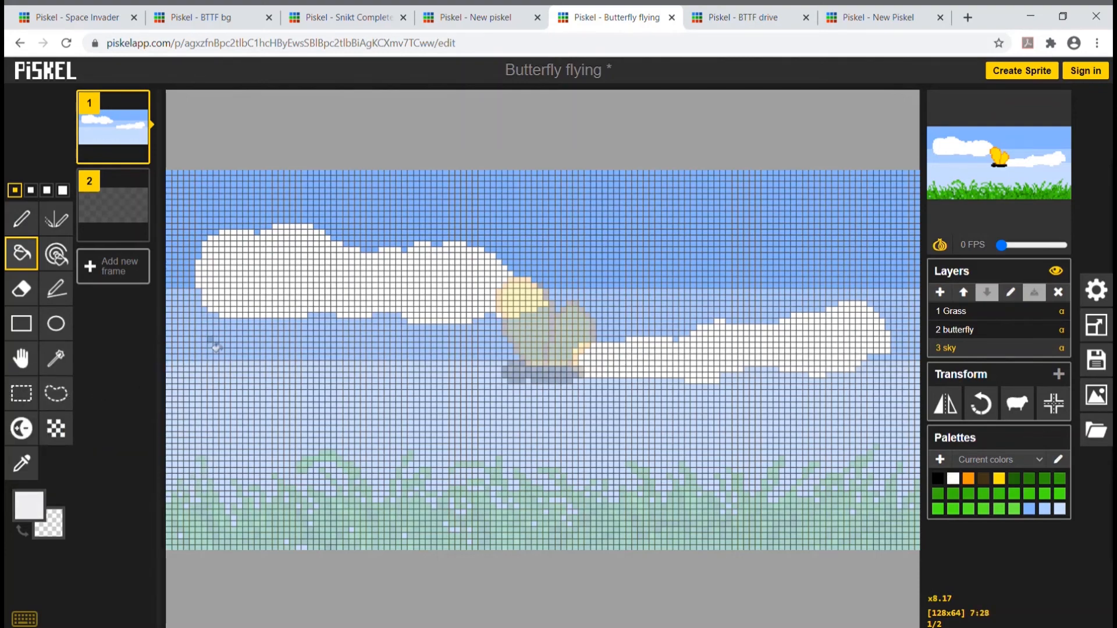
pyautogui.click(21, 219)
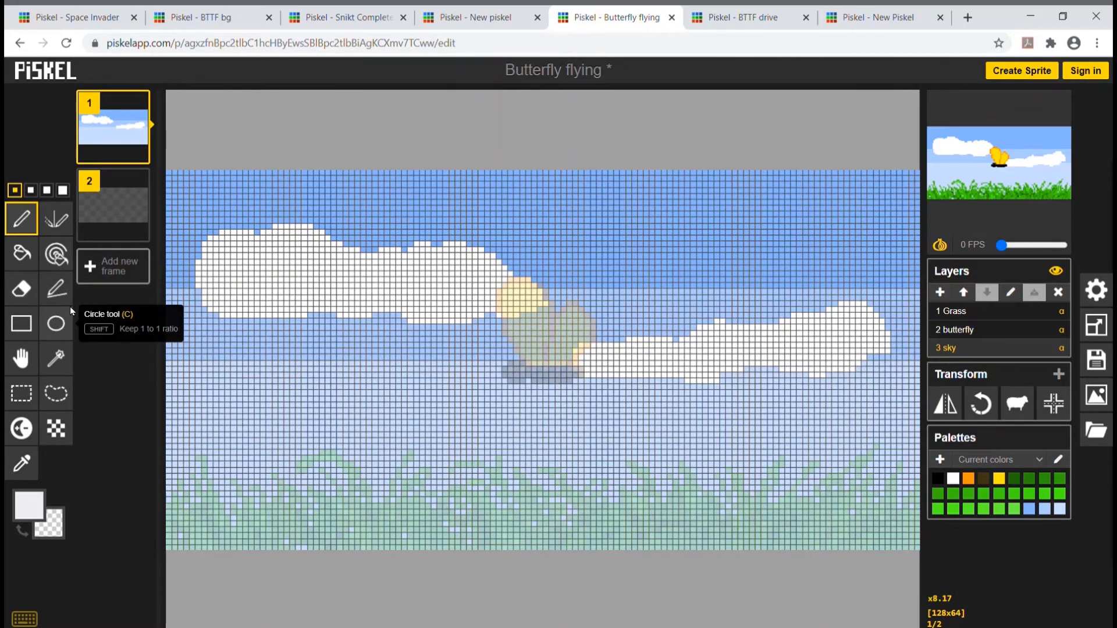
pyautogui.click(35, 192)
pyautogui.moveTo(219, 283)
pyautogui.mouseDown()
pyautogui.moveTo(265, 303)
pyautogui.moveTo(228, 294)
pyautogui.moveTo(480, 309)
pyautogui.moveTo(389, 289)
pyautogui.mouseUp()
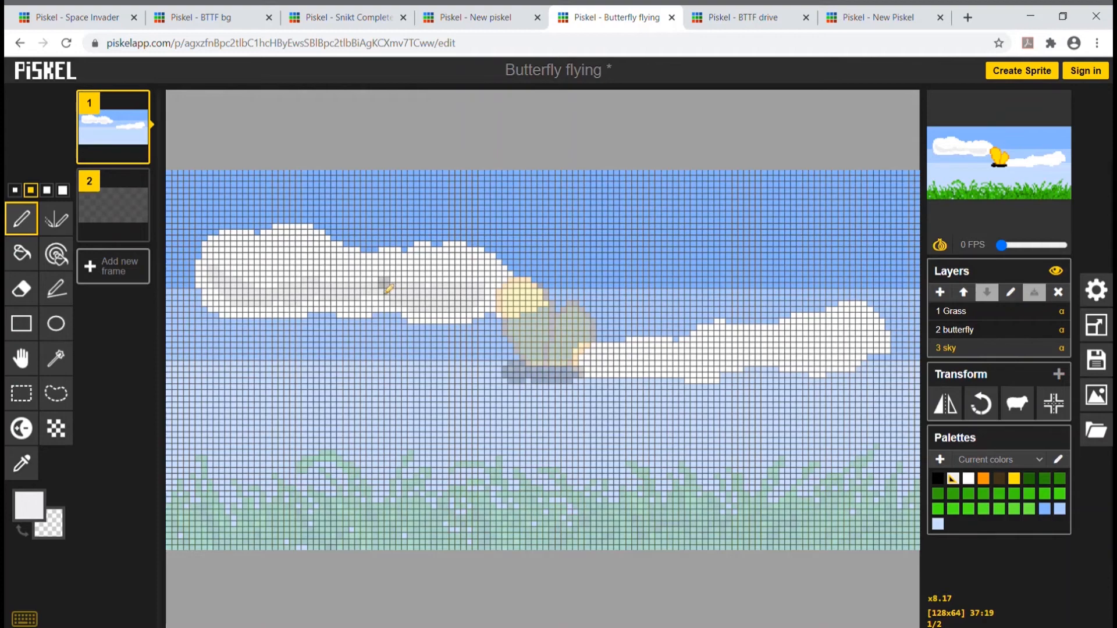
pyautogui.moveTo(307, 259)
pyautogui.mouseDown()
pyautogui.moveTo(285, 247)
pyautogui.moveTo(293, 236)
pyautogui.moveTo(324, 266)
pyautogui.mouseUp()
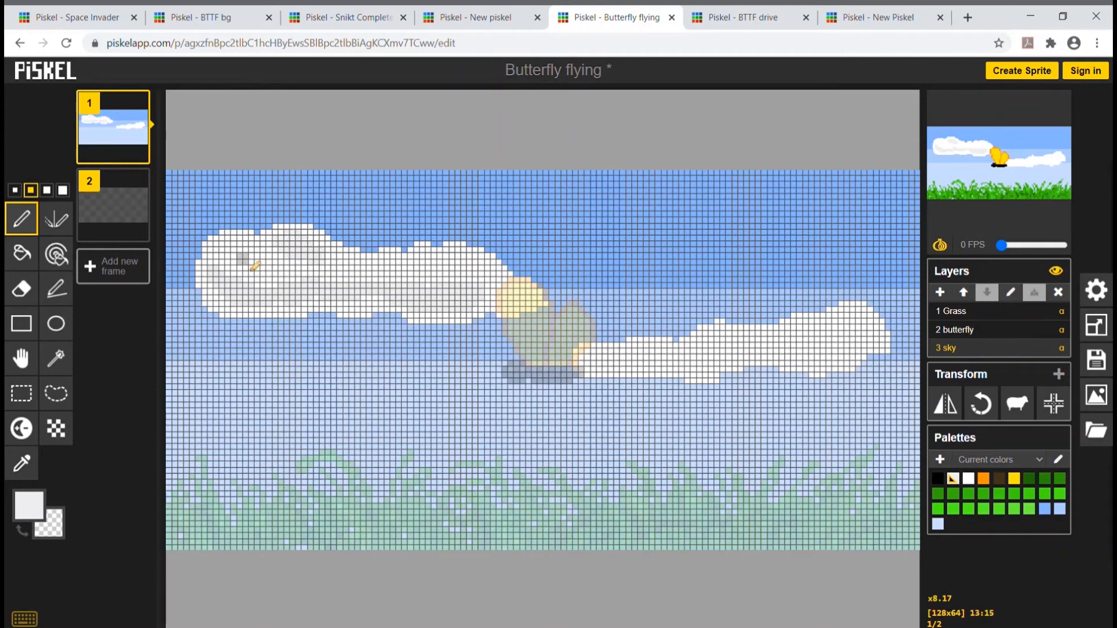
pyautogui.moveTo(241, 263)
pyautogui.mouseDown()
pyautogui.moveTo(236, 276)
pyautogui.moveTo(255, 286)
pyautogui.mouseUp()
pyautogui.moveTo(440, 275)
pyautogui.mouseDown()
pyautogui.moveTo(424, 283)
pyautogui.moveTo(452, 280)
pyautogui.mouseUp()
pyautogui.moveTo(799, 349)
pyautogui.mouseDown()
pyautogui.moveTo(862, 350)
pyautogui.moveTo(849, 364)
pyautogui.moveTo(768, 349)
pyautogui.mouseUp()
pyautogui.moveTo(735, 349)
pyautogui.mouseDown()
pyautogui.moveTo(701, 373)
pyautogui.moveTo(629, 370)
pyautogui.moveTo(676, 365)
pyautogui.mouseUp()
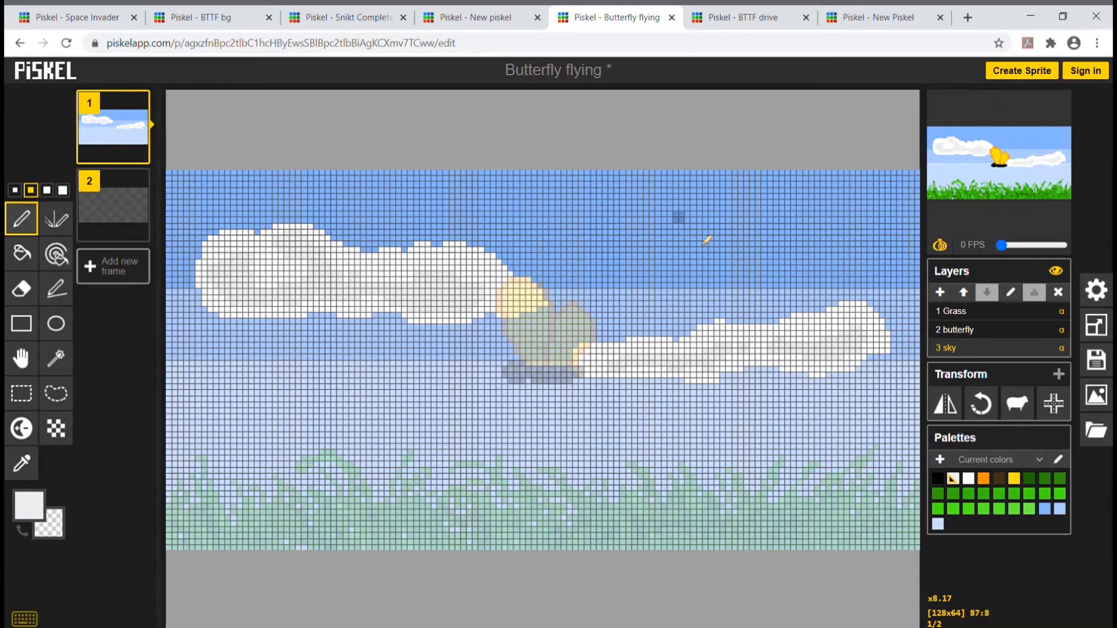
# Paint three red #ff0000 flower heads among the grass on frame 1 of the 1 Grass layer with the smallest pen size.
pyautogui.click(999, 312)
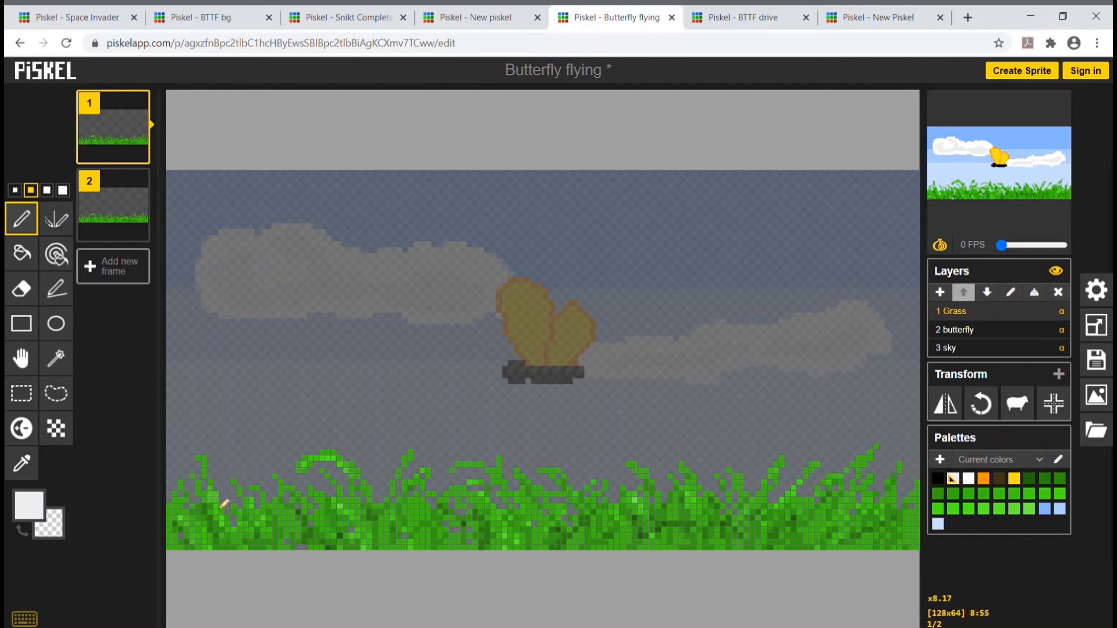
pyautogui.click(29, 505)
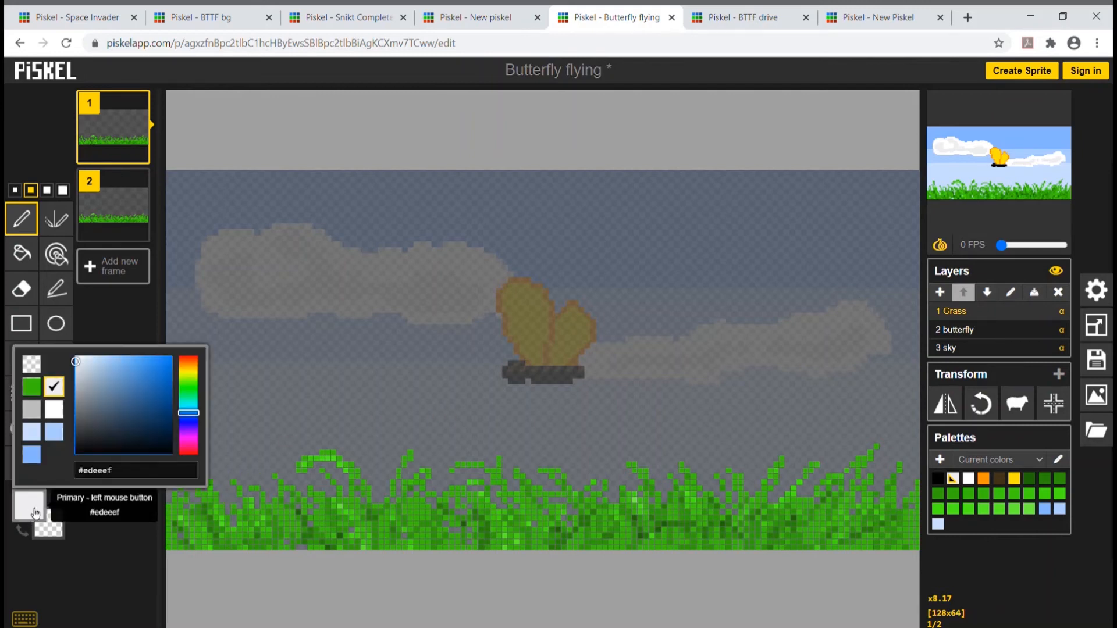
pyautogui.click(192, 373)
pyautogui.click(172, 356)
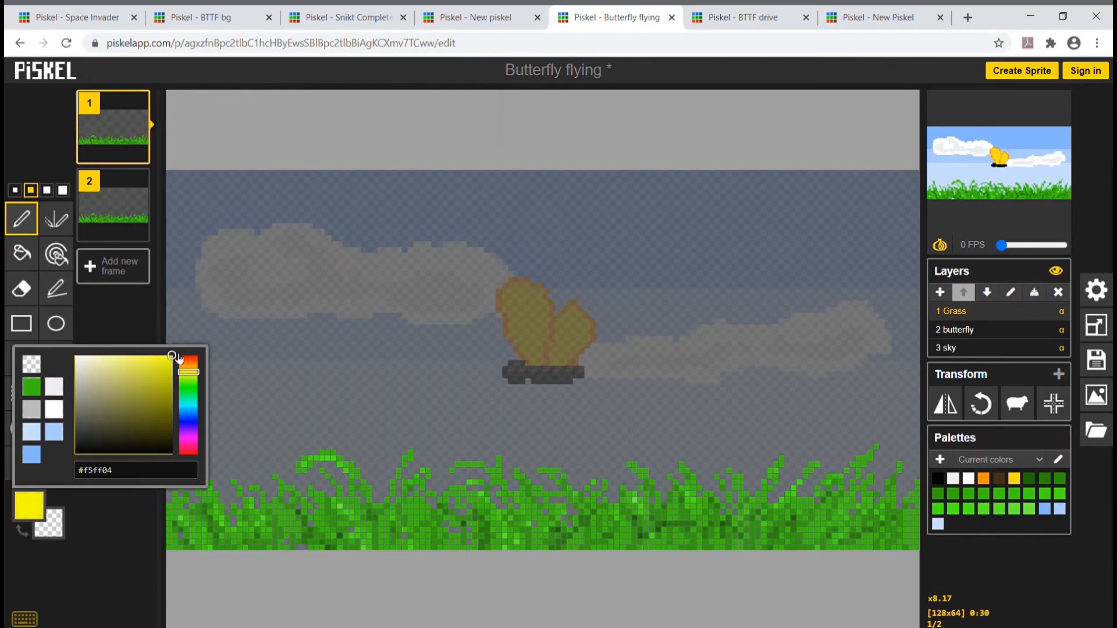
pyautogui.moveTo(192, 375); pyautogui.dragTo(196, 375)
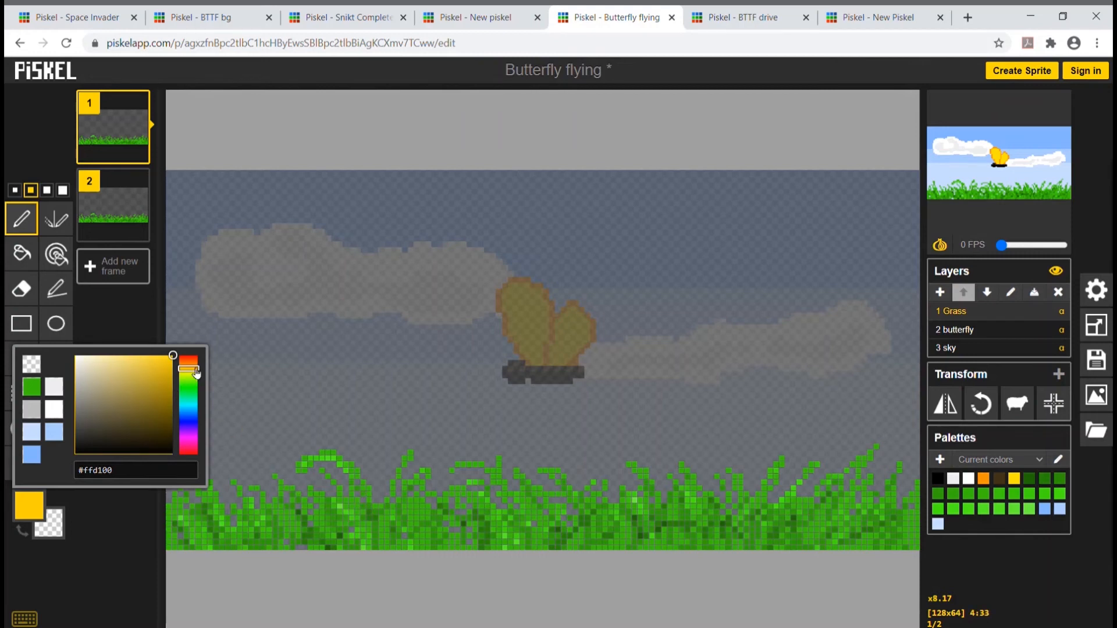
pyautogui.moveTo(197, 374); pyautogui.dragTo(193, 356)
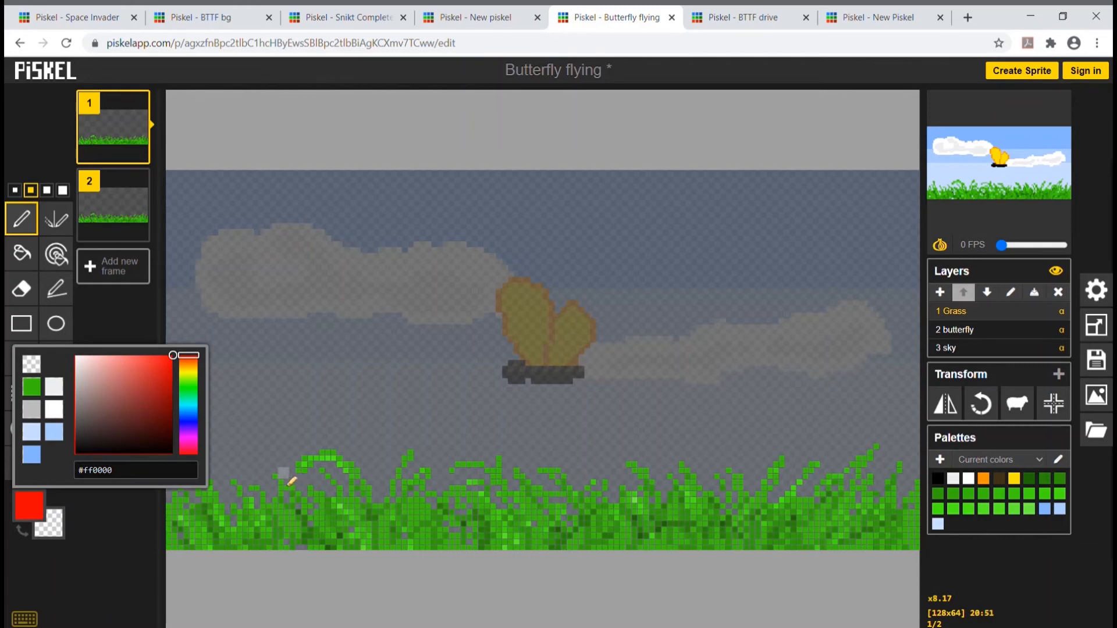
pyautogui.click(15, 190)
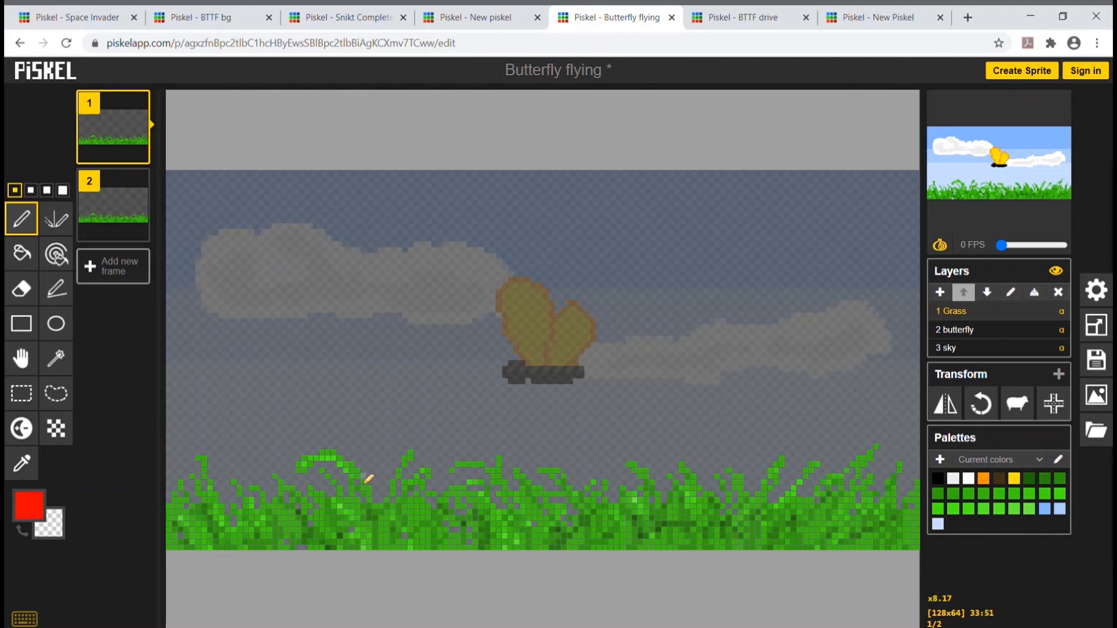
pyautogui.moveTo(358, 473)
pyautogui.mouseDown()
pyautogui.moveTo(340, 490)
pyautogui.moveTo(374, 492)
pyautogui.moveTo(373, 477)
pyautogui.moveTo(343, 485)
pyautogui.moveTo(352, 499)
pyautogui.moveTo(366, 475)
pyautogui.moveTo(351, 476)
pyautogui.mouseUp()
pyautogui.moveTo(528, 506)
pyautogui.mouseDown()
pyautogui.moveTo(564, 515)
pyautogui.moveTo(557, 500)
pyautogui.moveTo(544, 490)
pyautogui.moveTo(537, 523)
pyautogui.moveTo(554, 525)
pyautogui.moveTo(541, 519)
pyautogui.mouseUp()
pyautogui.moveTo(763, 505)
pyautogui.mouseDown()
pyautogui.moveTo(755, 489)
pyautogui.moveTo(739, 501)
pyautogui.moveTo(763, 520)
pyautogui.moveTo(761, 504)
pyautogui.moveTo(728, 507)
pyautogui.mouseUp()
pyautogui.moveTo(546, 512); pyautogui.dragTo(554, 512)
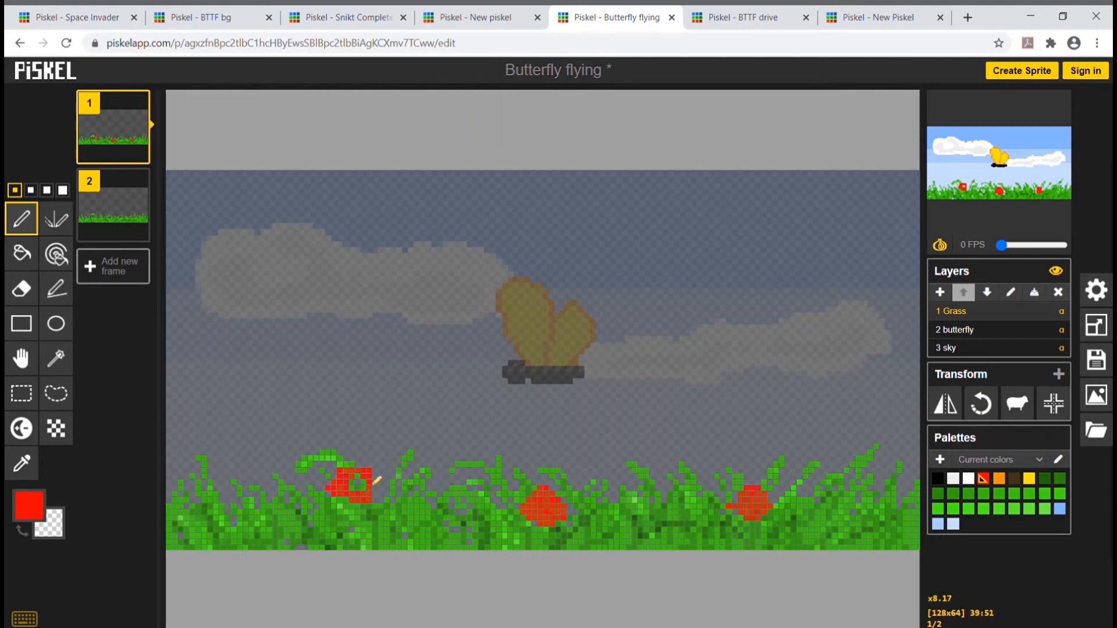
# Fill the gap in the first red flower, widen the rightmost one and add a fourth, smaller flower near the grass's left end.
pyautogui.moveTo(360, 487); pyautogui.dragTo(357, 495)
pyautogui.moveTo(729, 506); pyautogui.dragTo(734, 512)
pyautogui.moveTo(223, 522)
pyautogui.mouseDown()
pyautogui.moveTo(216, 516)
pyautogui.moveTo(230, 506)
pyautogui.moveTo(224, 530)
pyautogui.mouseUp()
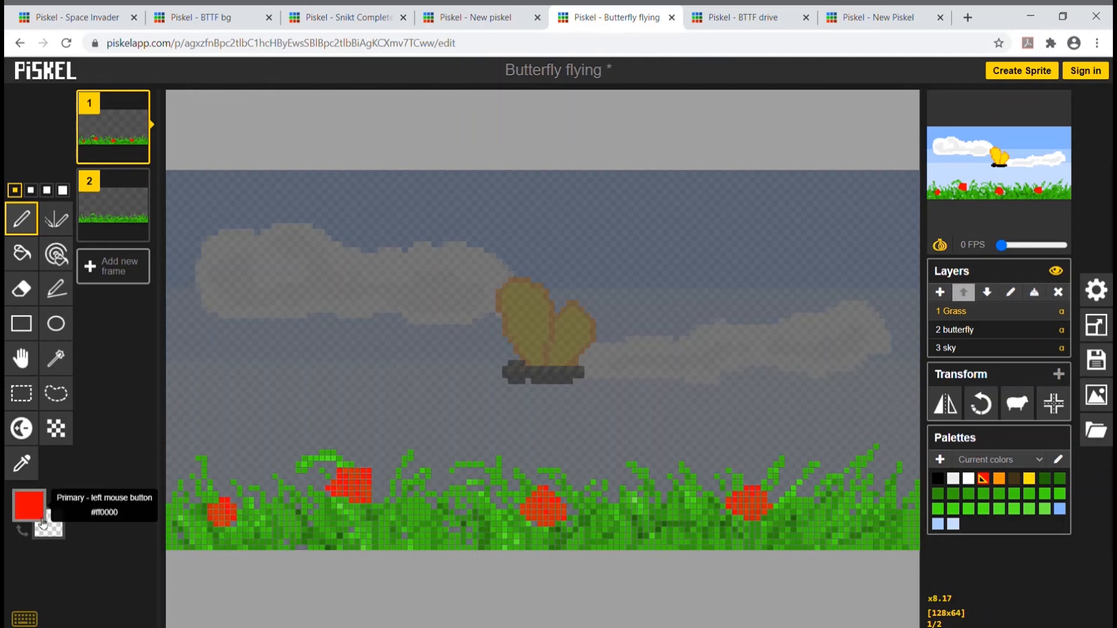
# Dot orange #ffa400 centres onto the four red flowers.
pyautogui.click(42, 520)
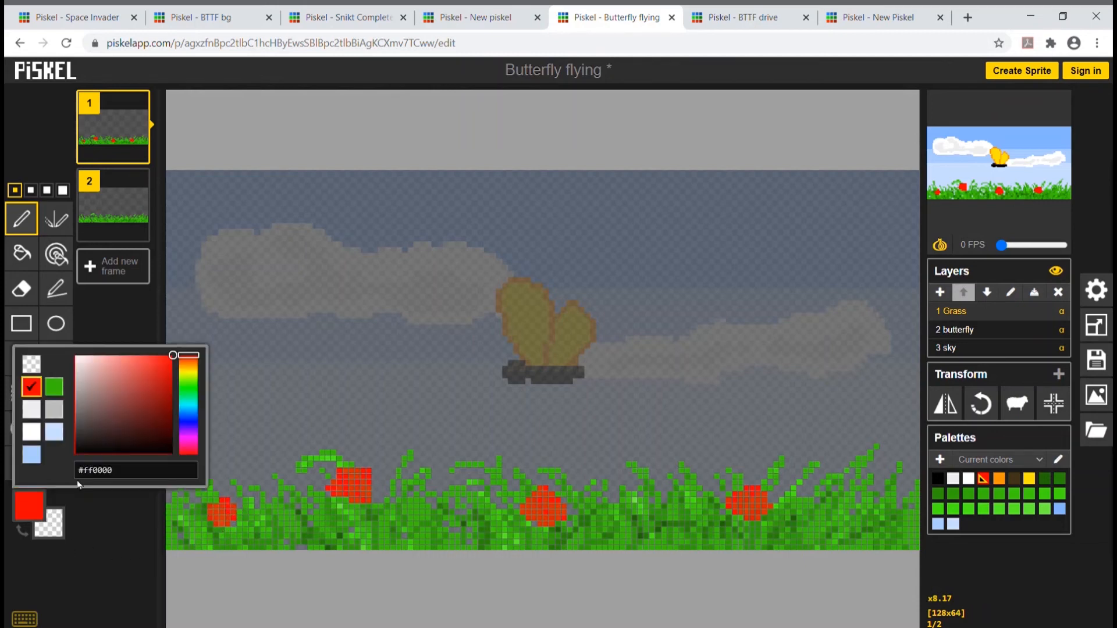
pyautogui.click(192, 368)
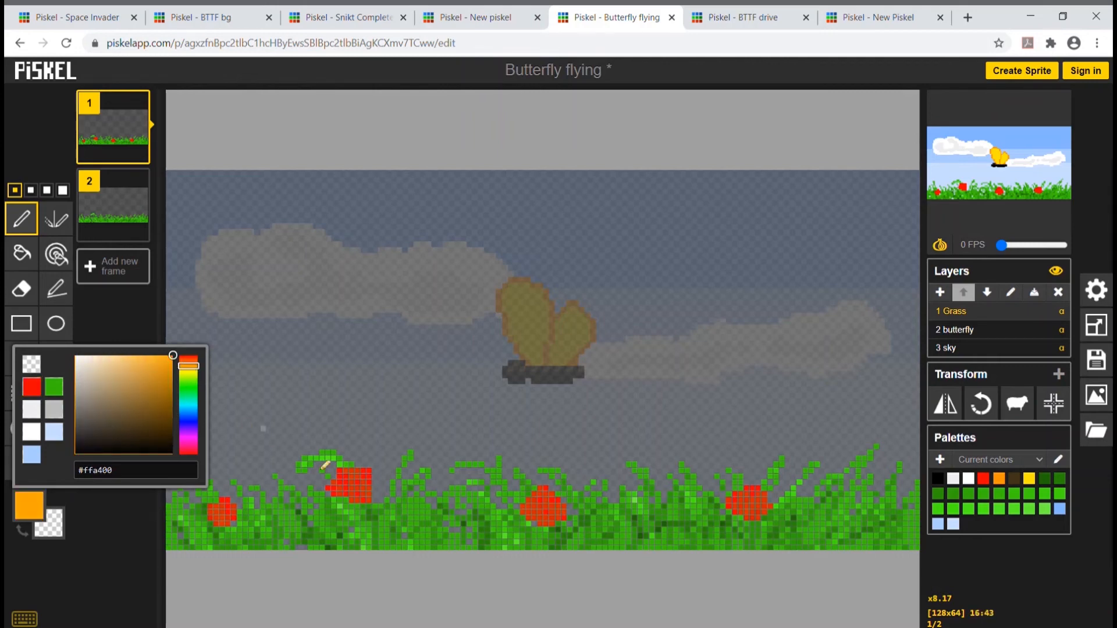
pyautogui.click(351, 486)
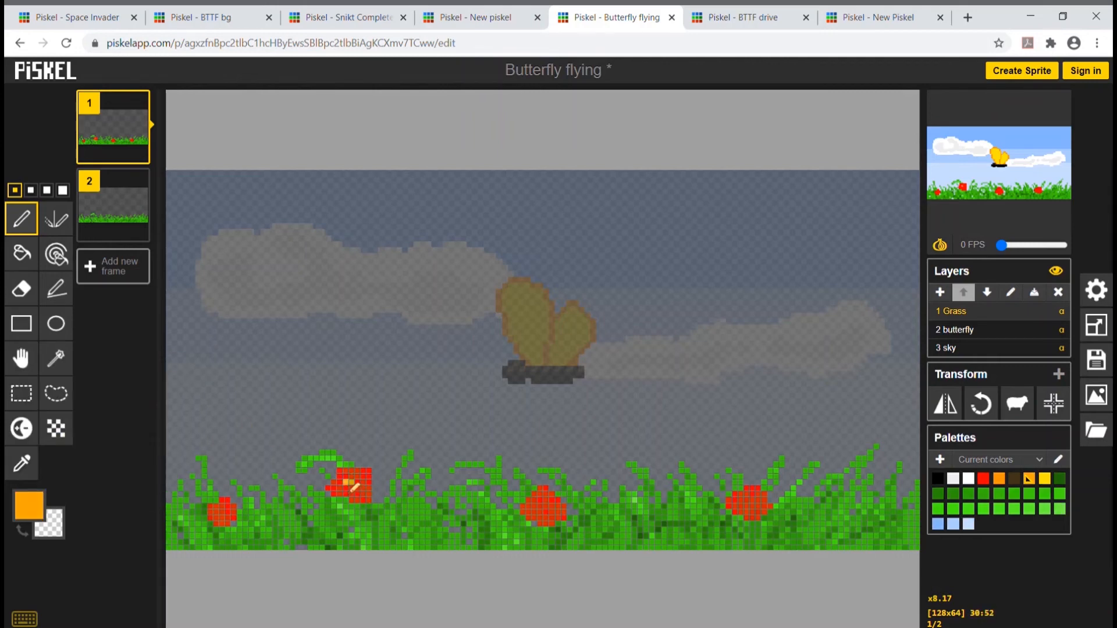
pyautogui.click(355, 476)
pyautogui.click(220, 509)
pyautogui.click(537, 502)
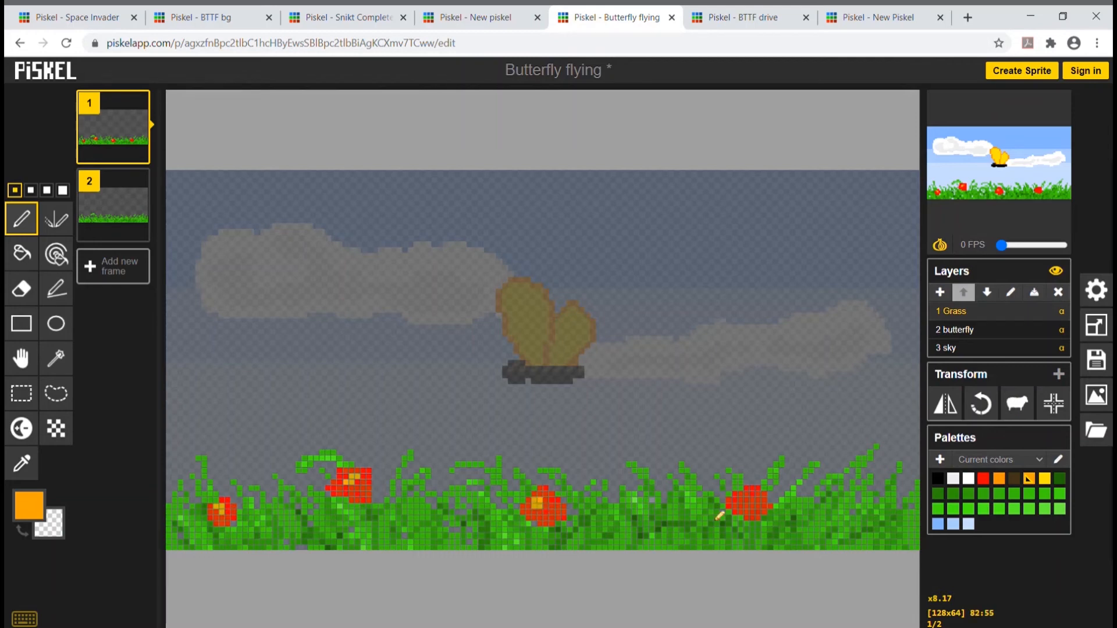
pyautogui.click(747, 500)
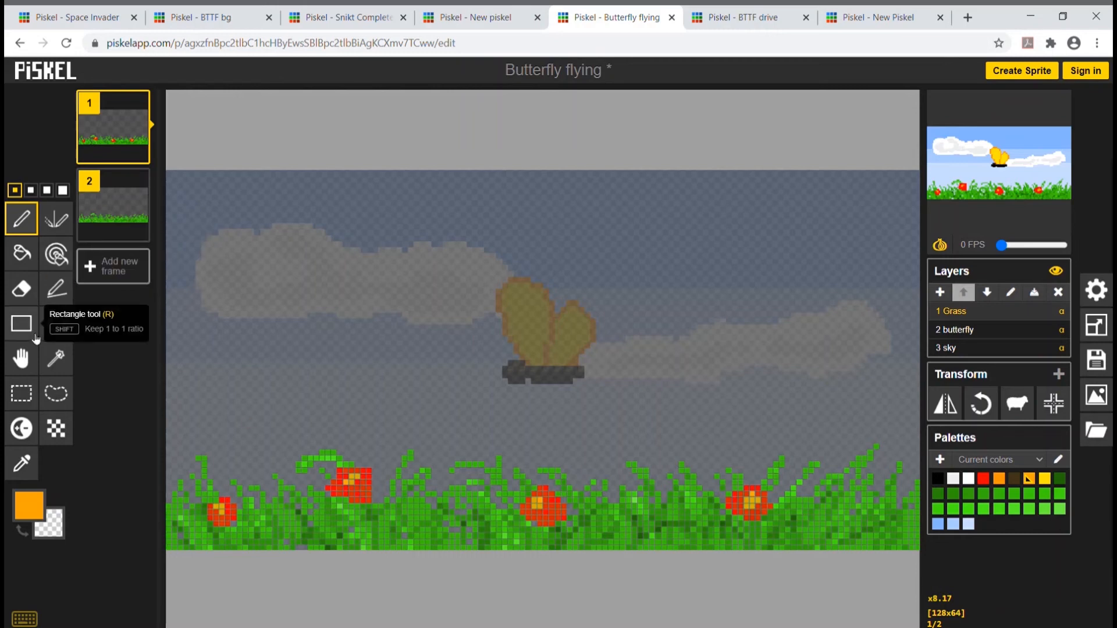
# Copy the full-width strip of grass and flowers from frame 1 and paste it into frame 2 of the 1 Grass layer.
pyautogui.click(32, 387)
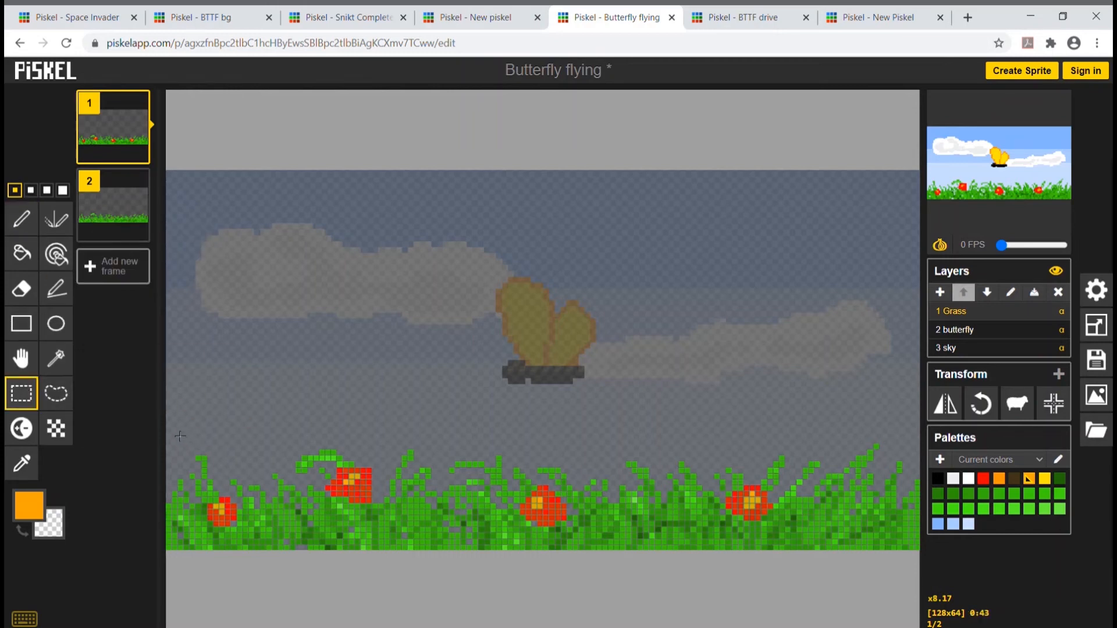
pyautogui.moveTo(175, 436); pyautogui.dragTo(922, 569)
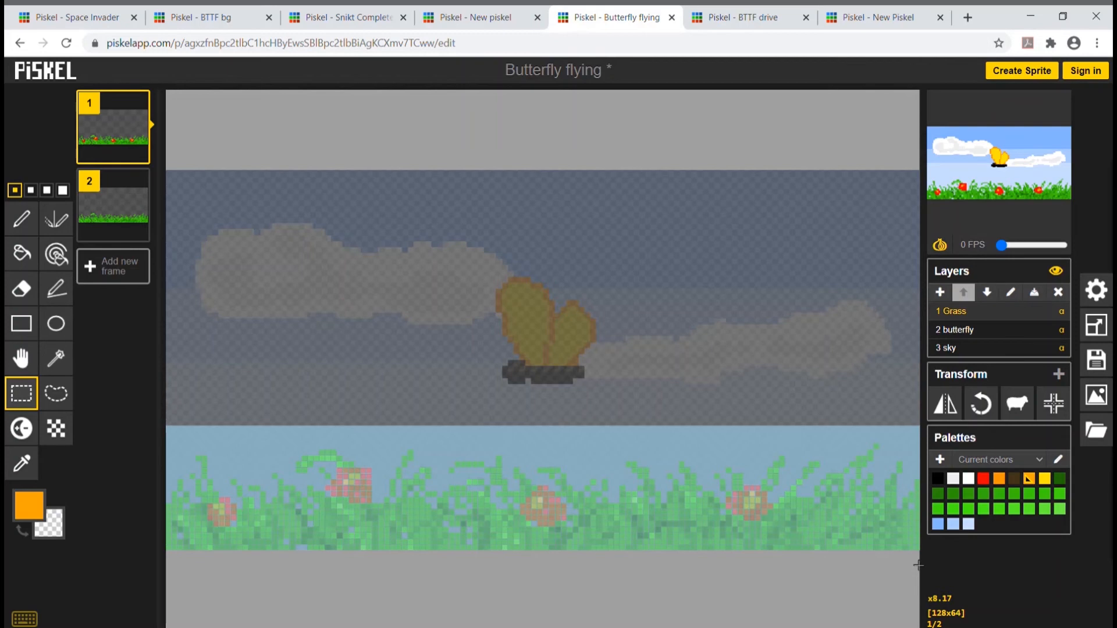
pyautogui.click(121, 197)
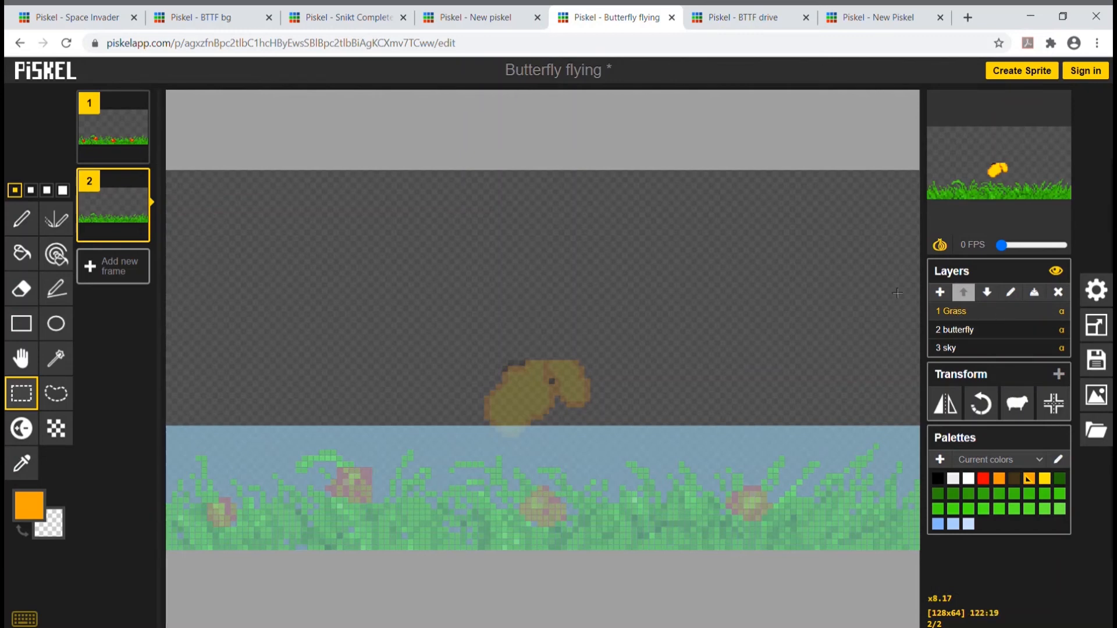
pyautogui.hotkey('ctrl', 'v')
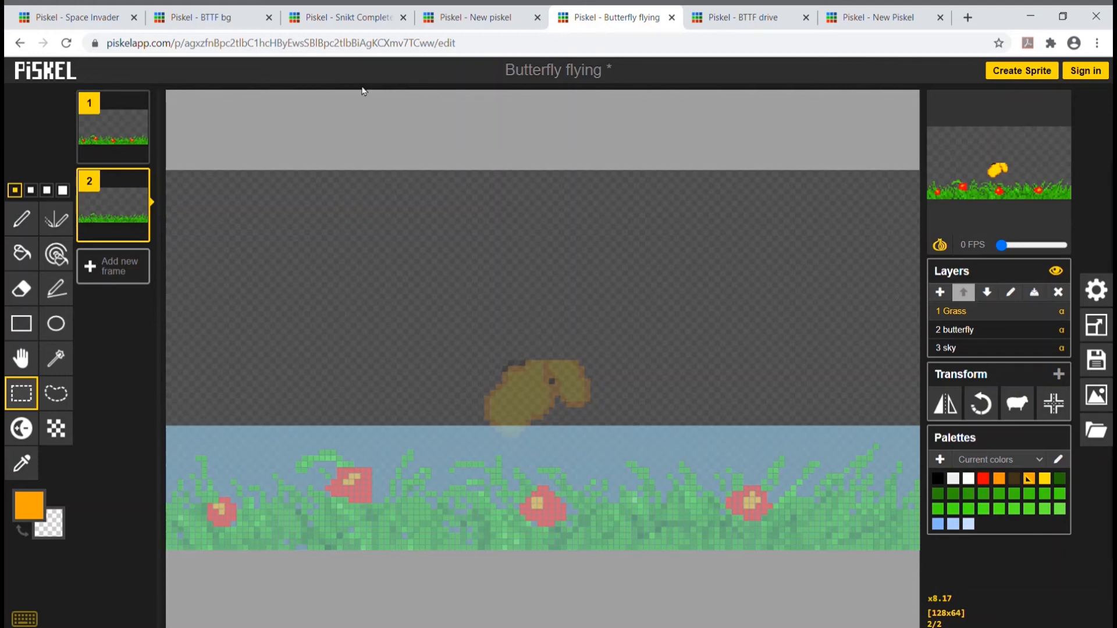
# Copy the entire sky from frame 1 into frame 2 of the 3 sky layer and play the preview at 10 FPS.
pyautogui.click(107, 116)
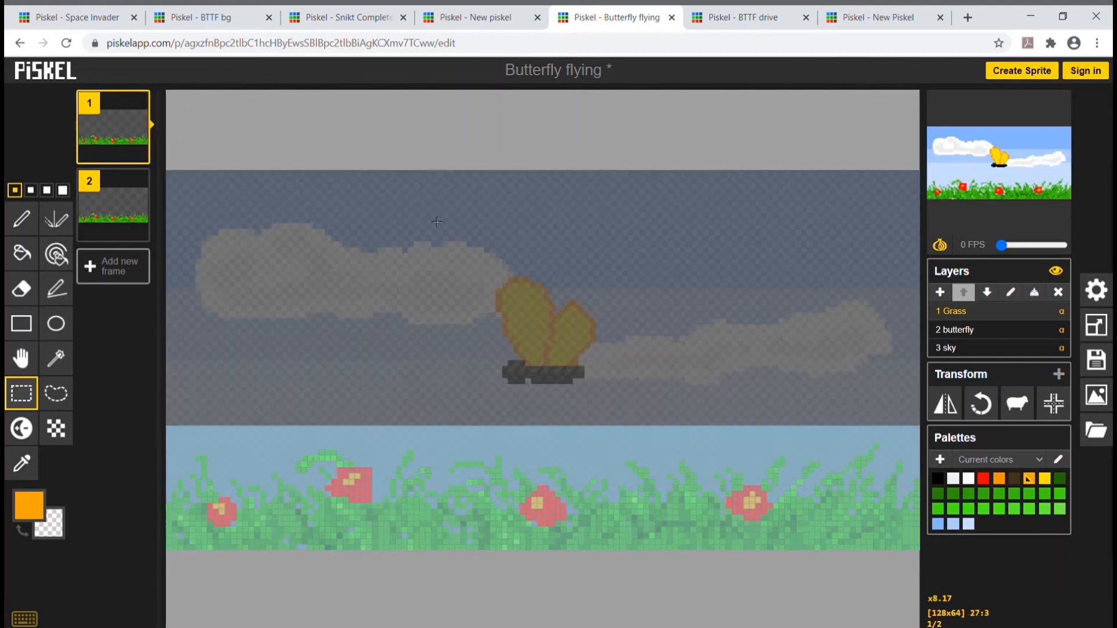
pyautogui.click(981, 348)
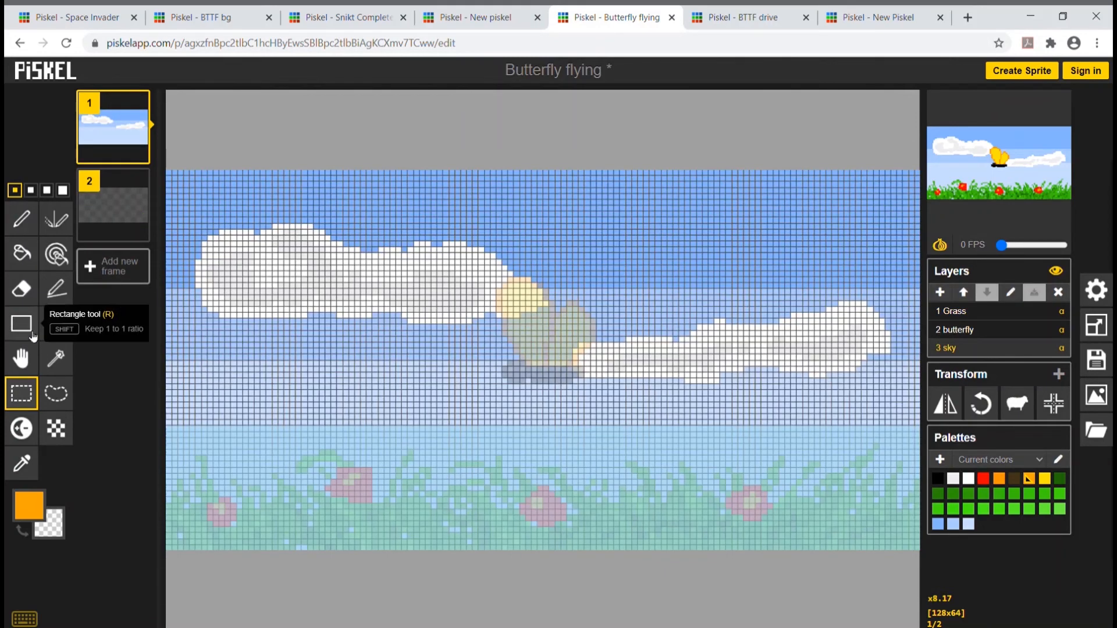
pyautogui.moveTo(169, 167); pyautogui.dragTo(967, 570)
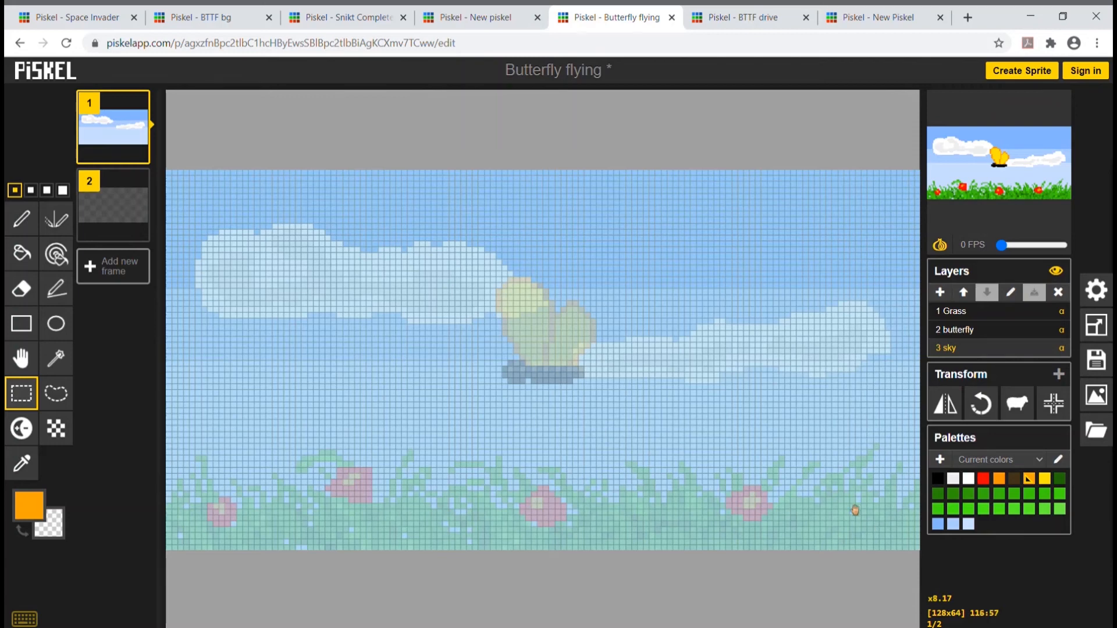
pyautogui.click(127, 218)
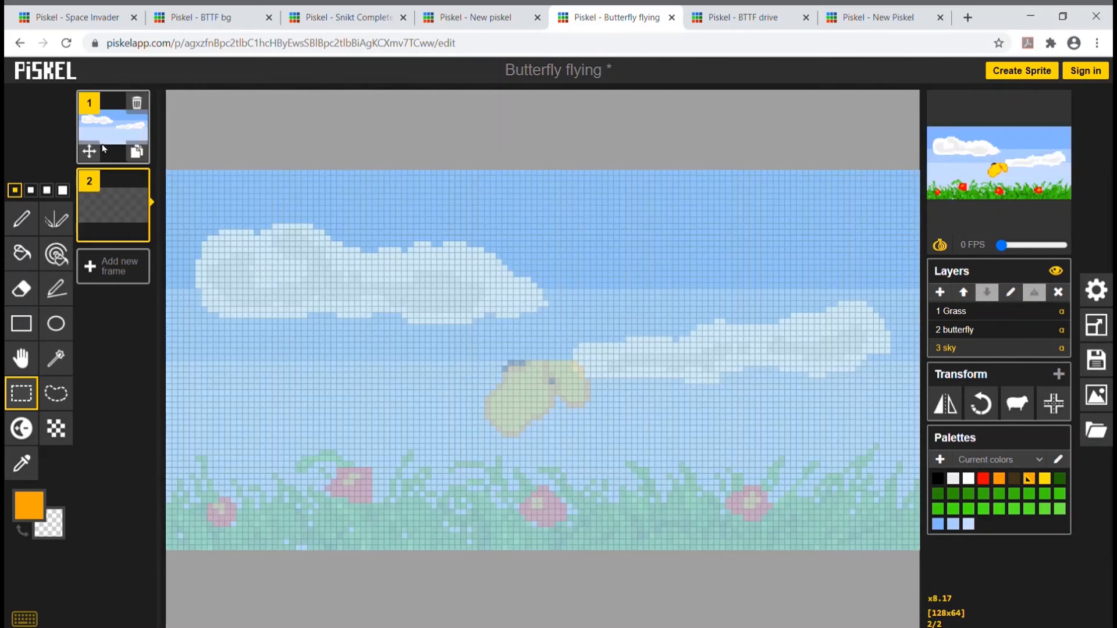
pyautogui.click(105, 123)
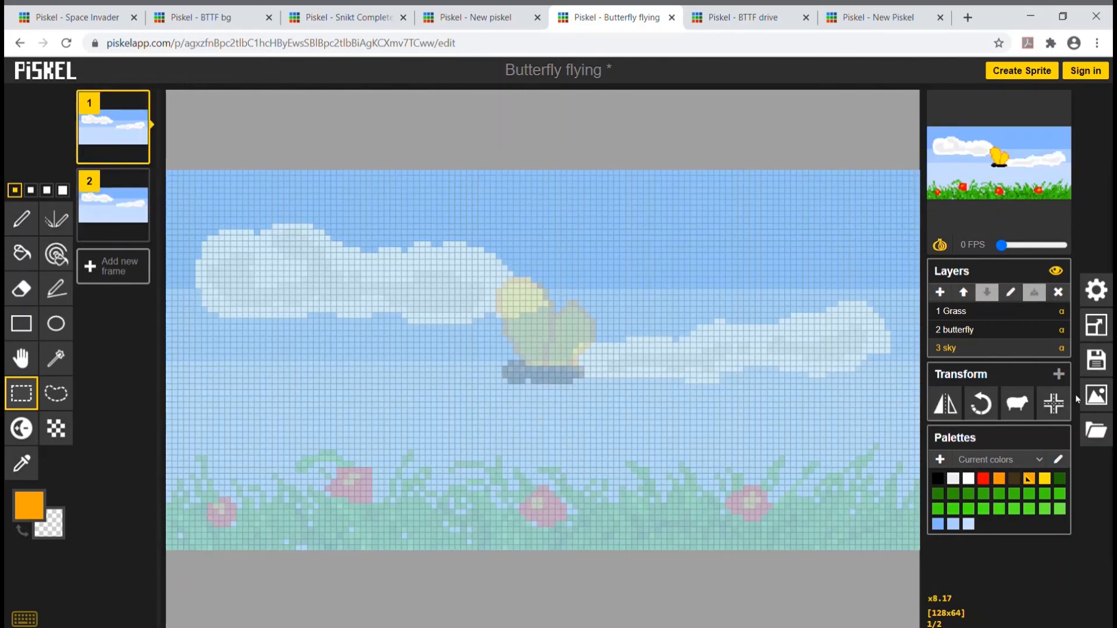
pyautogui.moveTo(1005, 247); pyautogui.dragTo(1029, 247)
pyautogui.moveTo(1028, 212)
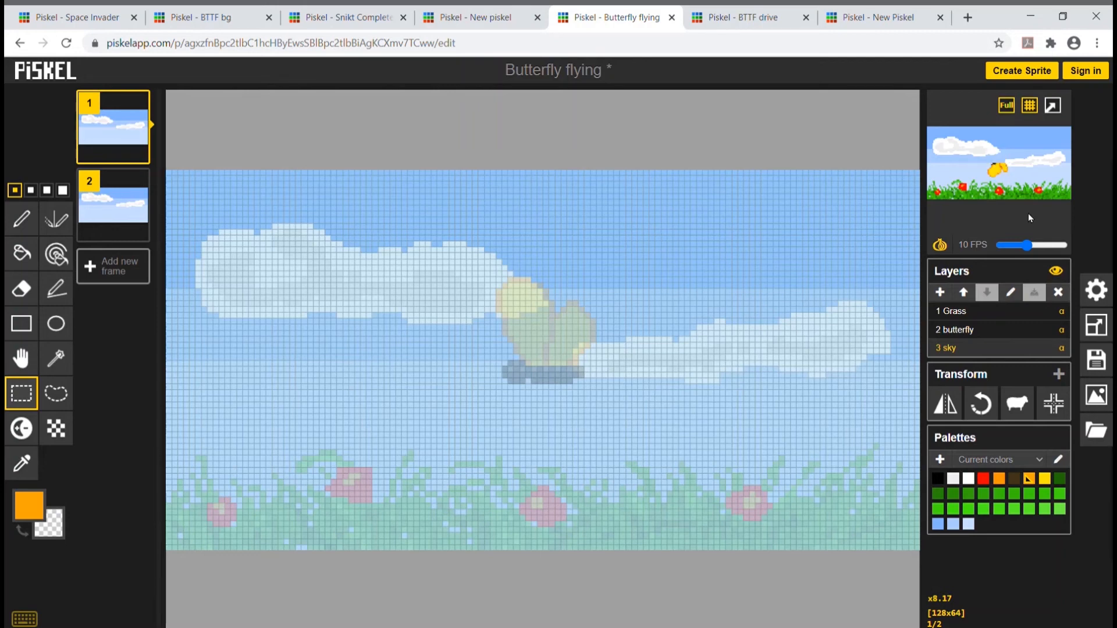
# Move the grass on frame 1 of the 1 Grass layer 3 pixels right and set the preview speed to 6 FPS.
pyautogui.click(24, 360)
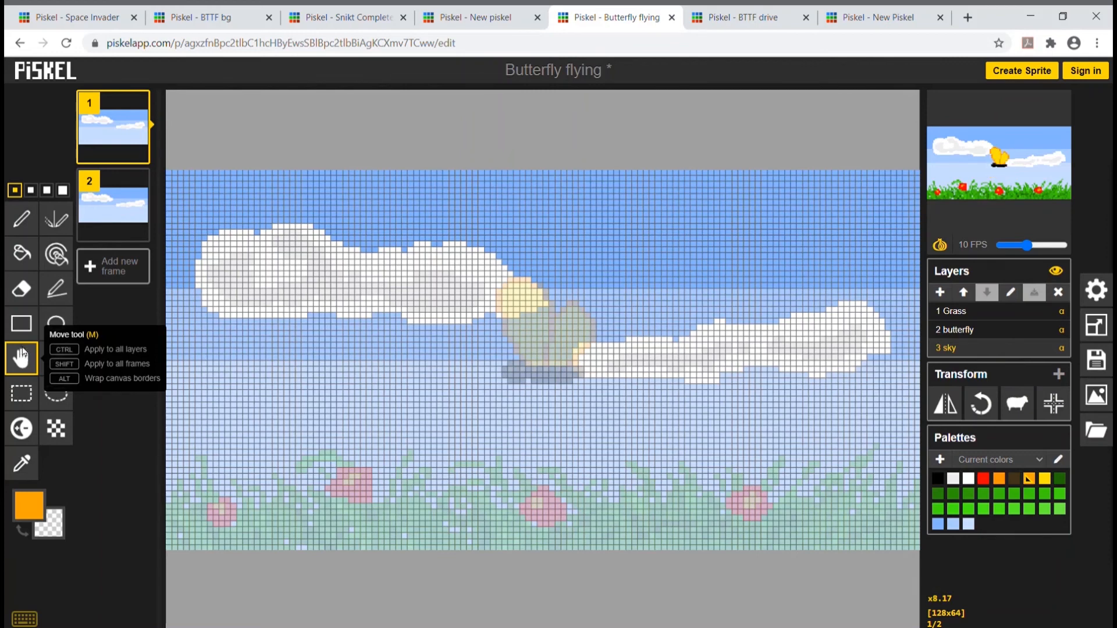
pyautogui.moveTo(122, 139)
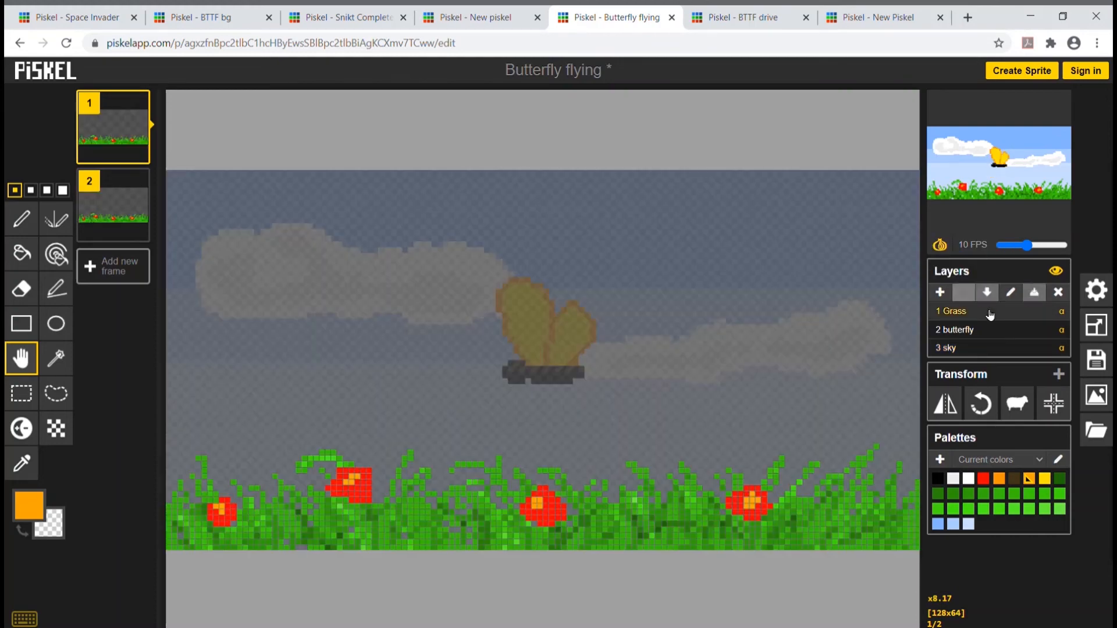
pyautogui.click(986, 315)
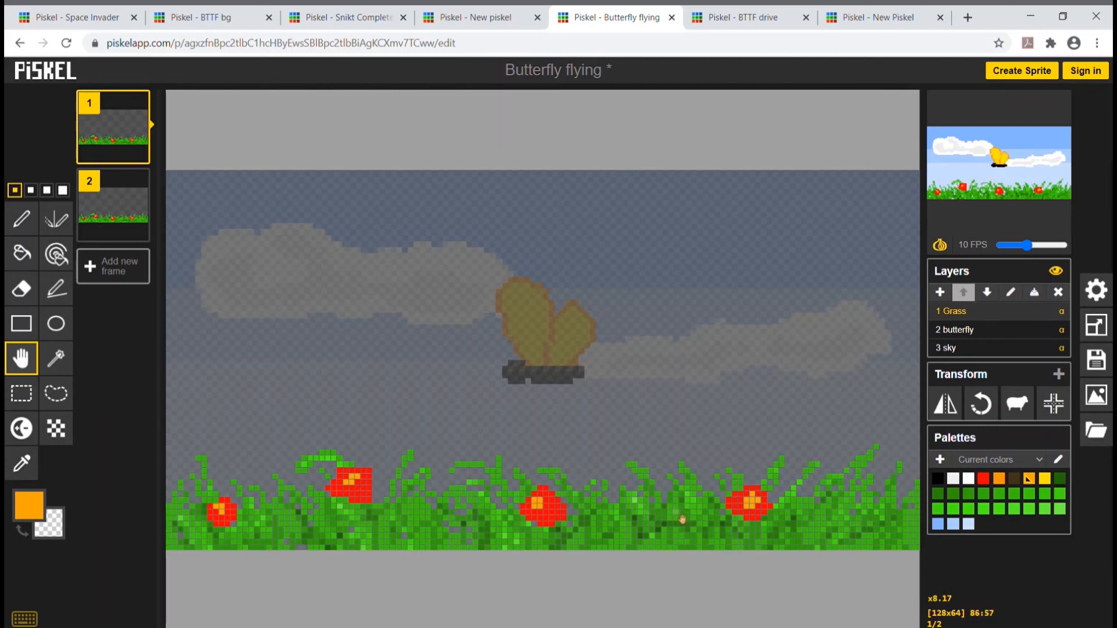
pyautogui.moveTo(677, 517); pyautogui.dragTo(637, 433)
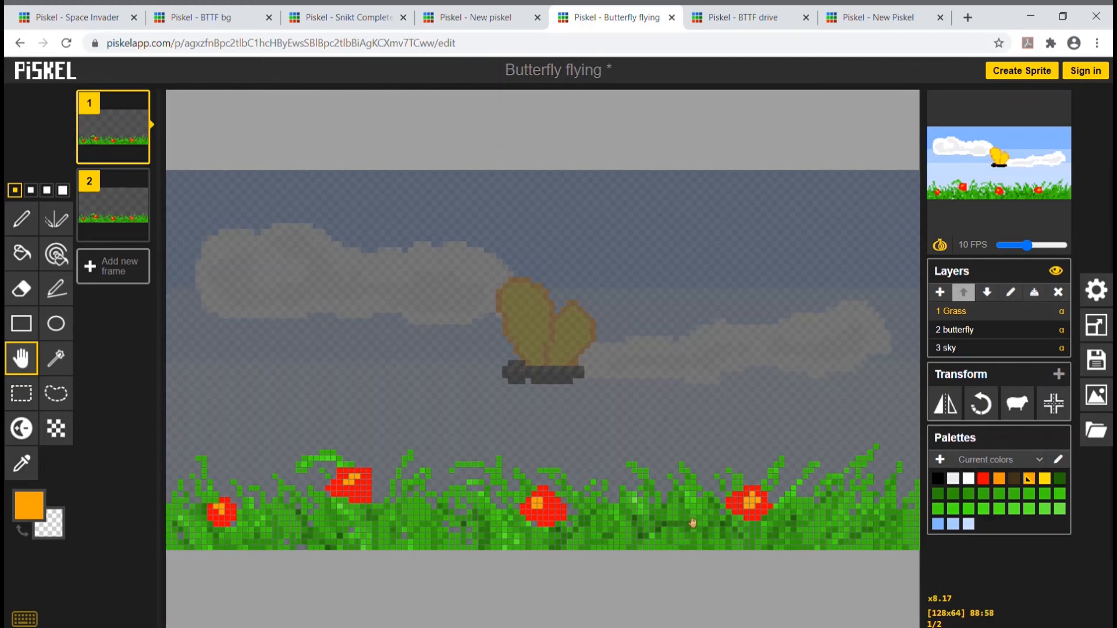
pyautogui.moveTo(694, 523); pyautogui.dragTo(711, 522)
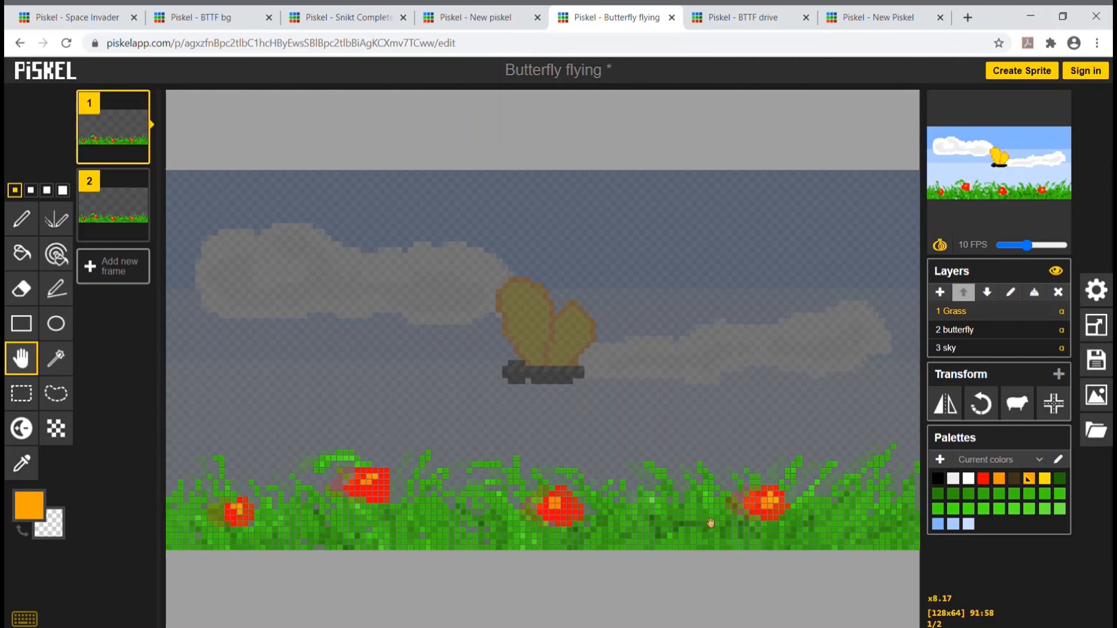
pyautogui.moveTo(987, 182)
pyautogui.moveTo(1028, 245); pyautogui.dragTo(1018, 245)
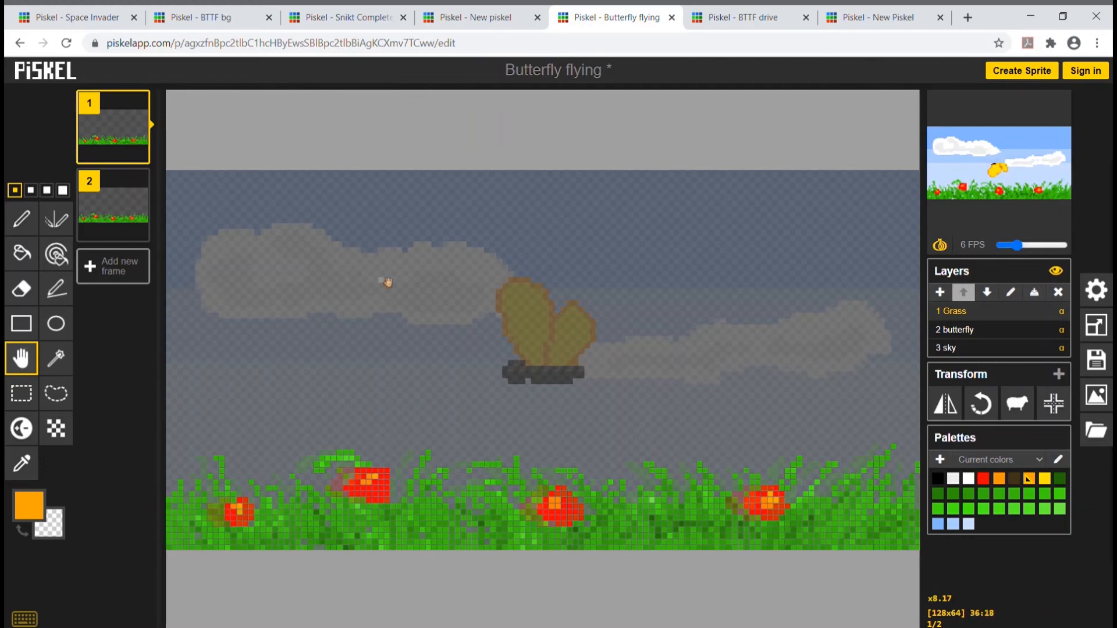
# Move the grass on frame 2 of the 1 Grass layer 6 pixels right and compare it with frame 1.
pyautogui.click(117, 202)
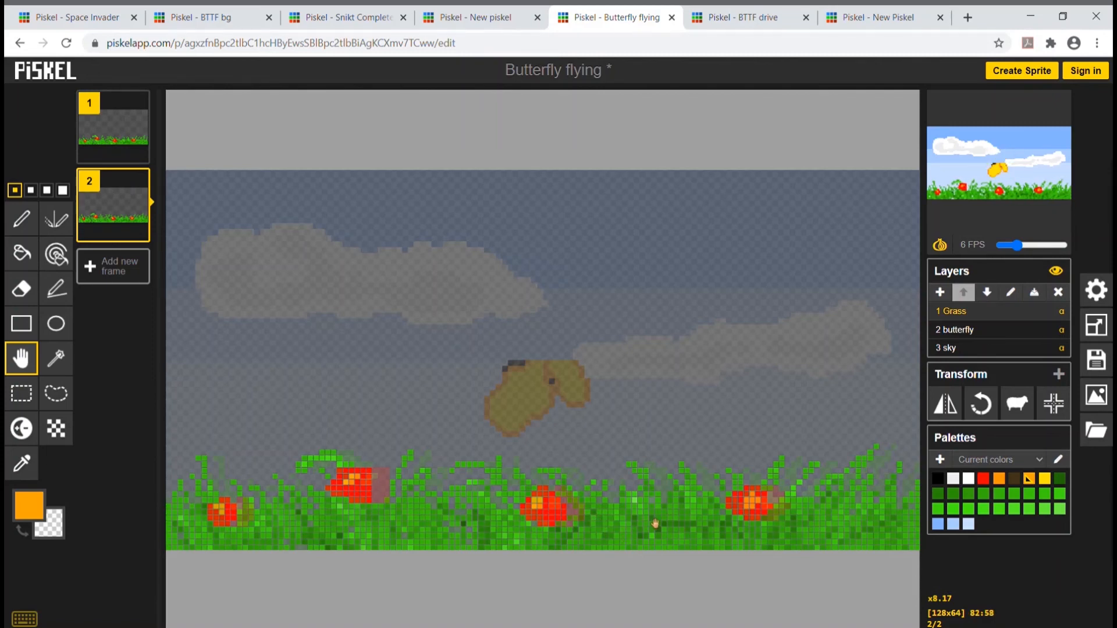
pyautogui.moveTo(660, 524); pyautogui.dragTo(695, 525)
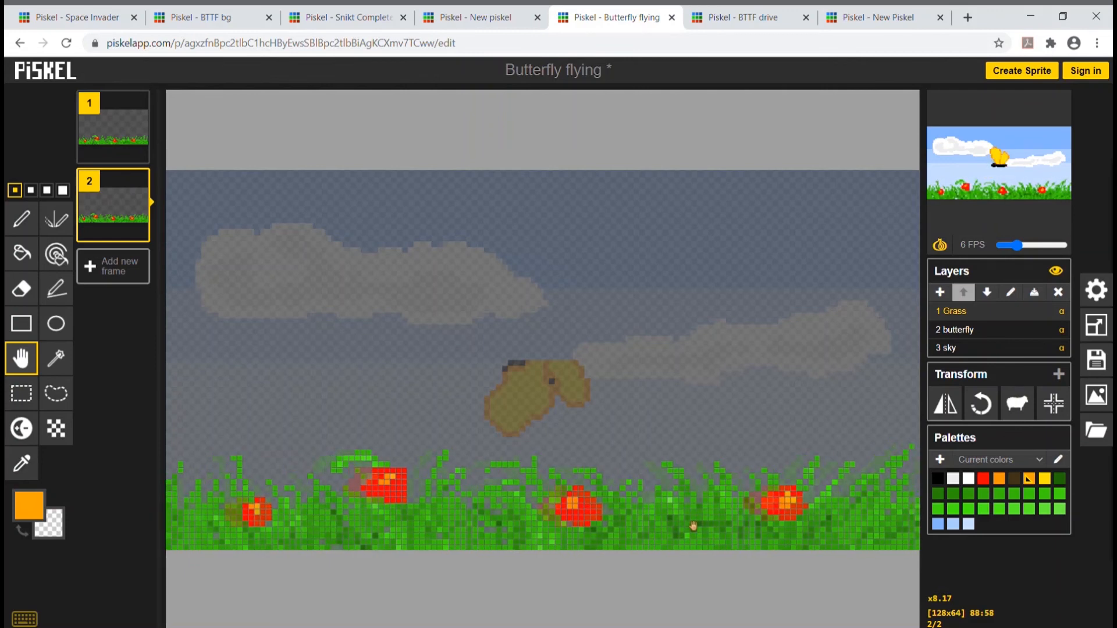
pyautogui.hotkey('ctrl', 'z')
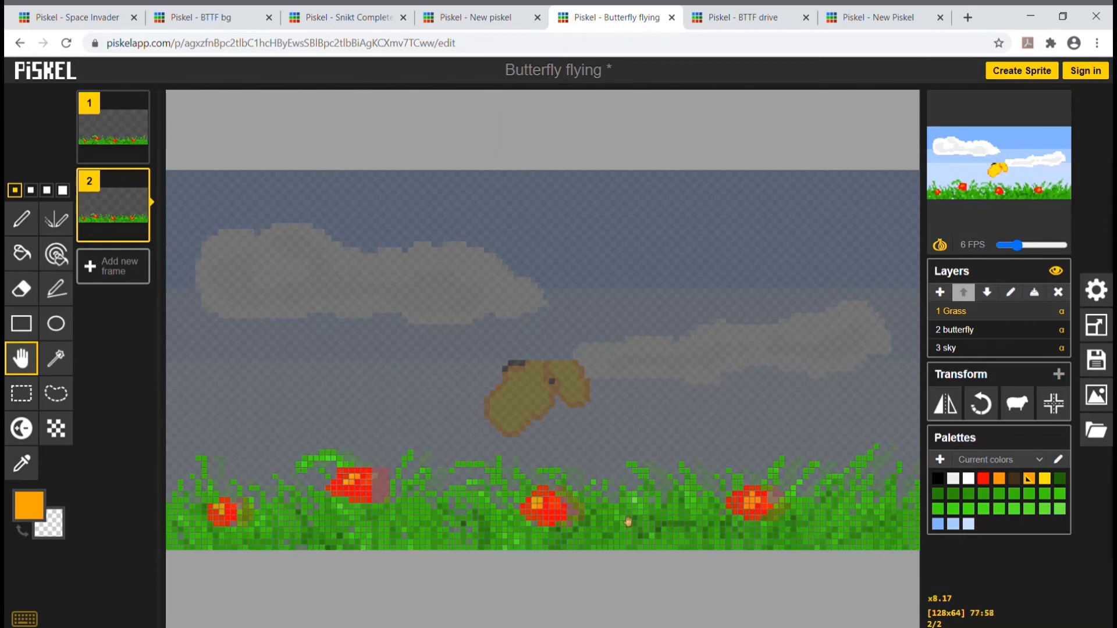
pyautogui.scroll(5, 629, 521)
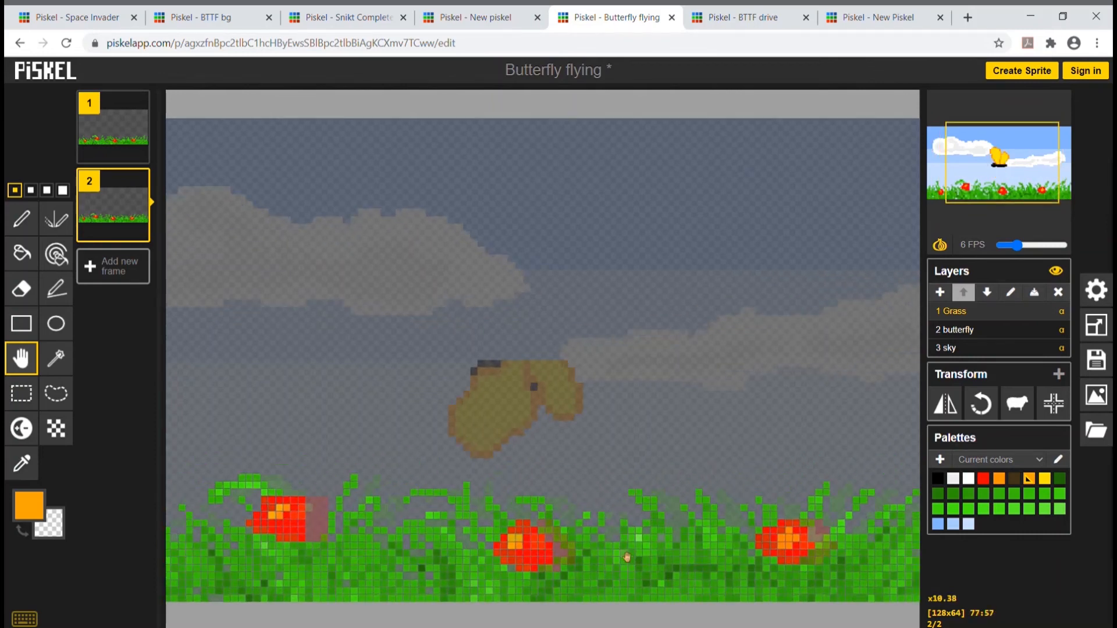
pyautogui.moveTo(634, 563); pyautogui.dragTo(657, 565)
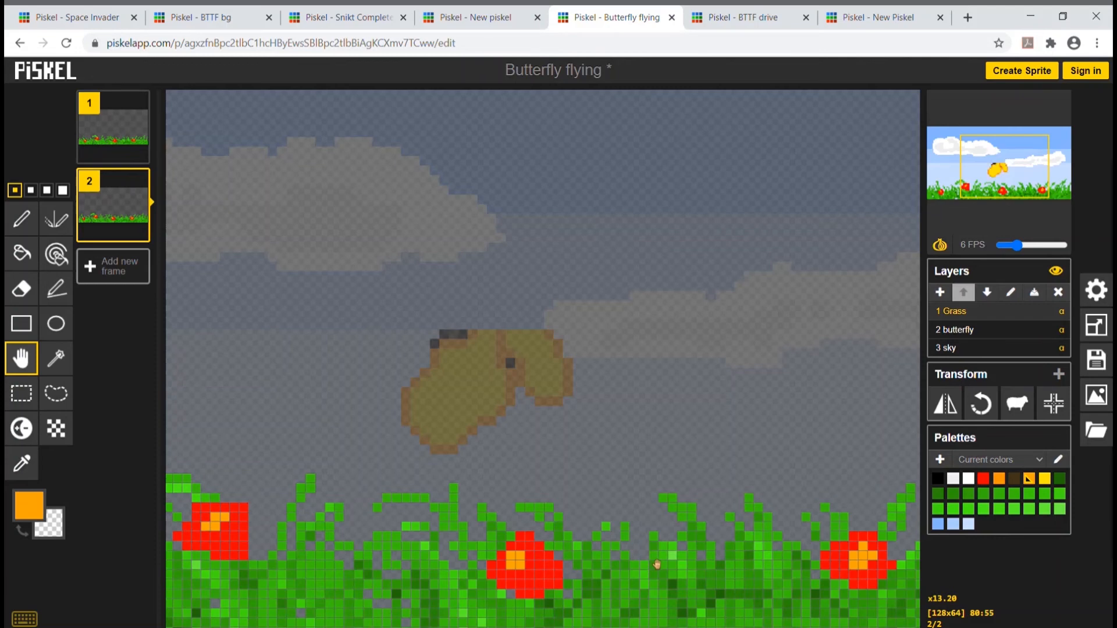
pyautogui.moveTo(662, 564); pyautogui.dragTo(684, 563)
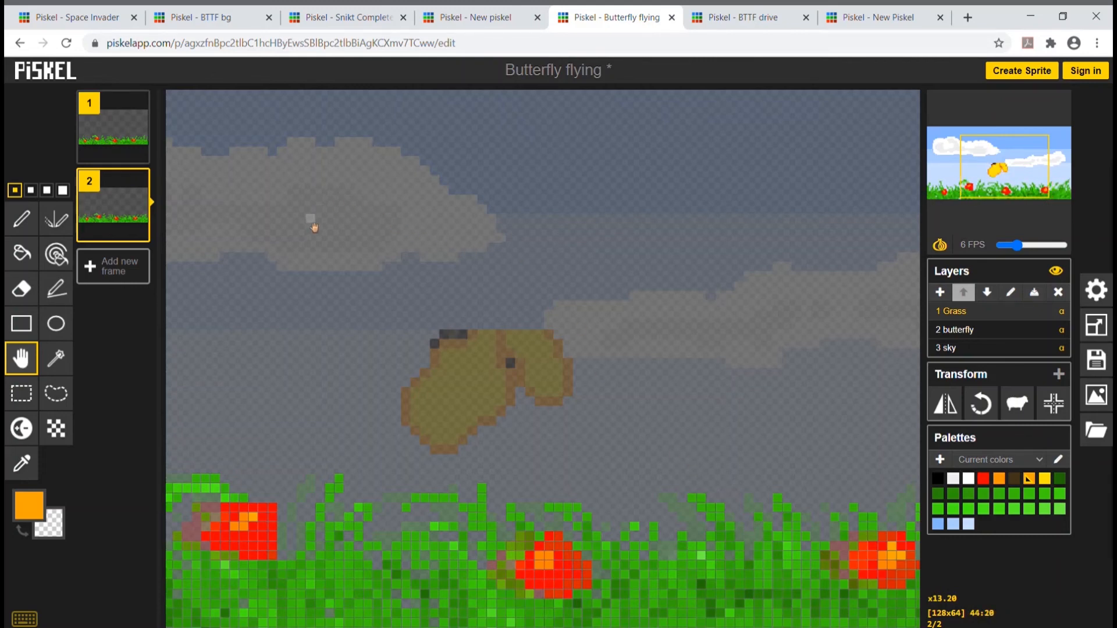
pyautogui.click(118, 129)
pyautogui.click(115, 204)
# Move the butterfly on frame 2 of the 2 butterfly layer 4 pixels up and compare its position with frame 1.
pyautogui.click(984, 330)
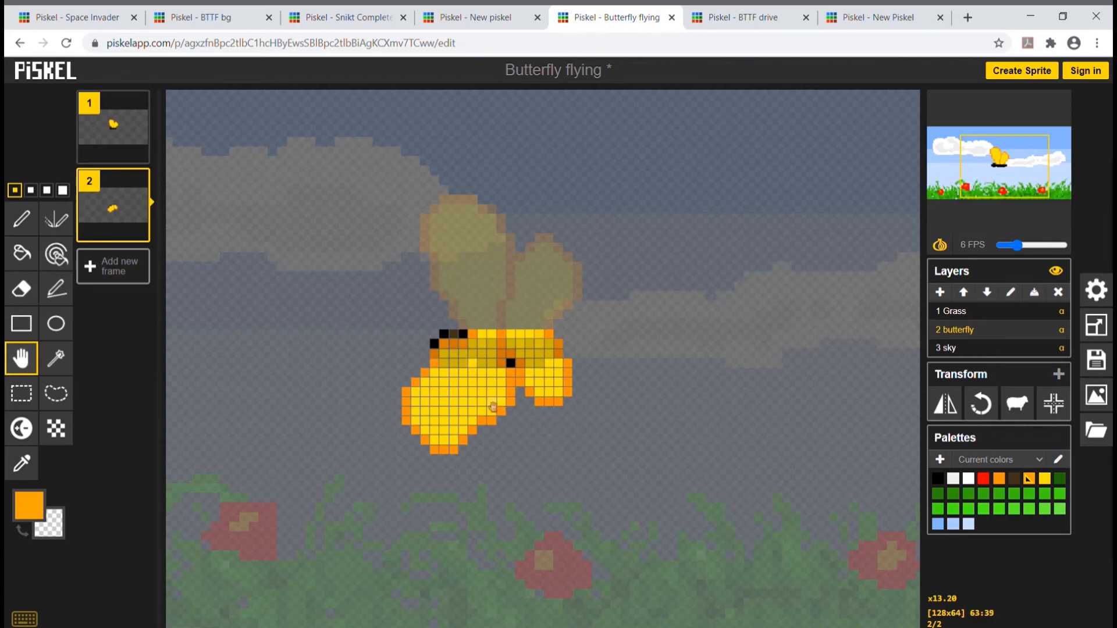
pyautogui.moveTo(493, 401); pyautogui.dragTo(496, 380)
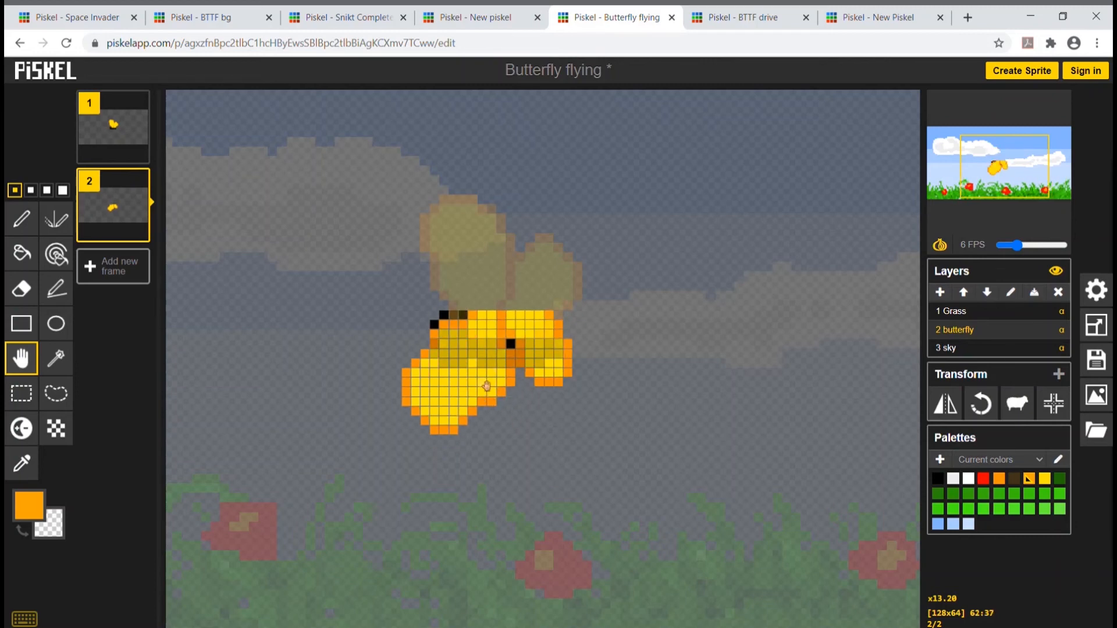
pyautogui.moveTo(490, 381); pyautogui.dragTo(492, 369)
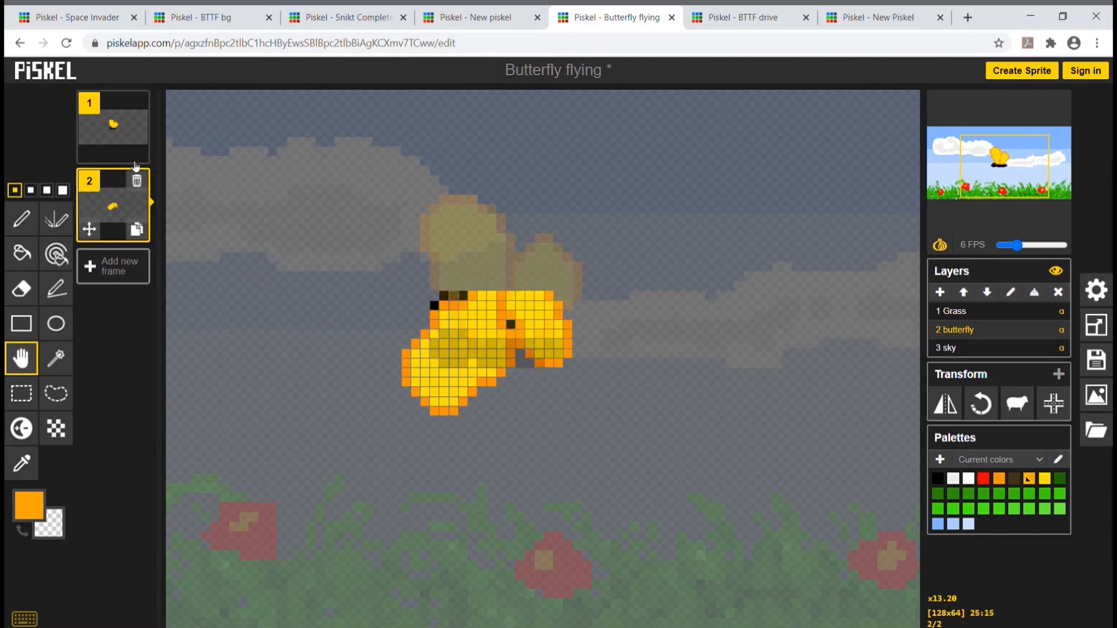
pyautogui.click(118, 141)
pyautogui.click(122, 195)
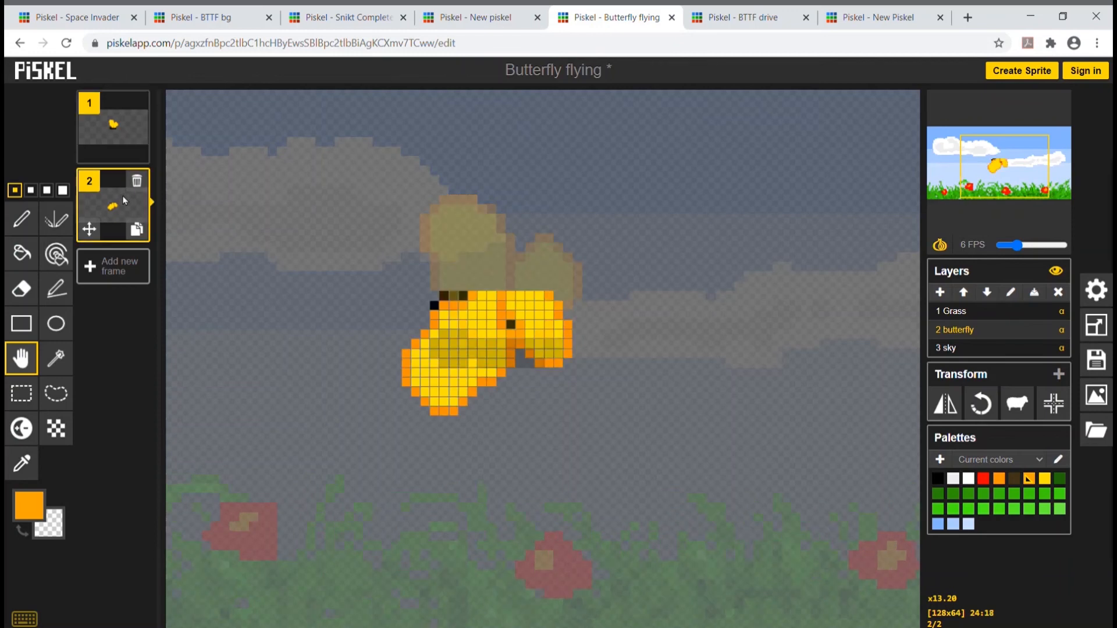
# Try different heights for the butterfly on frame 1 of the 2 butterfly layer, ending at its starting position.
pyautogui.click(123, 131)
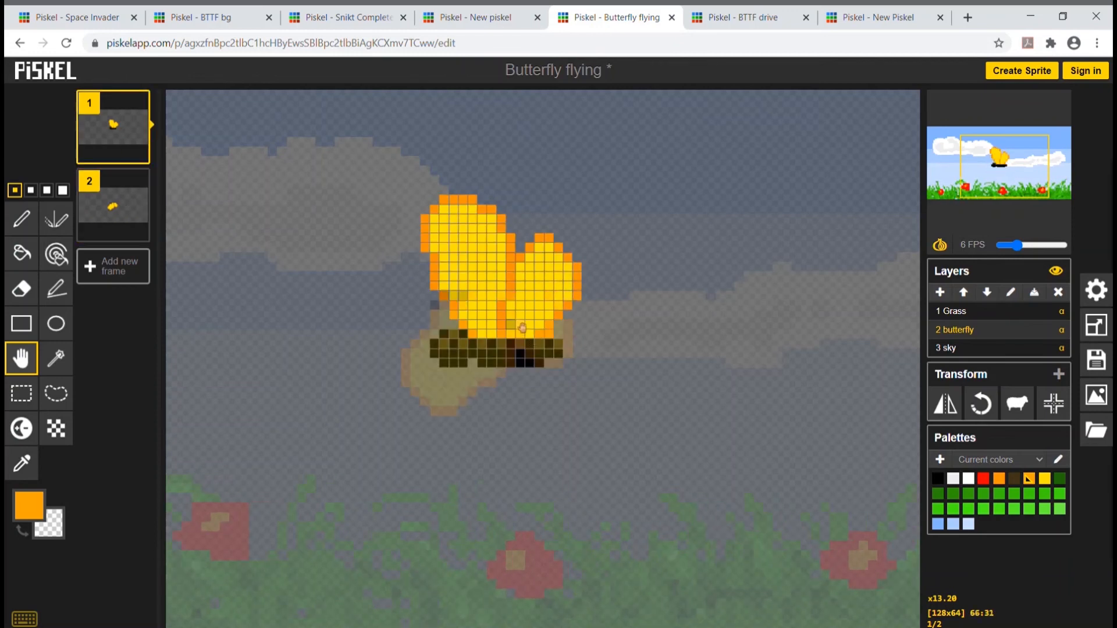
pyautogui.moveTo(521, 334); pyautogui.dragTo(520, 356)
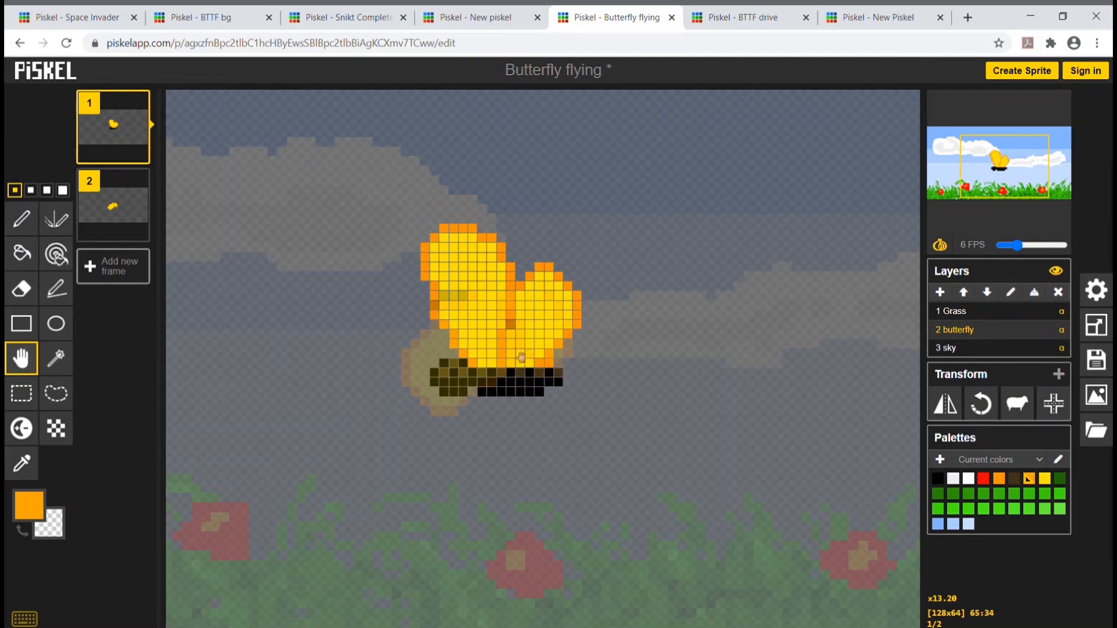
pyautogui.moveTo(521, 355); pyautogui.dragTo(519, 338)
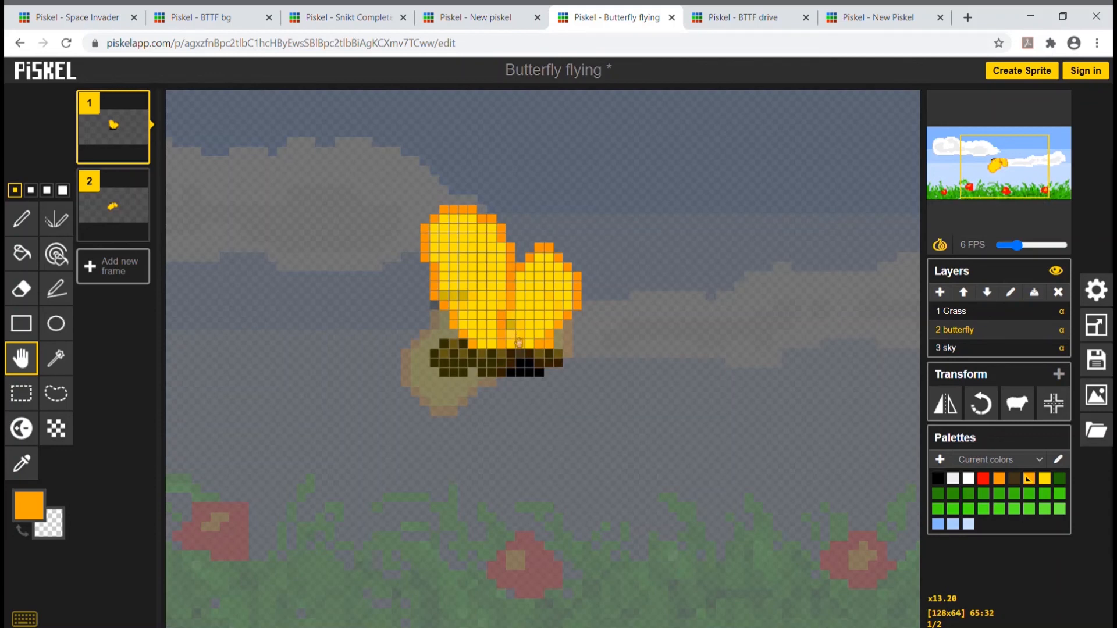
pyautogui.moveTo(516, 342); pyautogui.dragTo(515, 351)
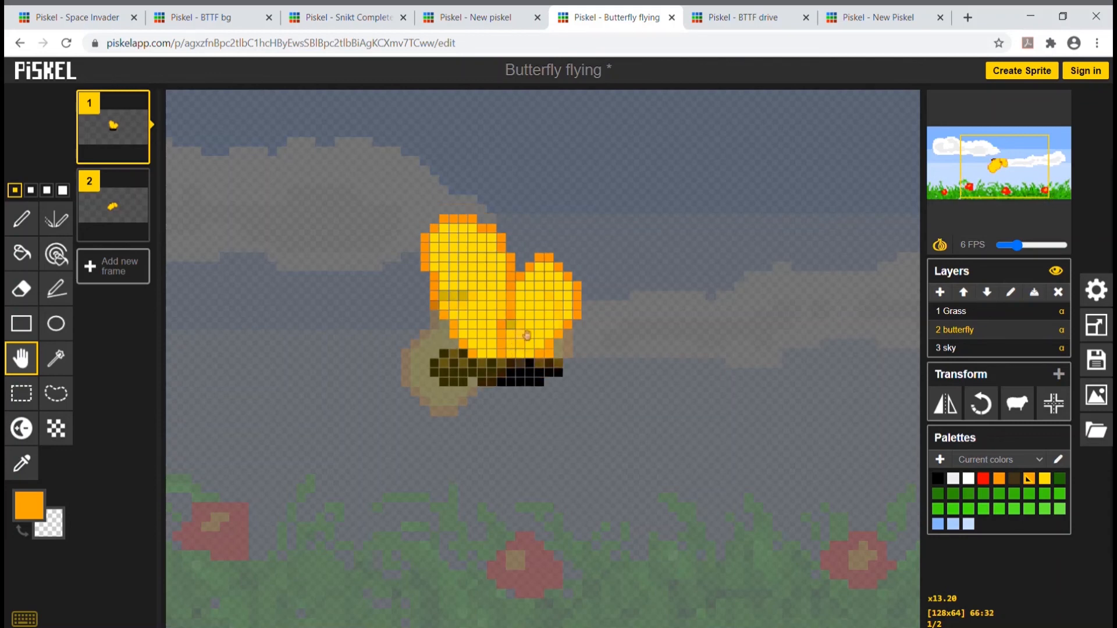
pyautogui.moveTo(528, 334); pyautogui.dragTo(537, 308)
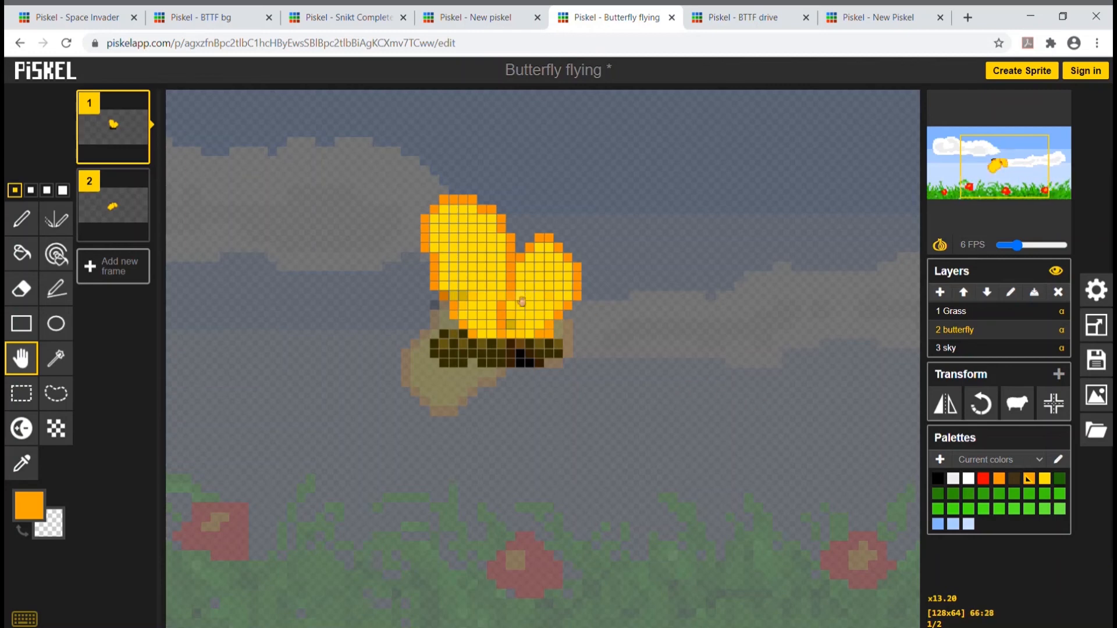
# Move the sky on frame 2 of the 3 sky layer 1 pixel right.
pyautogui.click(128, 201)
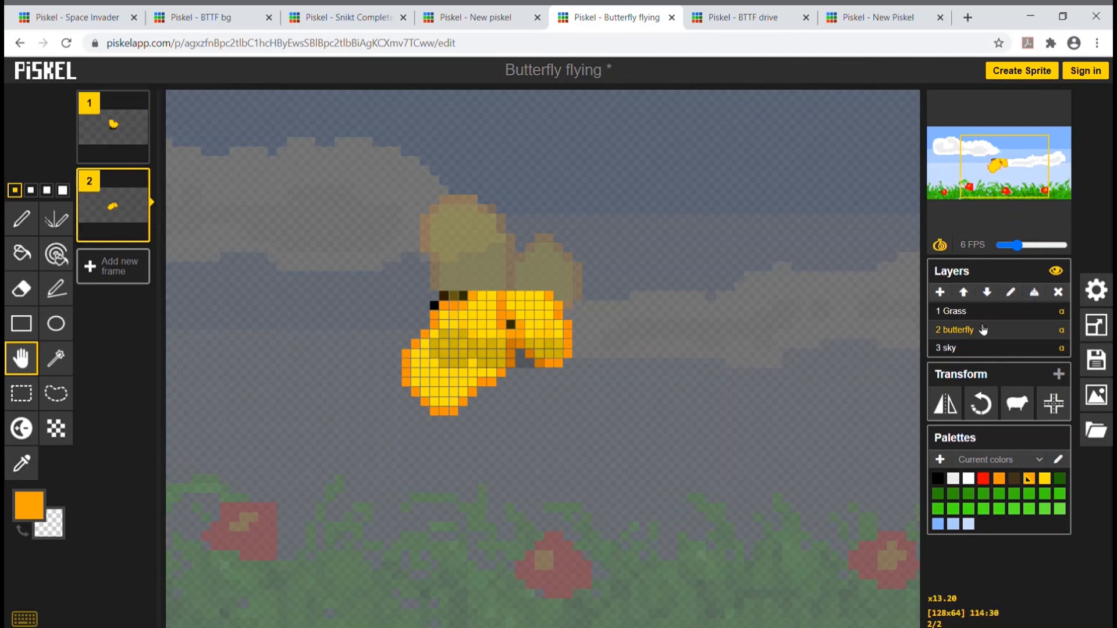
pyautogui.click(981, 349)
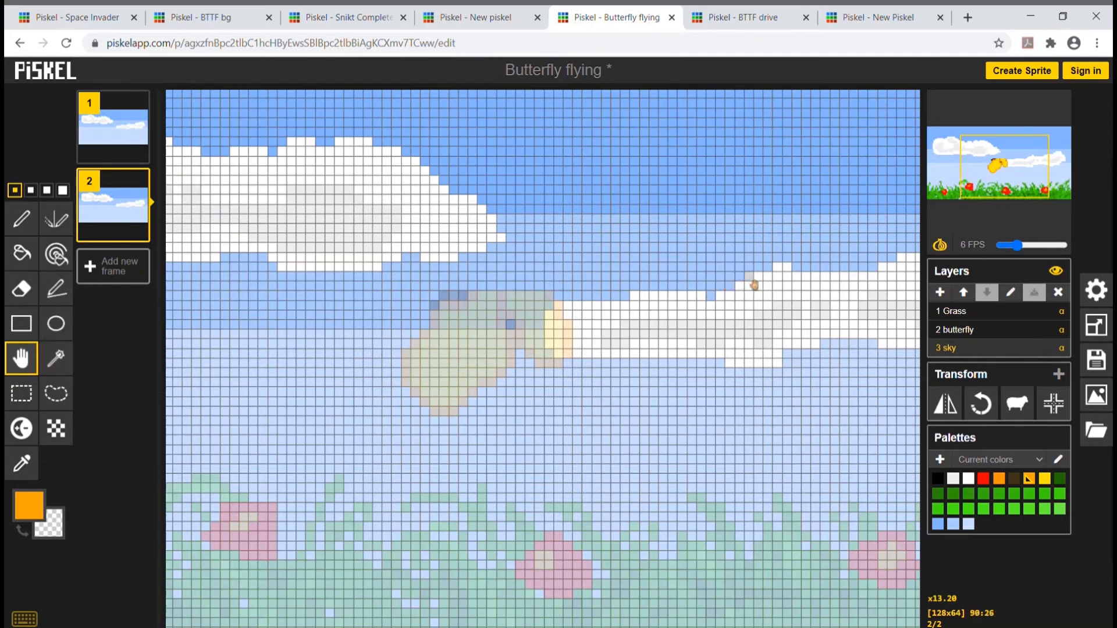
pyautogui.moveTo(760, 281); pyautogui.dragTo(772, 284)
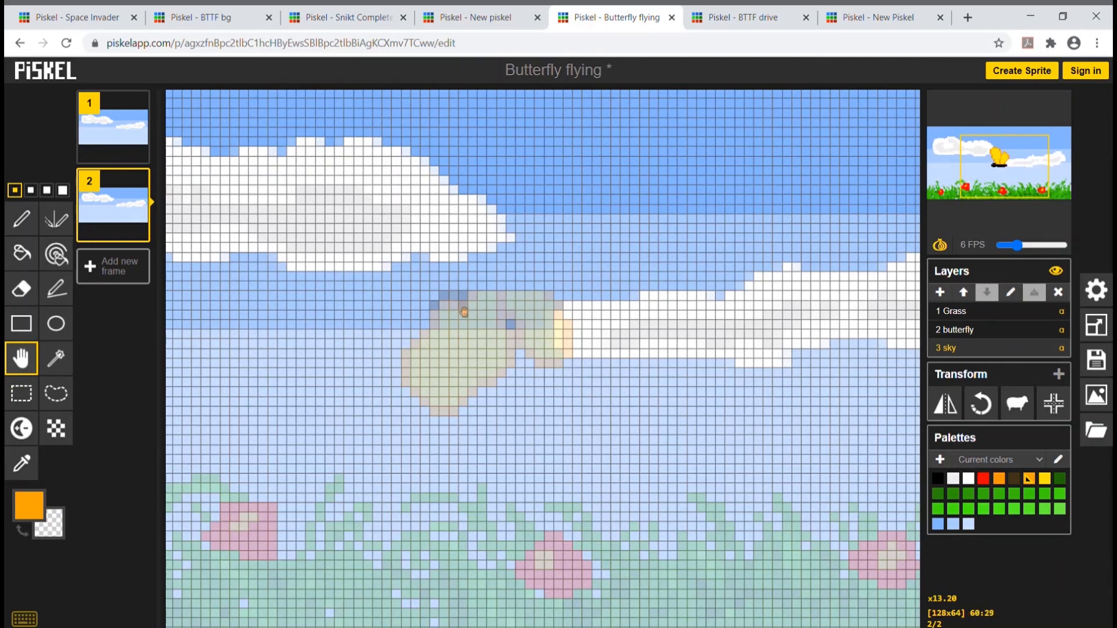
# Duplicate frame 1 and place the copy after frame 2 as the third frame, with the 2 butterfly layer active.
pyautogui.moveTo(139, 230)
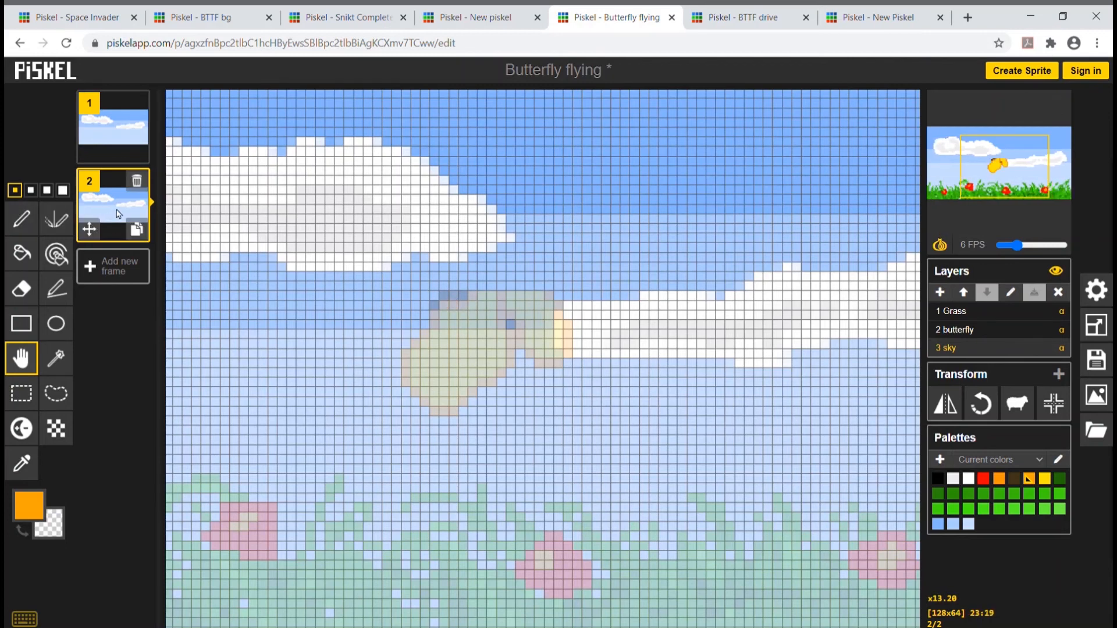
pyautogui.moveTo(139, 153)
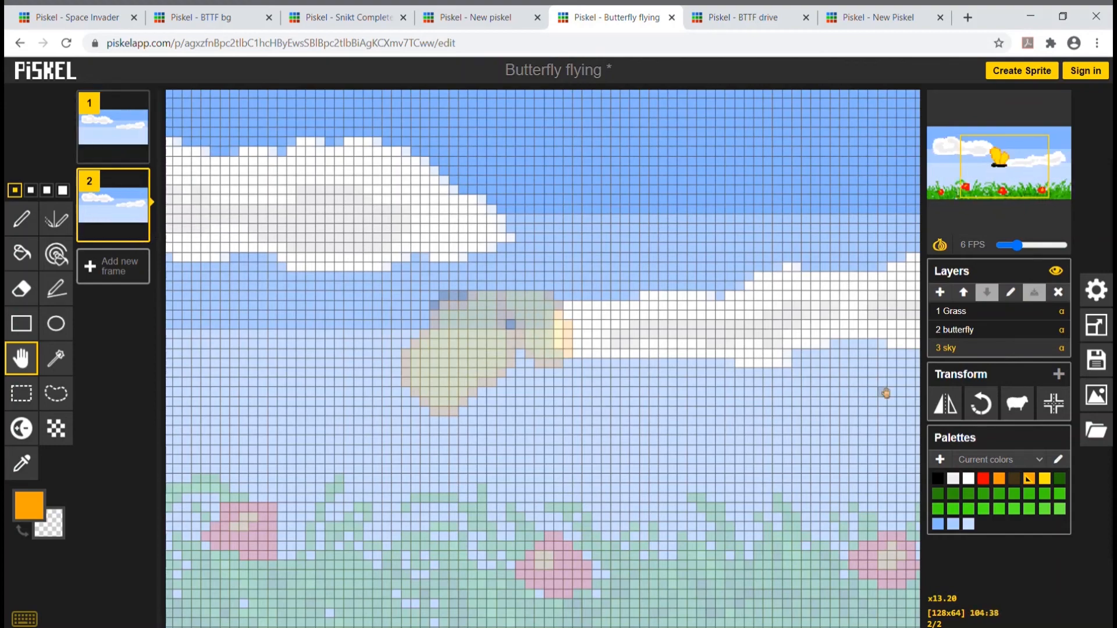
pyautogui.click(963, 331)
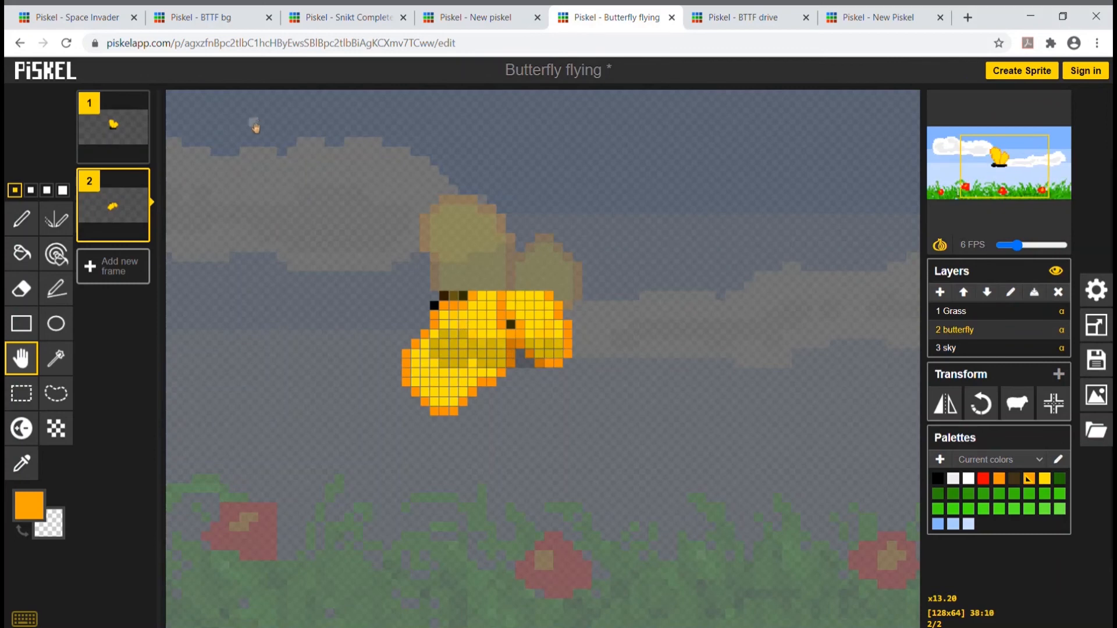
pyautogui.moveTo(140, 153)
pyautogui.click(139, 154)
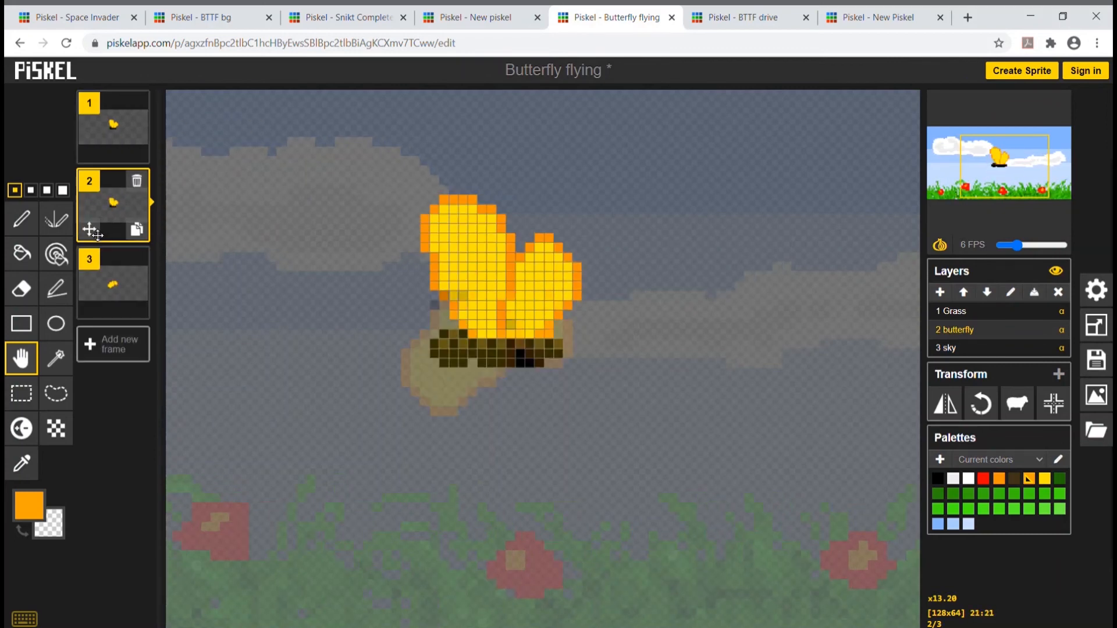
pyautogui.moveTo(93, 232); pyautogui.dragTo(89, 321)
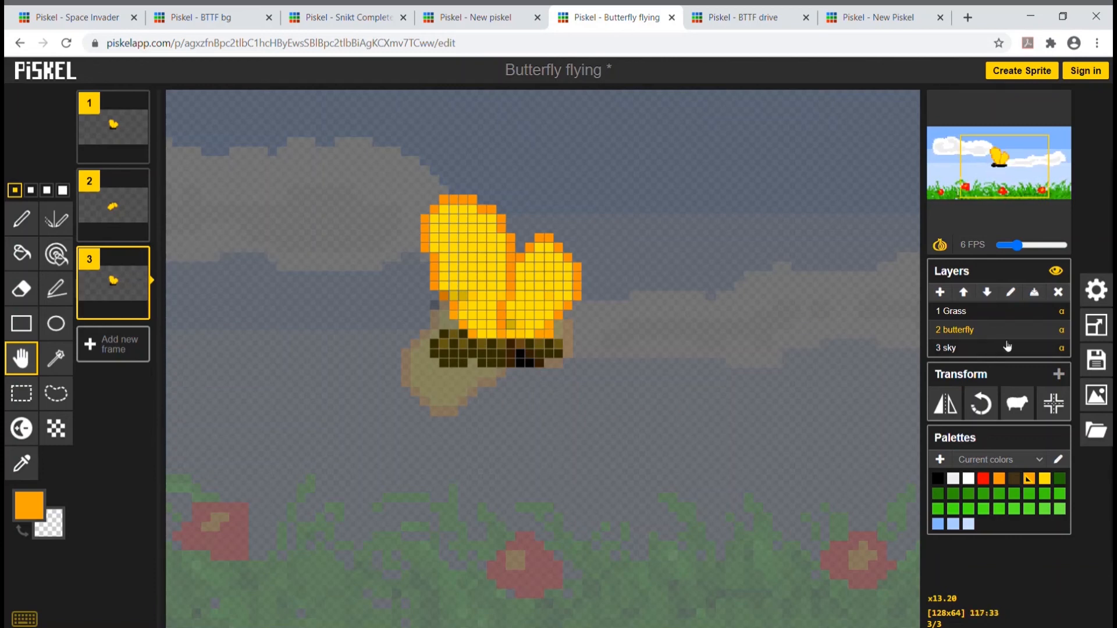
# Move the grass on frame 3 of the 1 Grass layer 6 pixels right and make 3 sky the active layer.
pyautogui.click(979, 315)
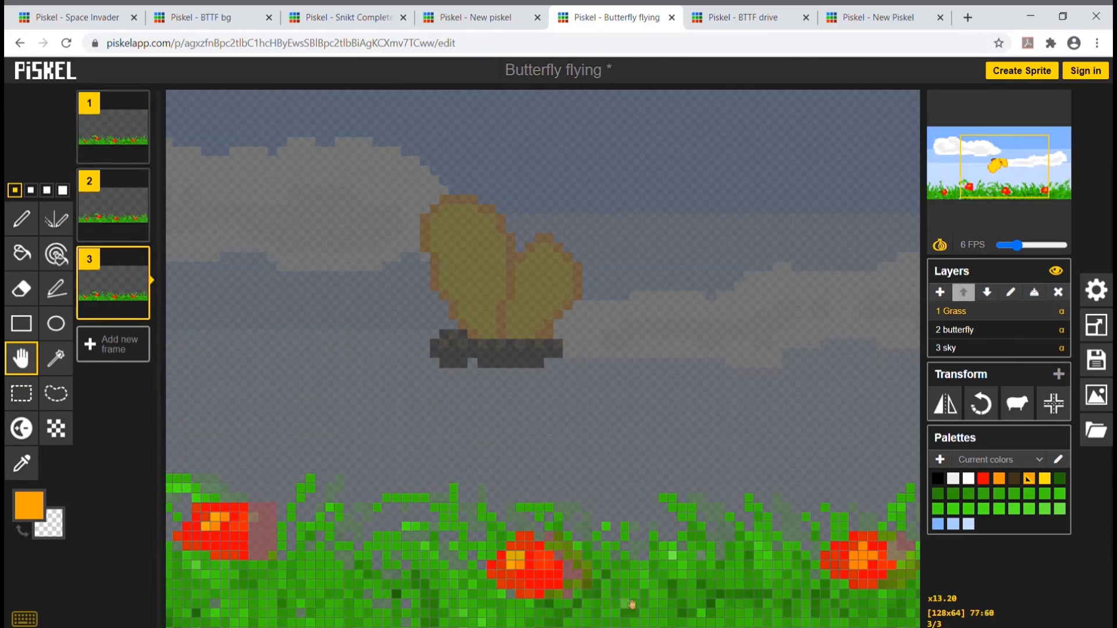
pyautogui.moveTo(652, 582); pyautogui.dragTo(677, 581)
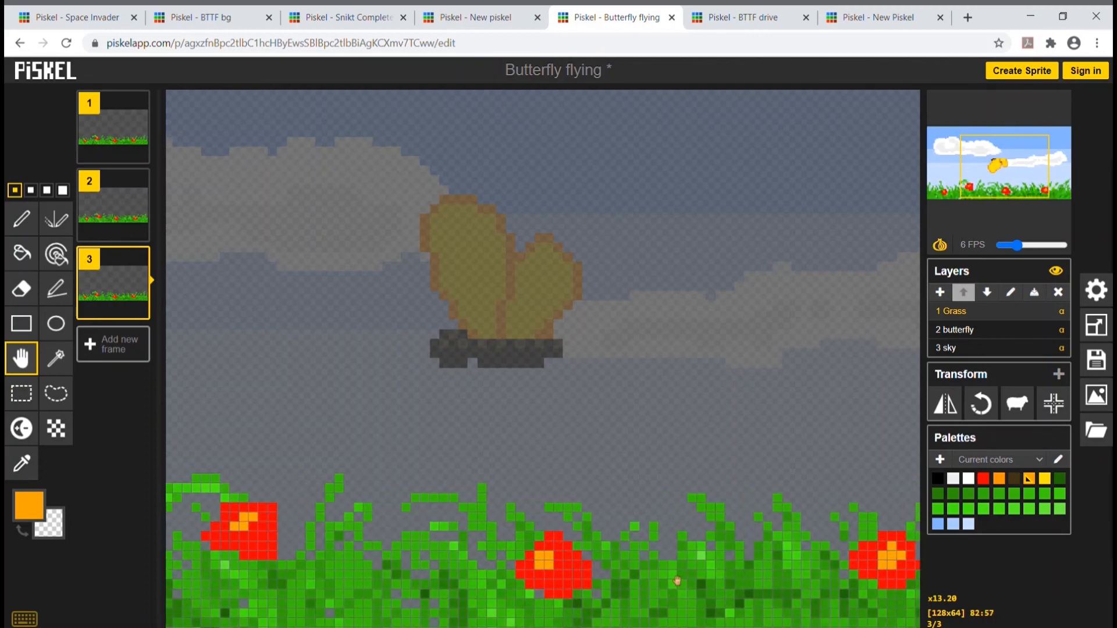
pyautogui.moveTo(677, 580); pyautogui.dragTo(708, 579)
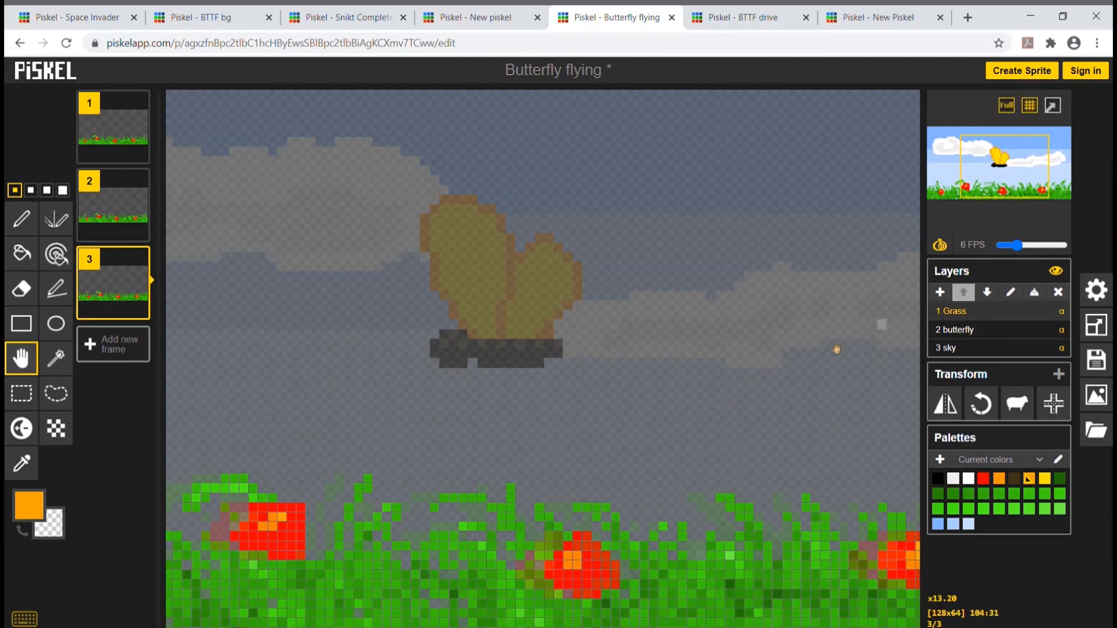
pyautogui.click(974, 349)
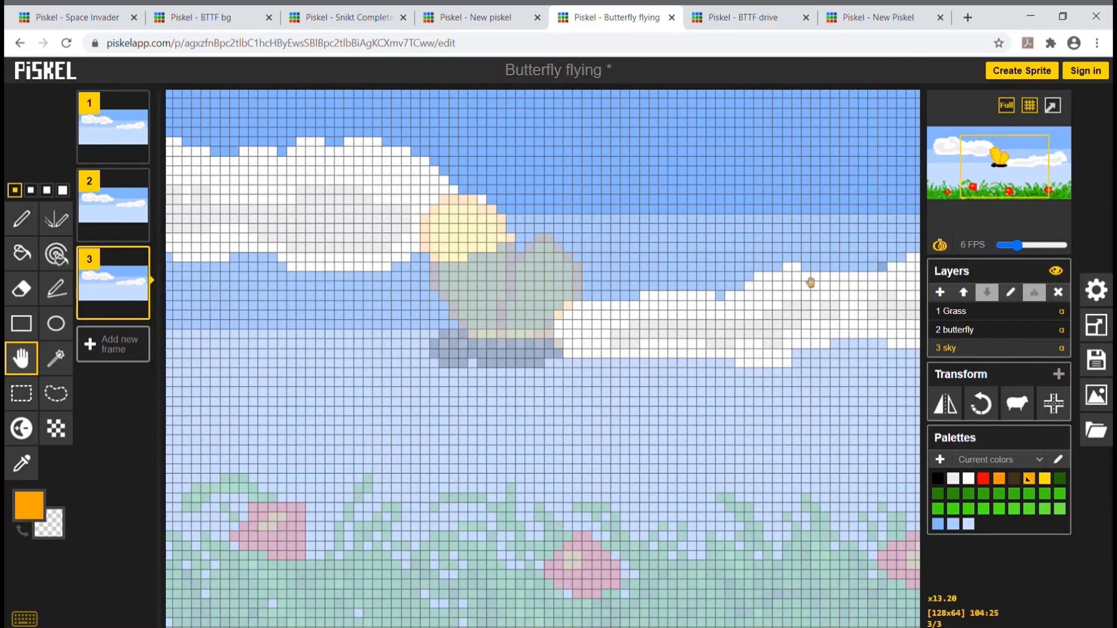
# Duplicate frame 2 and place the copy at the end as the fourth frame.
pyautogui.moveTo(135, 304)
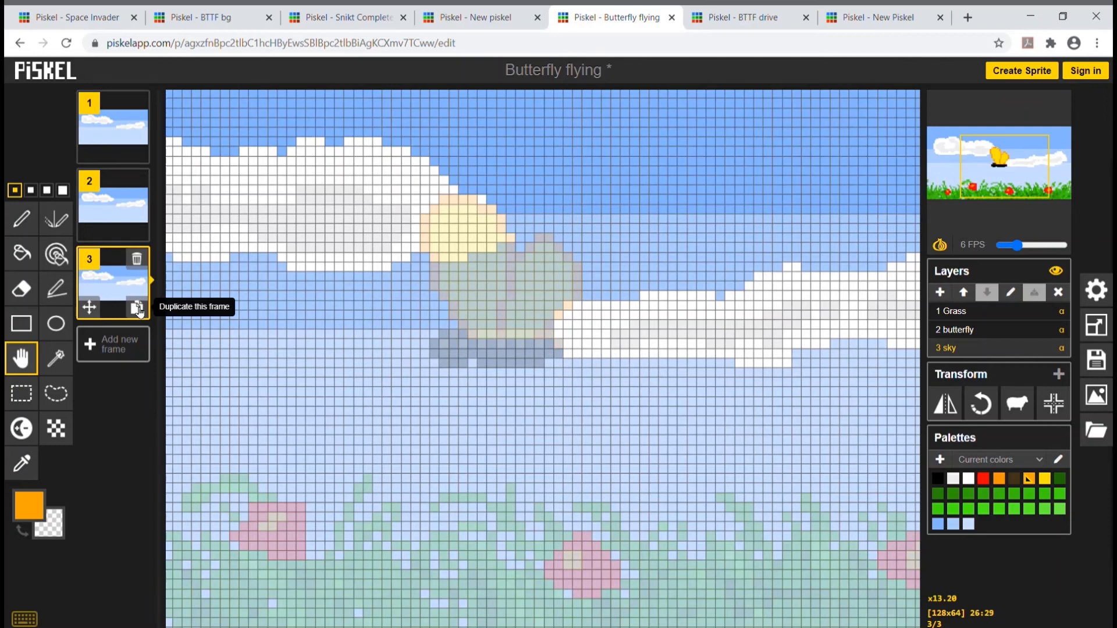
pyautogui.moveTo(103, 203)
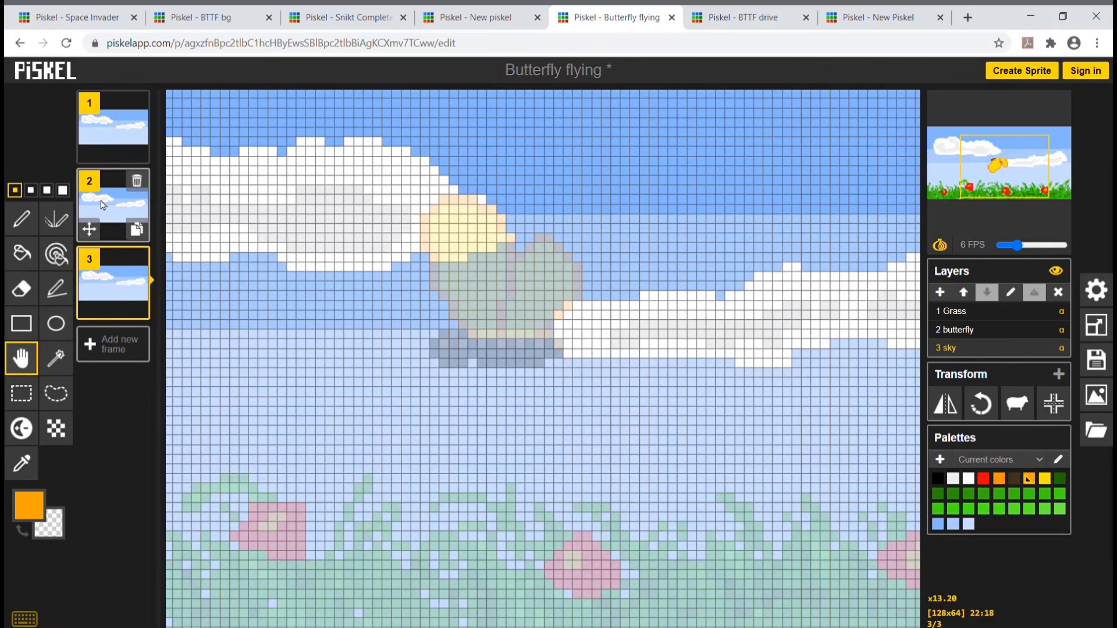
pyautogui.click(136, 230)
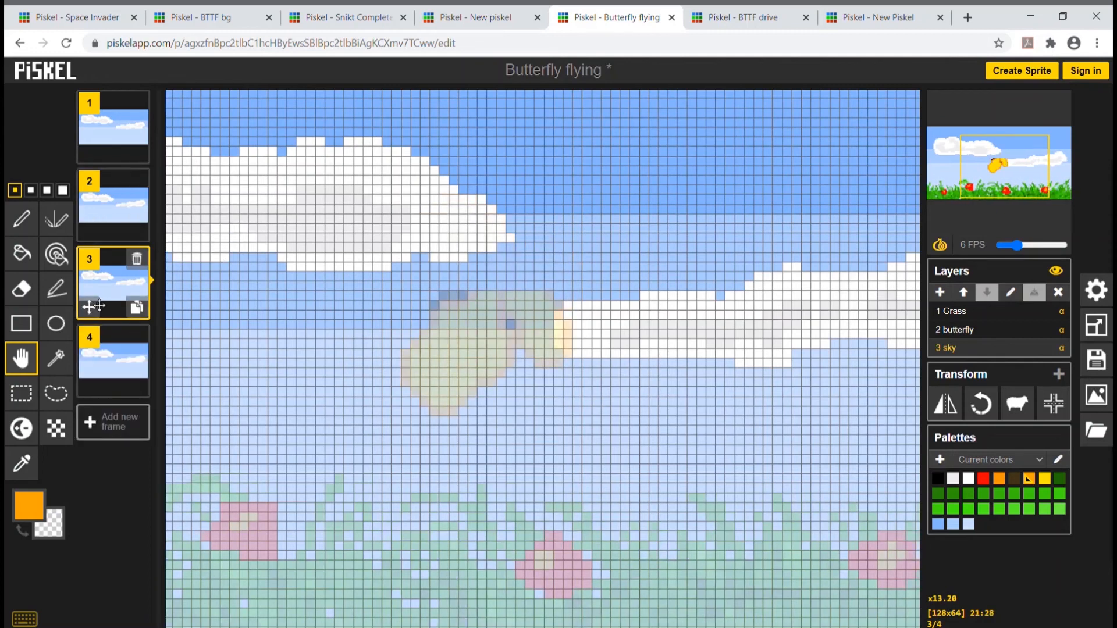
pyautogui.moveTo(93, 305); pyautogui.dragTo(127, 399)
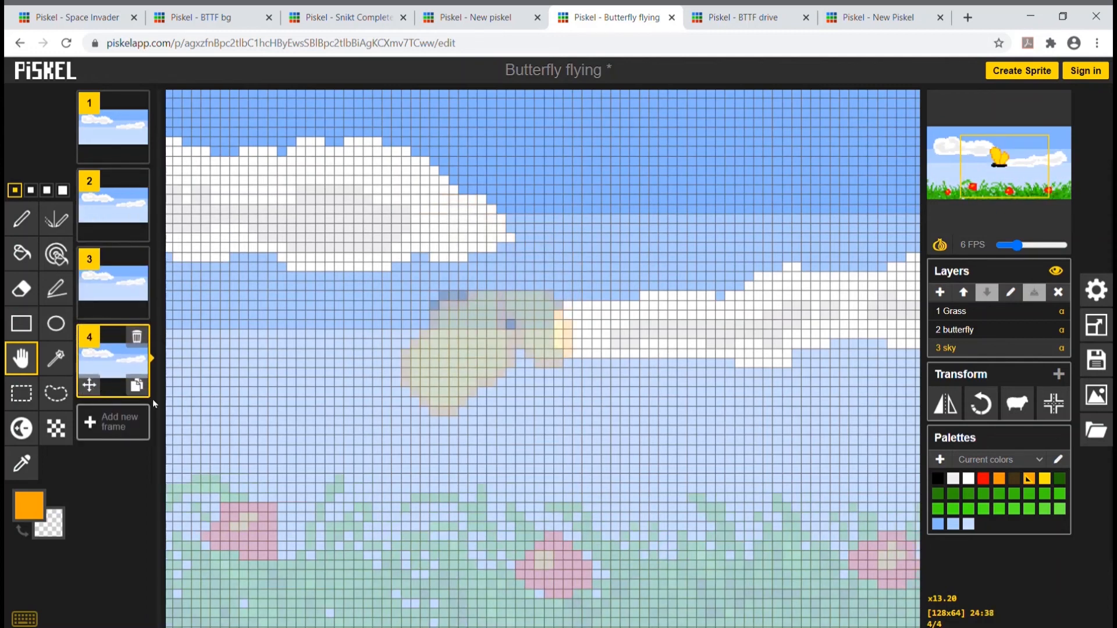
# On frame 4, move the grass of the 1 Grass layer 6 pixels right and nudge the 3 sky layer slightly right.
pyautogui.moveTo(1010, 166)
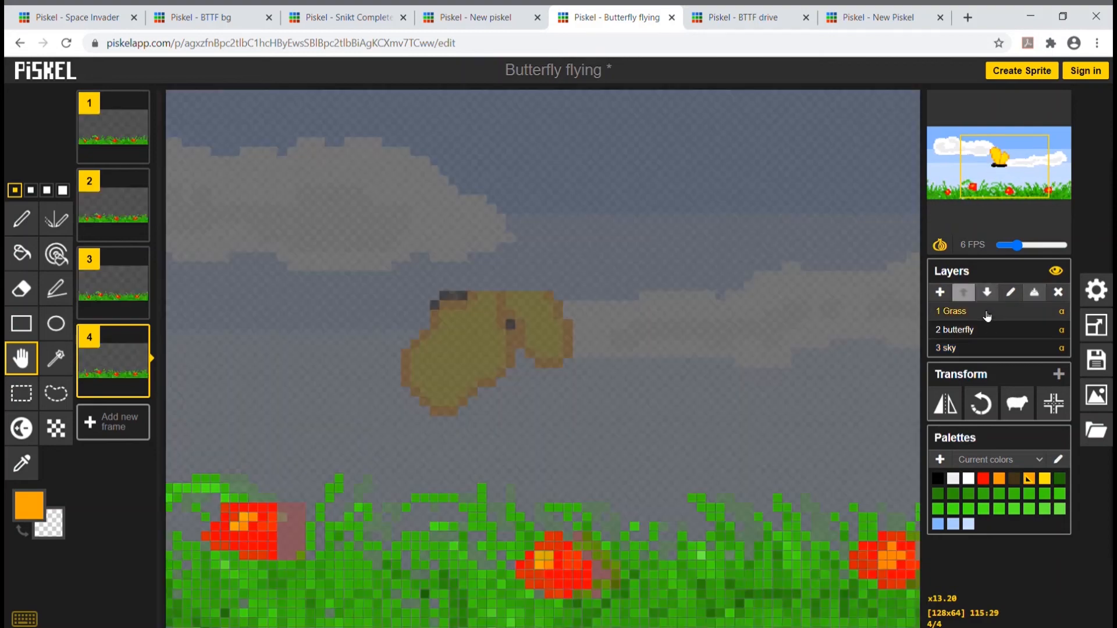
pyautogui.click(988, 314)
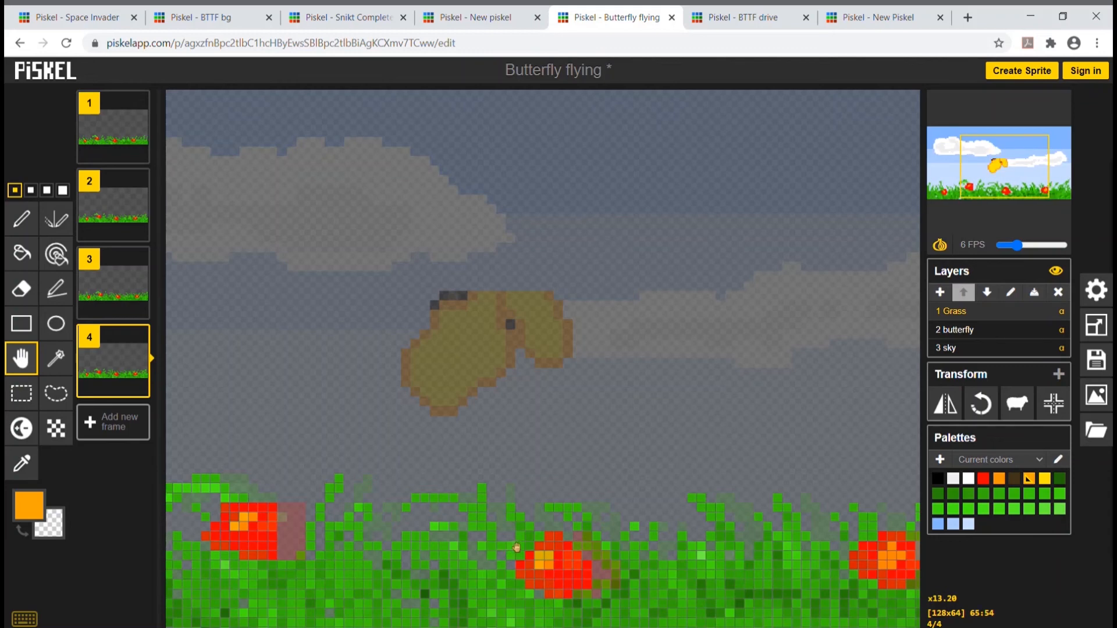
pyautogui.moveTo(518, 547); pyautogui.dragTo(573, 550)
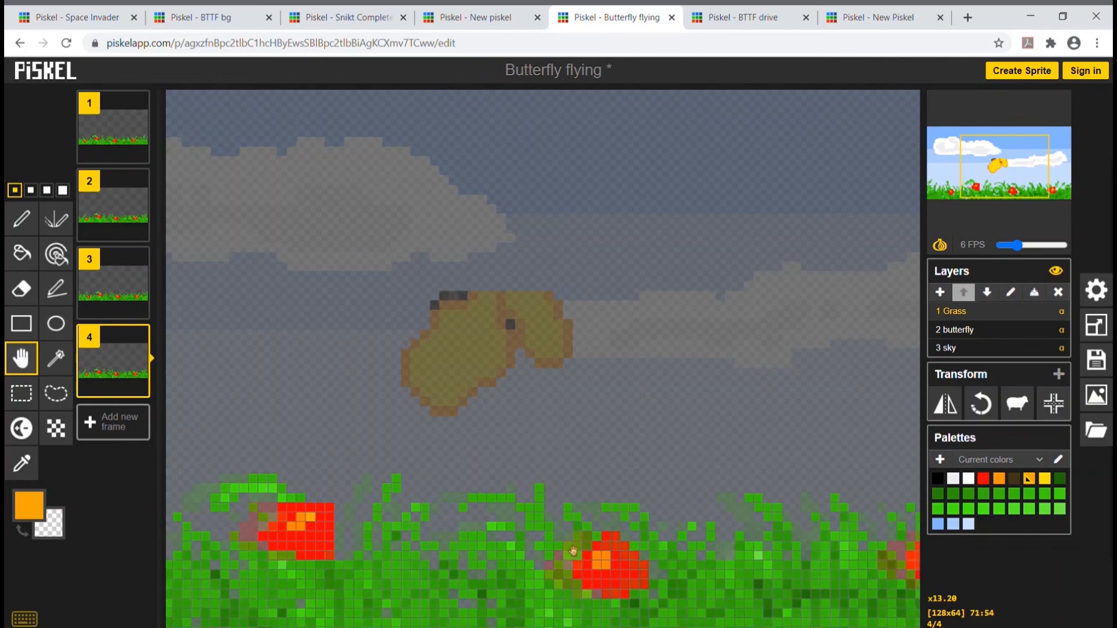
pyautogui.click(979, 349)
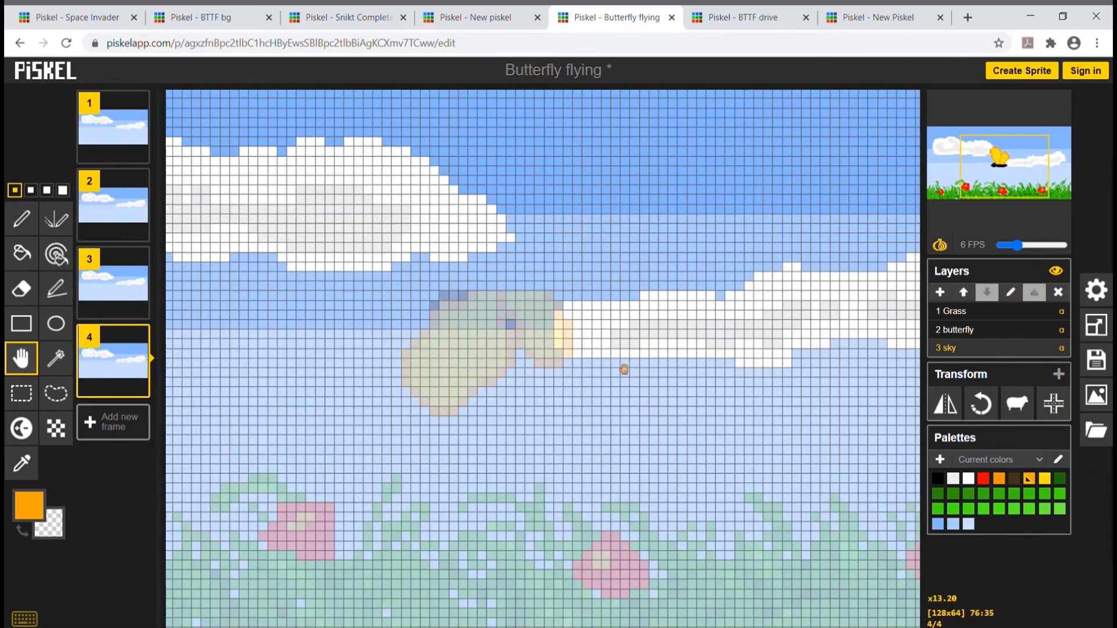
pyautogui.moveTo(625, 370); pyautogui.dragTo(630, 371)
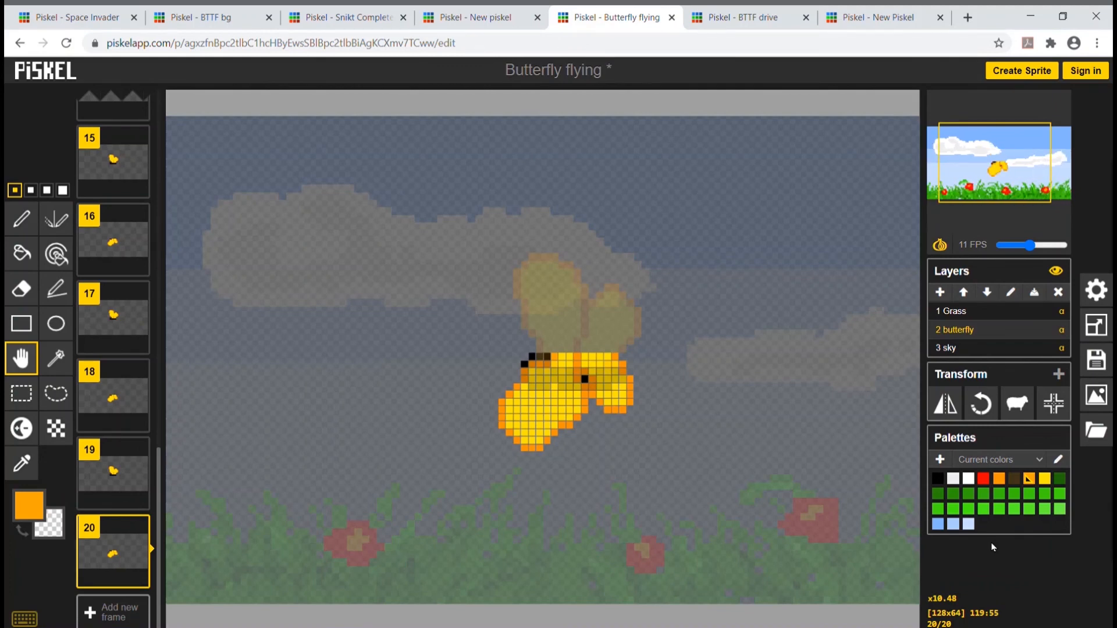
# Review the butterfly animation's preview and its 1 Grass layer, and view the BTTF bg car animation.
pyautogui.moveTo(122, 393)
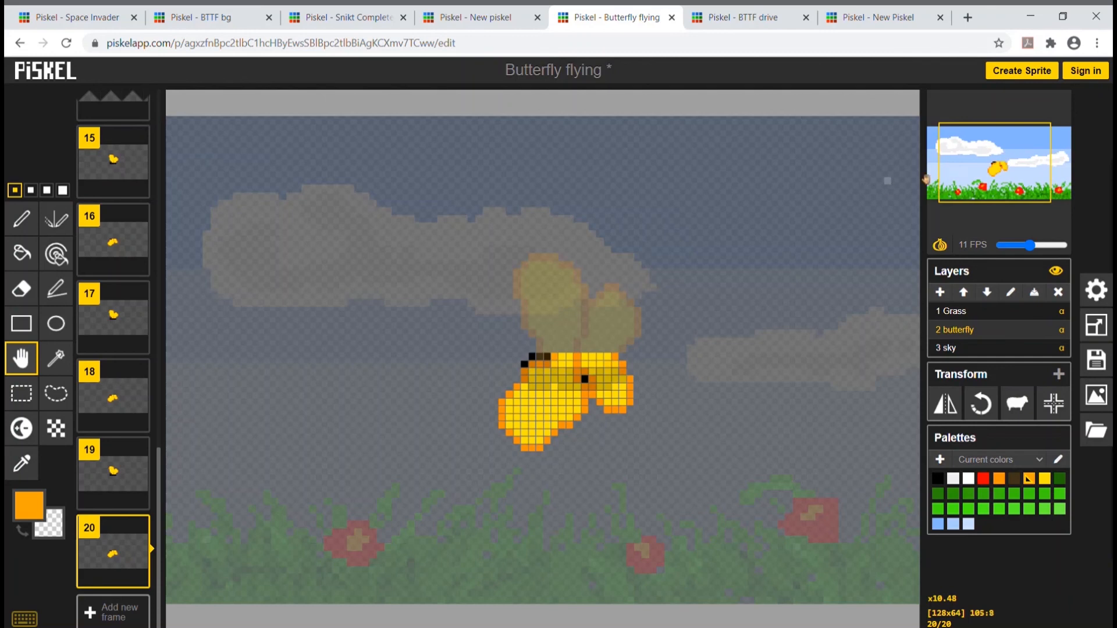
pyautogui.moveTo(992, 171)
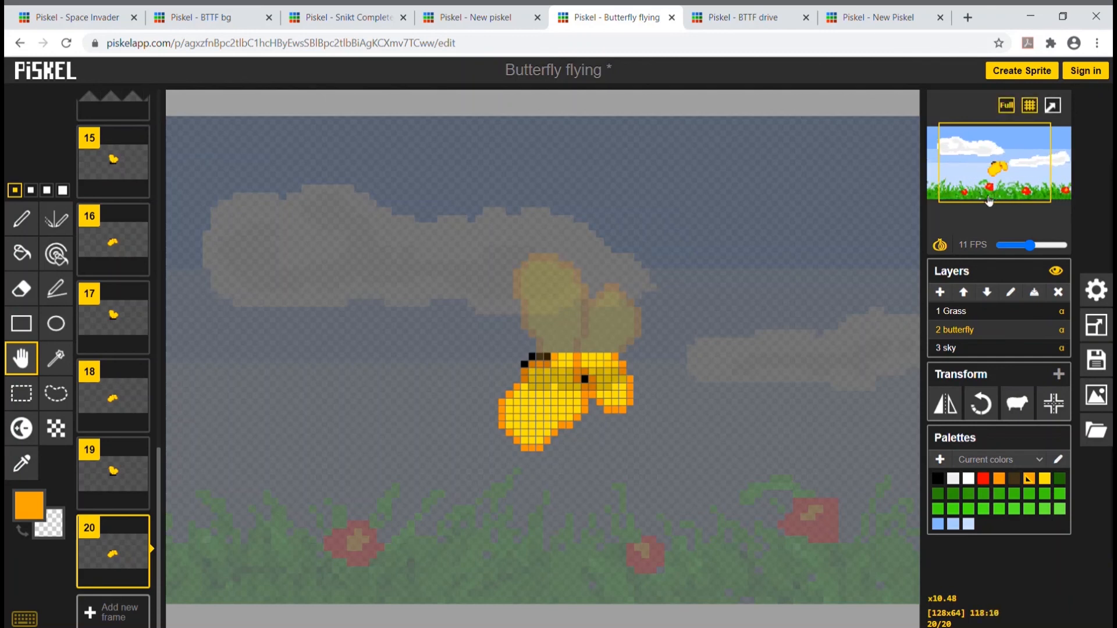
pyautogui.moveTo(1035, 173)
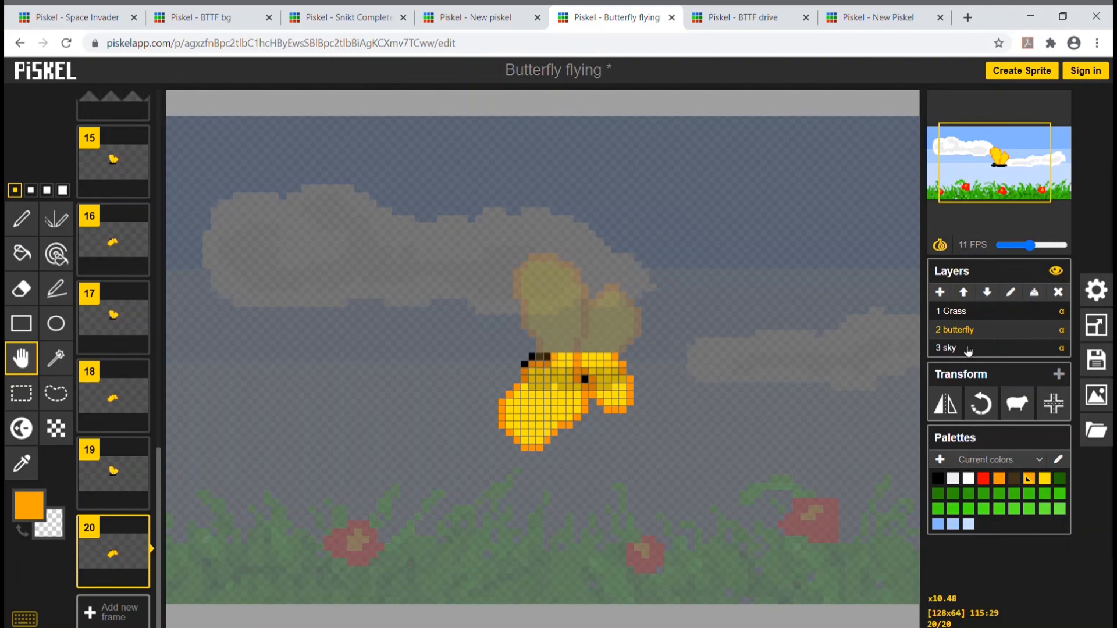
pyautogui.click(972, 312)
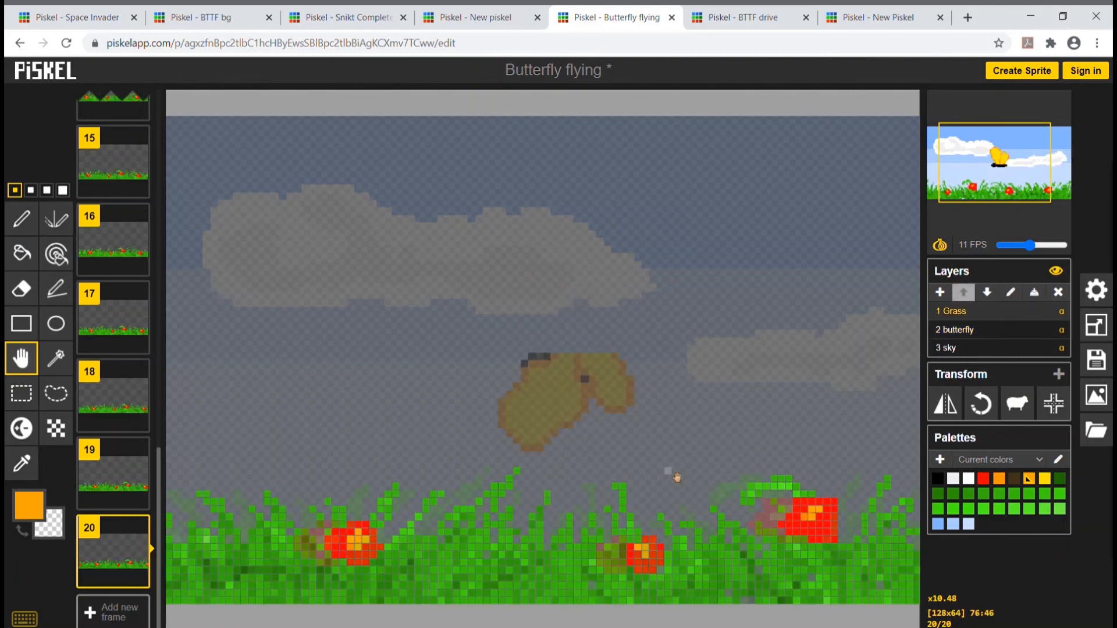
pyautogui.moveTo(704, 481); pyautogui.dragTo(745, 451)
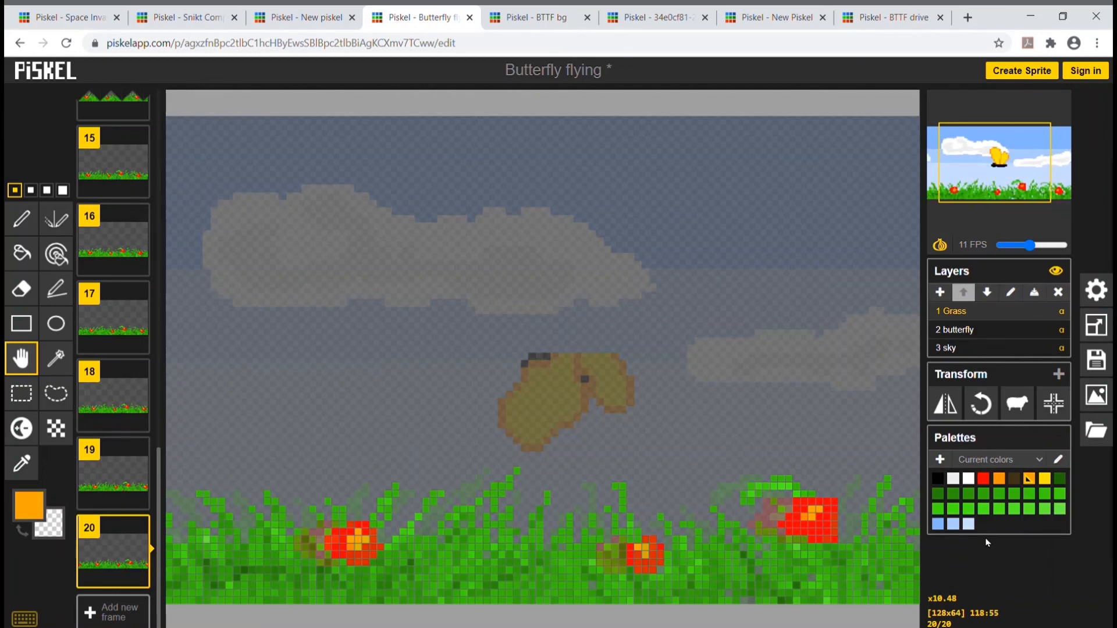
pyautogui.click(550, 18)
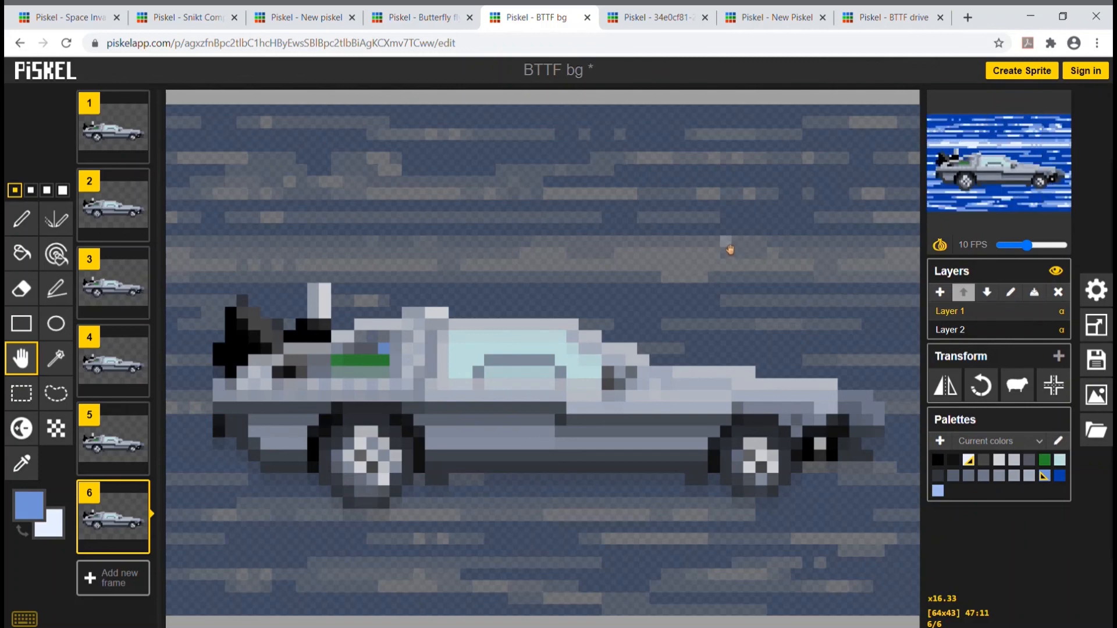
# Import the 34e0cf81-2003-ferrari-enzo-14 photo as a single image resized to 64 x 48, replacing the animation, and look through its colour palette.
pyautogui.click(670, 20)
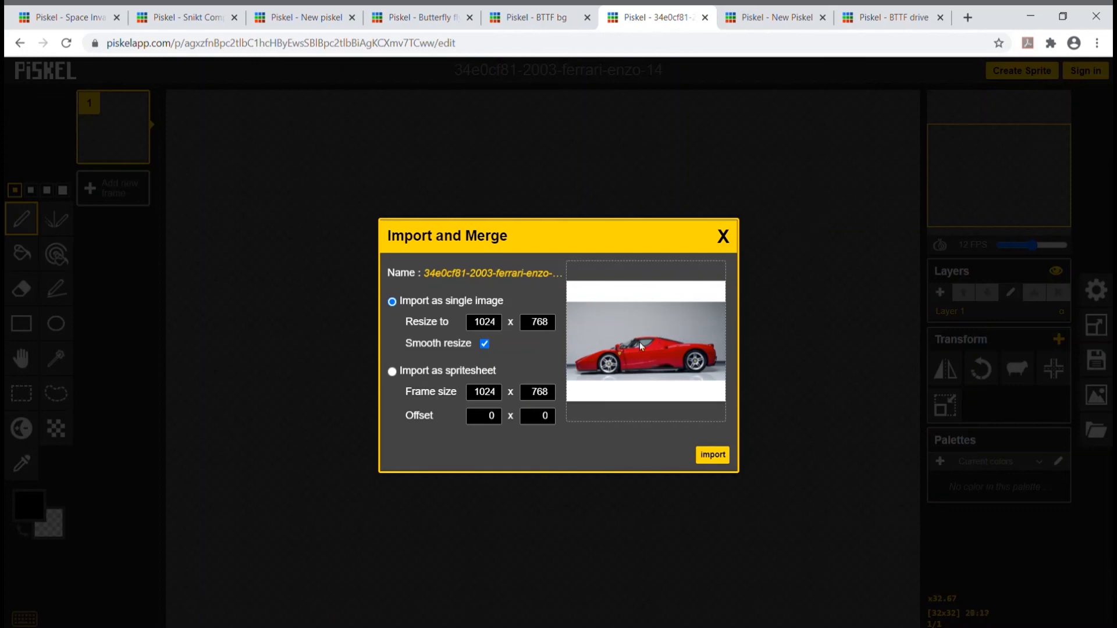
pyautogui.doubleClick(486, 325)
pyautogui.write('64')
pyautogui.click(713, 457)
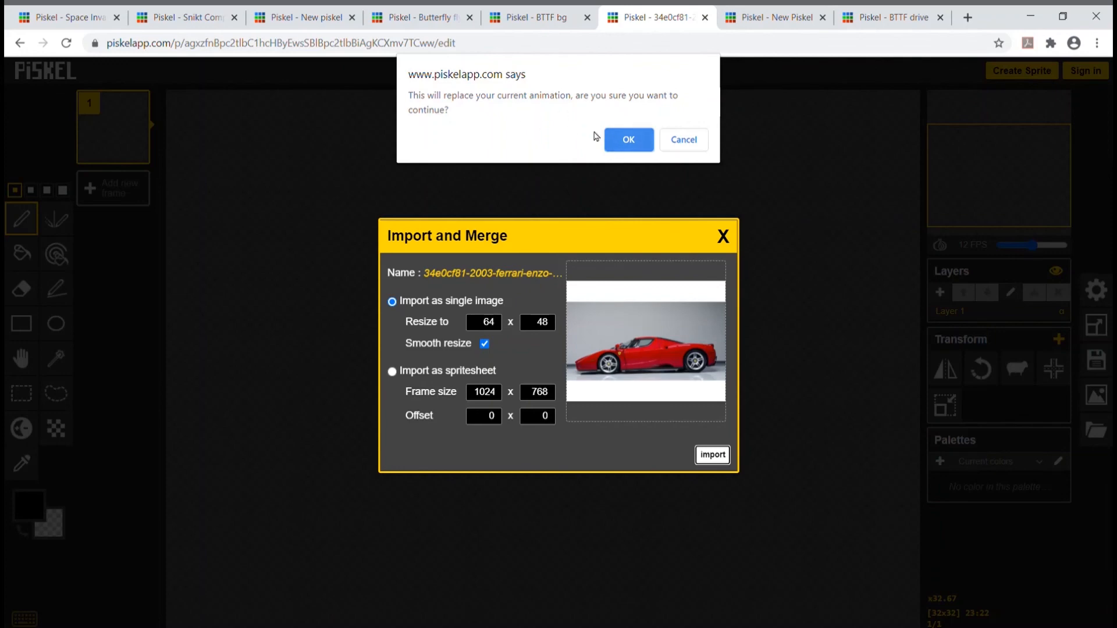
pyautogui.click(634, 140)
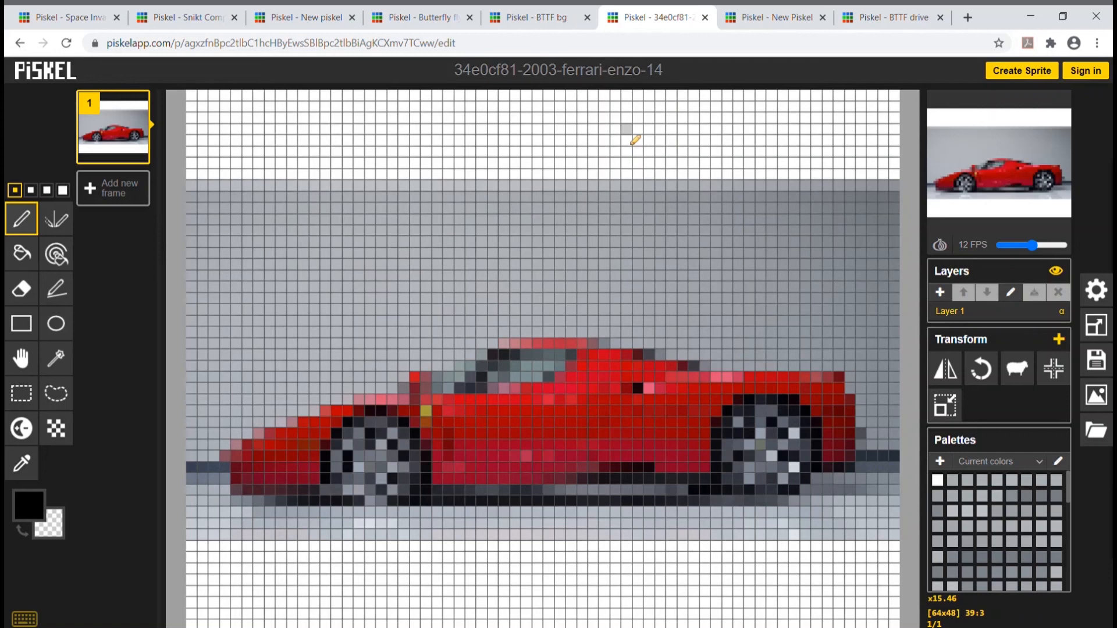
pyautogui.scroll(-3, 1048, 521)
pyautogui.scroll(5, 1047, 523)
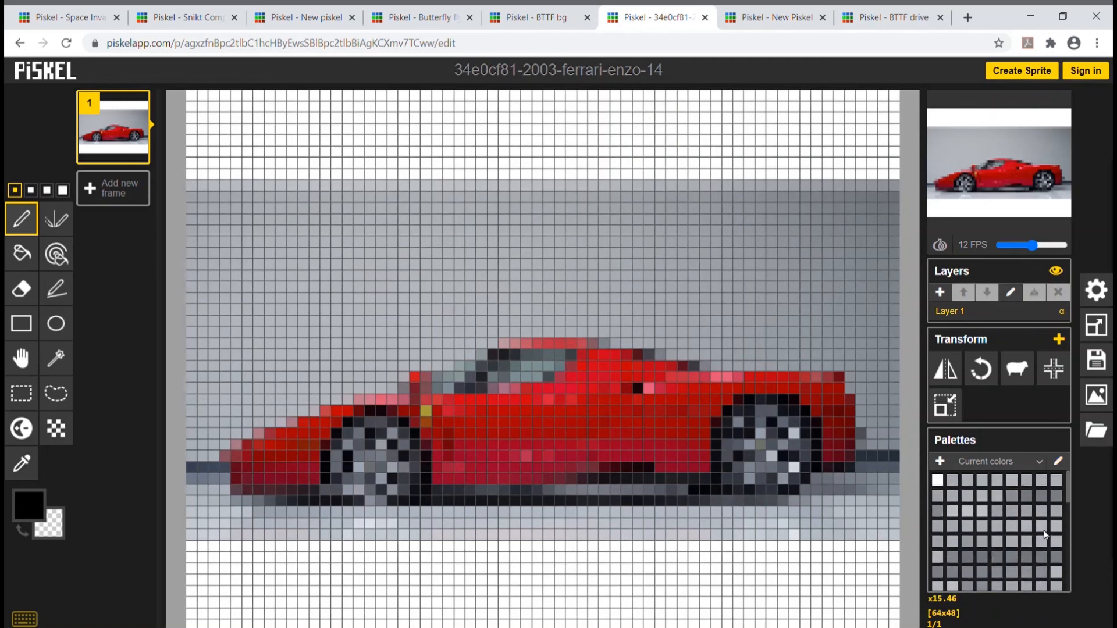
pyautogui.moveTo(1069, 489); pyautogui.dragTo(1074, 587)
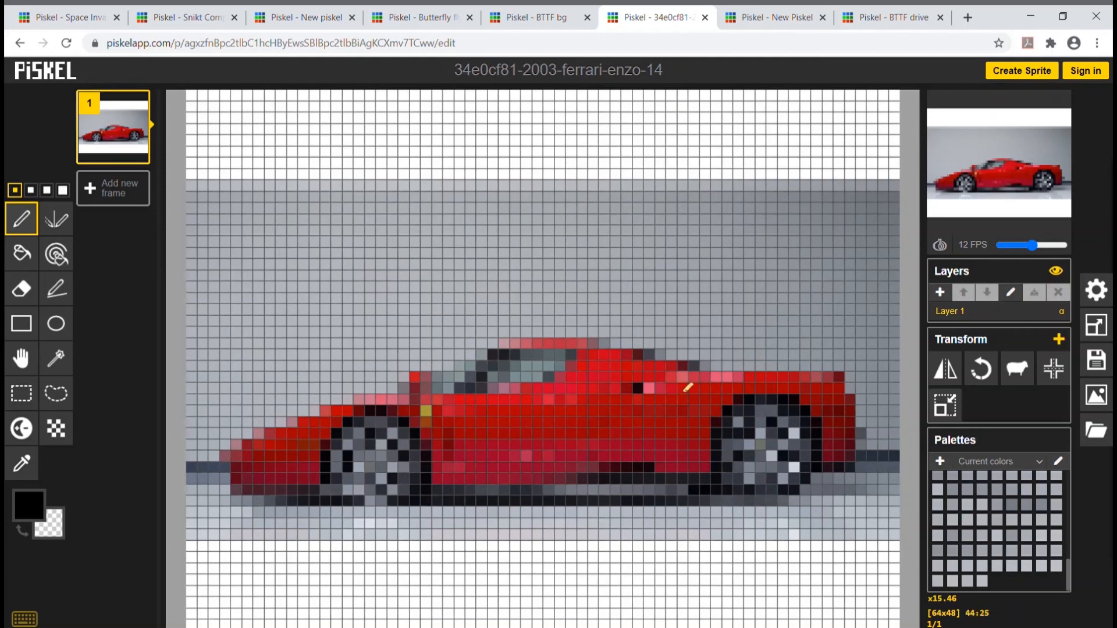
# Add an empty second frame and prepare it for tracing with the speed at 0 FPS and onion skin turned on.
pyautogui.click(22, 463)
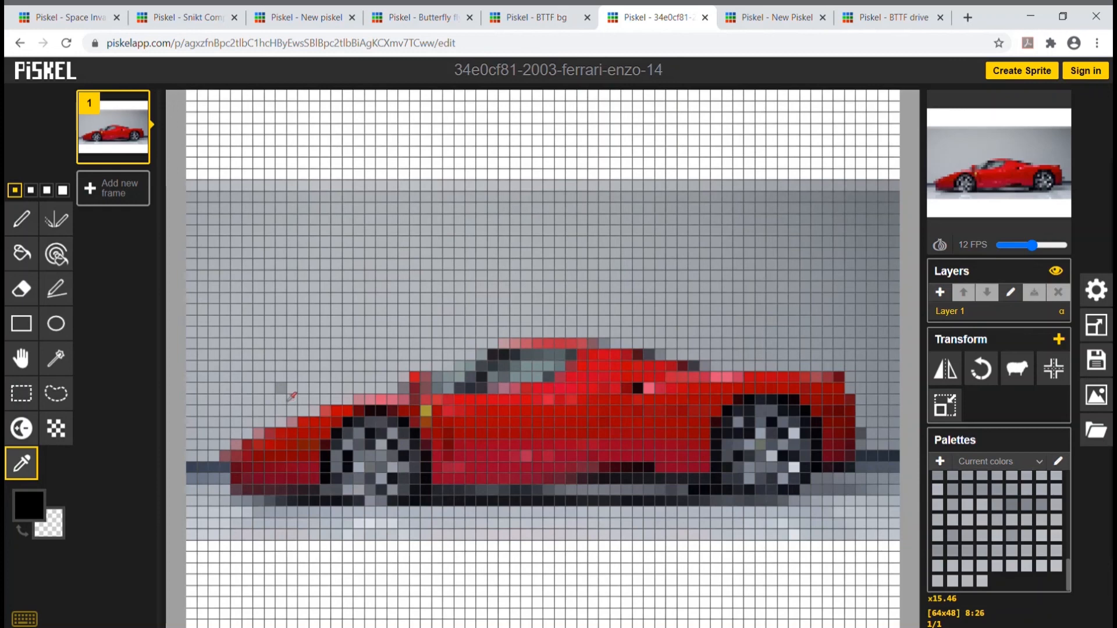
pyautogui.click(96, 194)
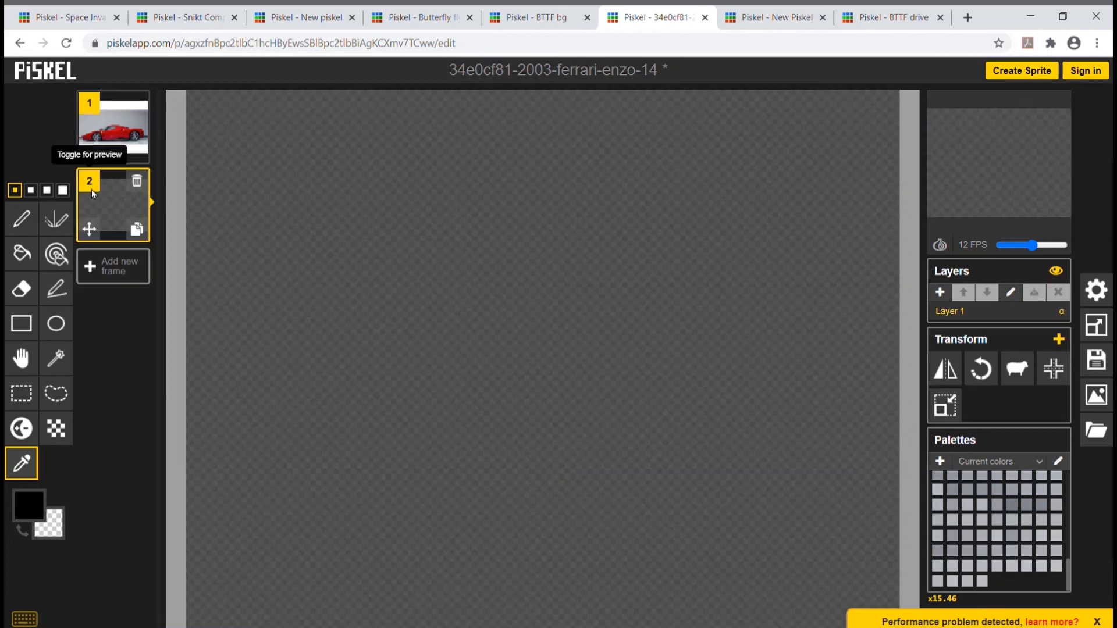
pyautogui.moveTo(1032, 245); pyautogui.dragTo(992, 251)
pyautogui.click(940, 244)
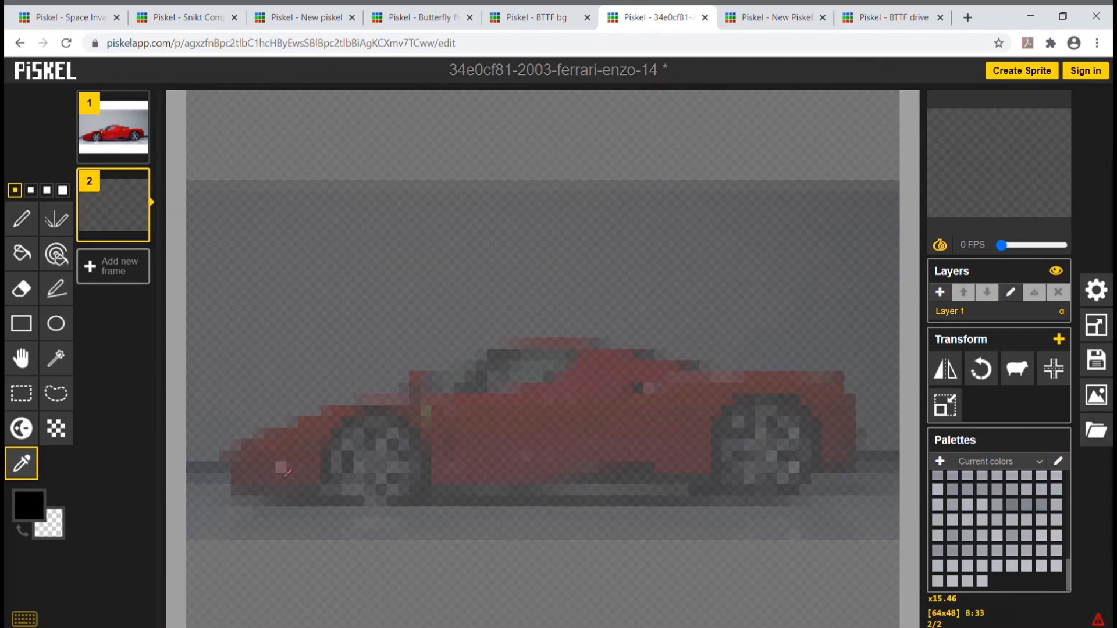
# Sample the bright red of the car's body on frame 1 as the drawing colour.
pyautogui.click(303, 445)
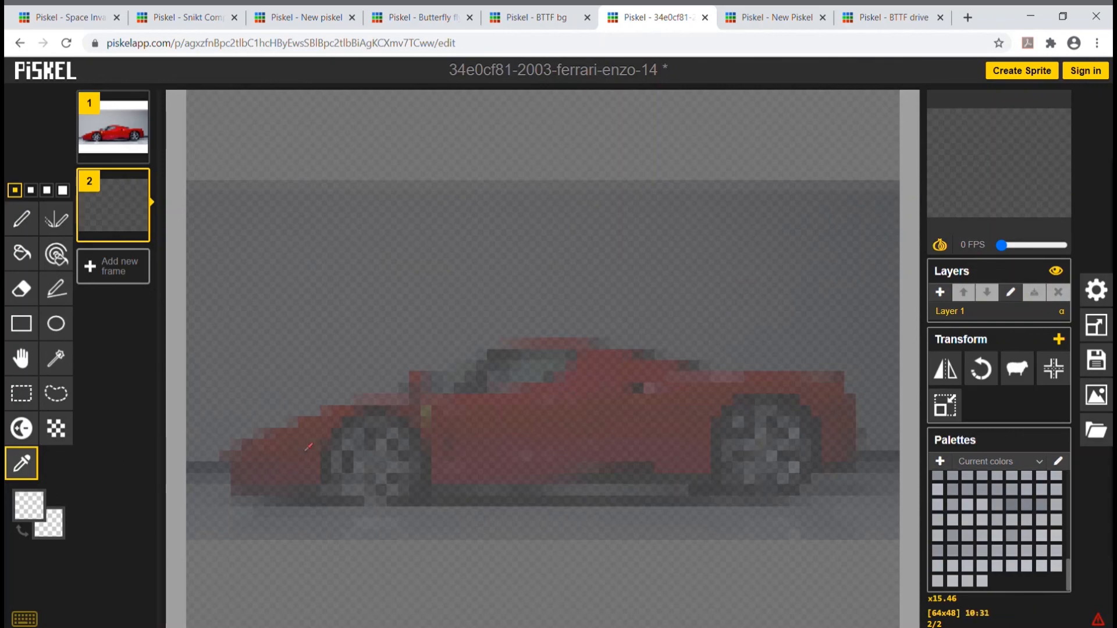
pyautogui.click(122, 109)
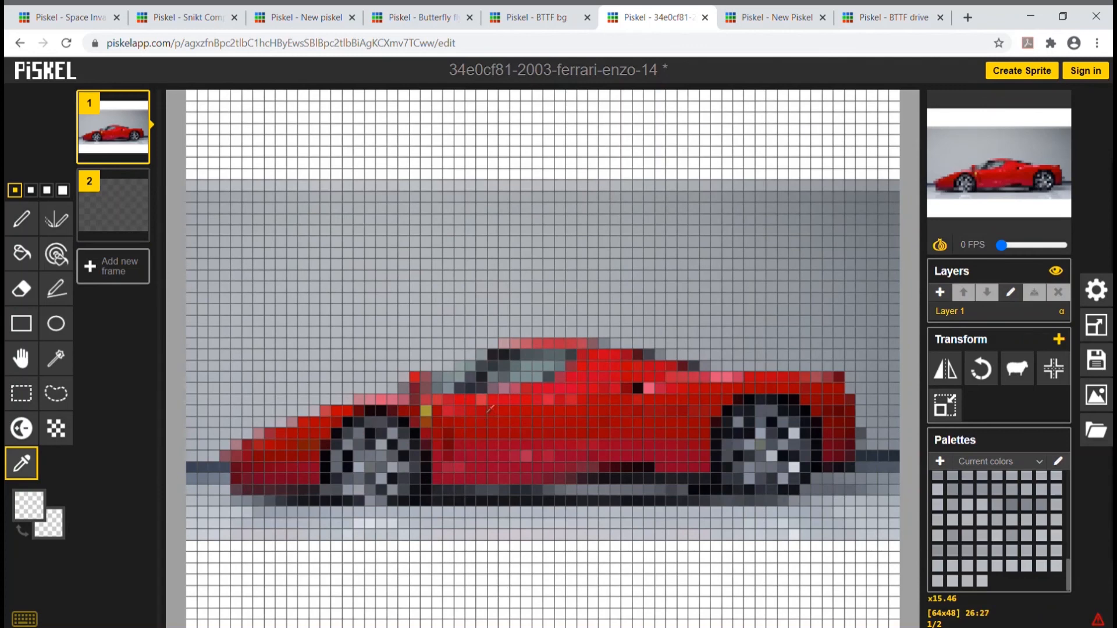
pyautogui.click(490, 409)
# On frame 2, trace the upper edge of the car's front hood in bright red with the Pen tool.
pyautogui.moveTo(107, 203)
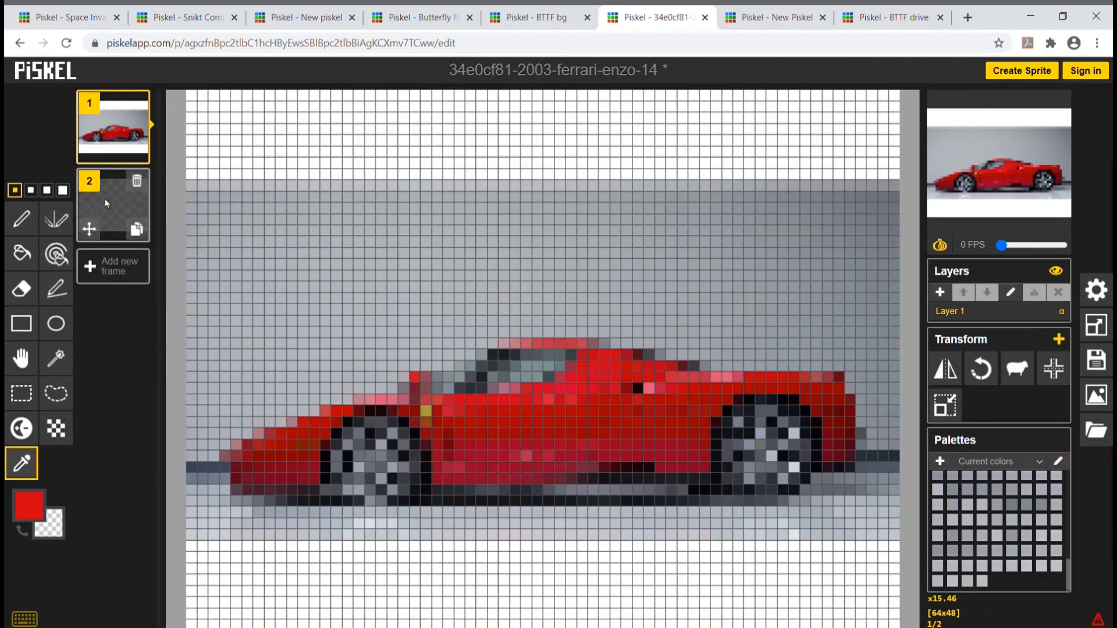
pyautogui.click(107, 203)
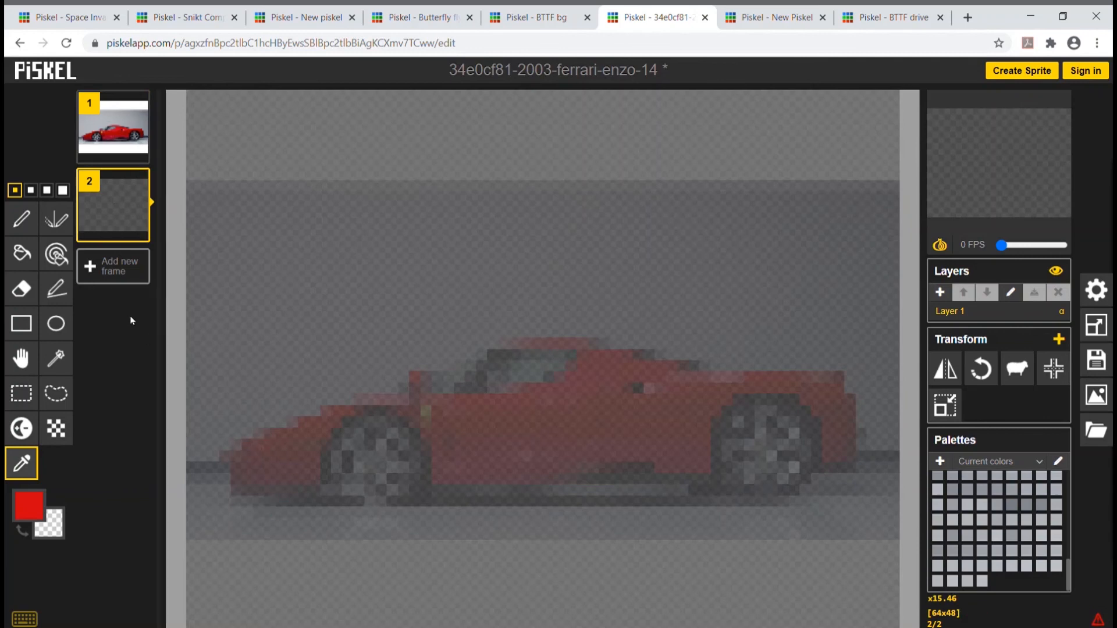
pyautogui.click(21, 219)
pyautogui.moveTo(251, 449); pyautogui.dragTo(286, 441)
pyautogui.moveTo(313, 426); pyautogui.dragTo(404, 401)
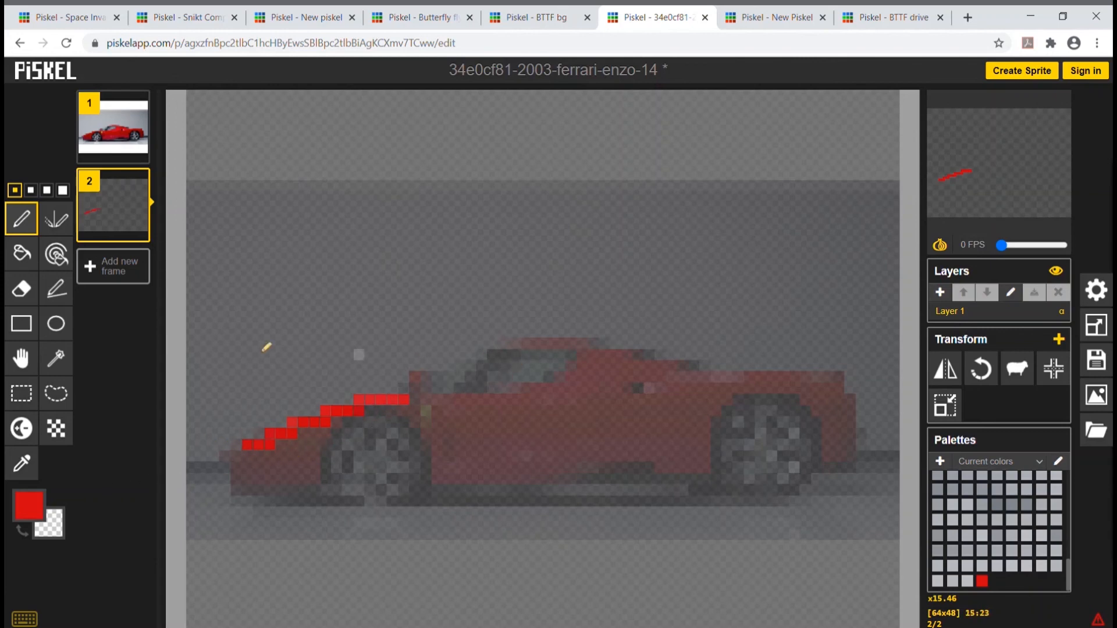
# Sample the darker red from the lower part of the car's door on frame 1 as the drawing colour.
pyautogui.click(116, 130)
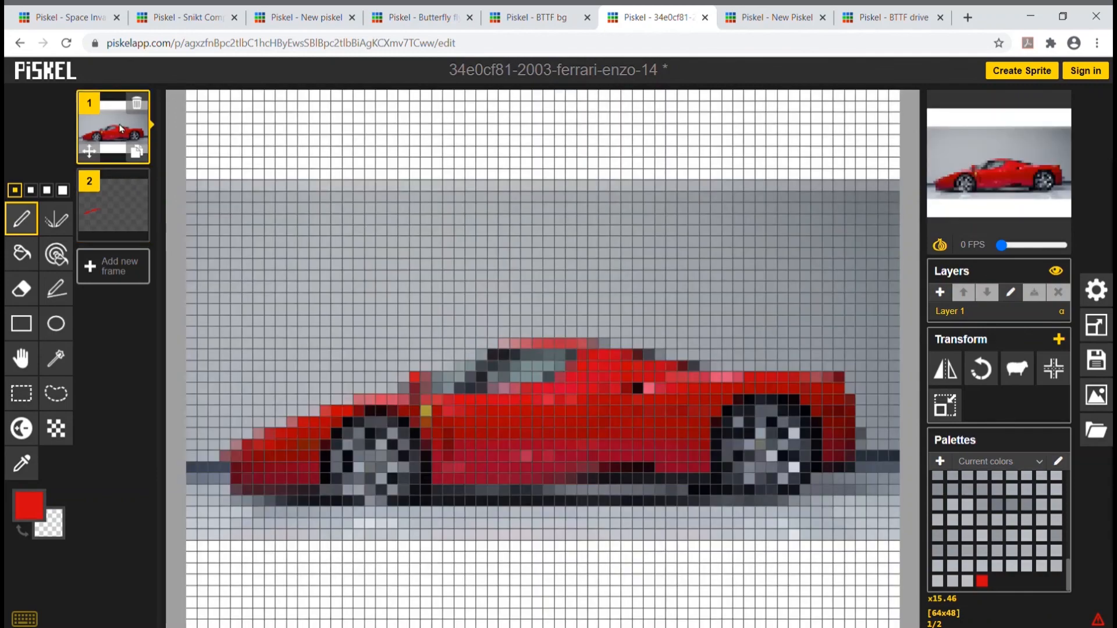
pyautogui.click(22, 464)
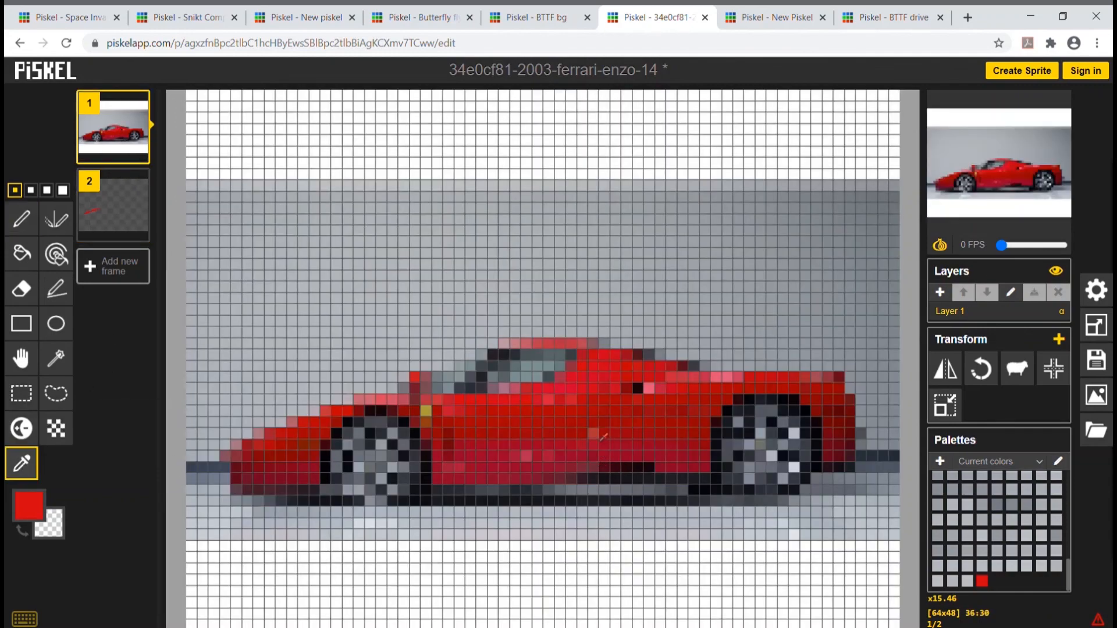
pyautogui.click(602, 449)
pyautogui.moveTo(113, 178)
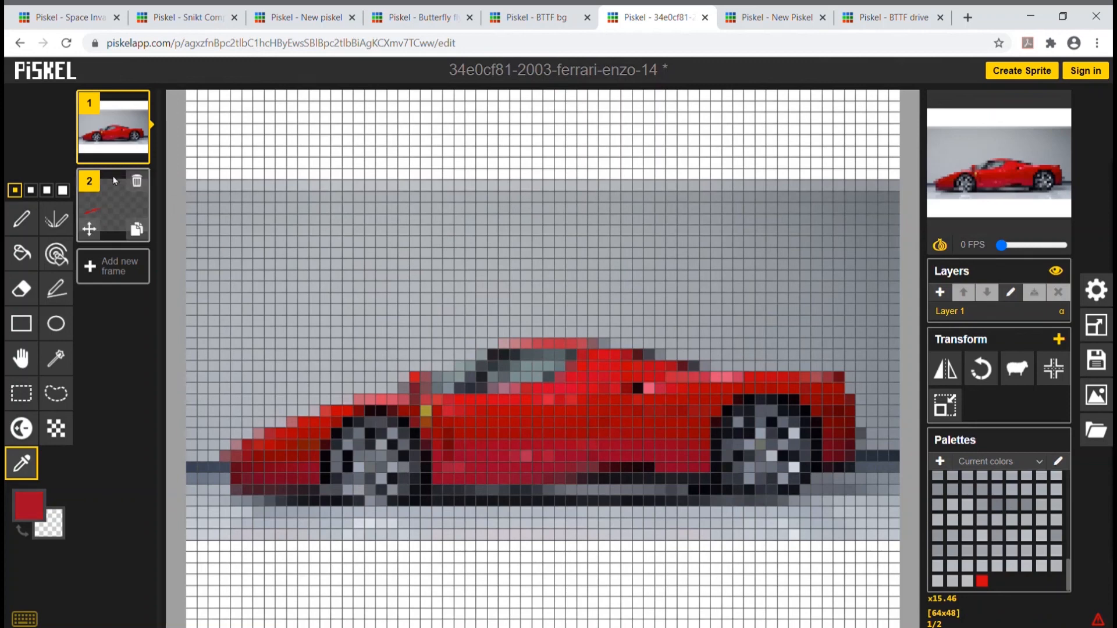
pyautogui.click(118, 200)
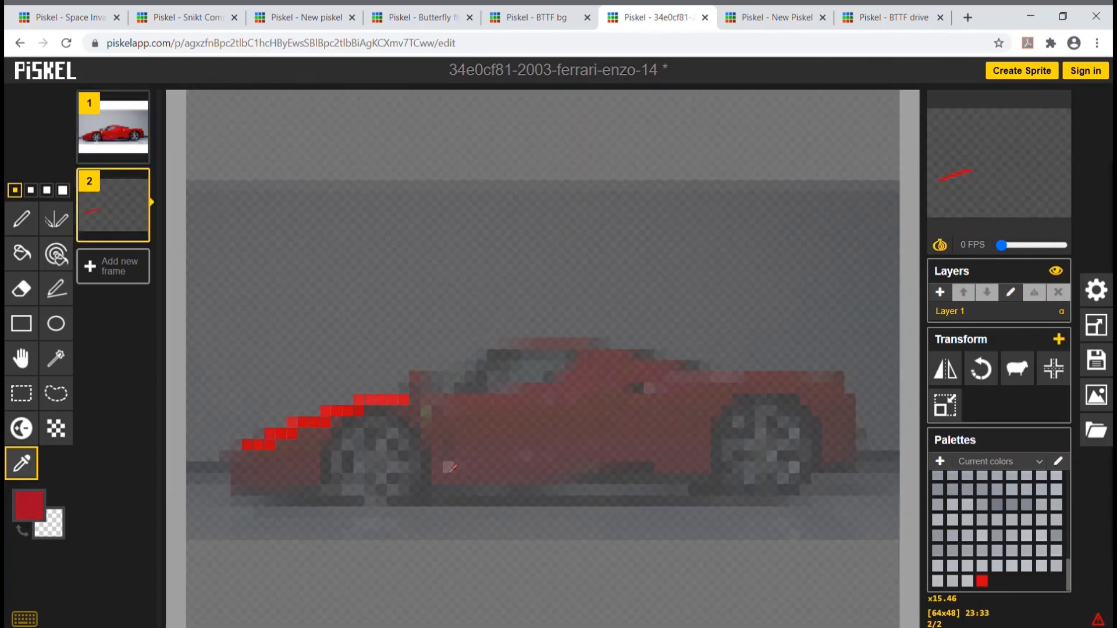
pyautogui.click(445, 469)
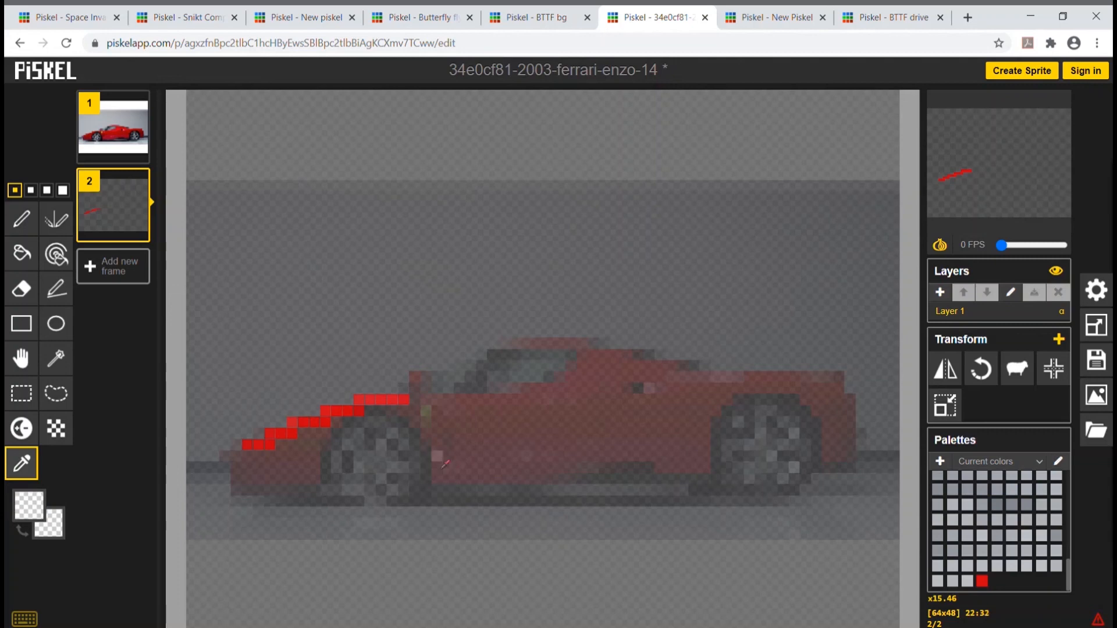
pyautogui.hotkey('ctrl', 'z')
pyautogui.moveTo(133, 225)
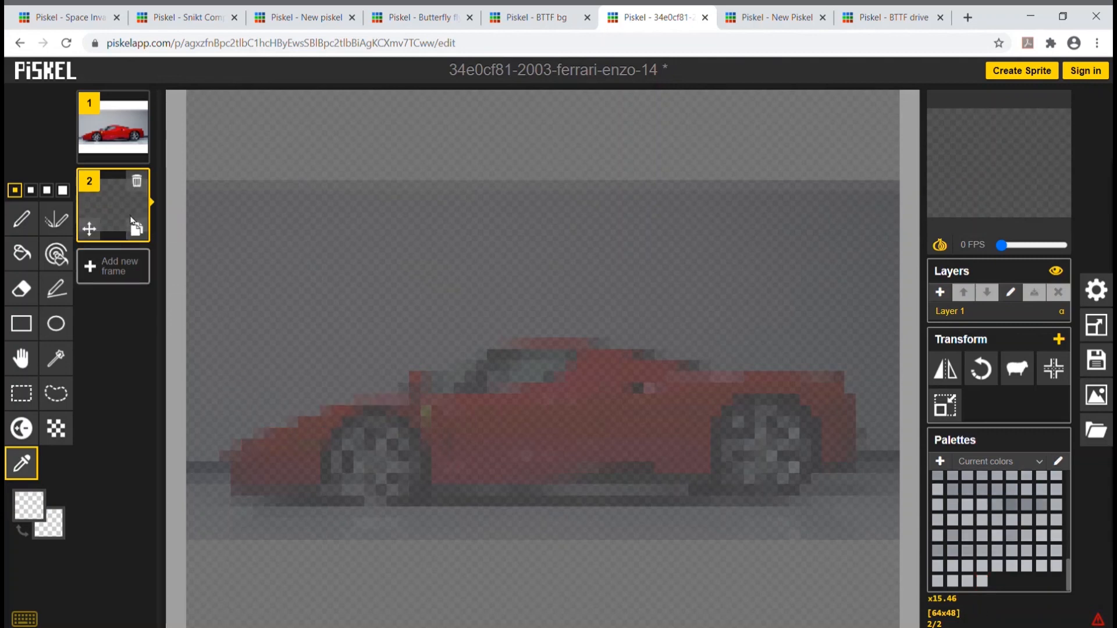
pyautogui.hotkey('ctrl', 'y')
# Sample the darker red from the car's lower door on frame 1 and trace the lower door area on frame 2 with the Pen tool.
pyautogui.click(114, 125)
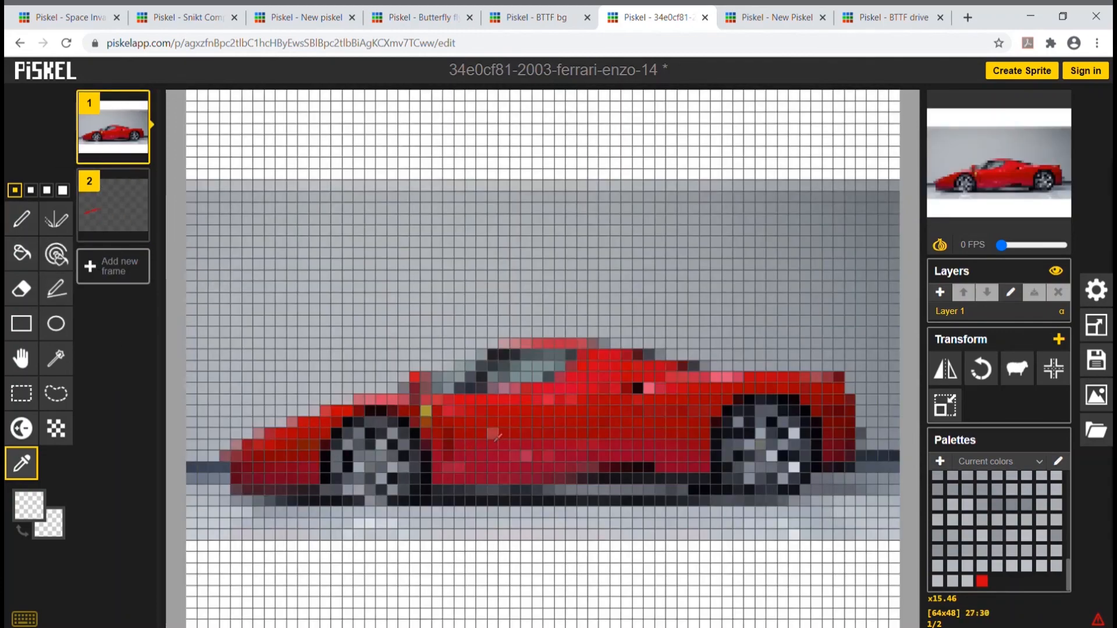
pyautogui.click(489, 453)
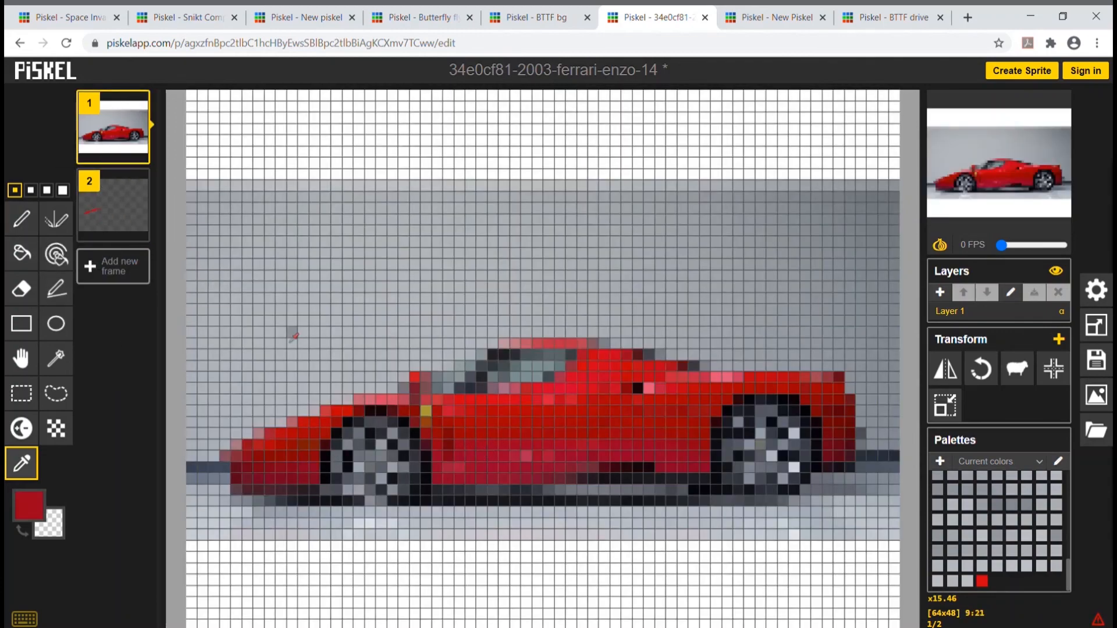
pyautogui.click(125, 206)
pyautogui.click(19, 218)
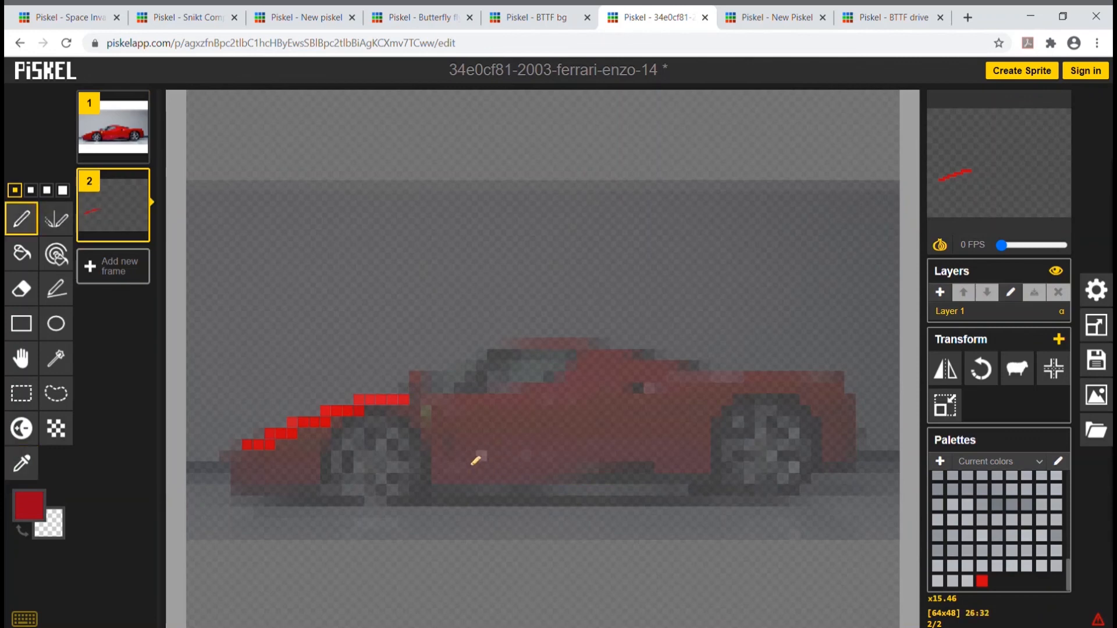
pyautogui.moveTo(442, 453)
pyautogui.mouseDown()
pyautogui.moveTo(443, 486)
pyautogui.moveTo(484, 488)
pyautogui.moveTo(591, 476)
pyautogui.mouseUp()
pyautogui.moveTo(461, 456)
pyautogui.mouseDown()
pyautogui.moveTo(451, 444)
pyautogui.moveTo(585, 460)
pyautogui.moveTo(478, 458)
pyautogui.moveTo(424, 419)
pyautogui.moveTo(441, 436)
pyautogui.mouseUp()
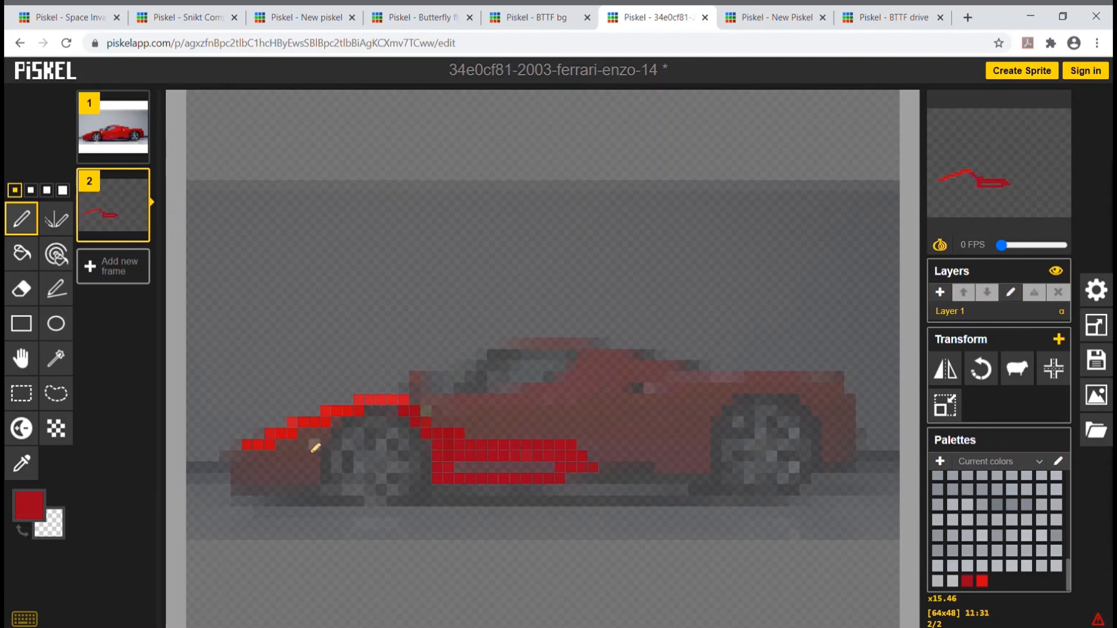
# Fill in the car's front fender and bumper beneath the hood line on frame 2 with the darker red.
pyautogui.moveTo(312, 441)
pyautogui.mouseDown()
pyautogui.moveTo(336, 431)
pyautogui.moveTo(311, 453)
pyautogui.moveTo(285, 454)
pyautogui.moveTo(319, 446)
pyautogui.mouseUp()
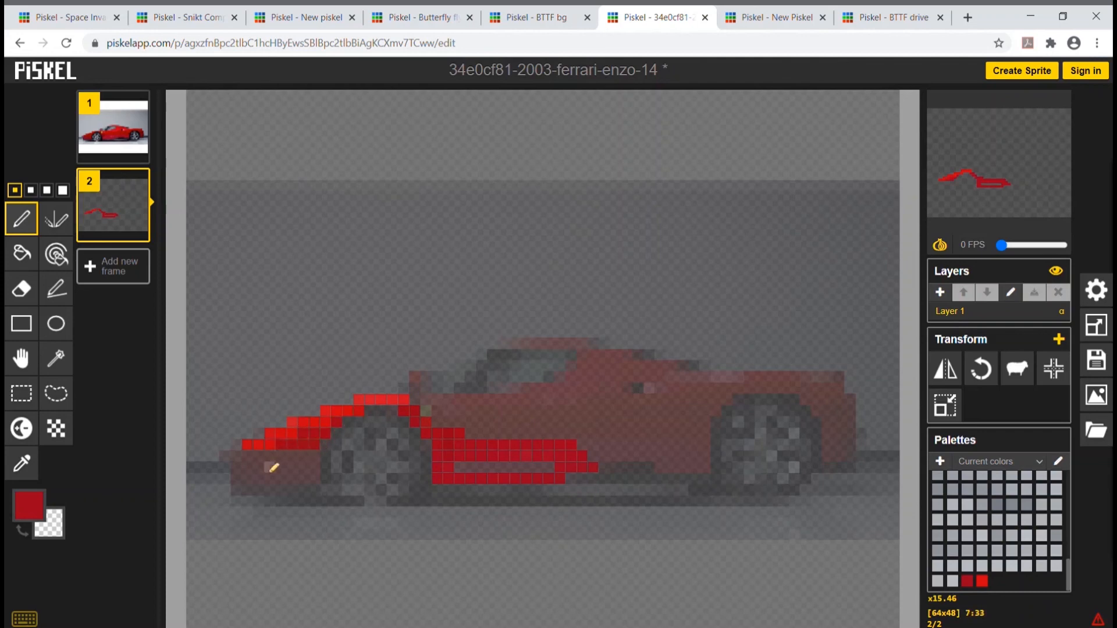
pyautogui.moveTo(253, 460)
pyautogui.mouseDown()
pyautogui.moveTo(239, 456)
pyautogui.moveTo(319, 456)
pyautogui.mouseUp()
pyautogui.moveTo(249, 470)
pyautogui.mouseDown()
pyautogui.moveTo(242, 463)
pyautogui.moveTo(320, 467)
pyautogui.moveTo(259, 481)
pyautogui.moveTo(310, 481)
pyautogui.mouseUp()
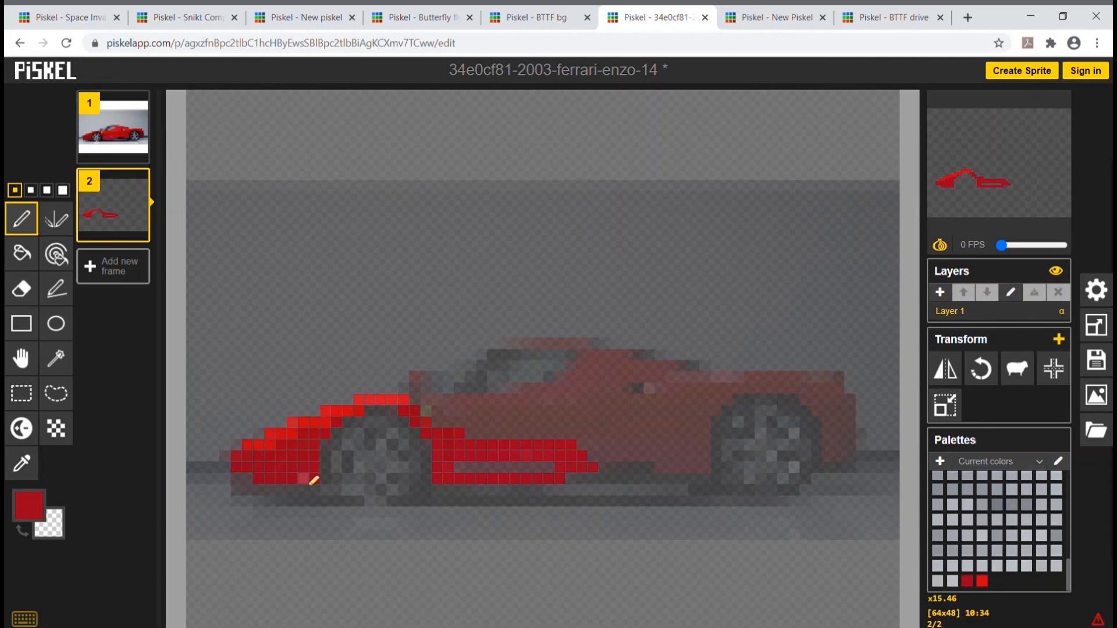
pyautogui.click(119, 131)
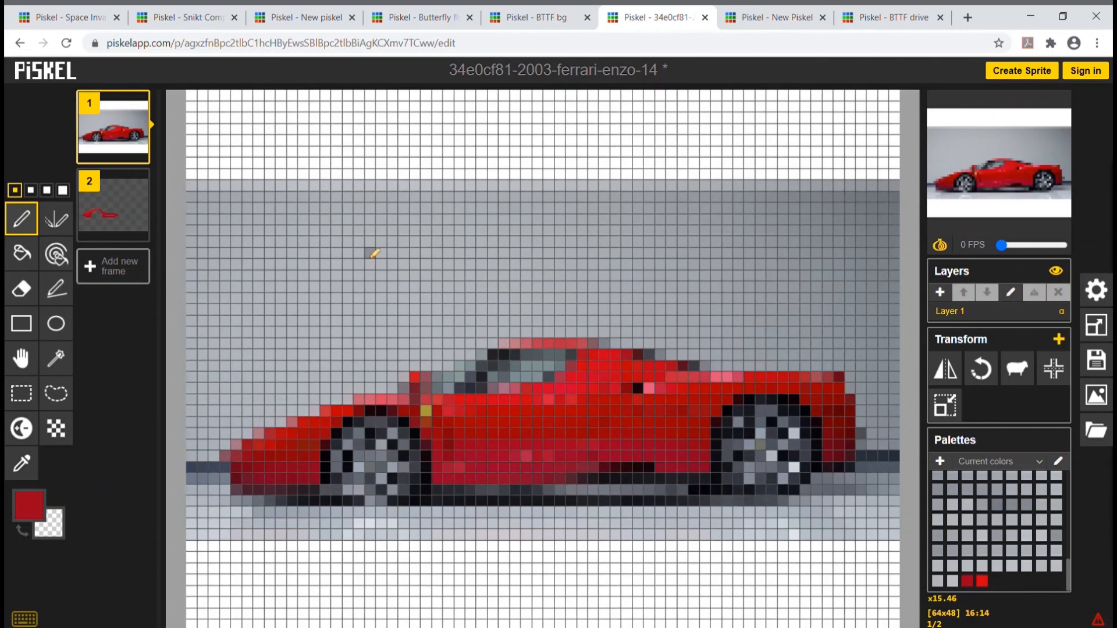
pyautogui.click(124, 207)
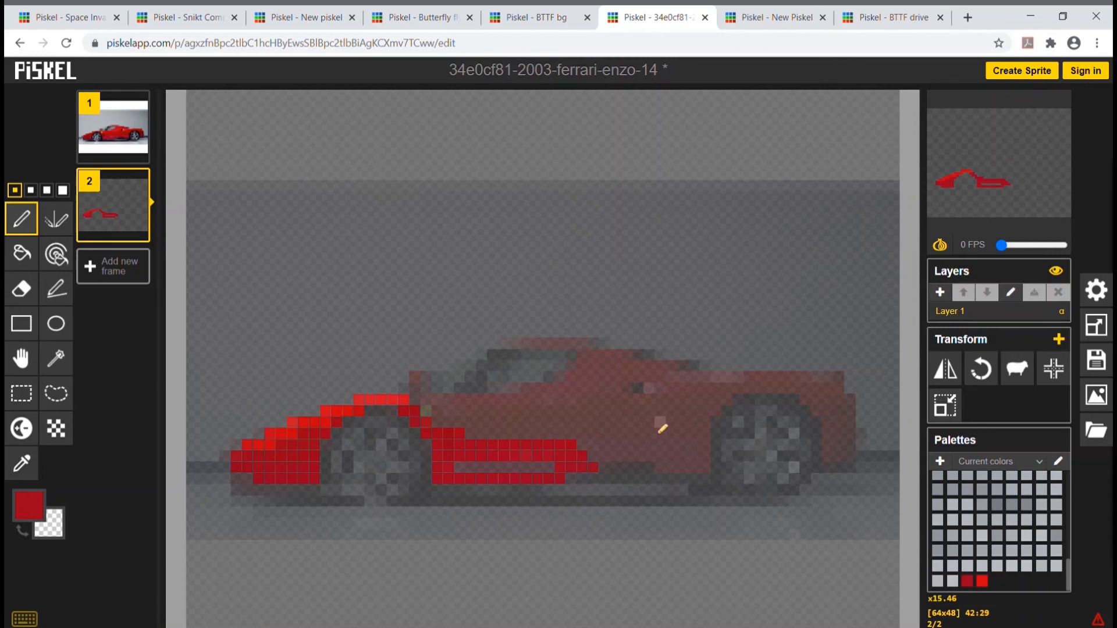
# View the finished dog animation in the New Piskel sprite and switch to the BTTF drive sprite.
pyautogui.click(774, 17)
pyautogui.moveTo(1030, 196)
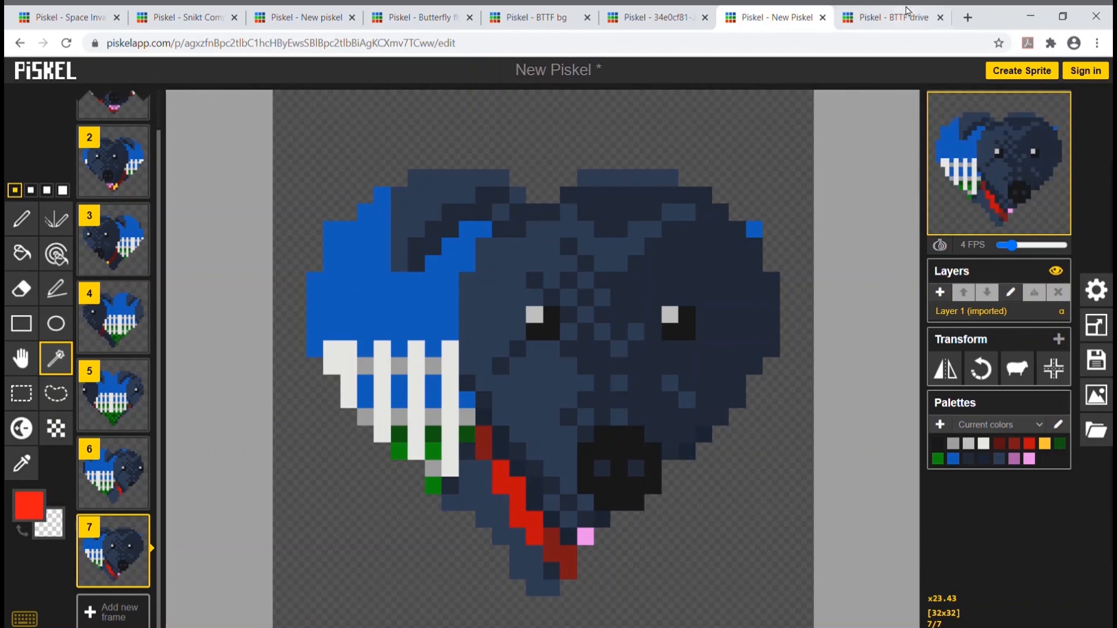
pyautogui.click(904, 16)
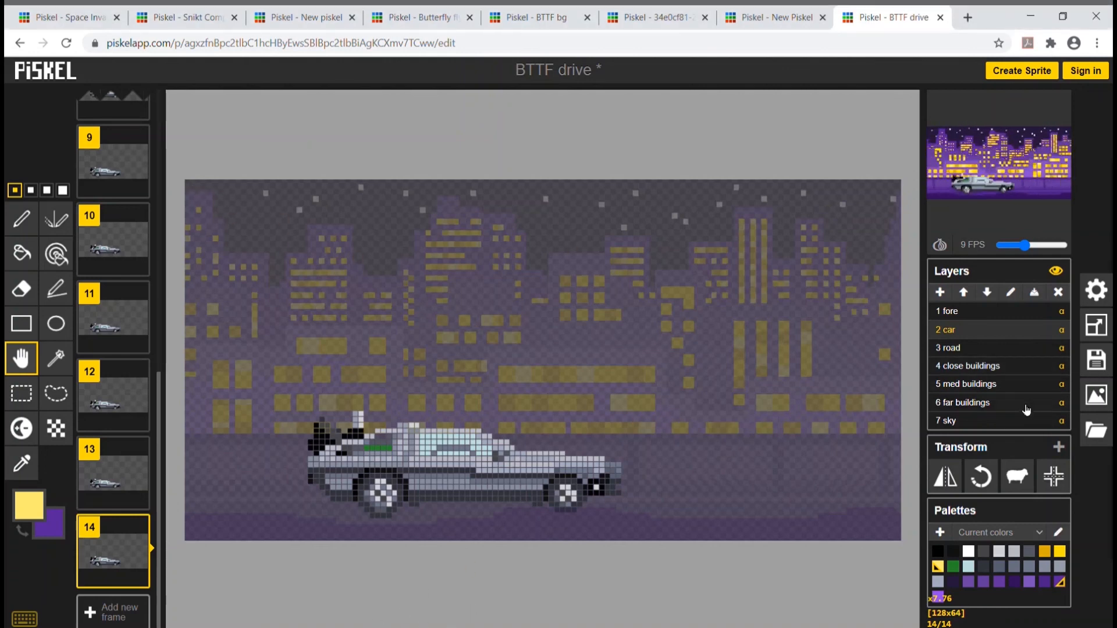
# Examine the scene's layers one by one on frame 14: fore, car, road, close buildings, med buildings, far buildings and sky.
pyautogui.click(1005, 312)
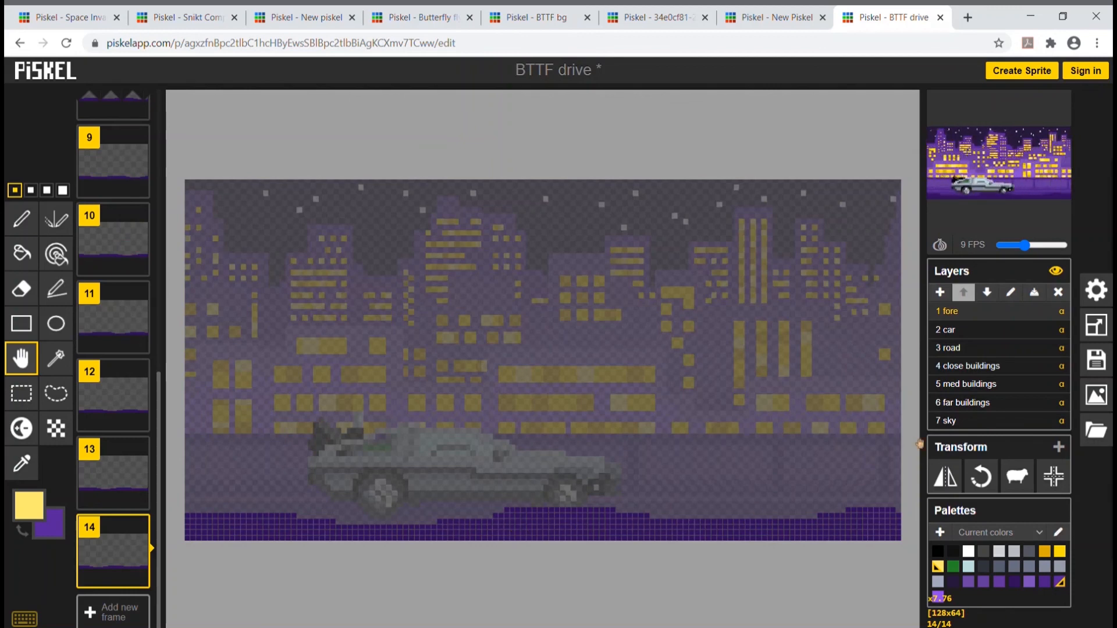
pyautogui.click(996, 331)
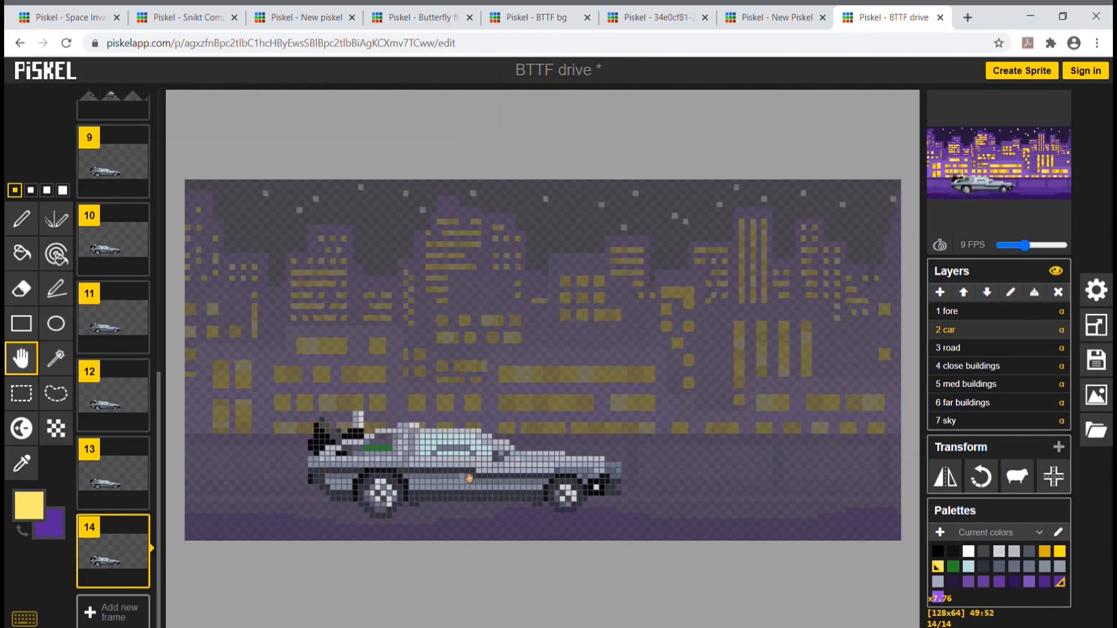
pyautogui.click(982, 349)
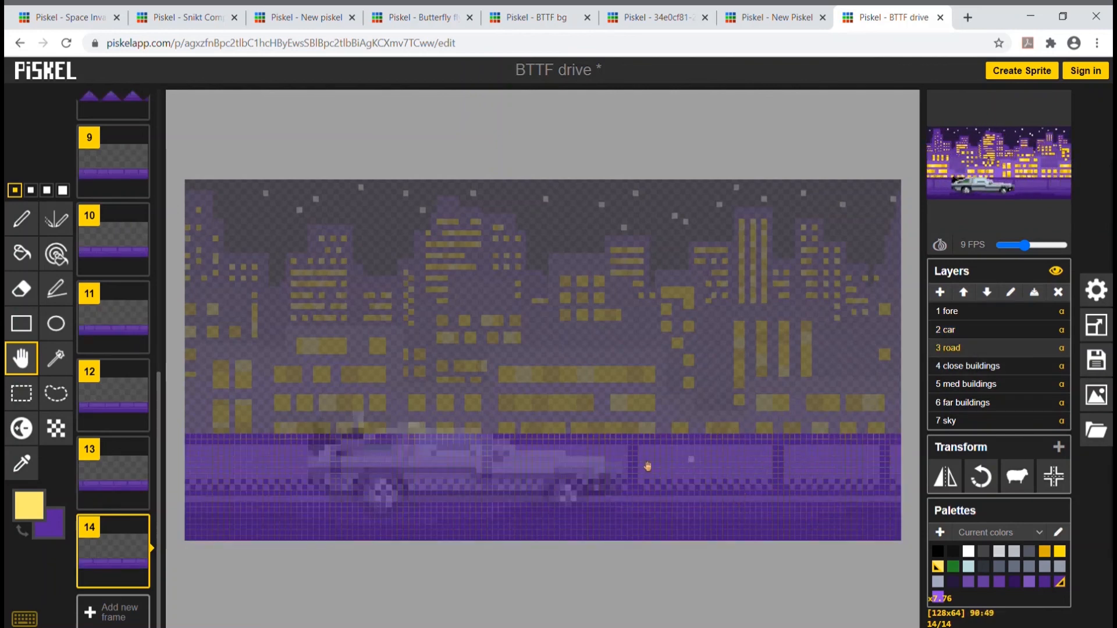
pyautogui.click(968, 313)
pyautogui.click(974, 365)
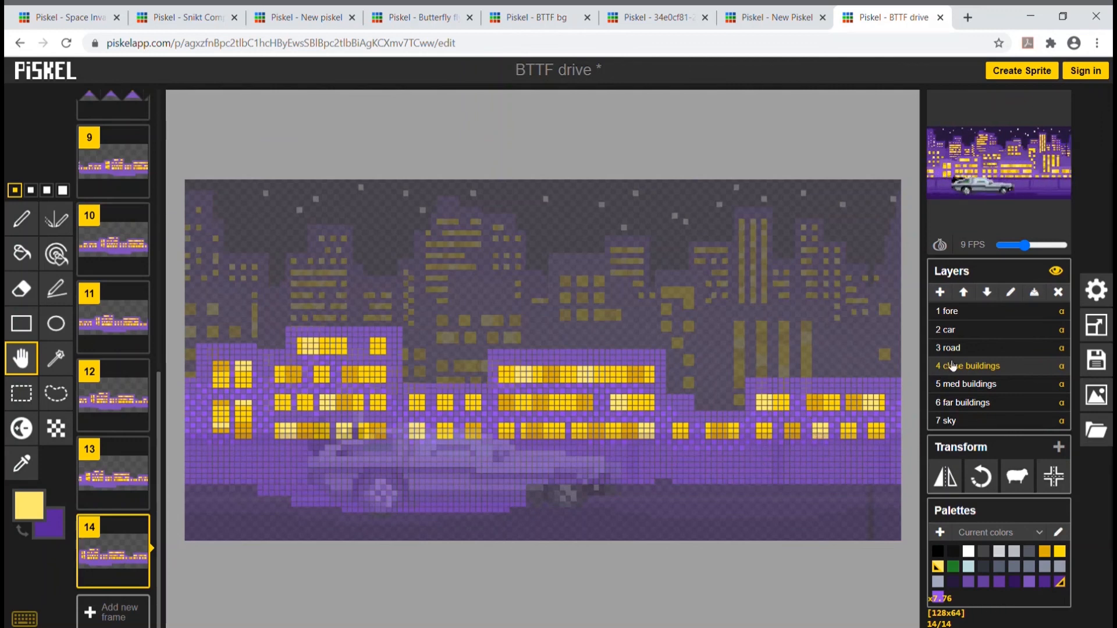
pyautogui.click(970, 349)
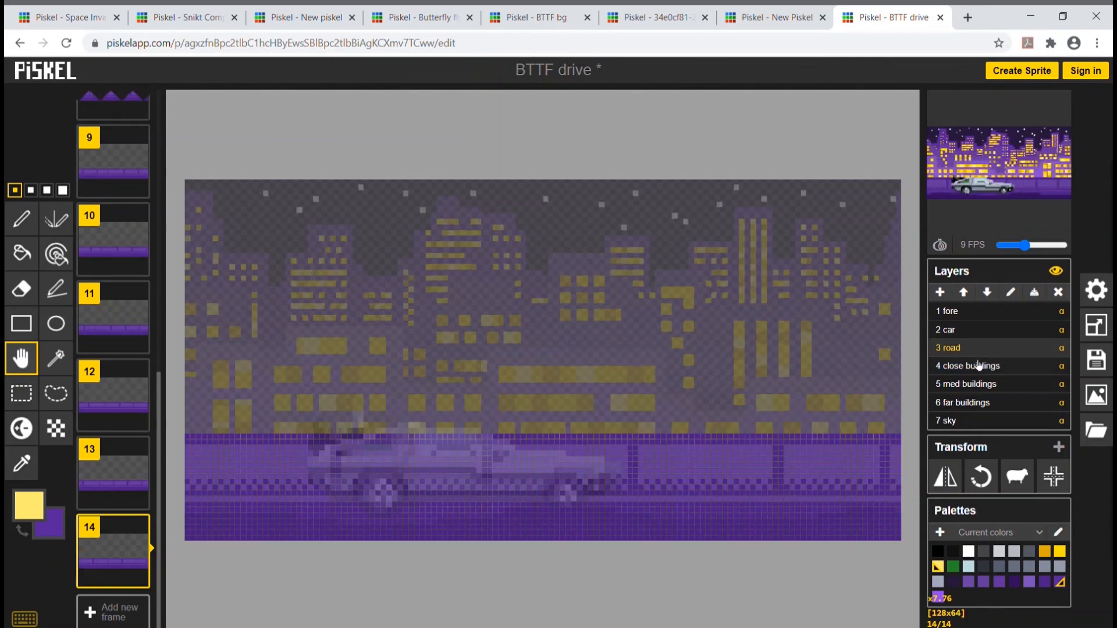
pyautogui.click(979, 364)
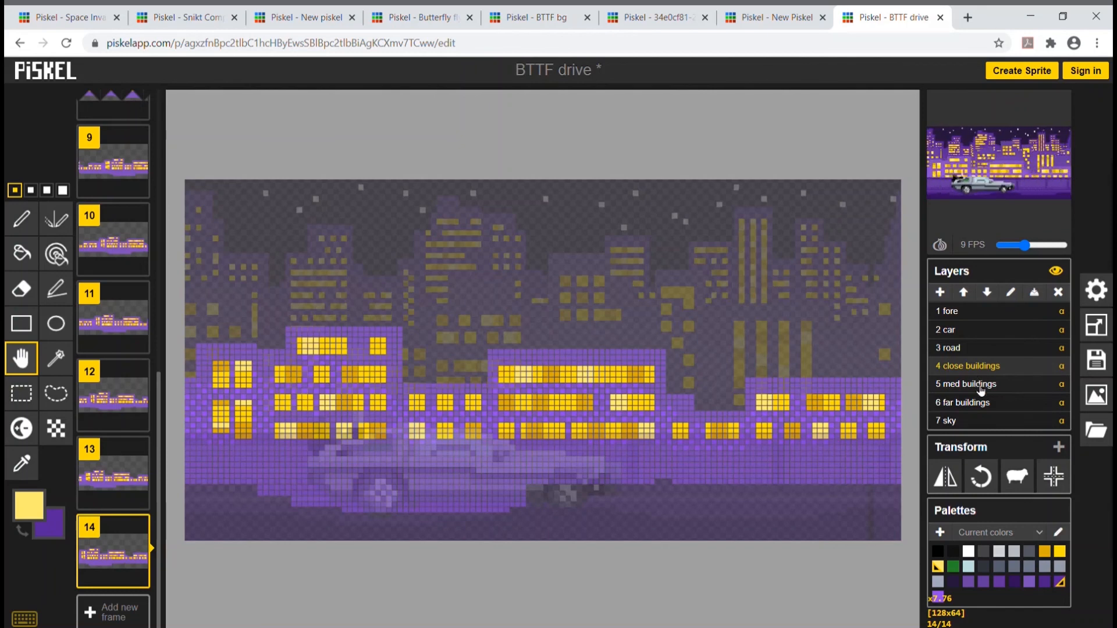
pyautogui.click(981, 386)
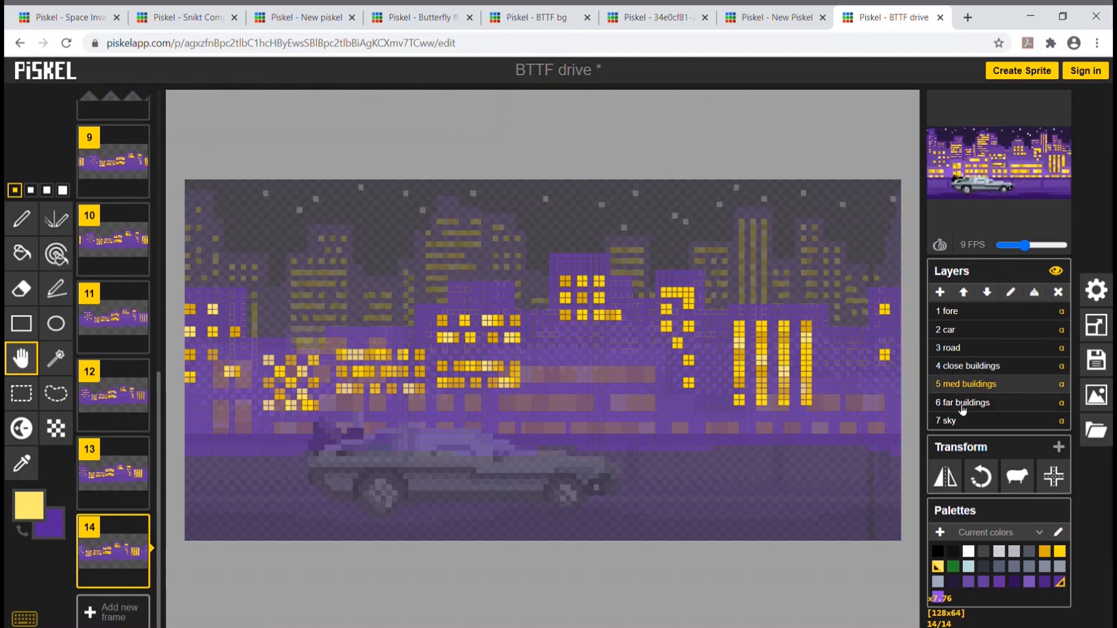
pyautogui.click(983, 406)
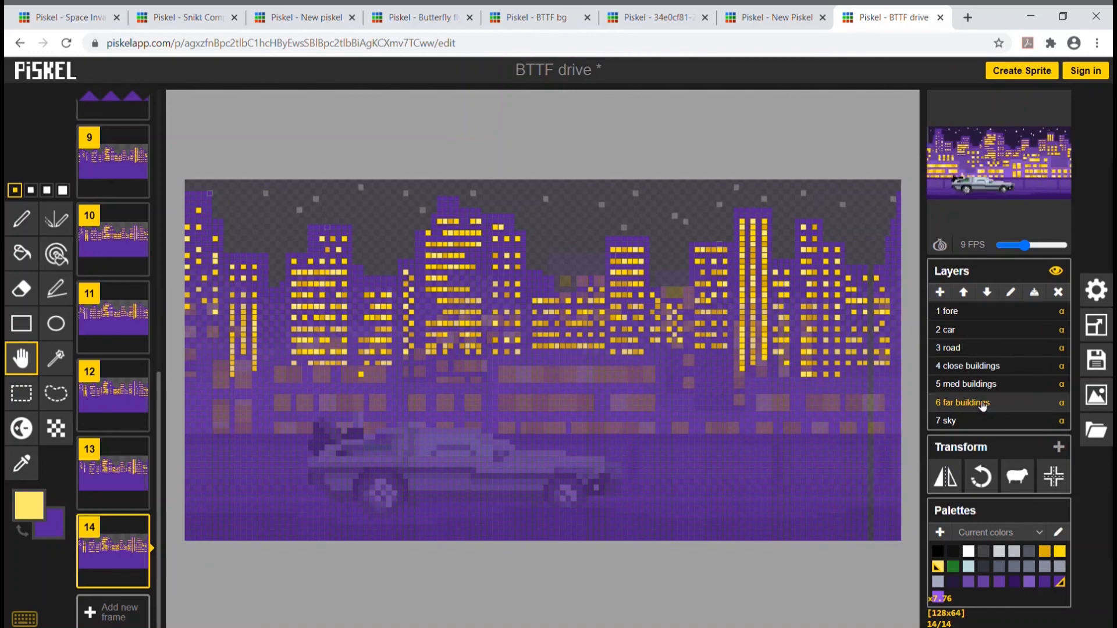
pyautogui.click(983, 423)
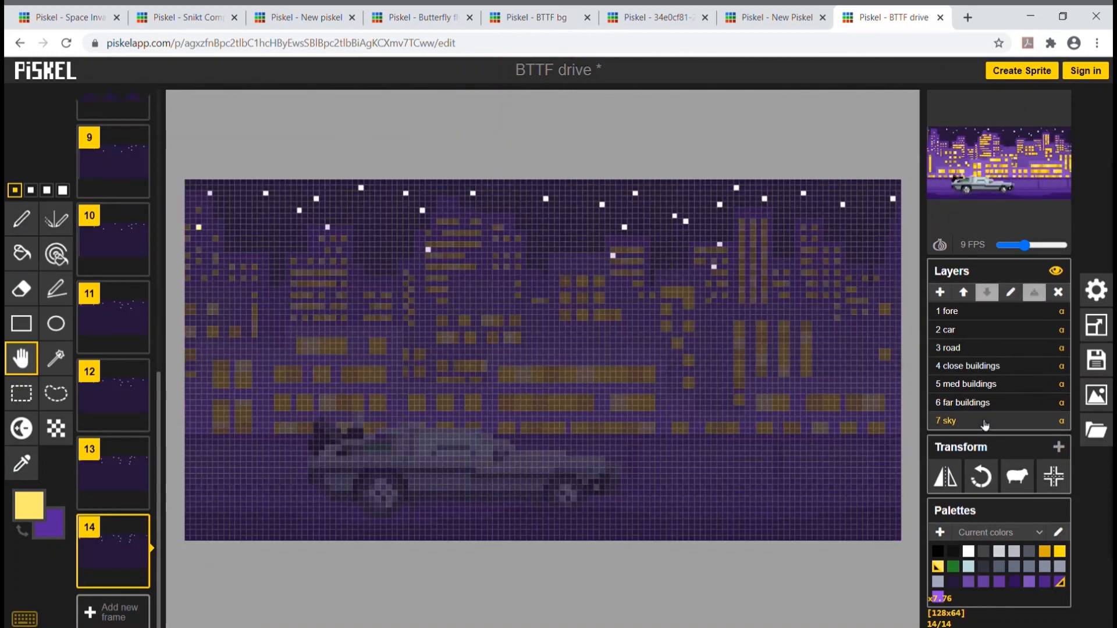